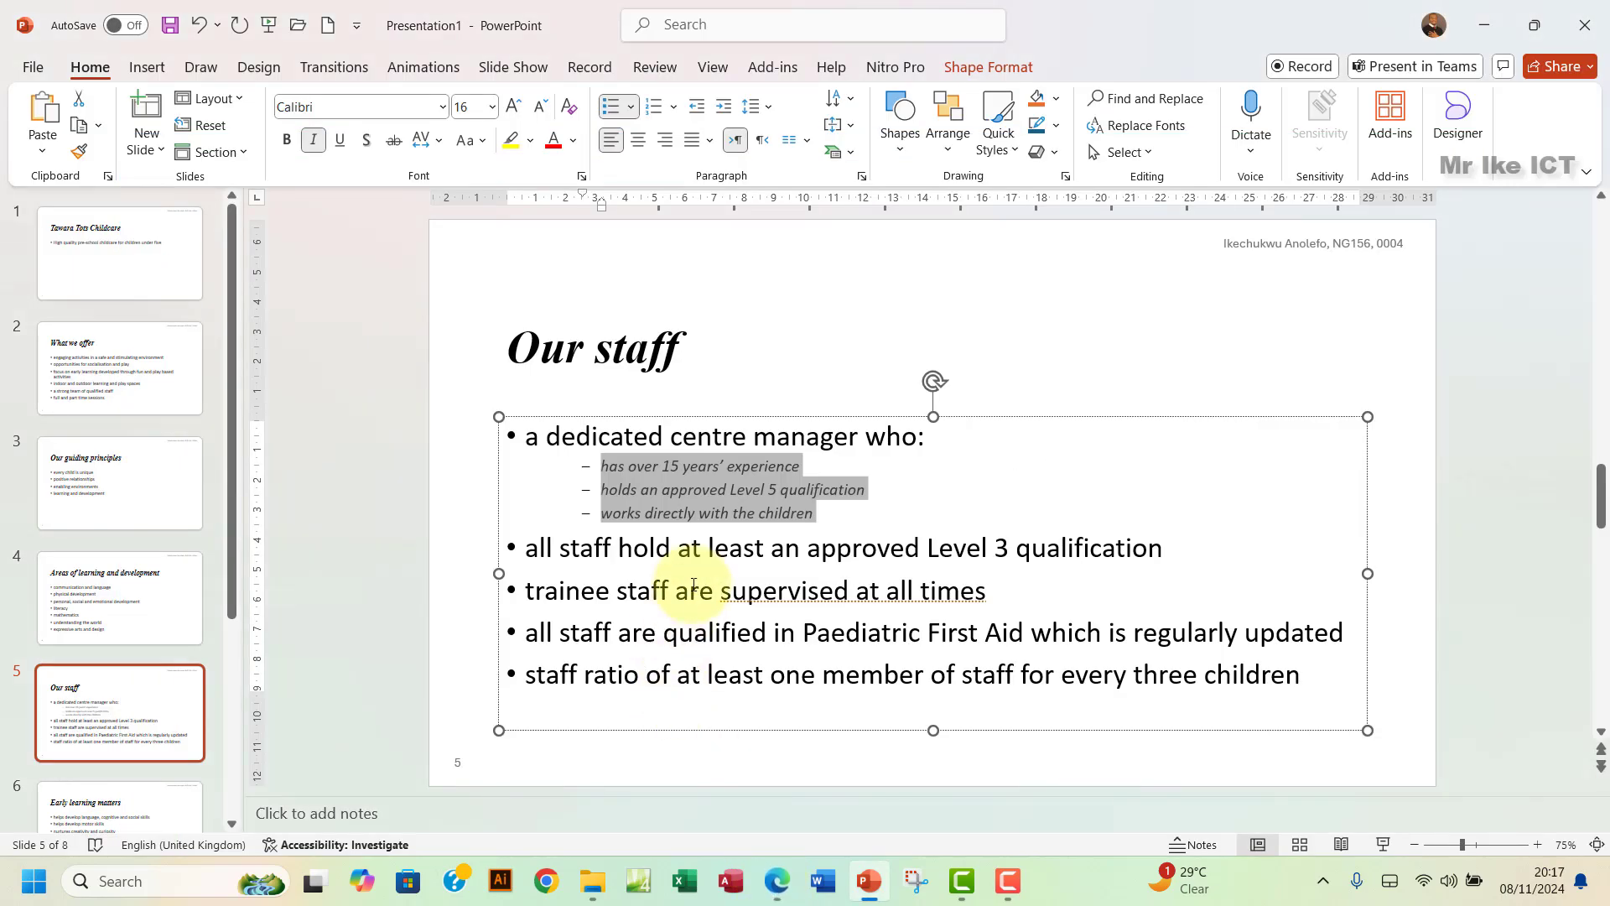
- Increase the font size of the three italic sub-bullets under "a dedicated centre manager who:" to 18 pt
click(517, 108)
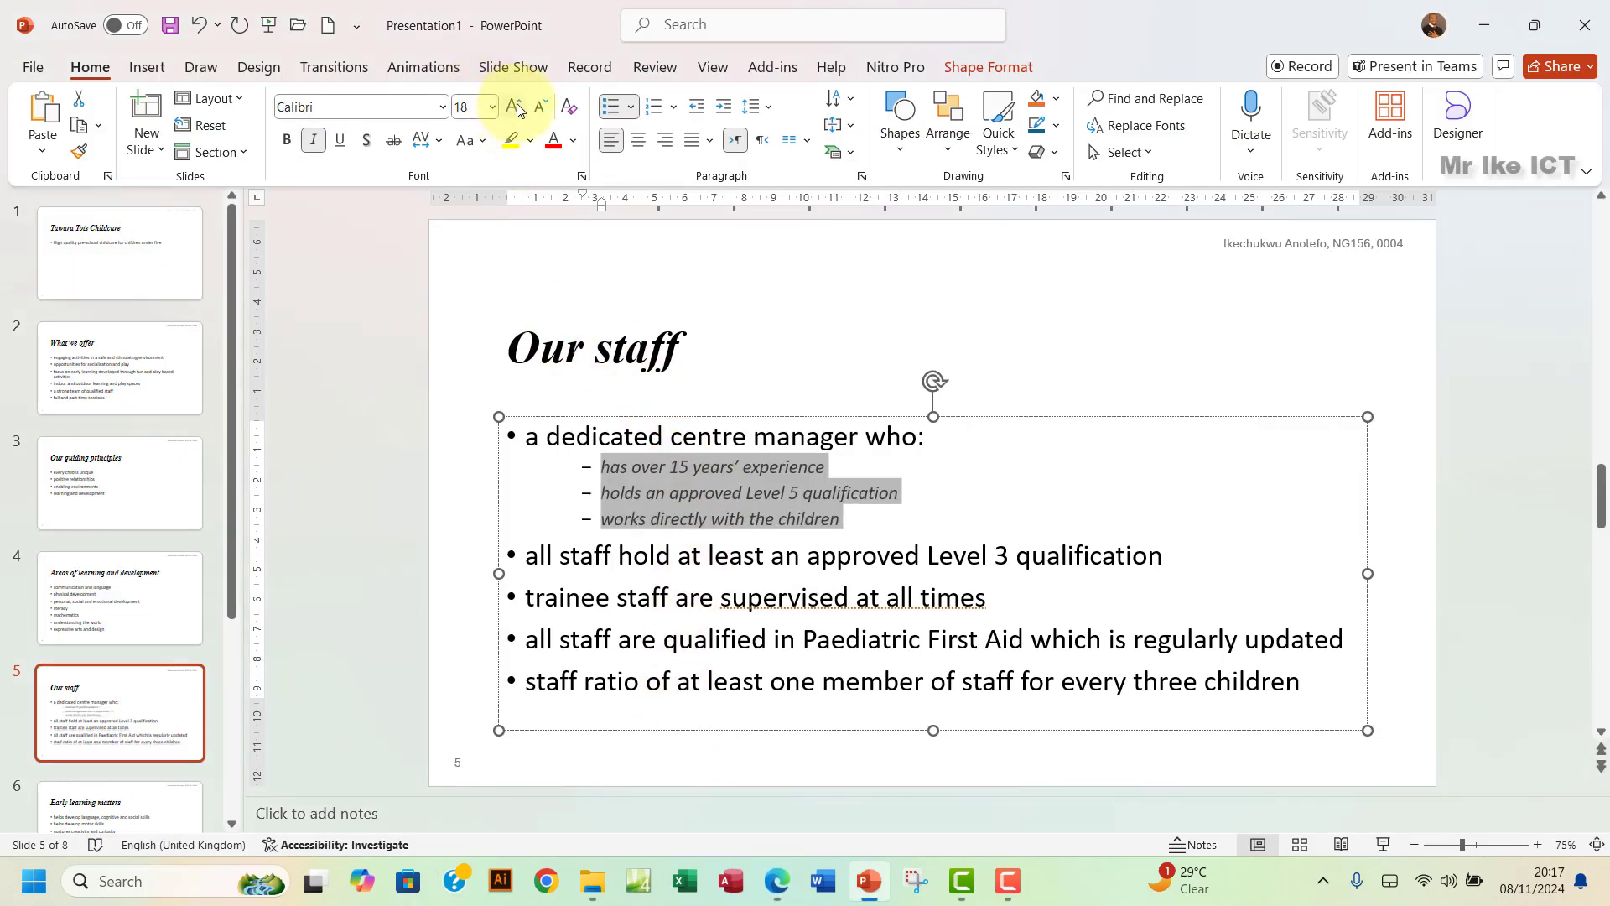
click(923, 518)
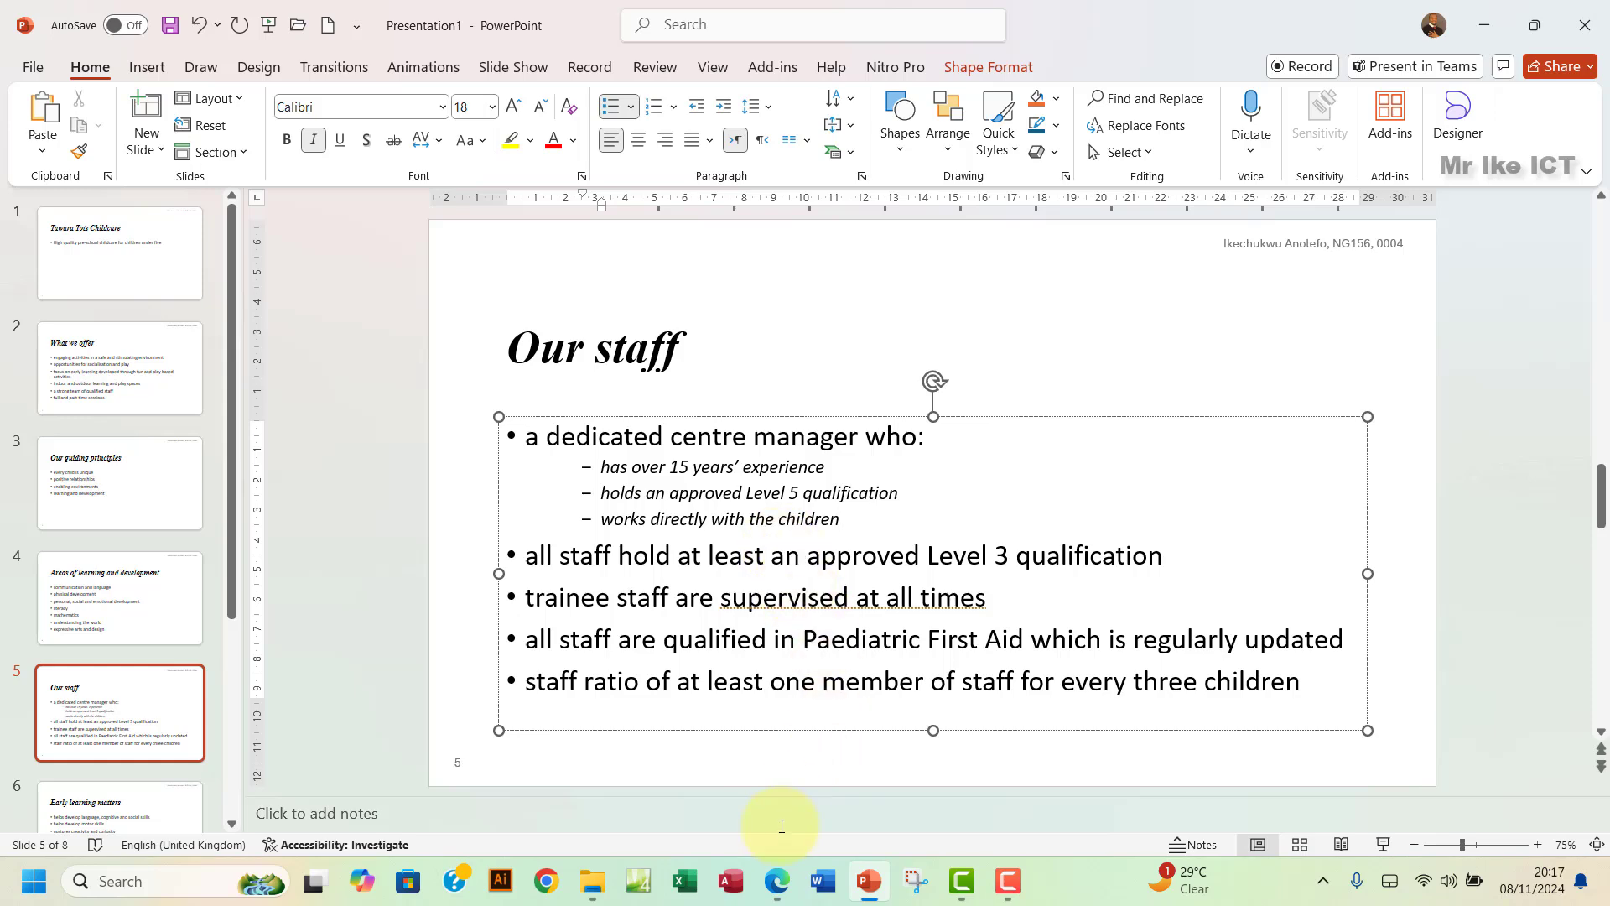
- Switch to the question paper in Edge and highlight the text of task 21 in green
click(777, 881)
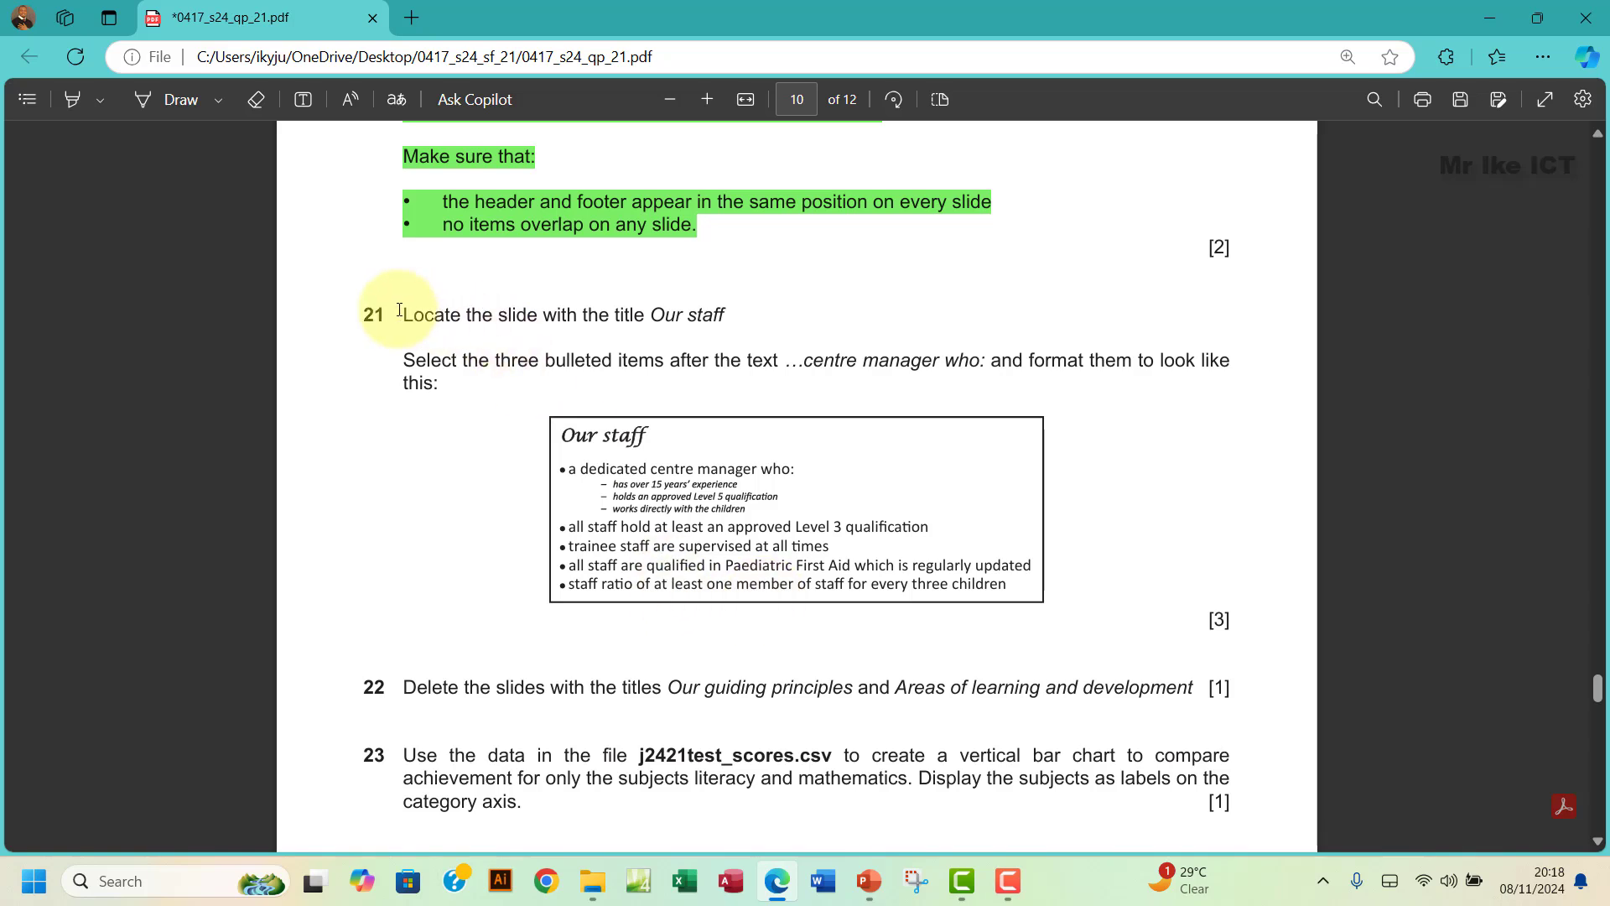
drag(401, 316, 461, 384)
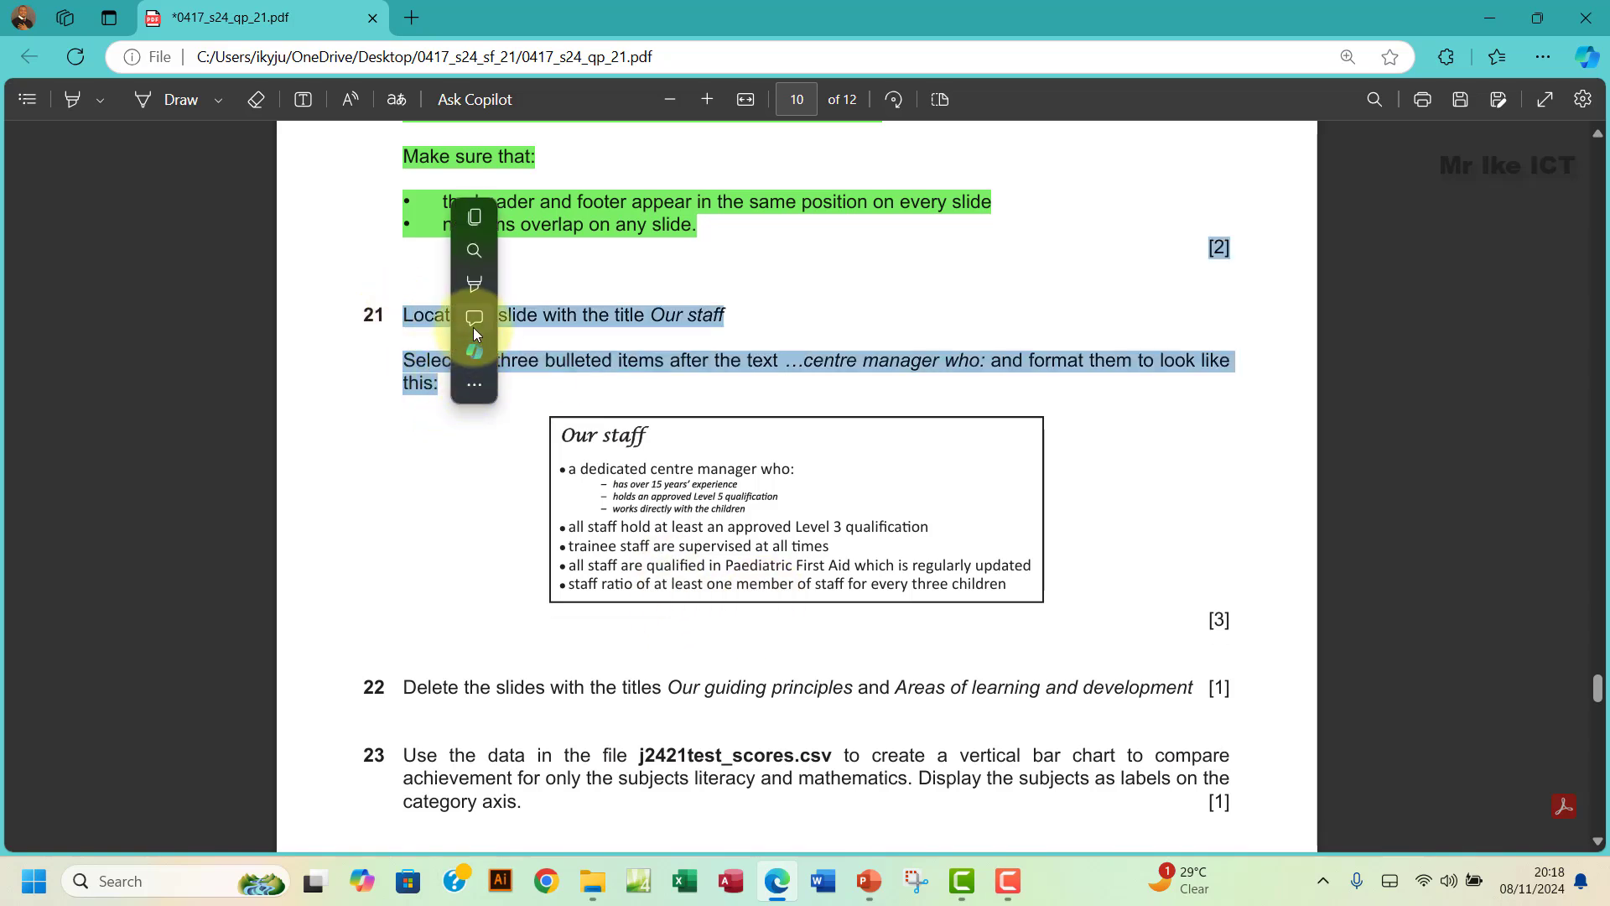
mouse_move(614, 275)
click(666, 305)
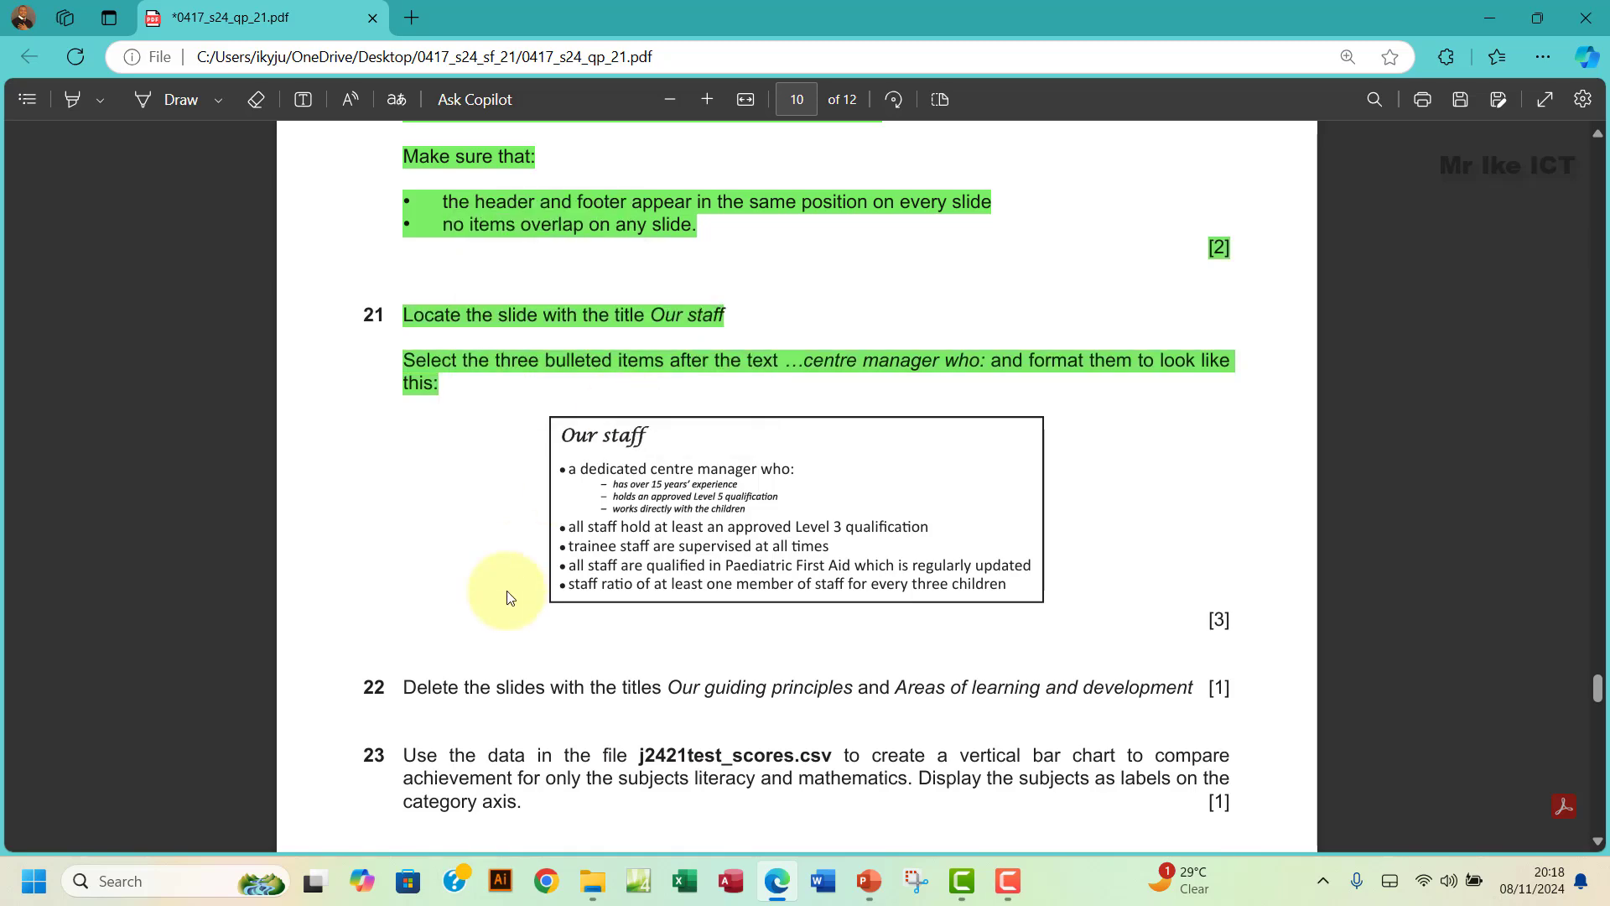
- Read task 22, switch back to PowerPoint and delete the slides titled "Our guiding principles" and "Areas of learning and development"
scroll(506, 597, down, 3)
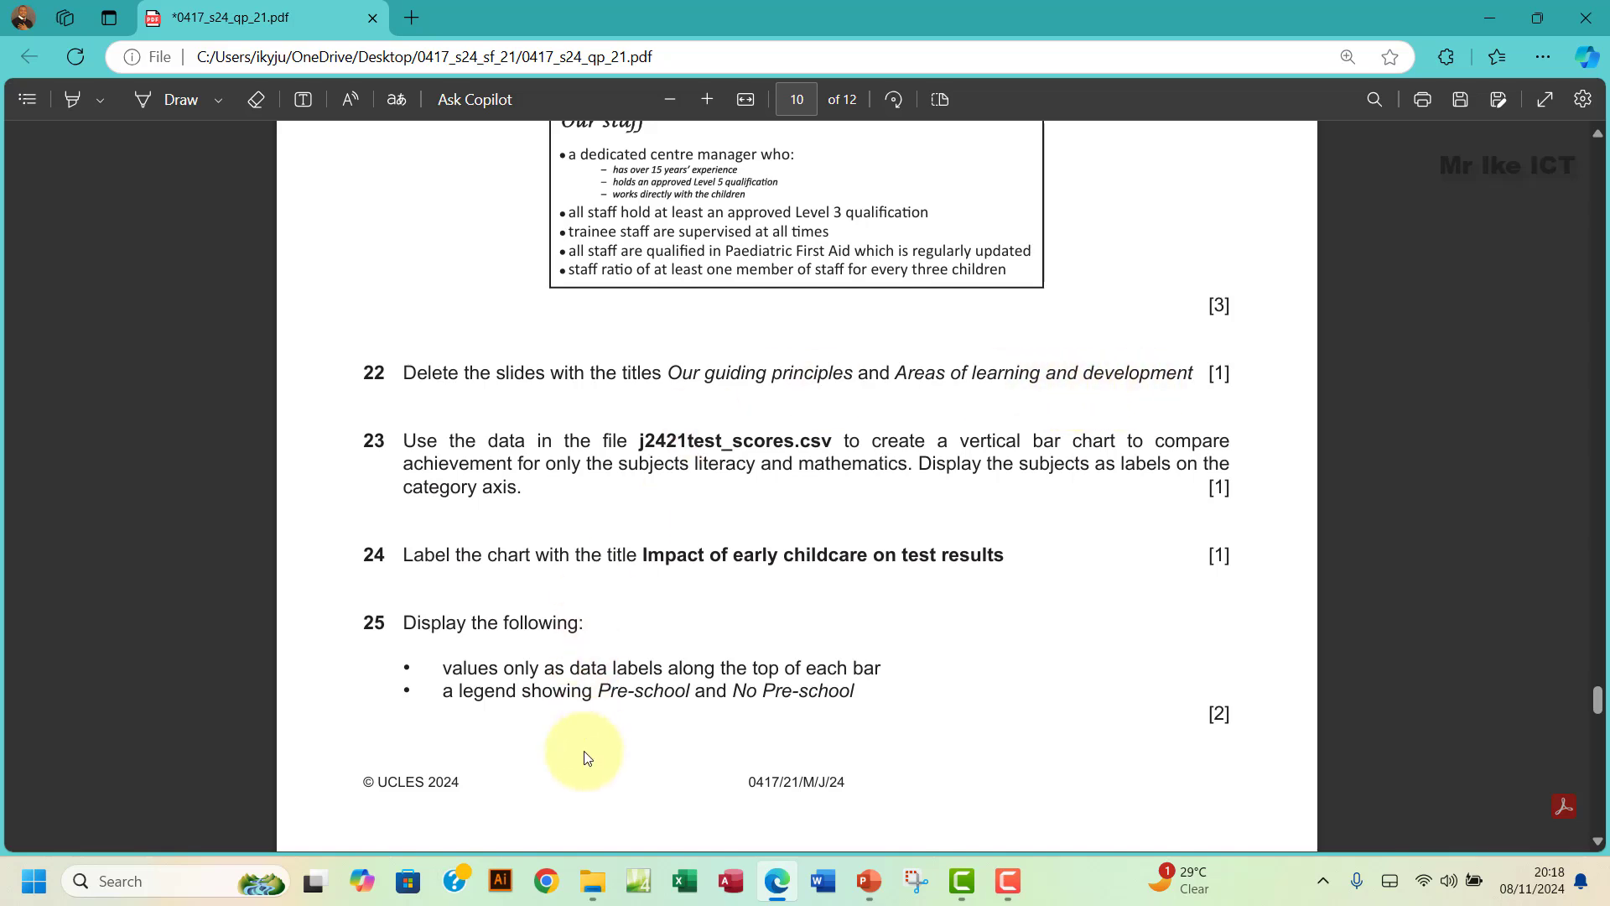
click(856, 885)
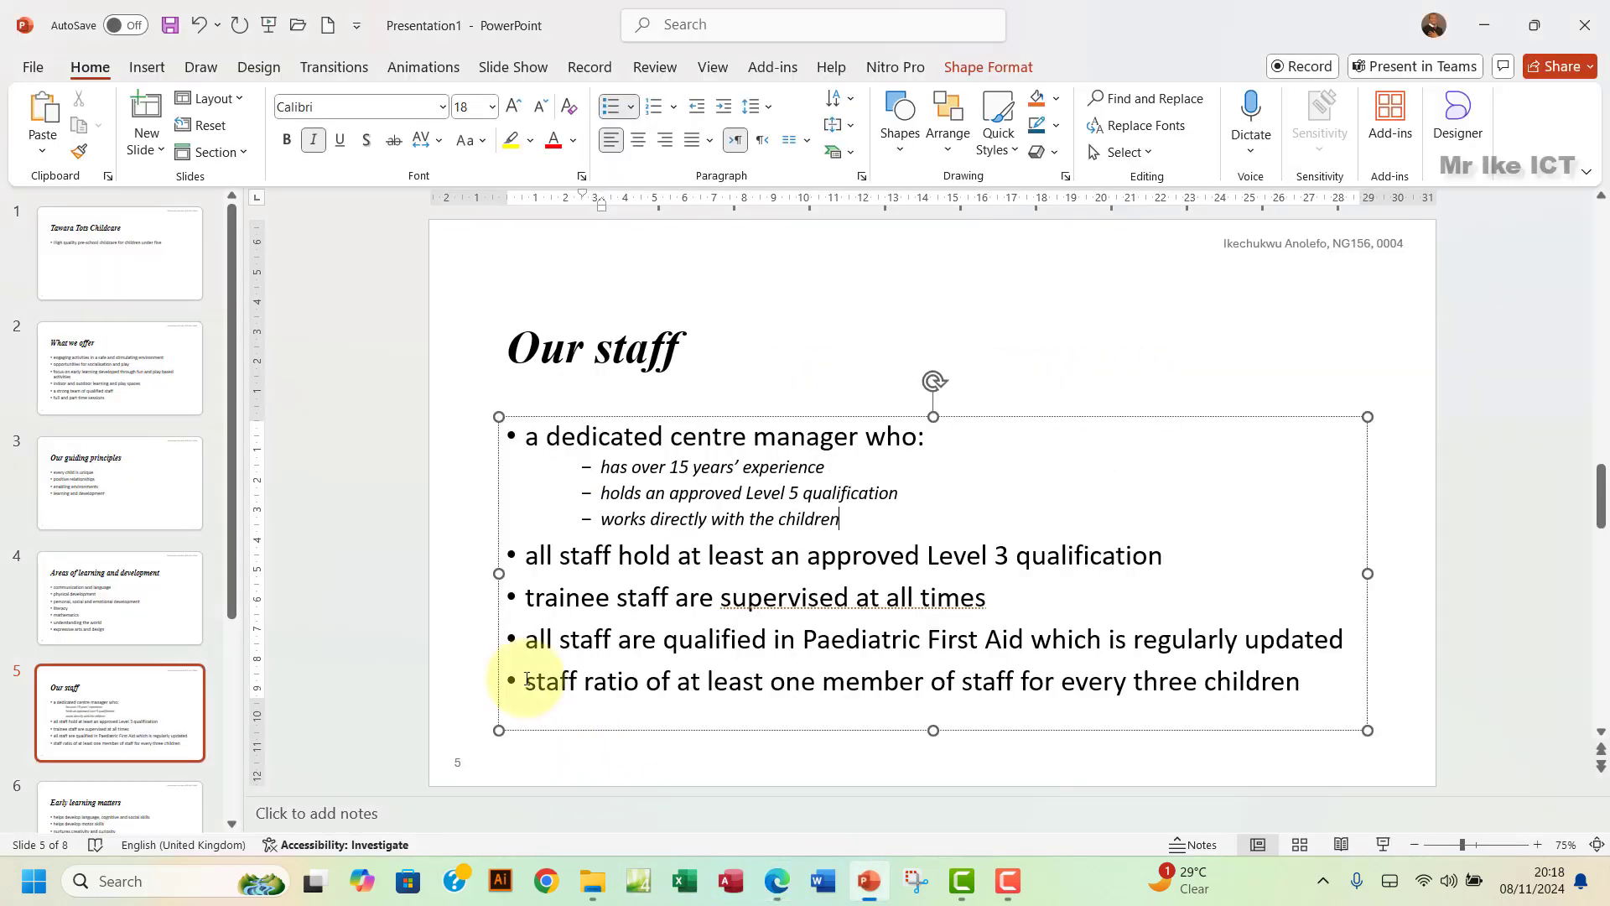
click(101, 488)
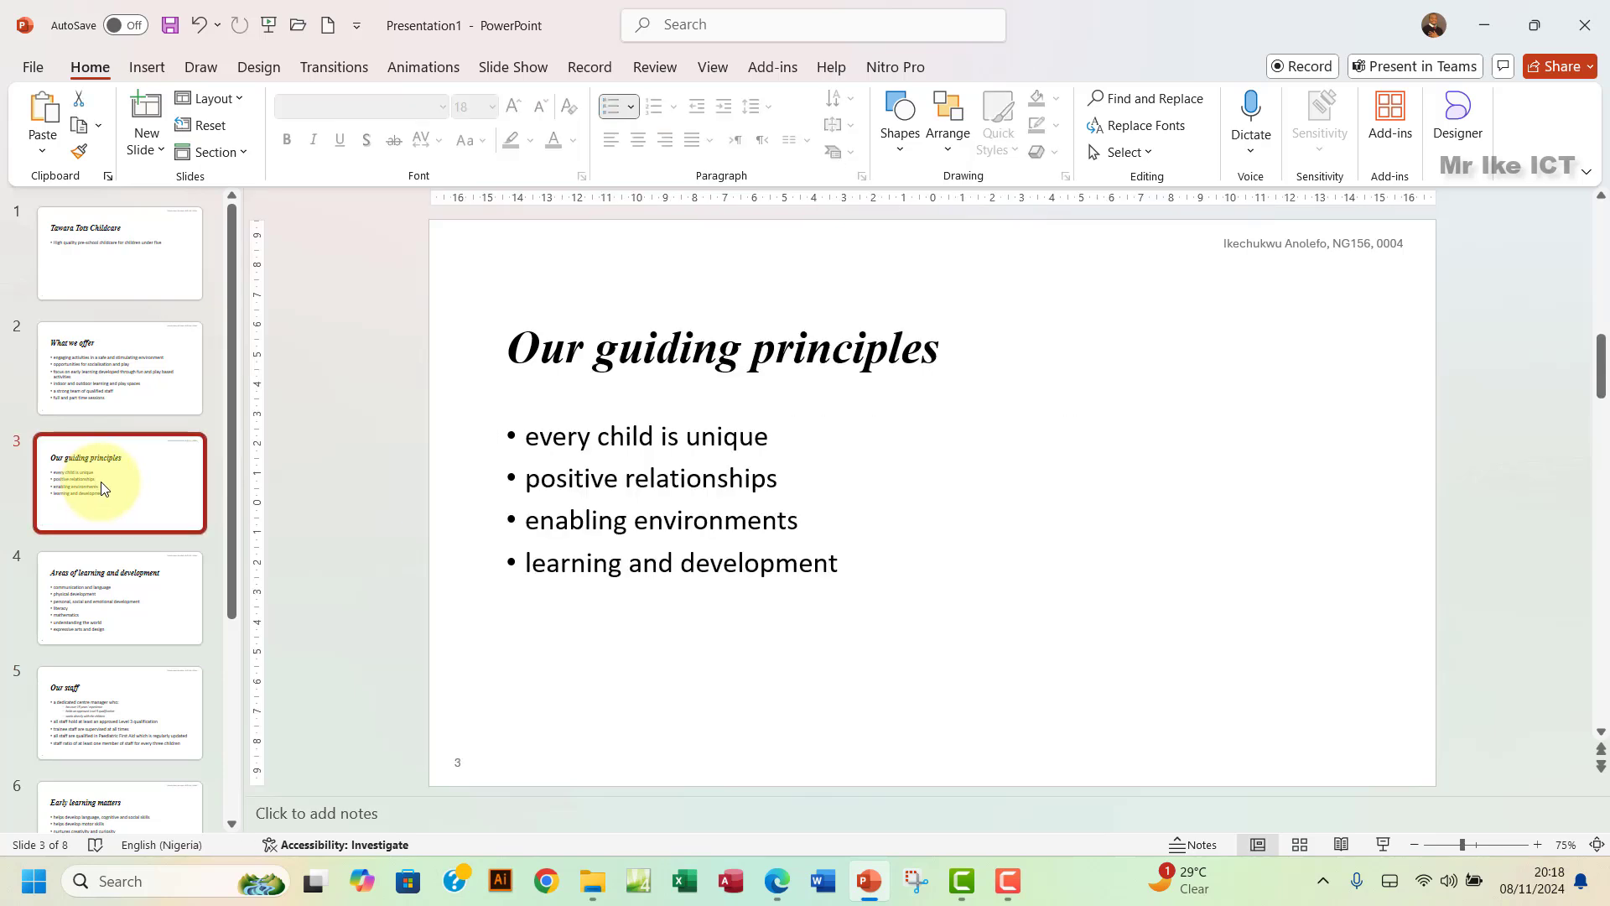
click(122, 596)
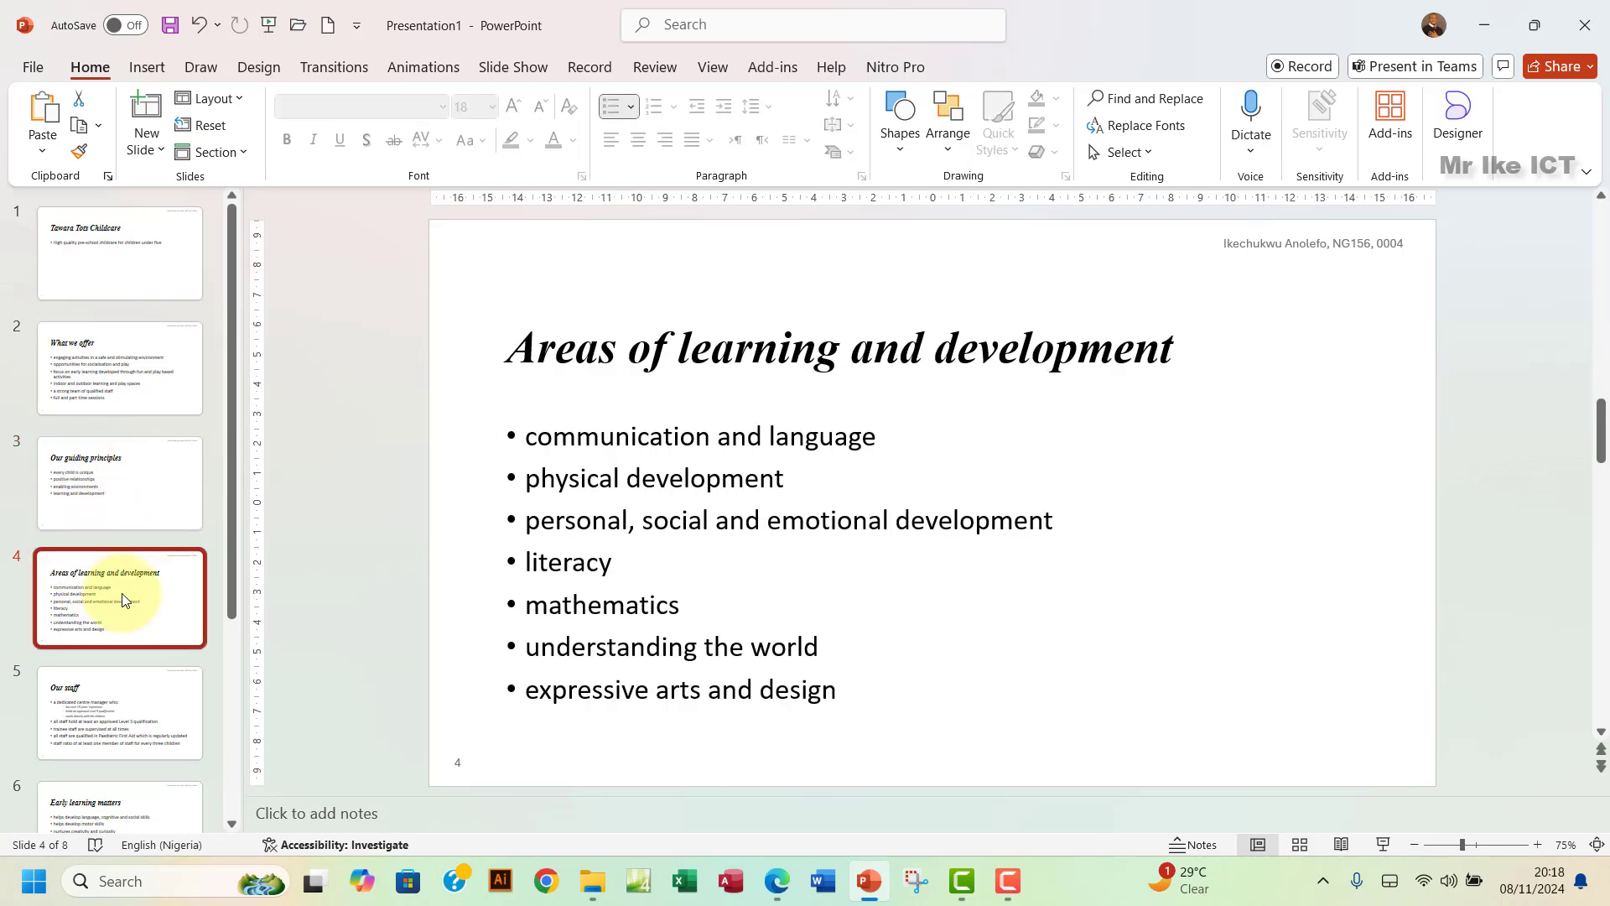
click(139, 490)
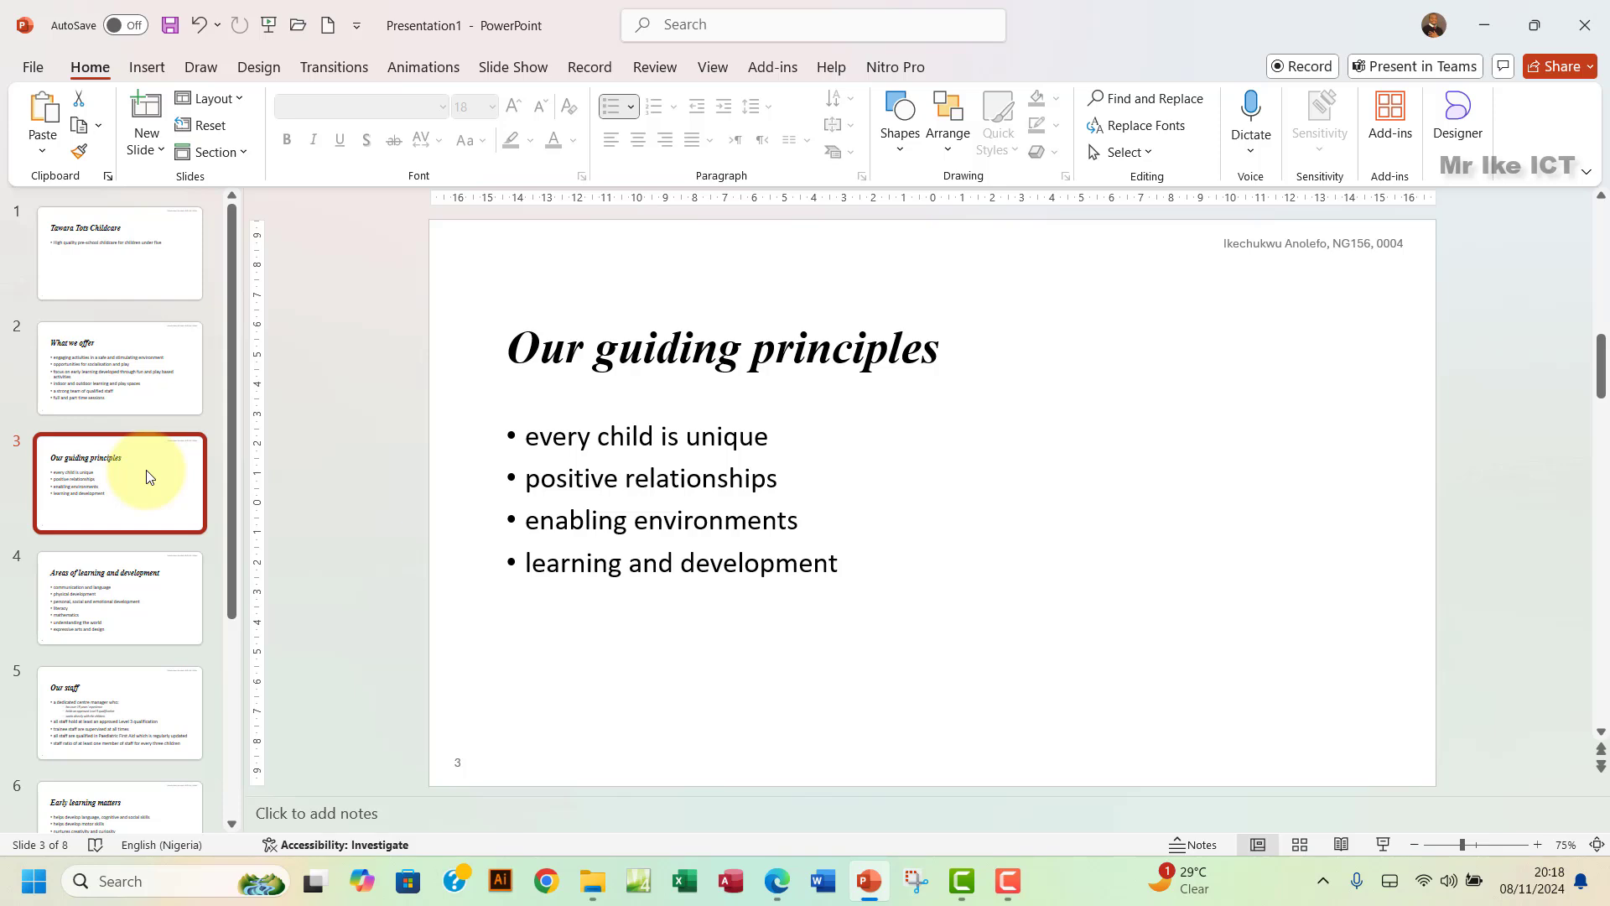
click(120, 606)
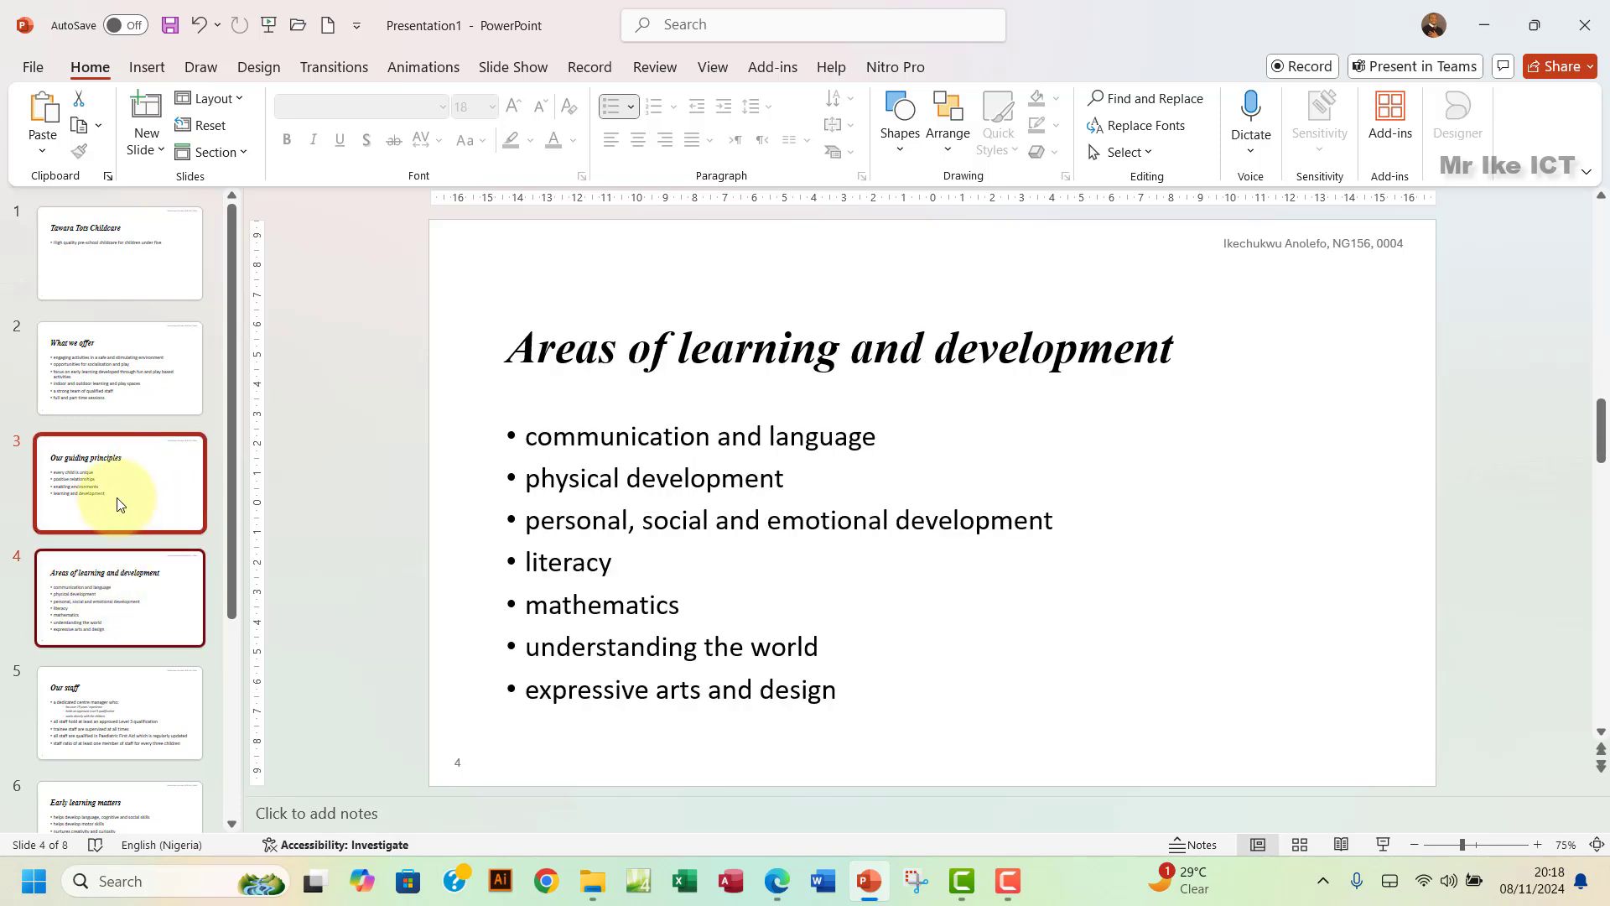
key(Delete)
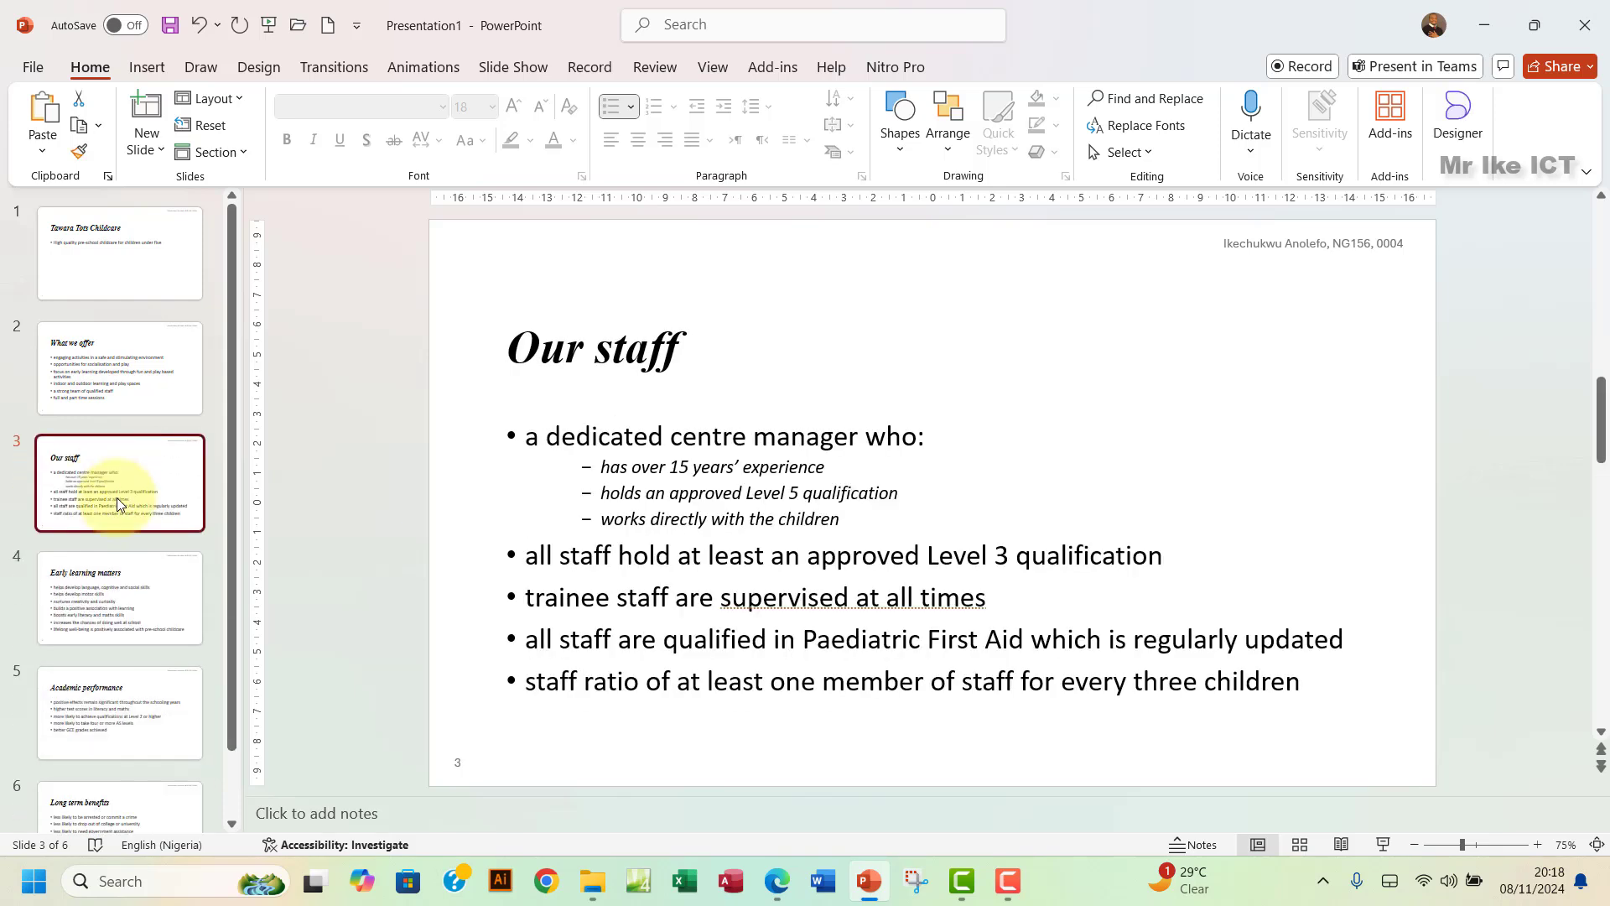
- Switch to the question paper in Edge and highlight the text of task 22 in green
click(776, 881)
drag(401, 372, 1199, 373)
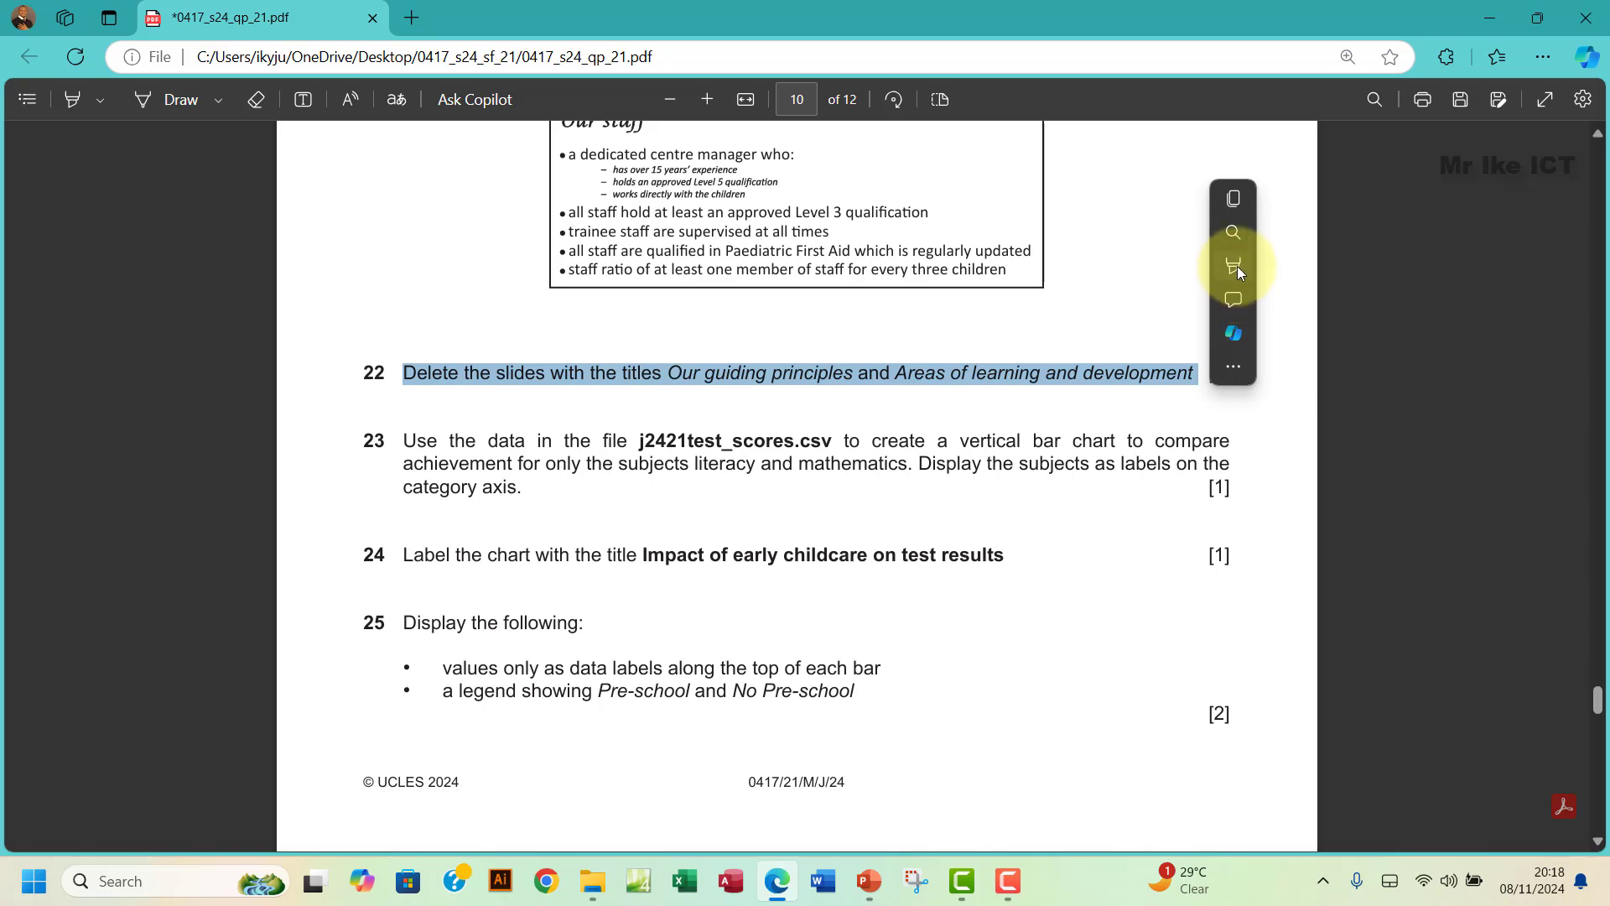
mouse_move(1236, 265)
click(1426, 299)
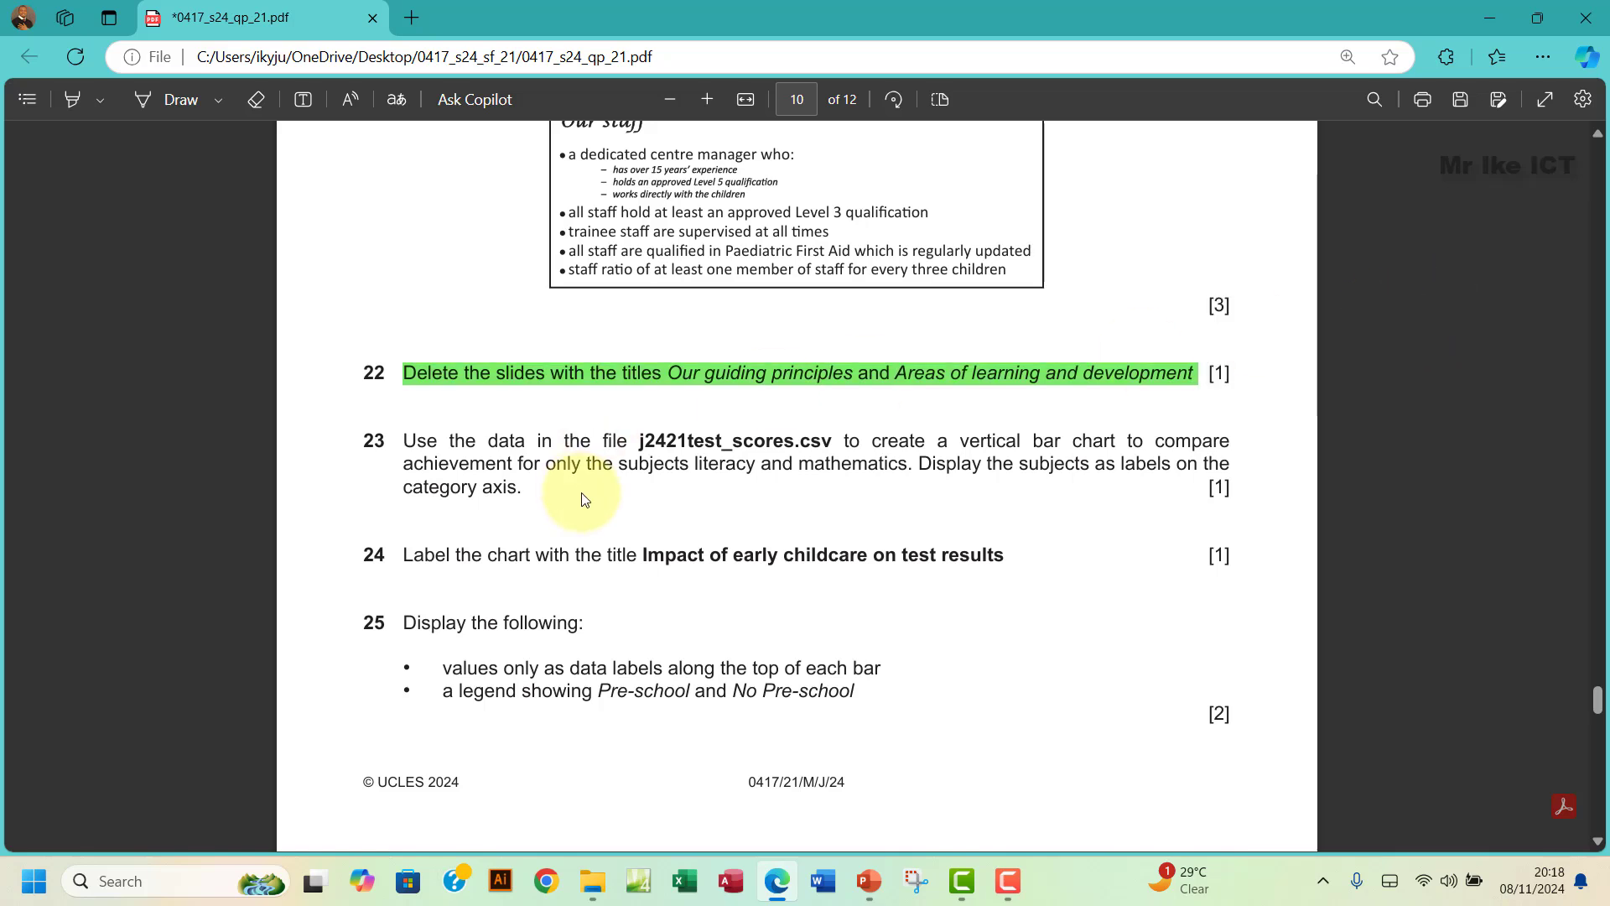
- Highlight the words "literacy and mathematics" in task 23 in pink
scroll(585, 499, down, 3)
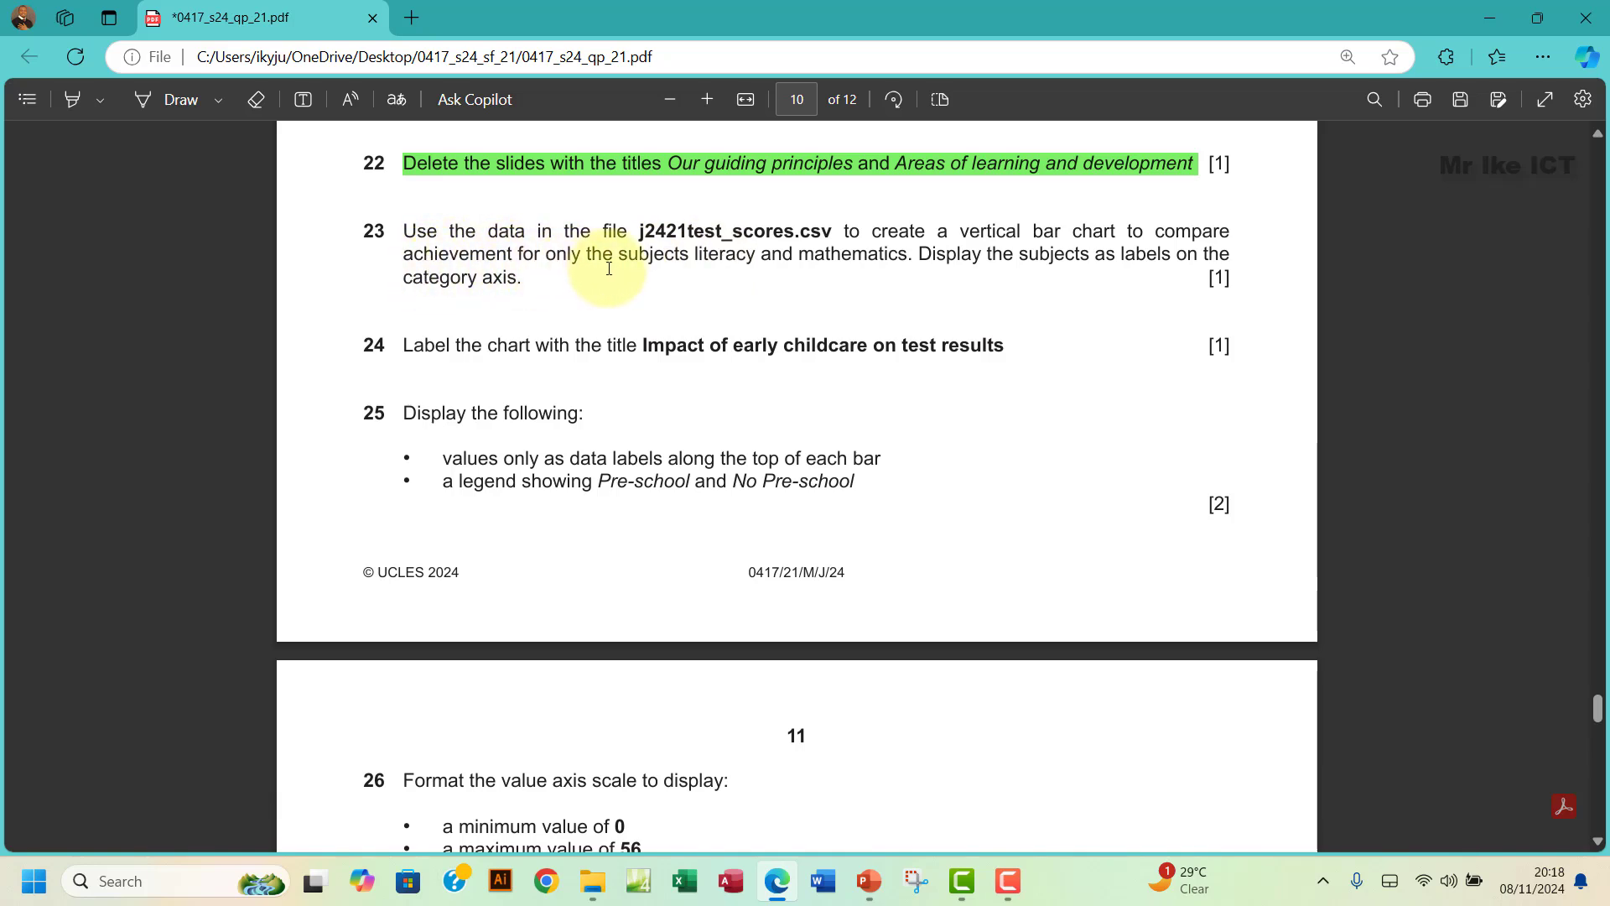
drag(697, 253, 907, 256)
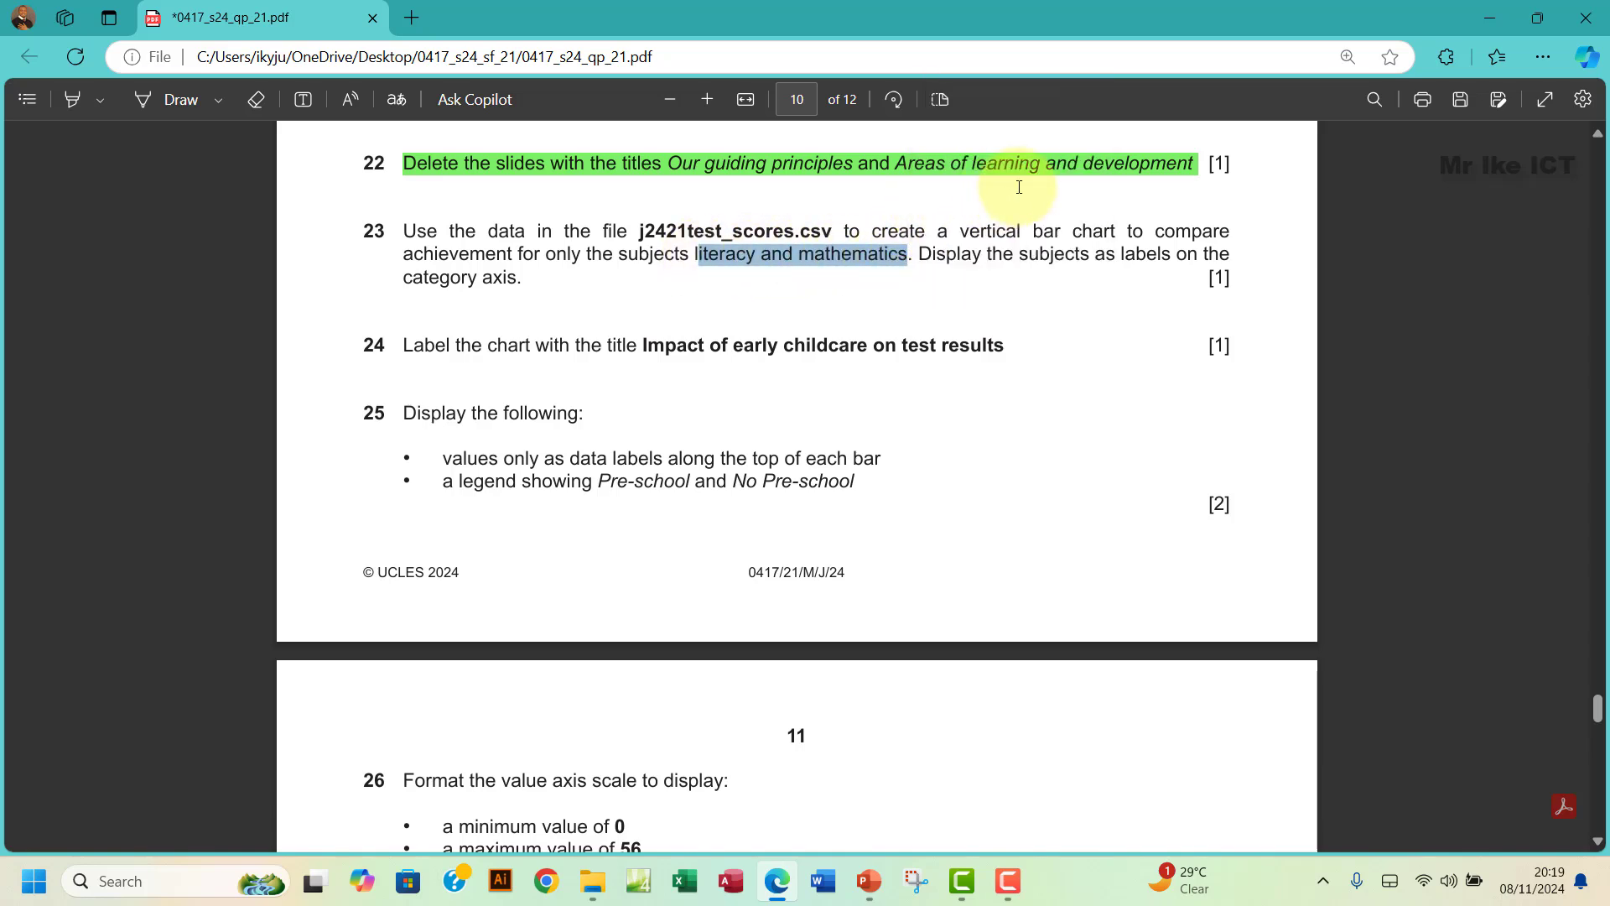
right_click(834, 254)
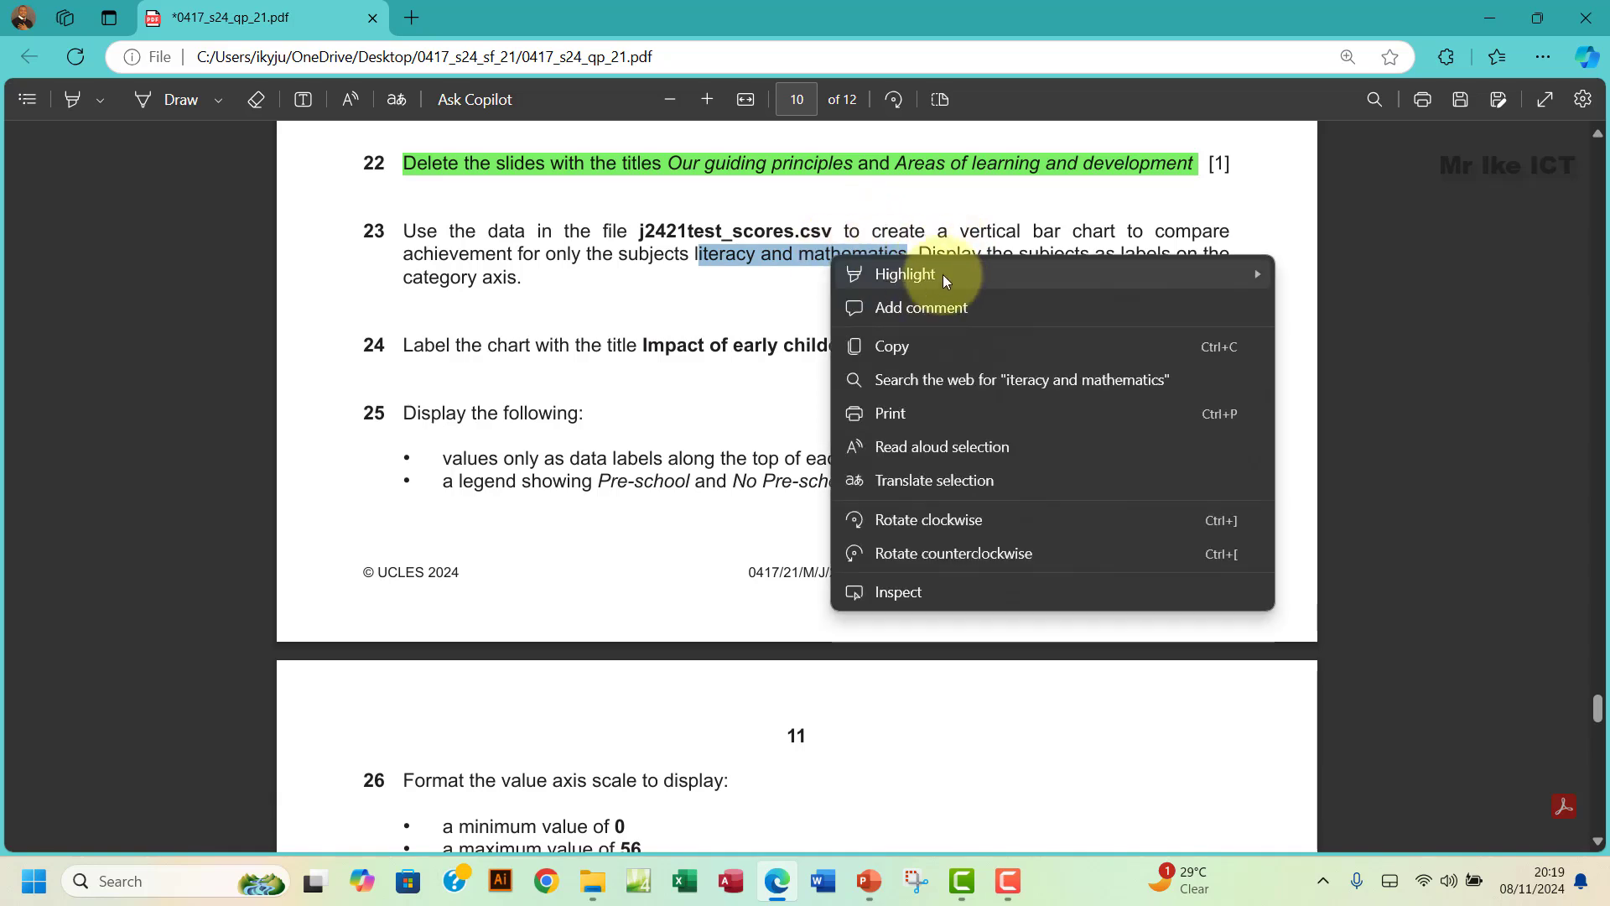
mouse_move(943, 274)
click(1333, 377)
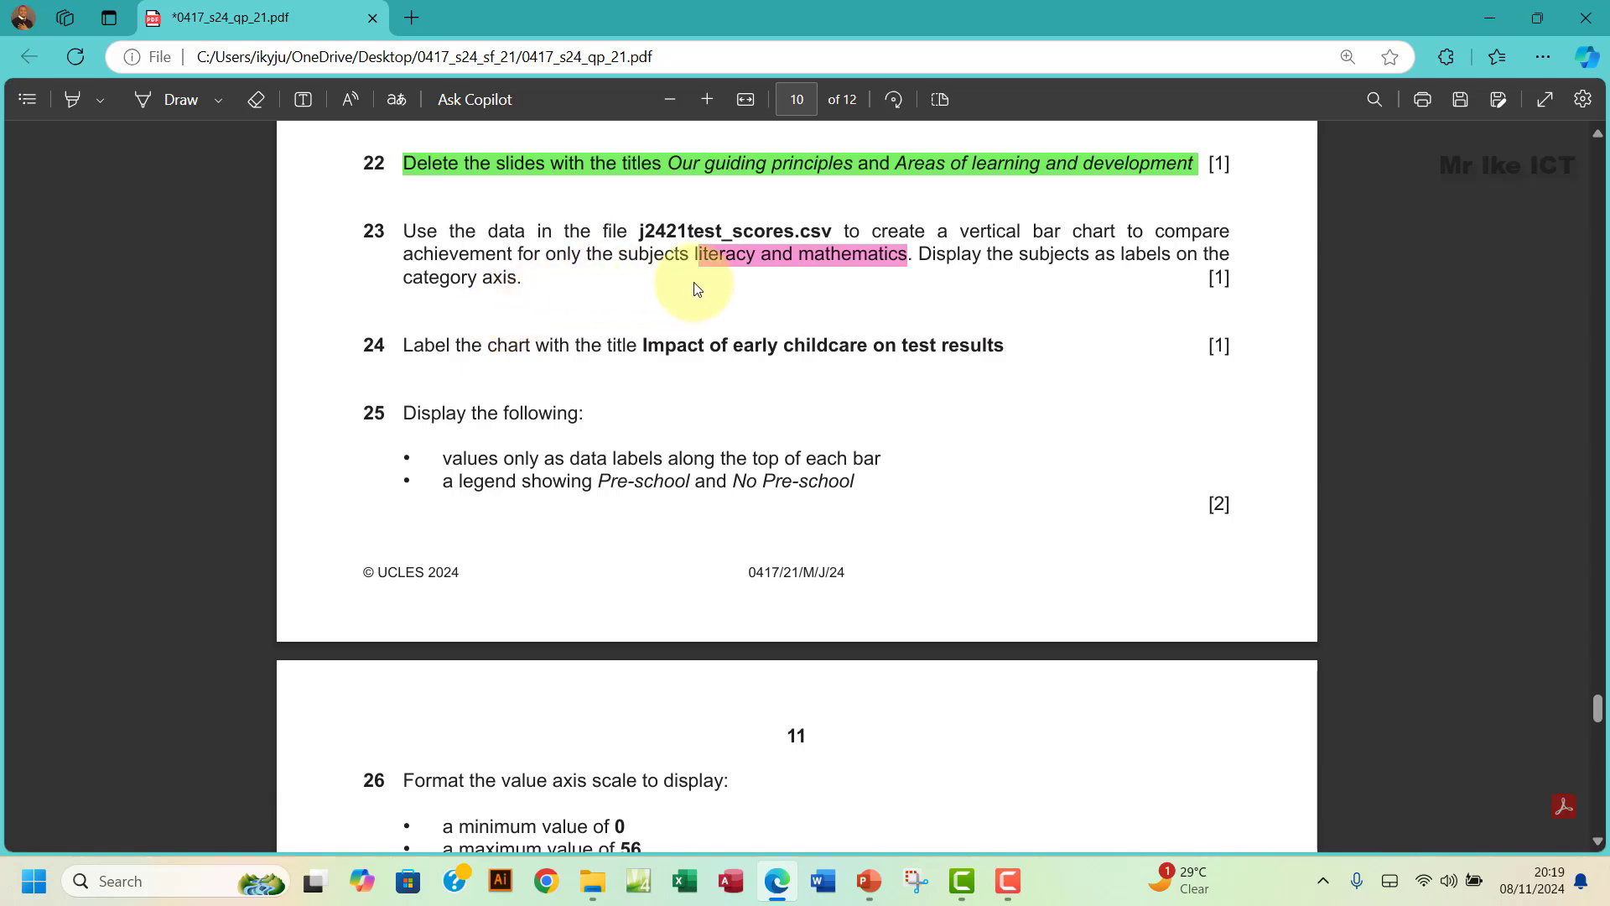
drag(696, 255, 907, 255)
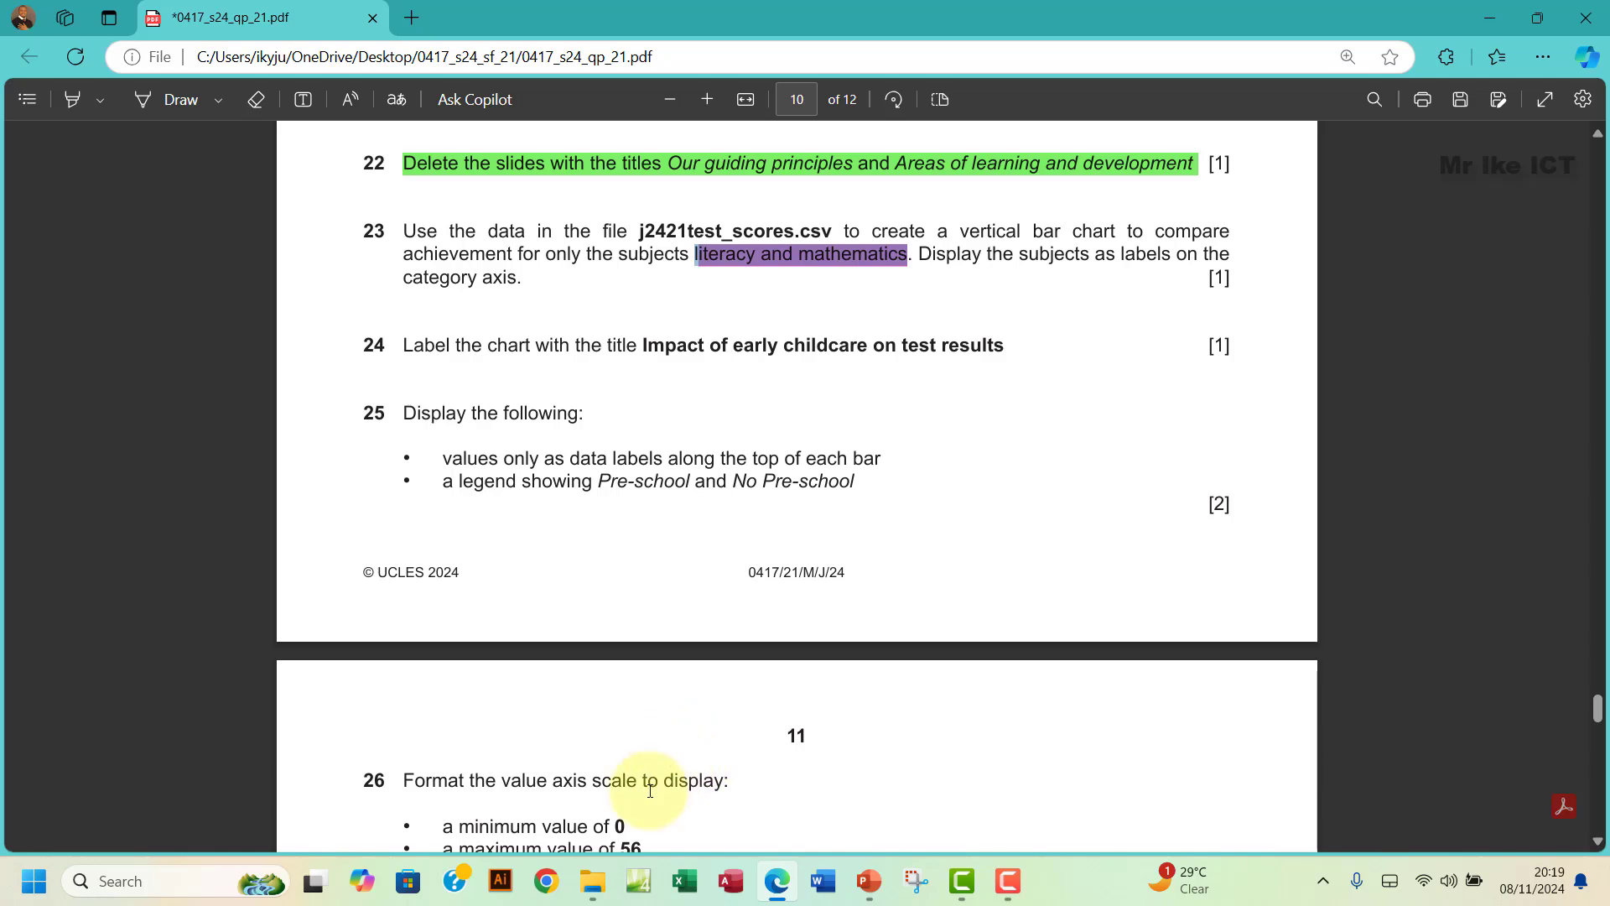
- Open j2421test_scores.csv in Excel from the 0417_s24_sf_21 folder and dismiss the possible data loss warning
click(593, 881)
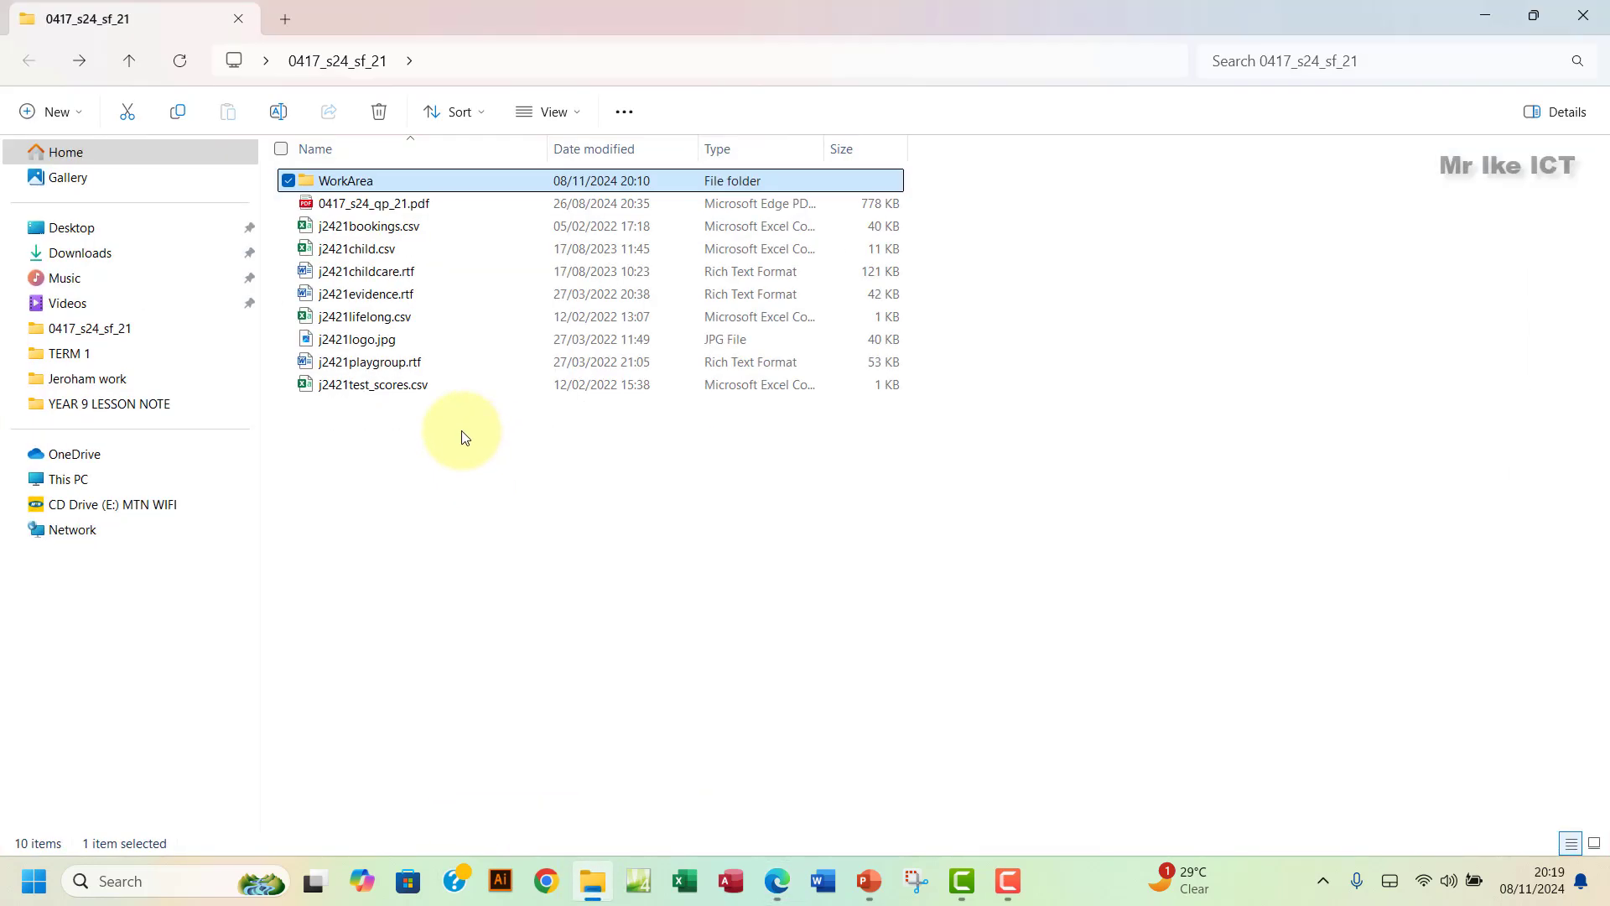
double_click(426, 387)
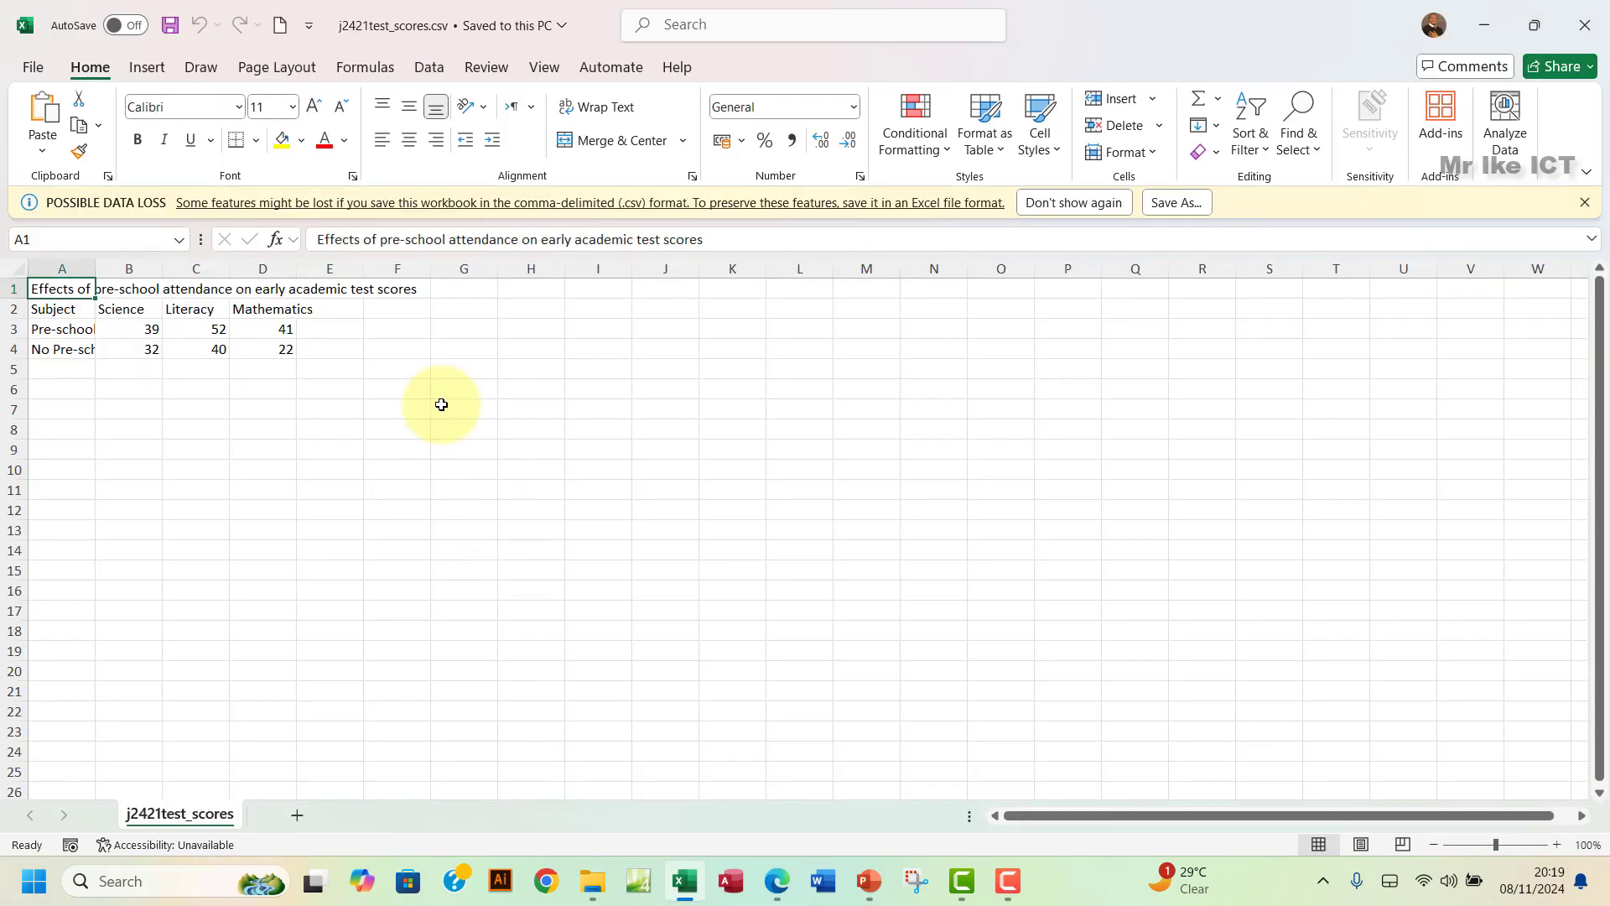
click(1584, 205)
- Autofit the widths of the worksheet's data columns so all the test score text fits
drag(58, 258, 390, 322)
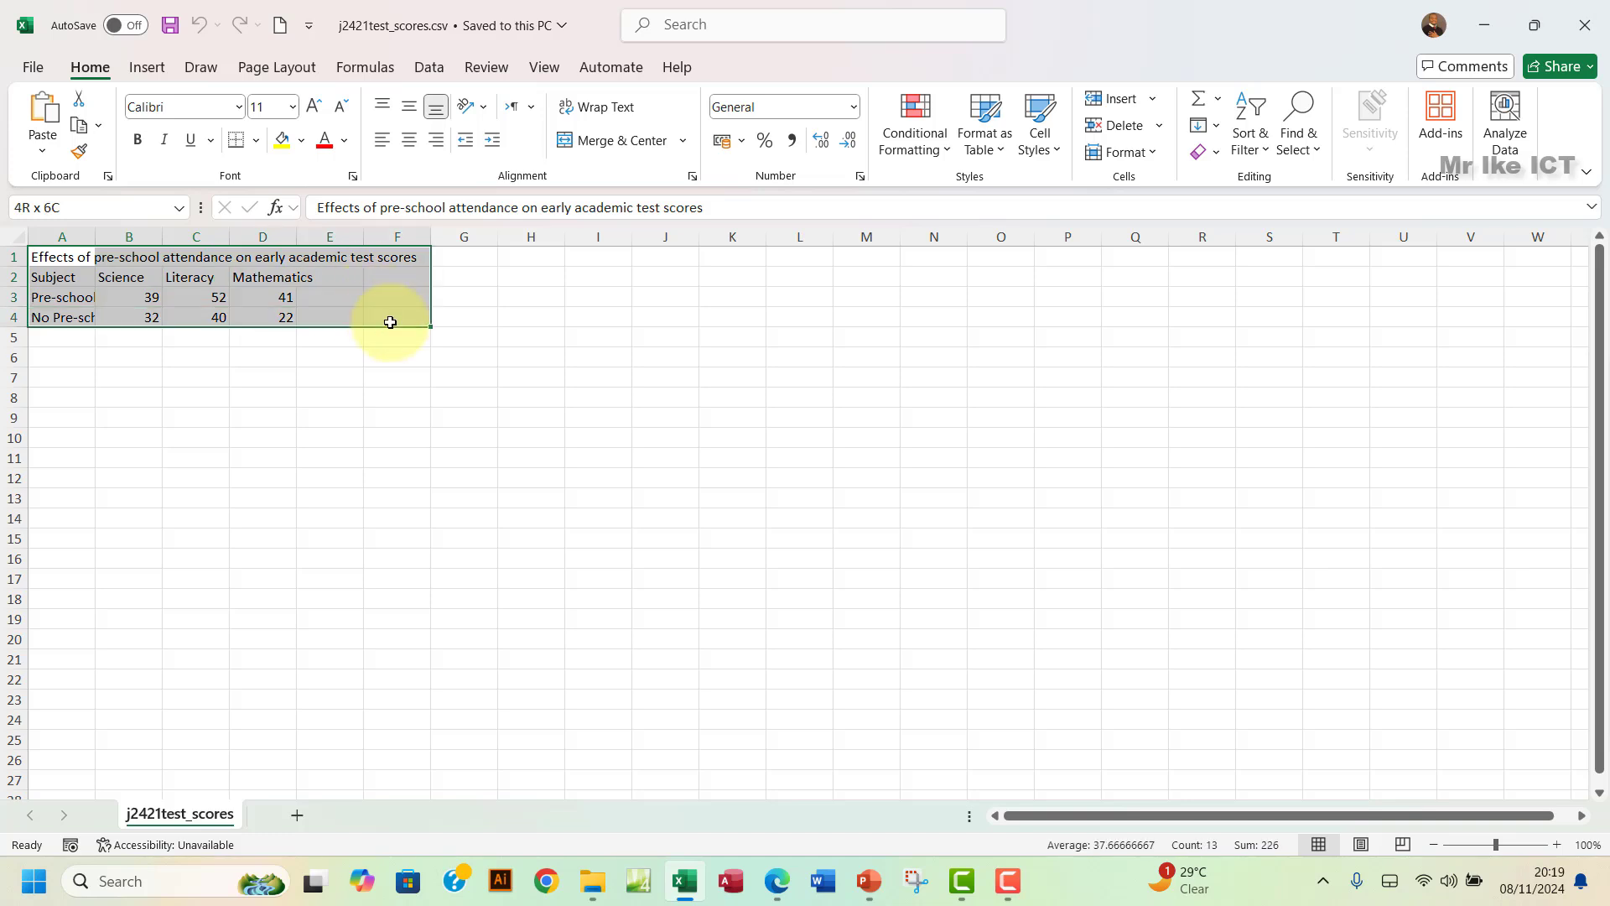
double_click(296, 237)
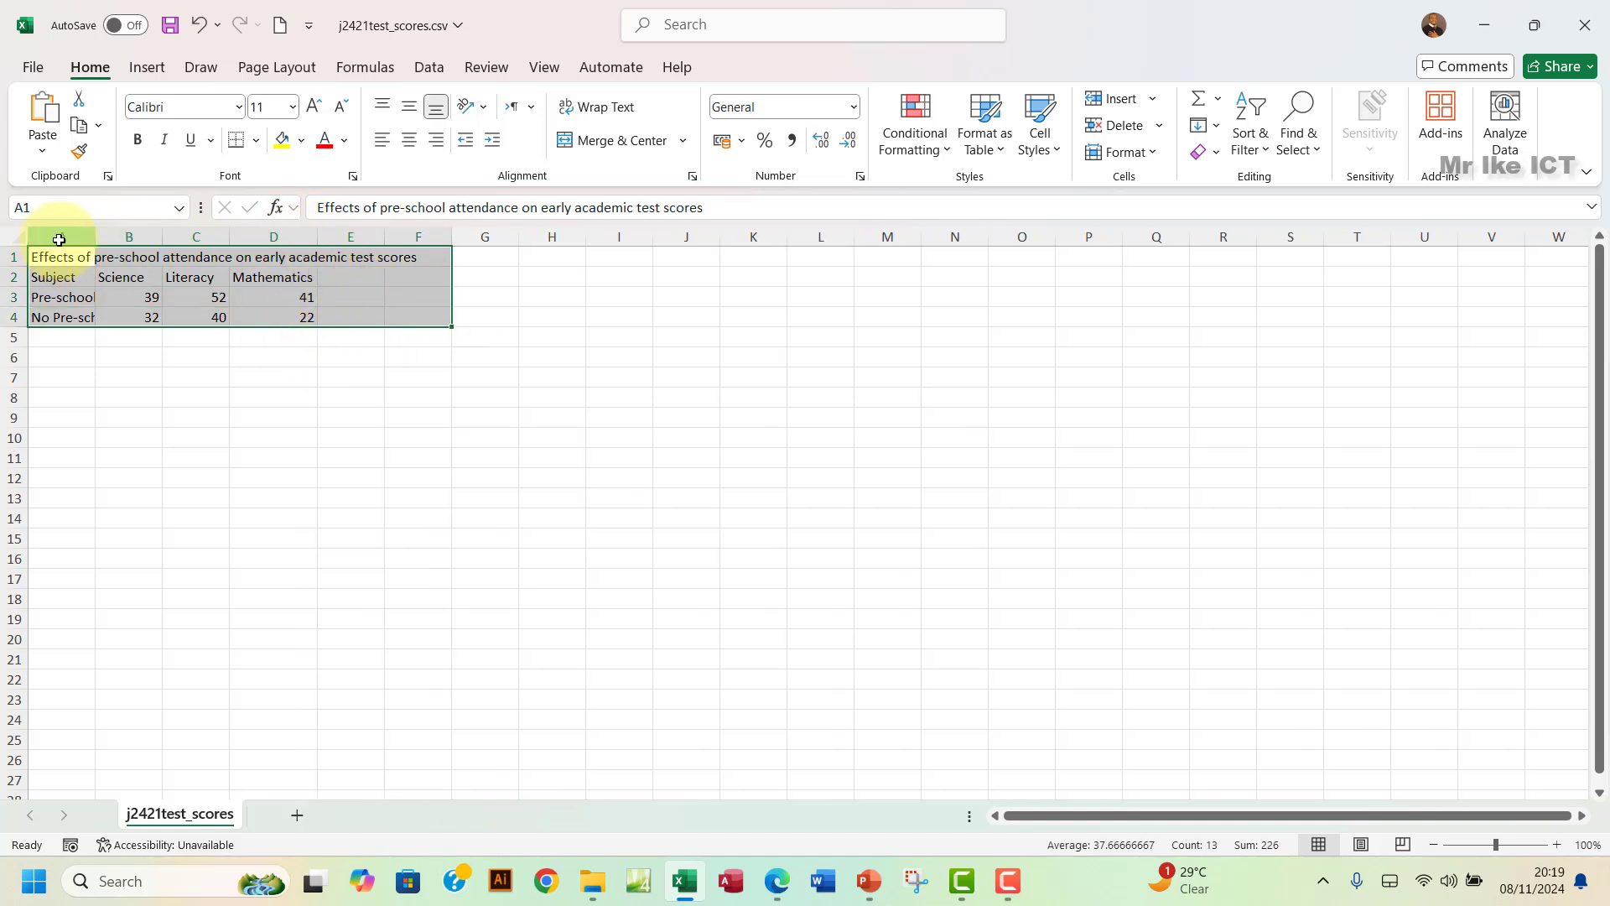
drag(59, 240, 407, 241)
double_click(384, 236)
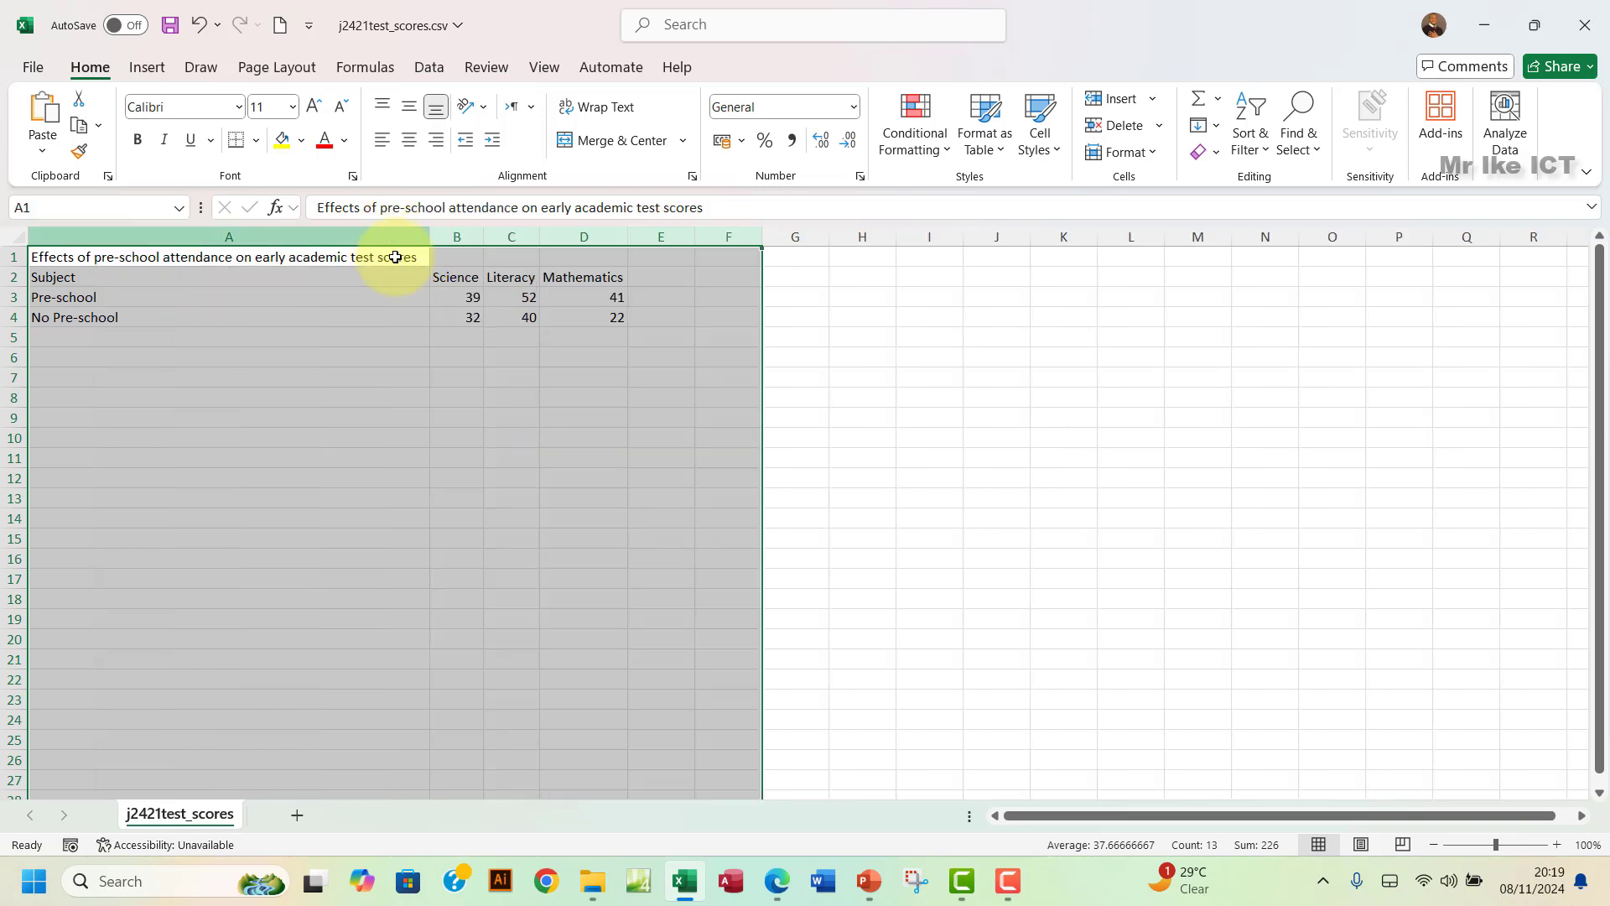
click(389, 315)
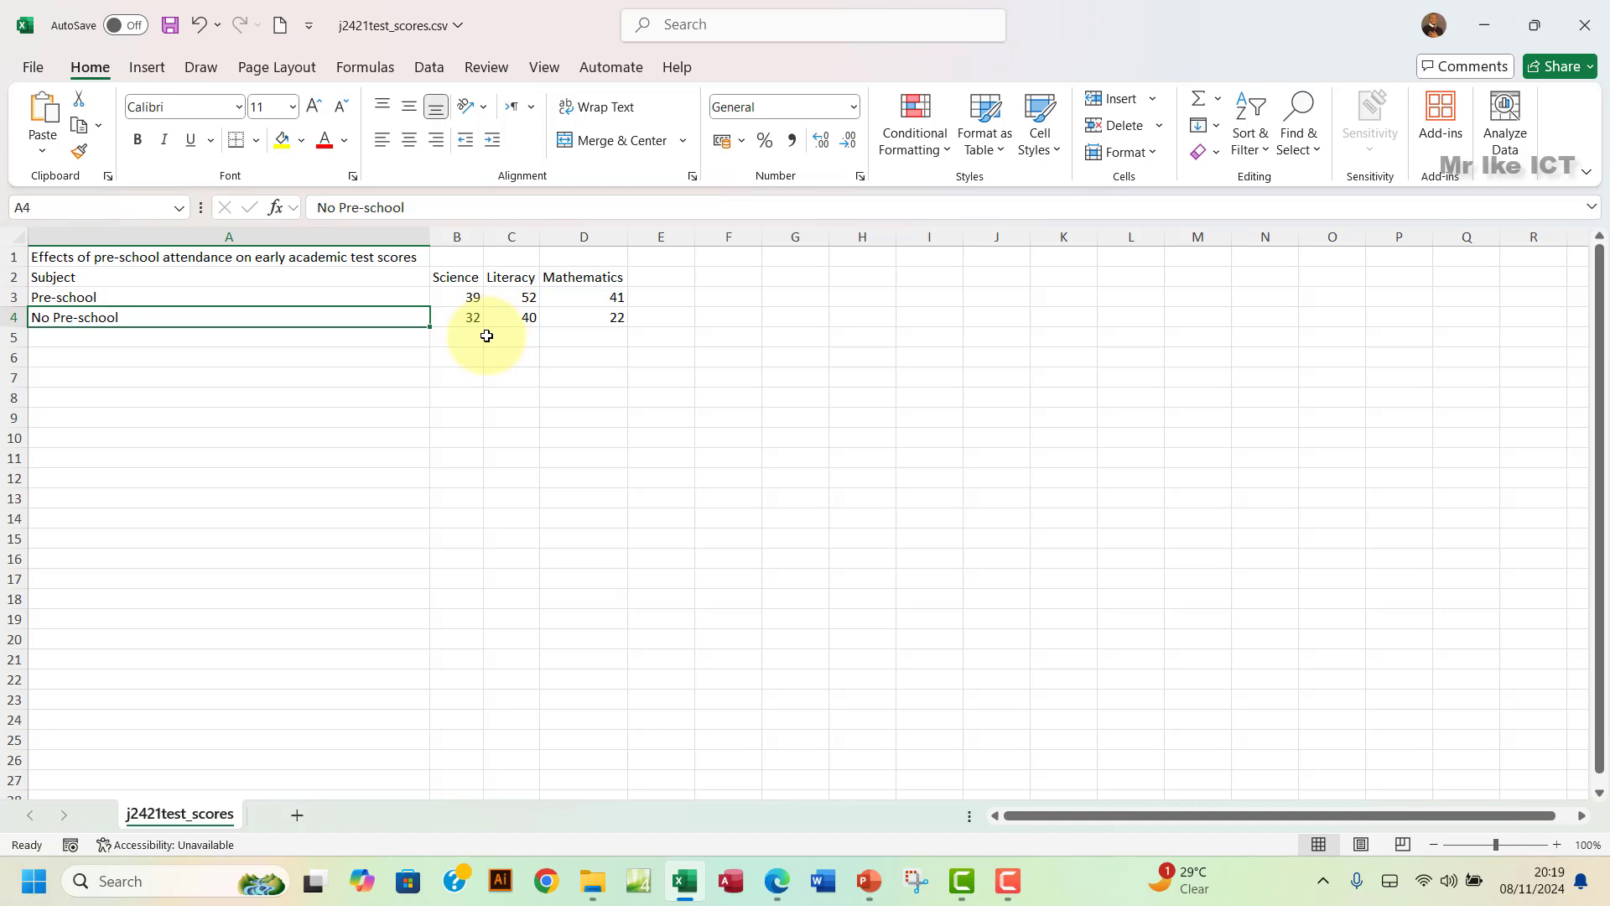
- Select the Literacy and Mathematics scores in C2:D4 and compare them with the chart requirements of task 23 in the question paper
drag(503, 277, 588, 321)
click(778, 882)
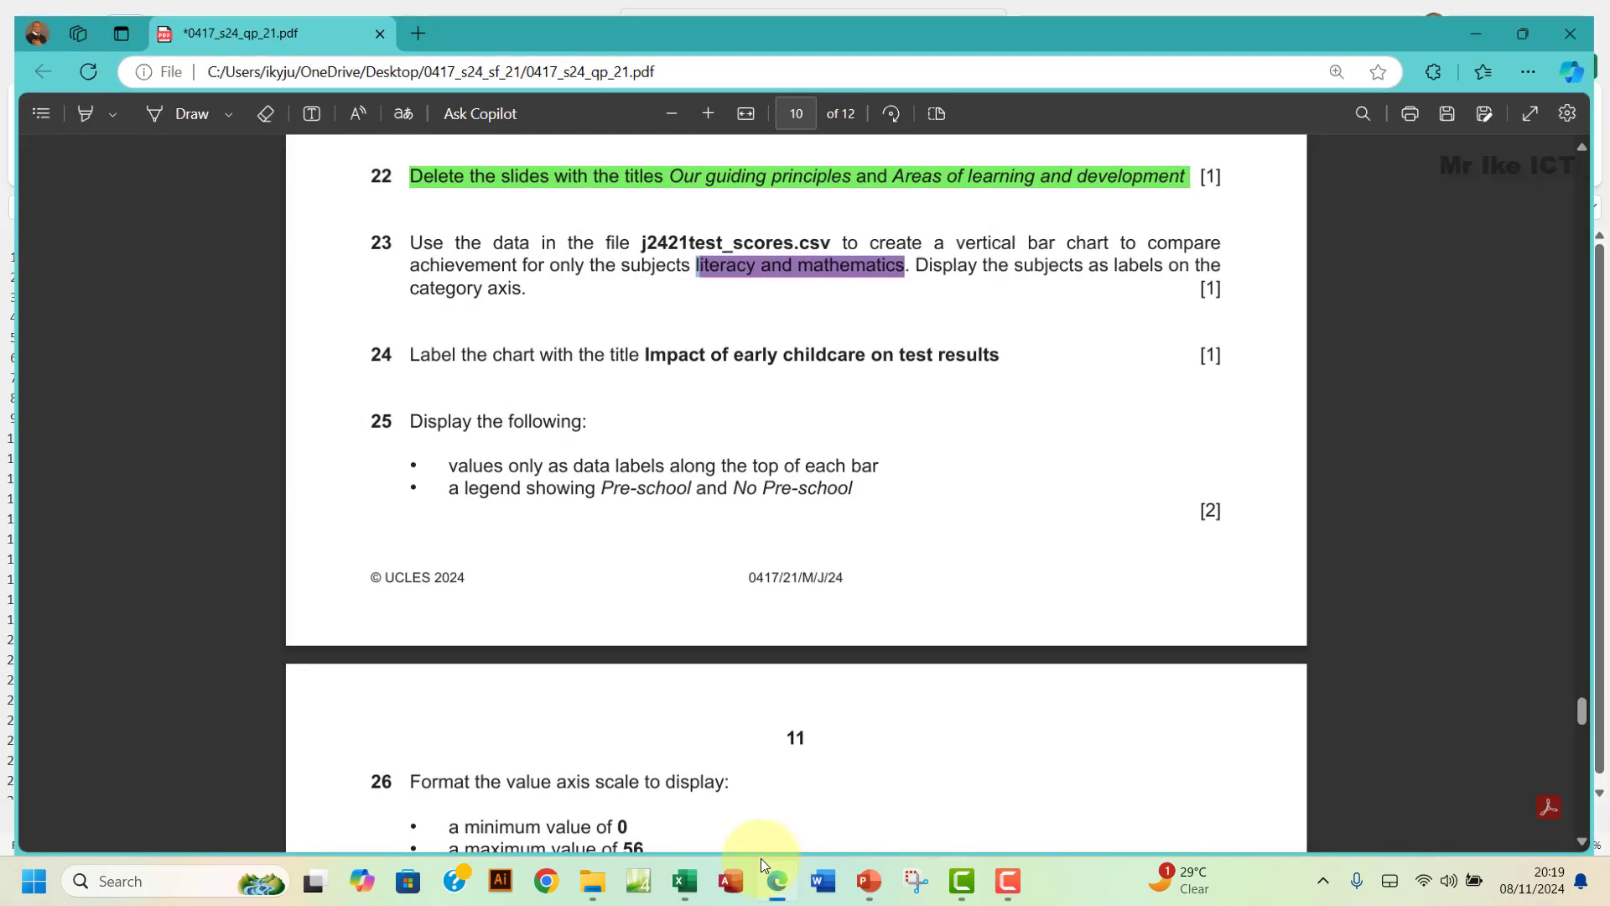
click(685, 881)
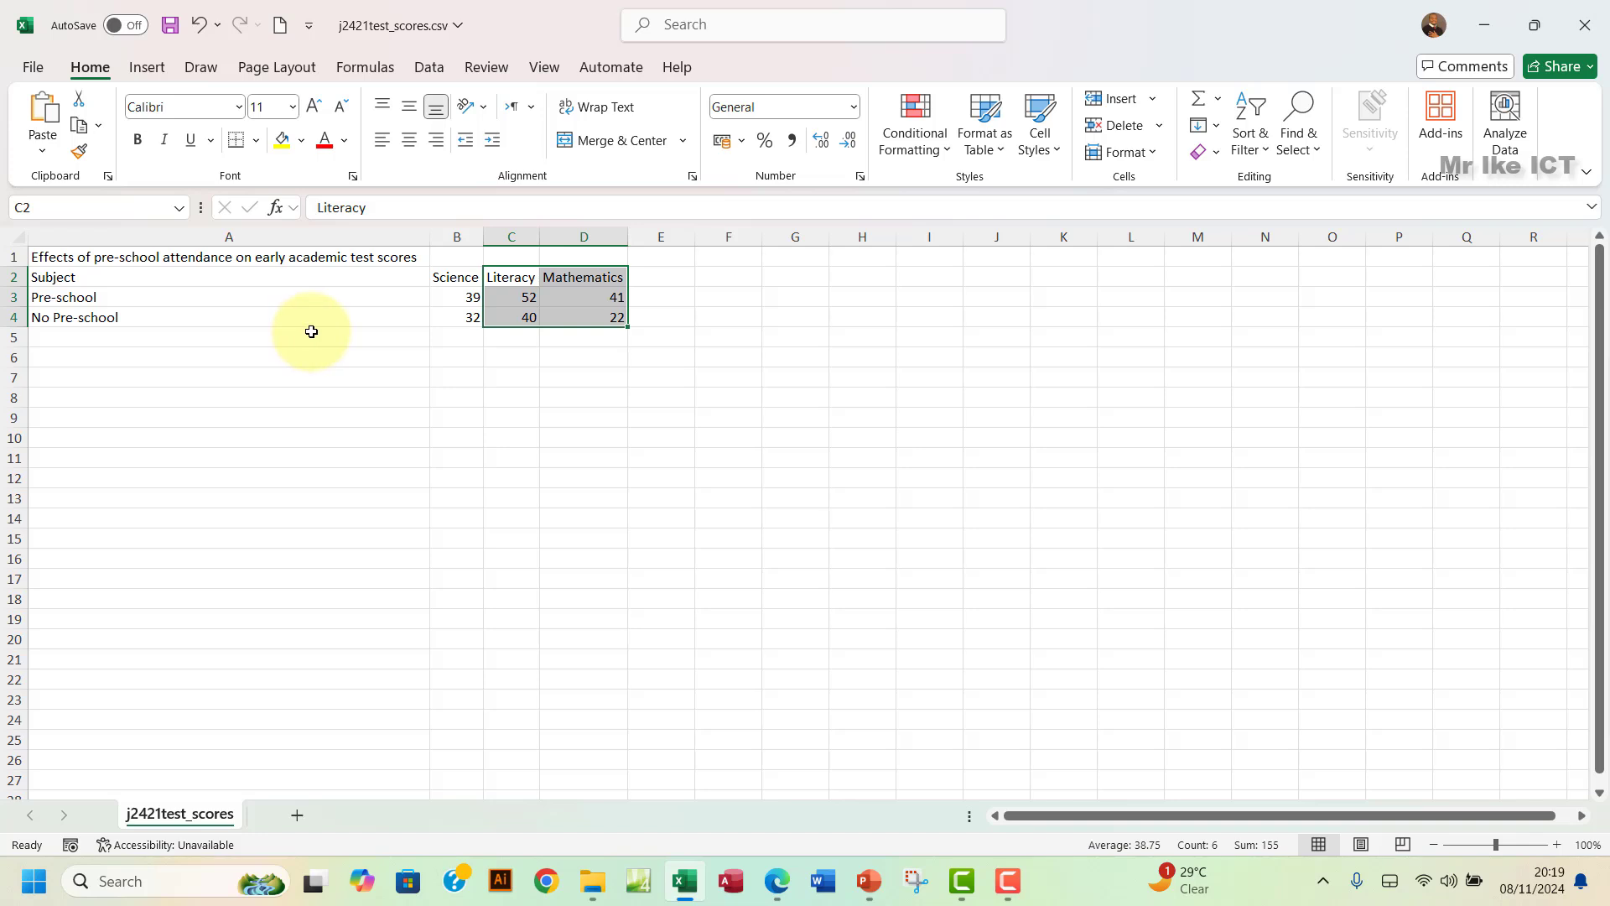
click(73, 278)
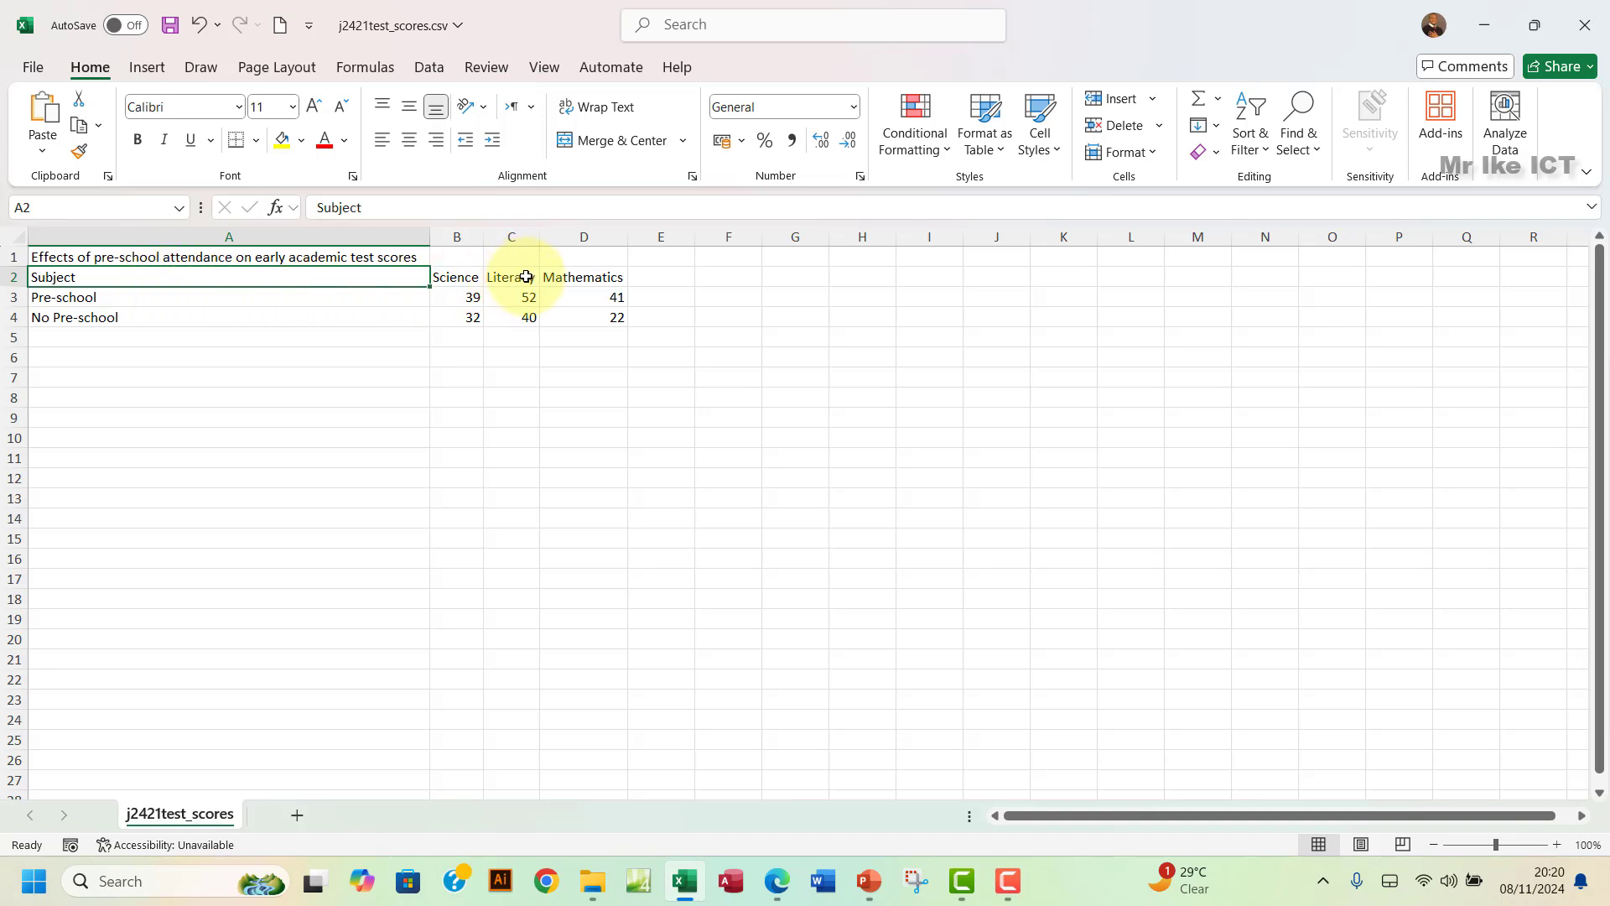
- Insert a 2-D clustered column chart from the subject scores in B2:D4 and inspect its two data series
drag(462, 279, 597, 324)
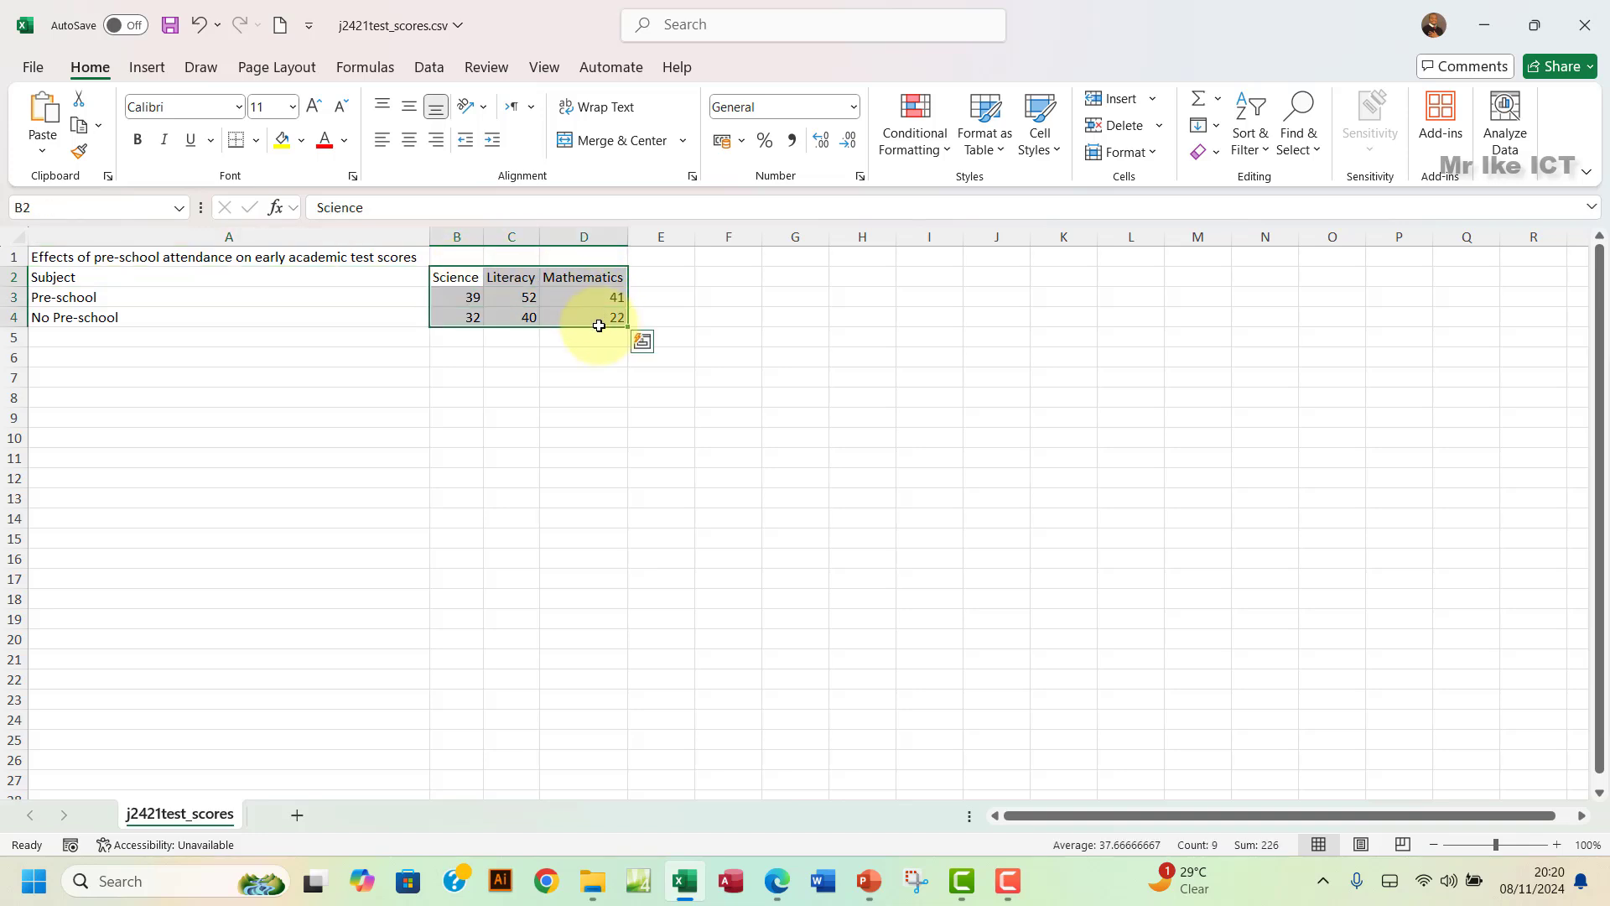
click(149, 69)
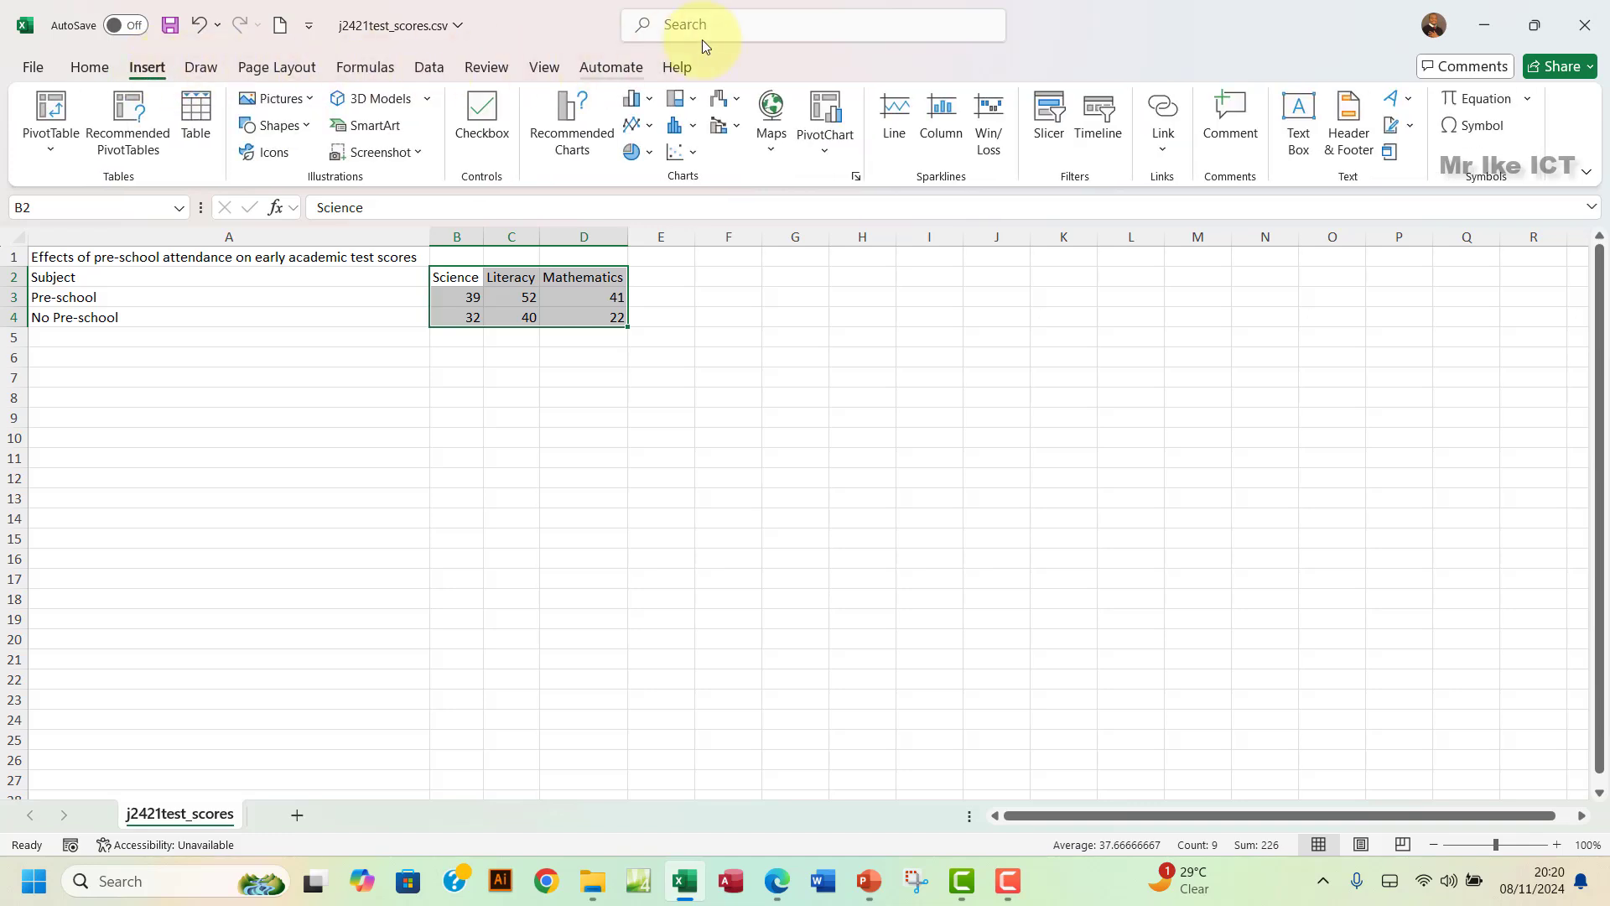
click(656, 106)
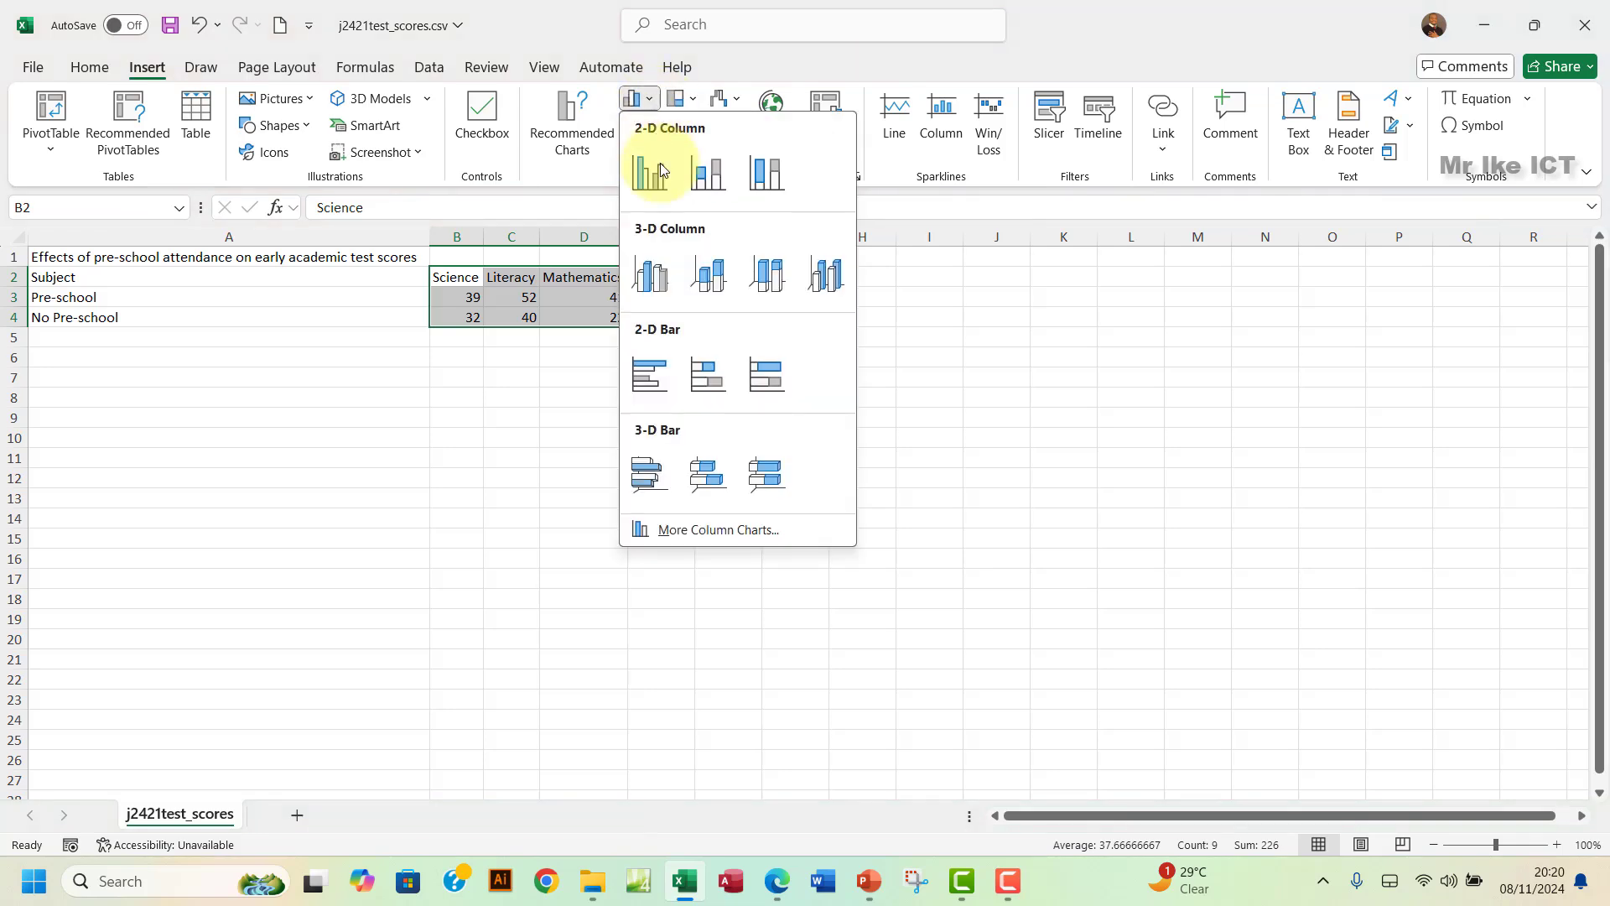
click(641, 188)
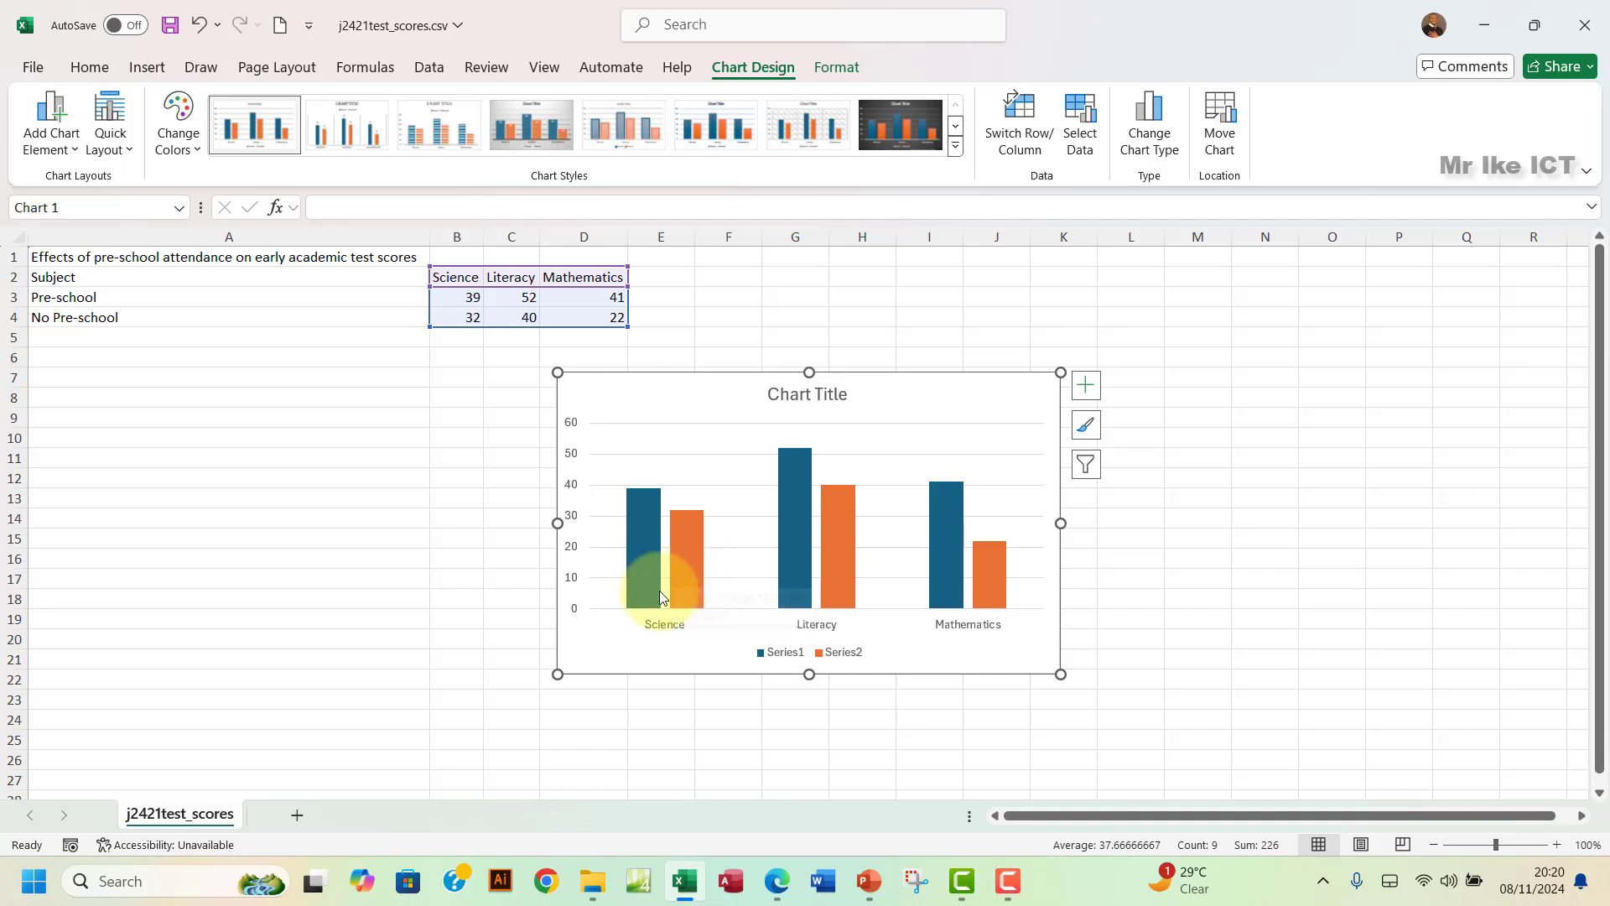
mouse_move(691, 567)
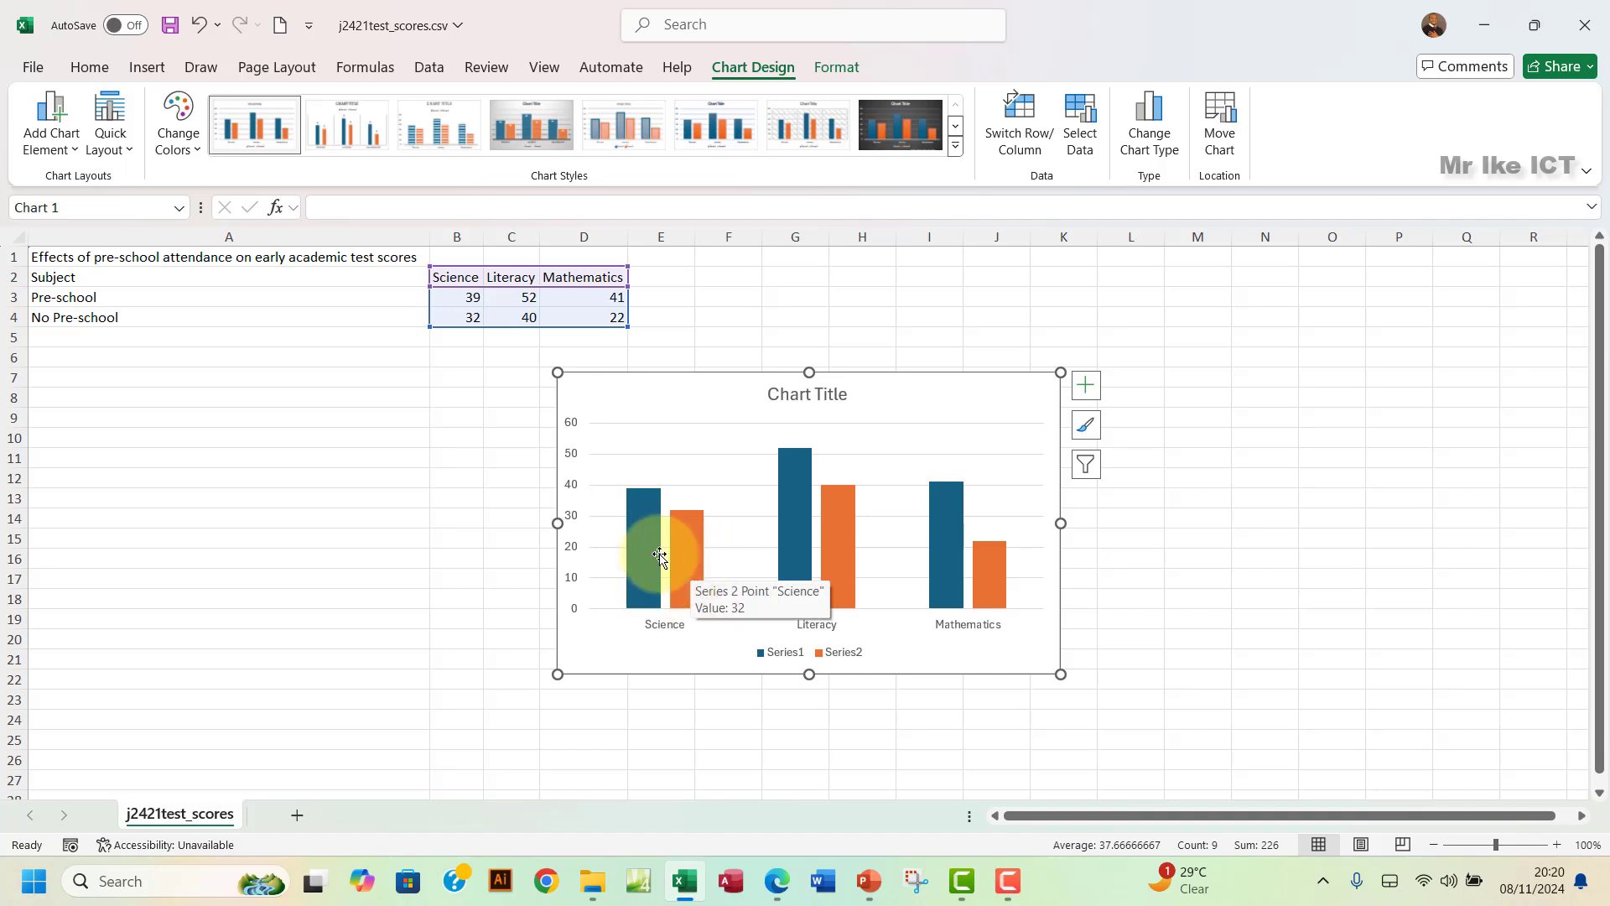
click(640, 533)
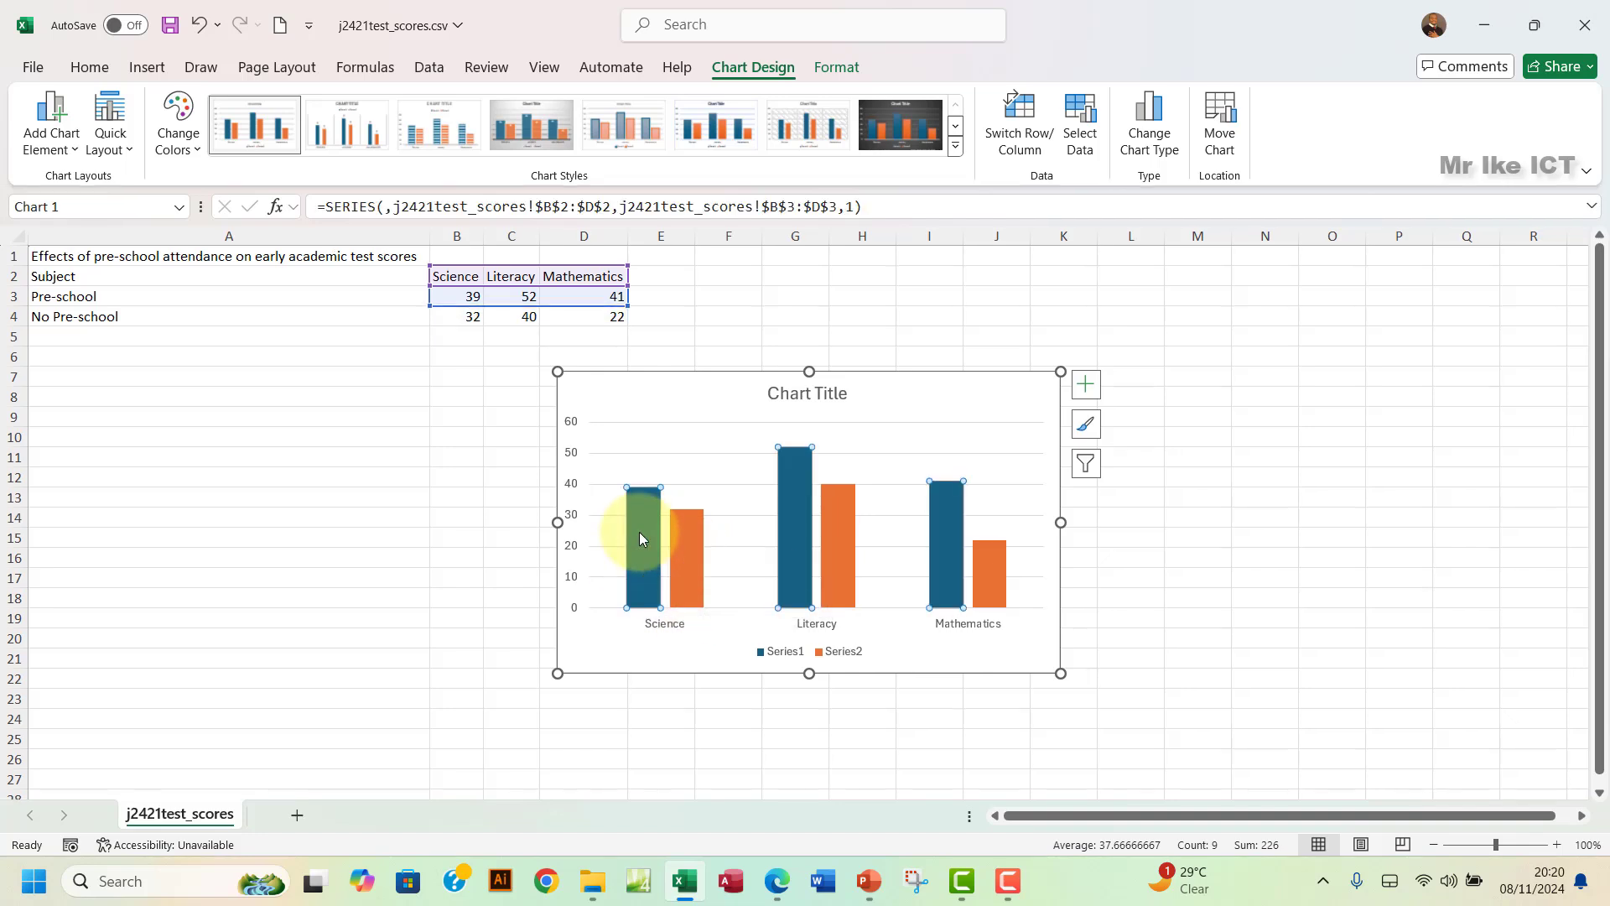
click(687, 548)
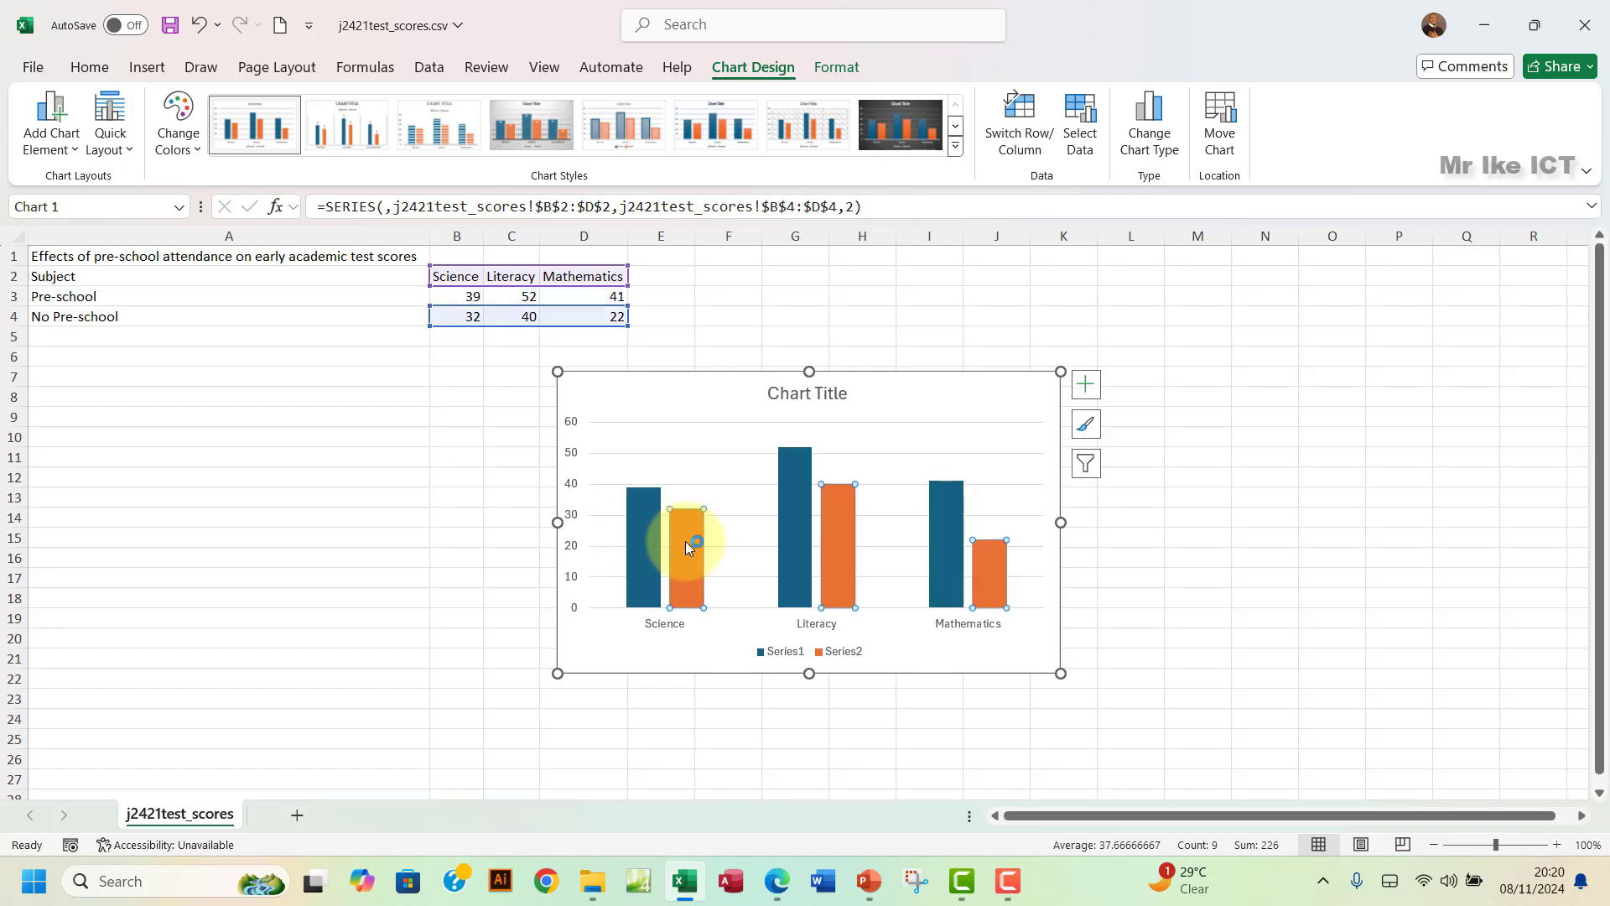
- Examine which worksheet rows feed the chart's two data series, and check the chart's legend entries
mouse_move(648, 565)
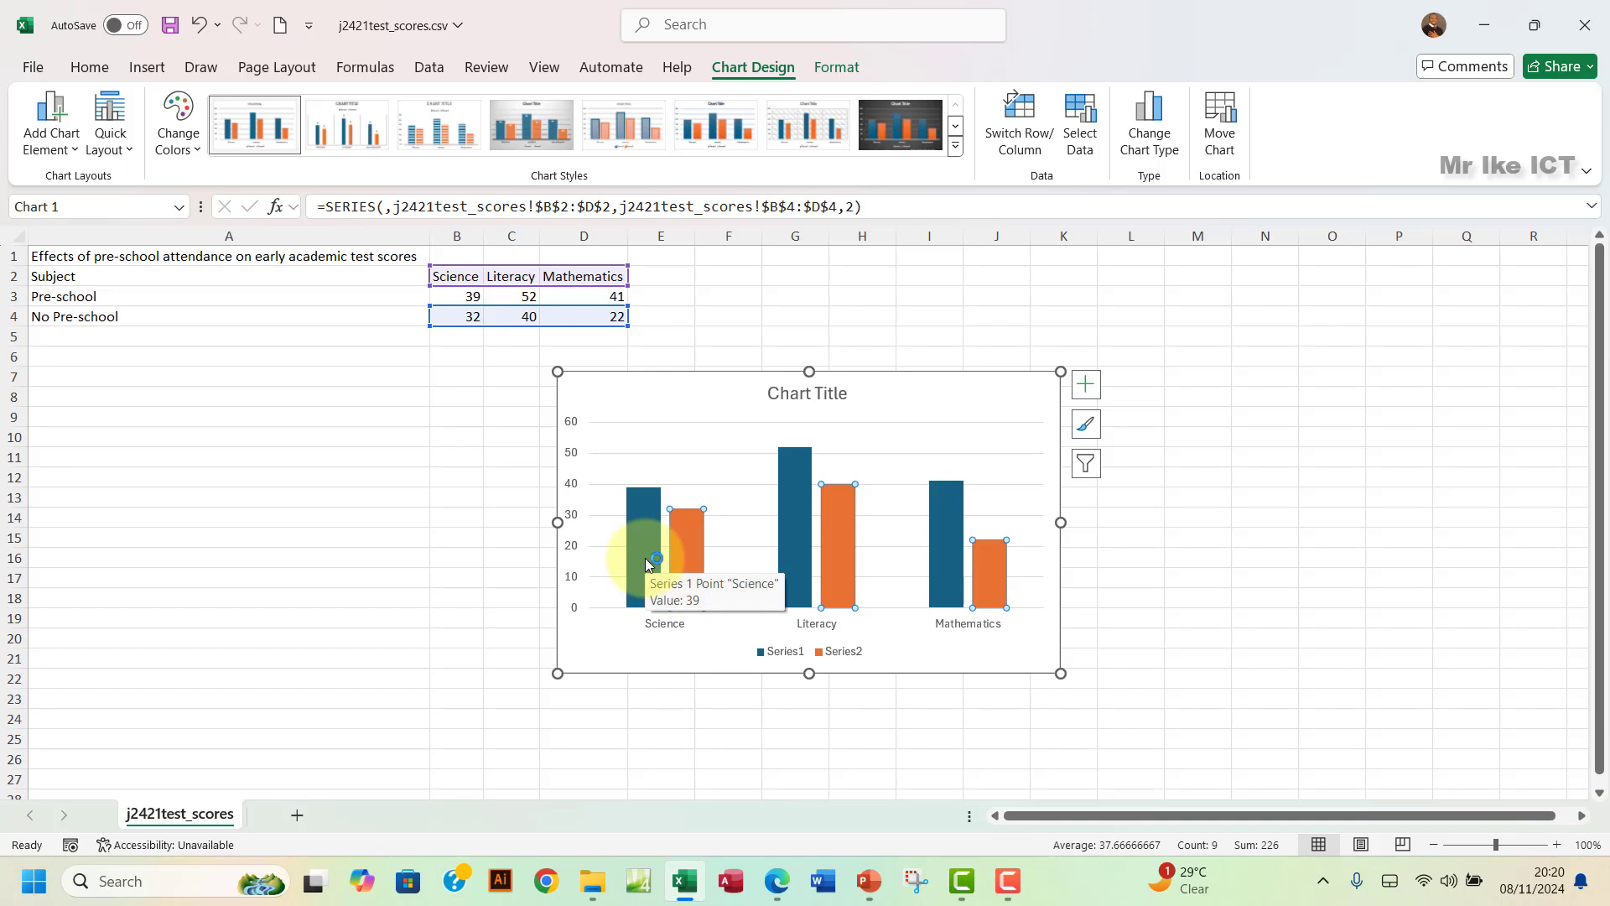
click(648, 565)
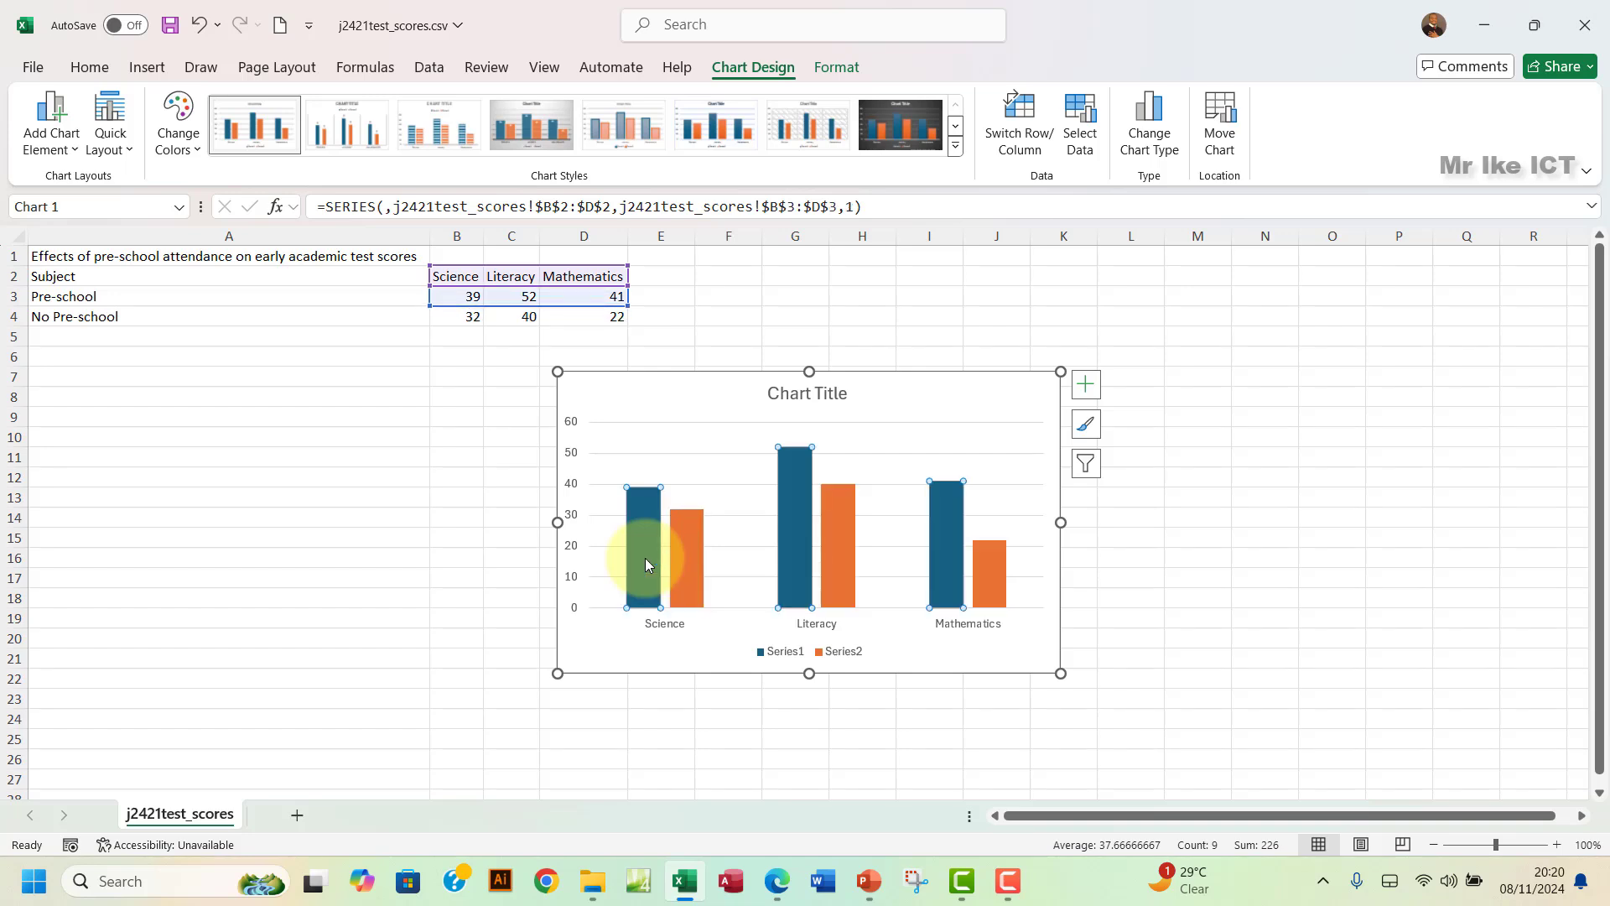
click(689, 570)
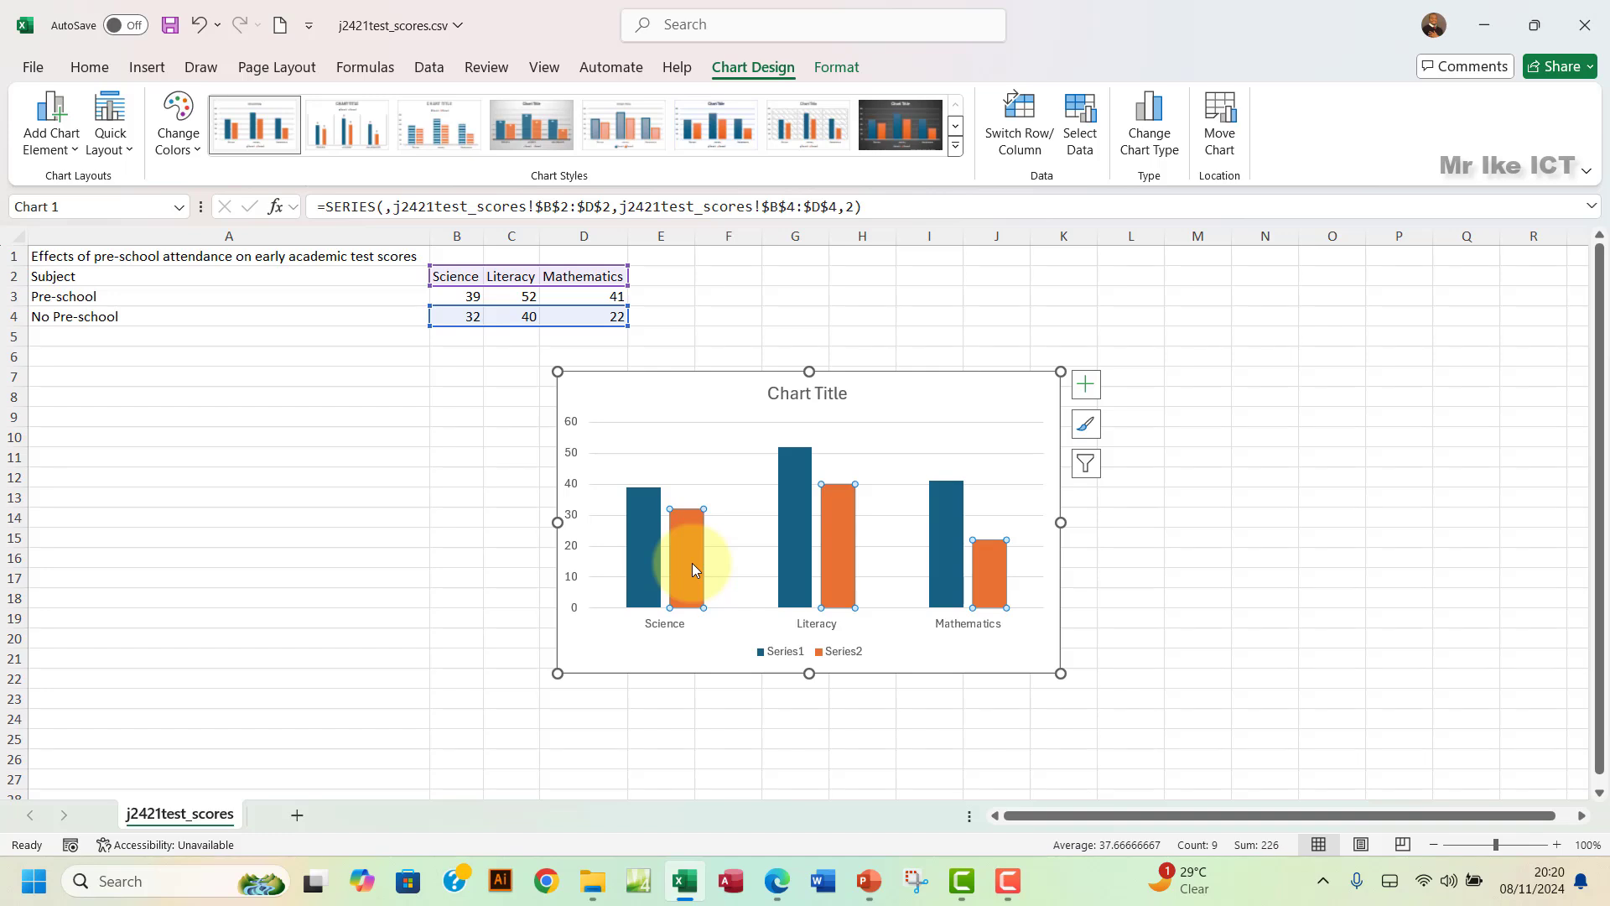
click(654, 573)
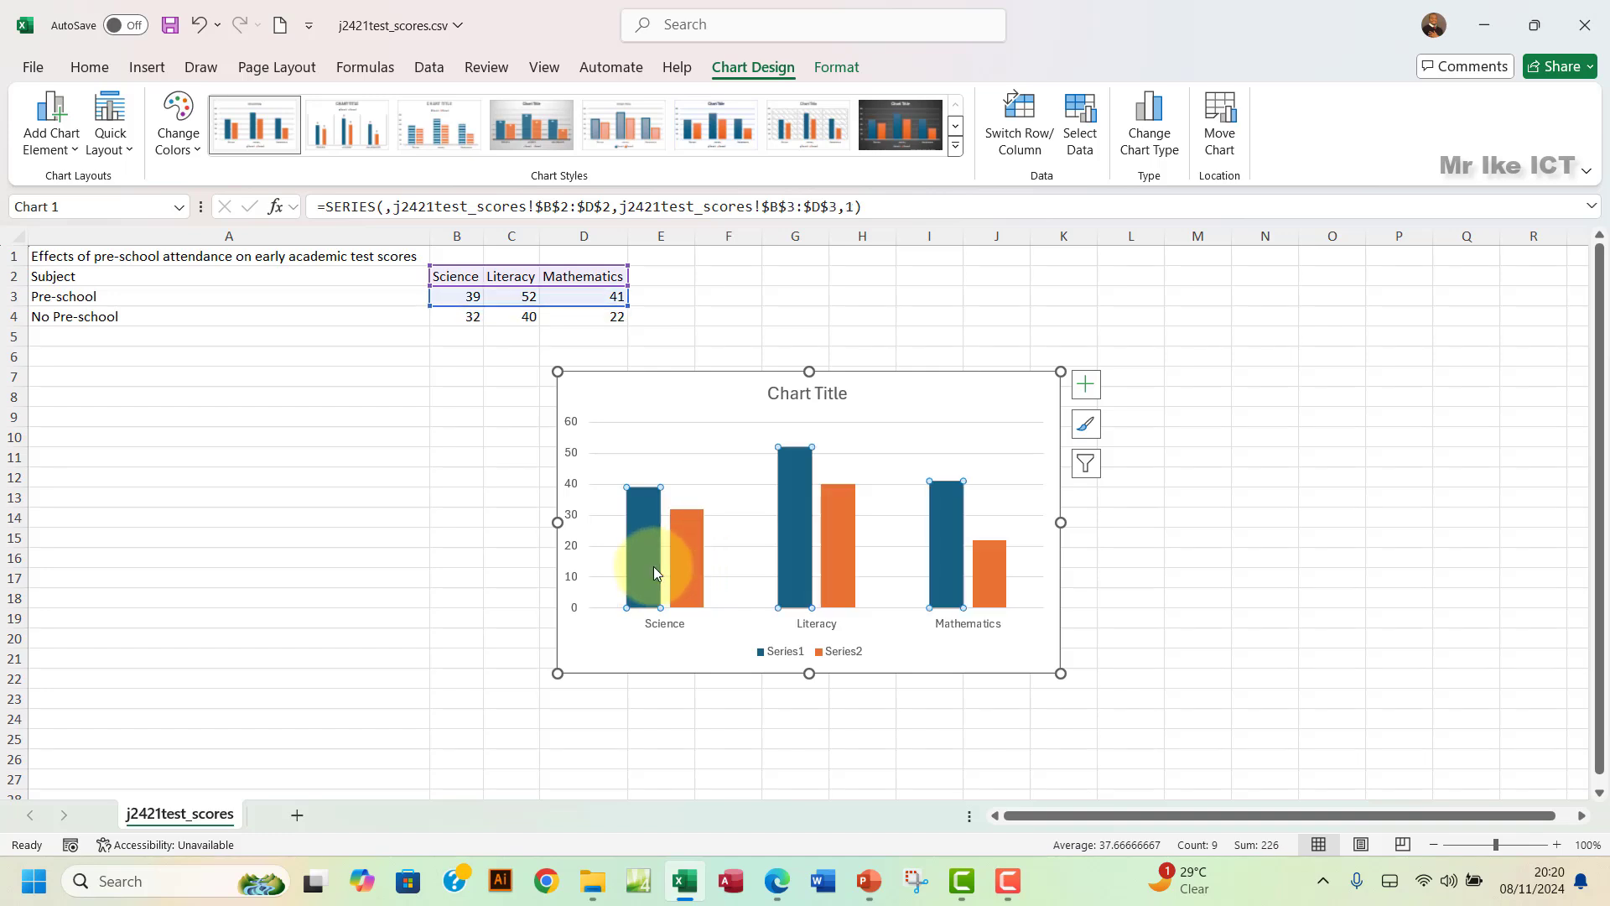
click(696, 568)
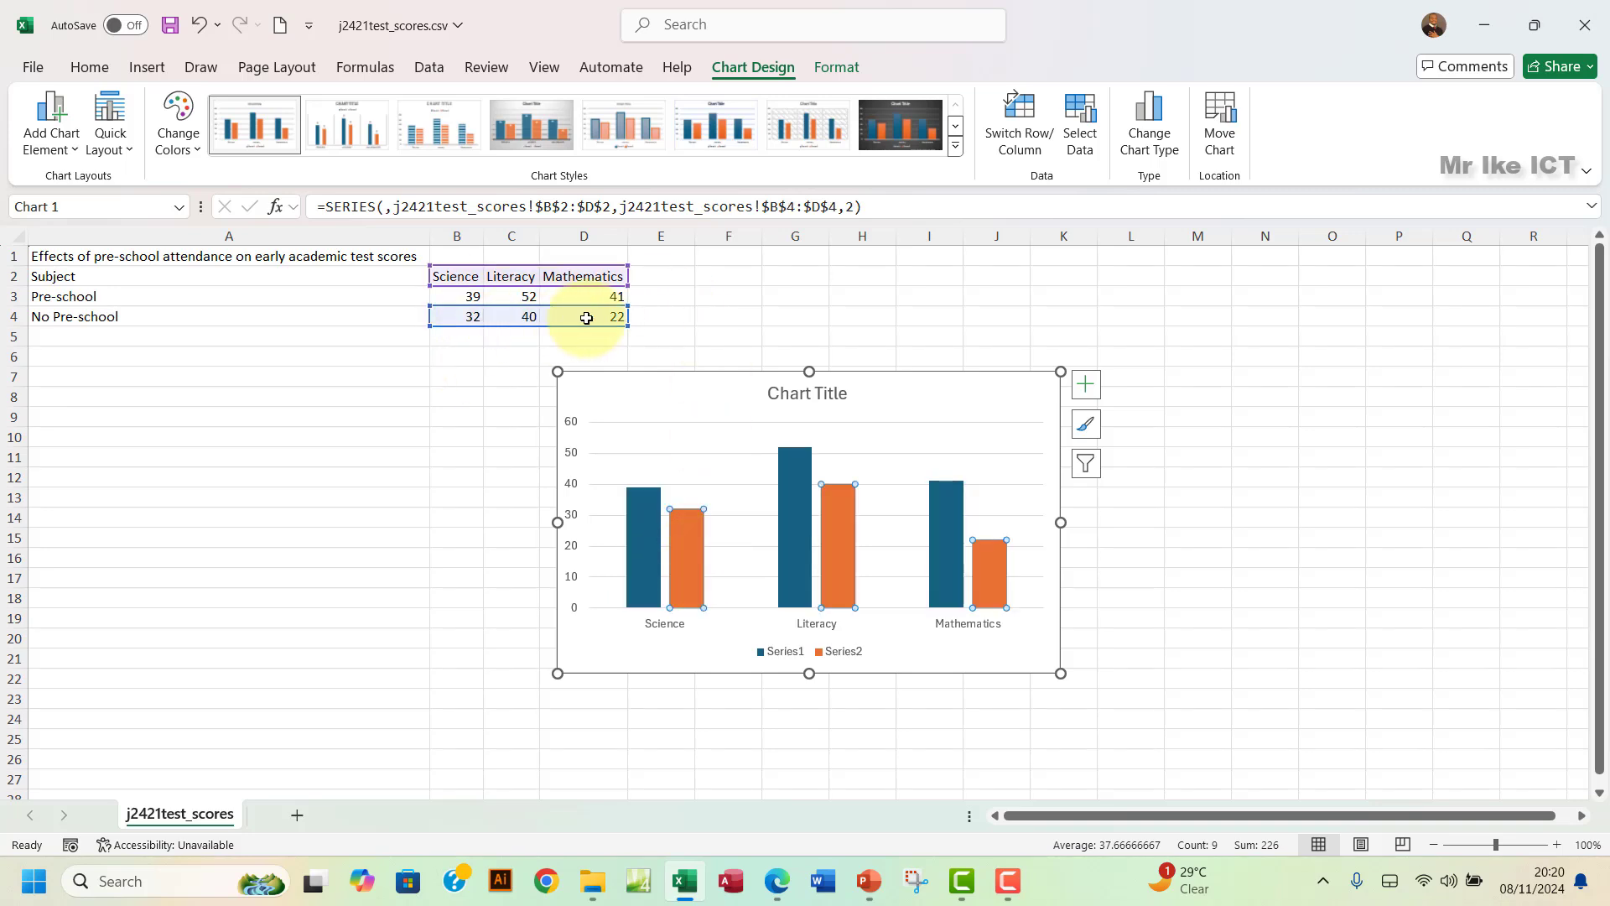
click(647, 567)
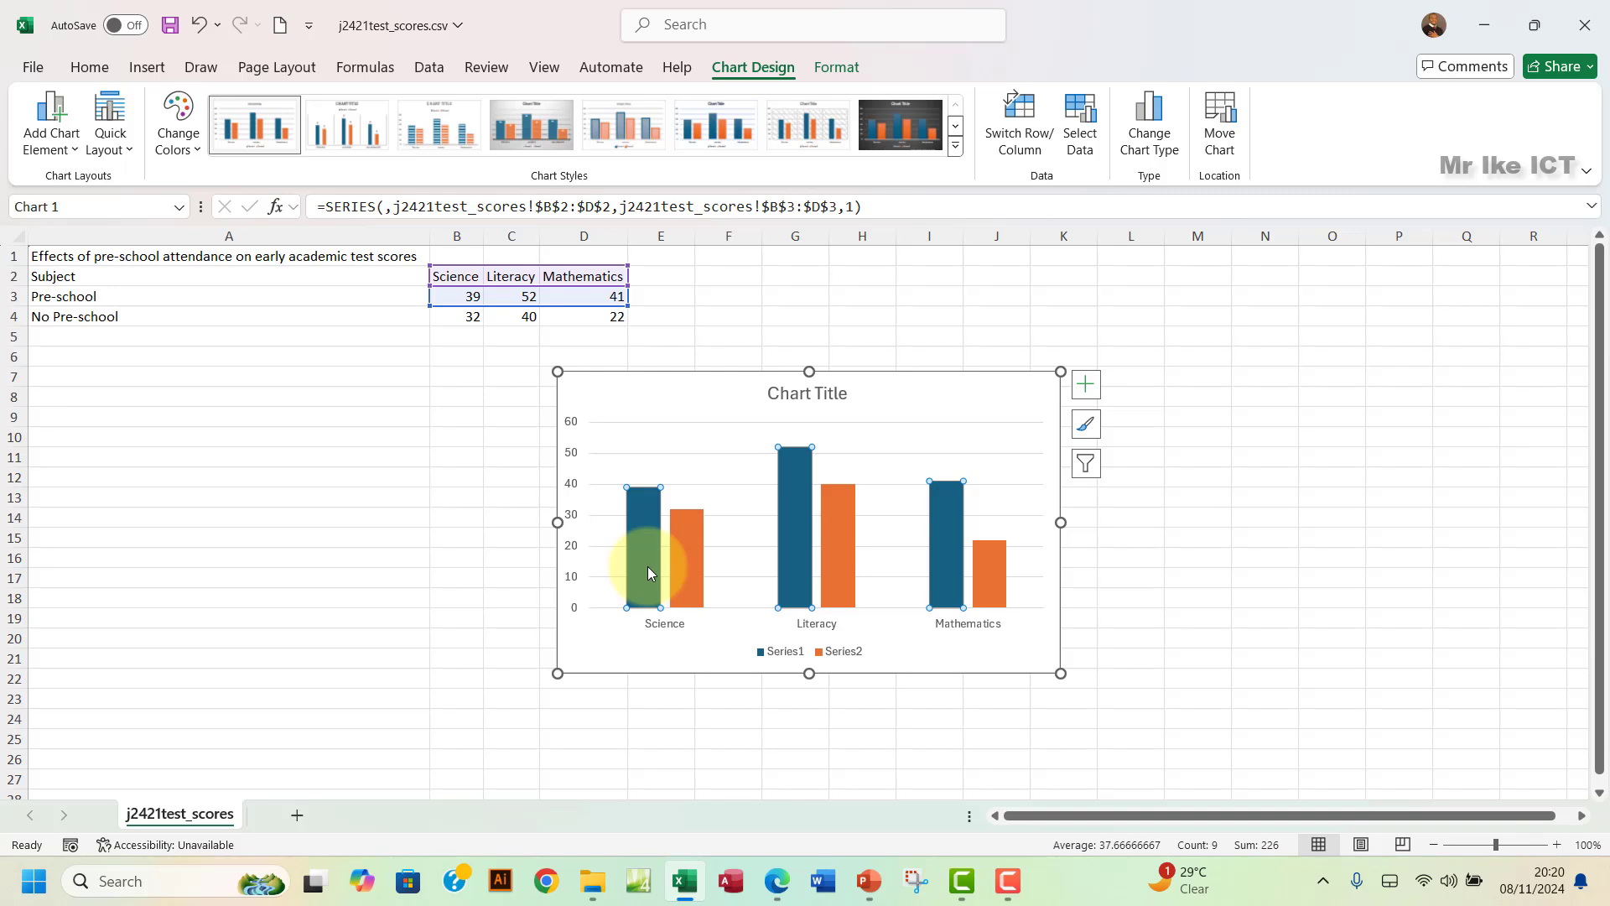
click(792, 651)
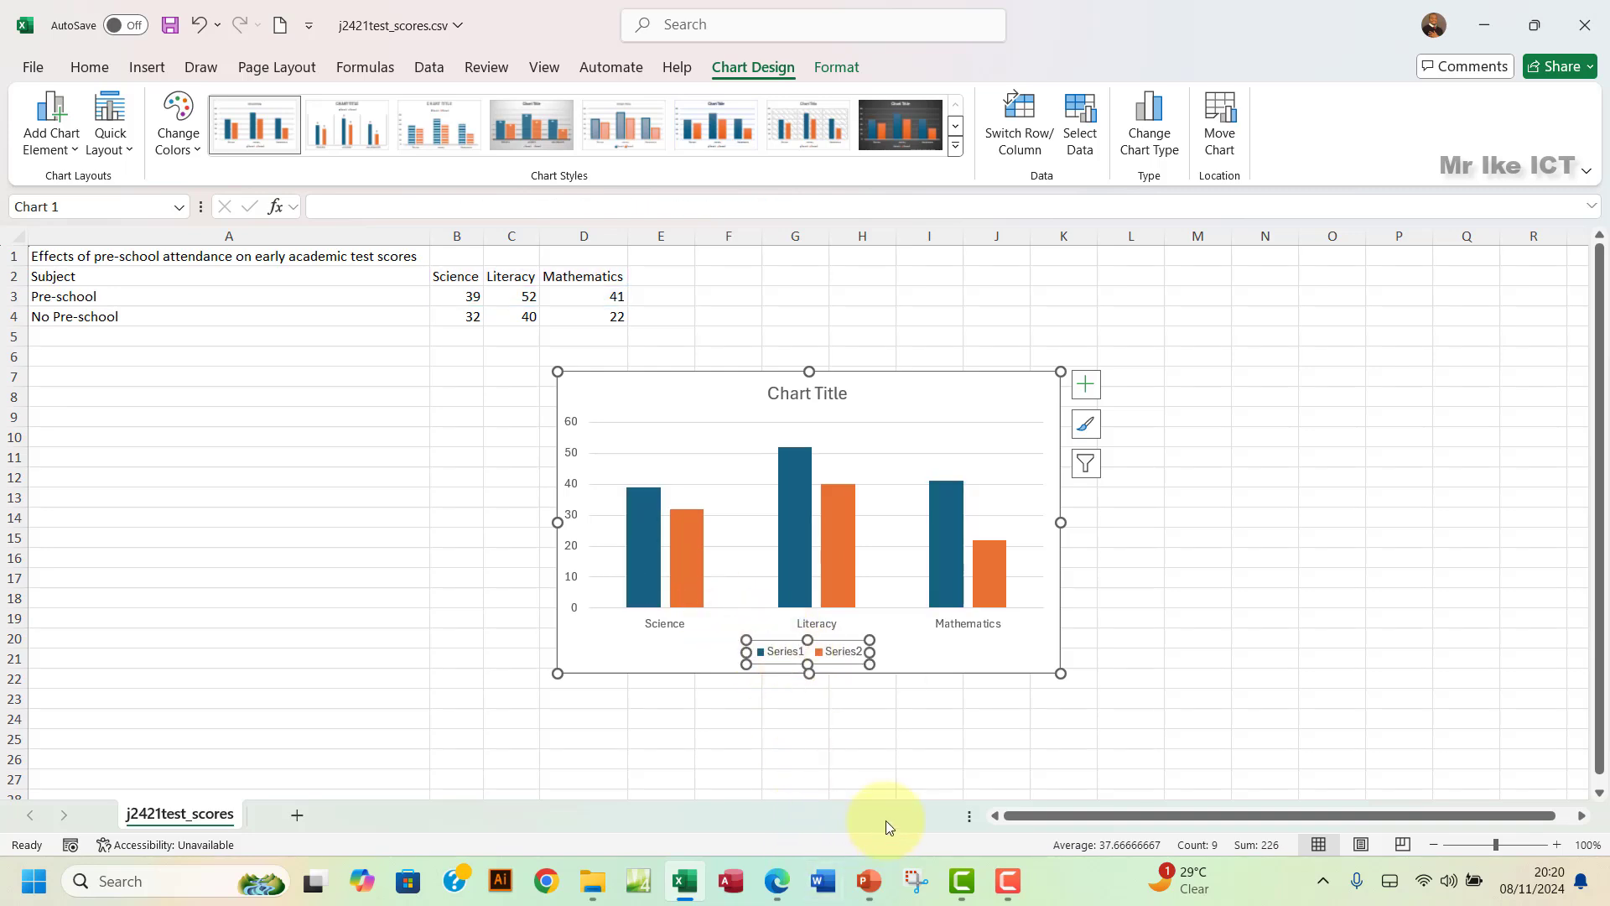
click(870, 882)
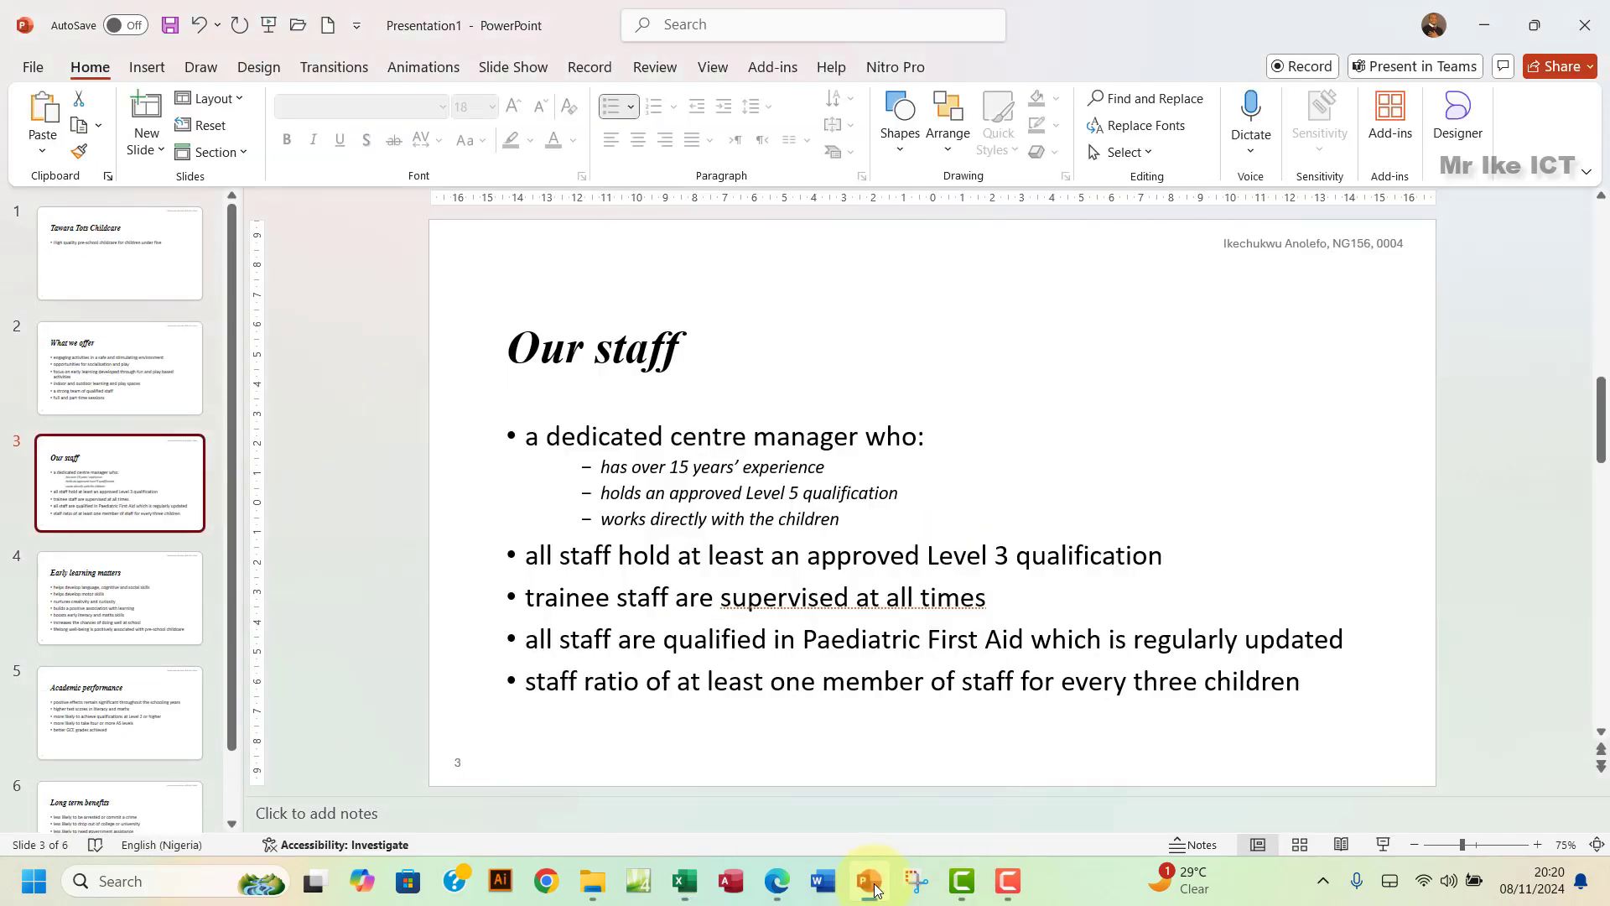
click(787, 891)
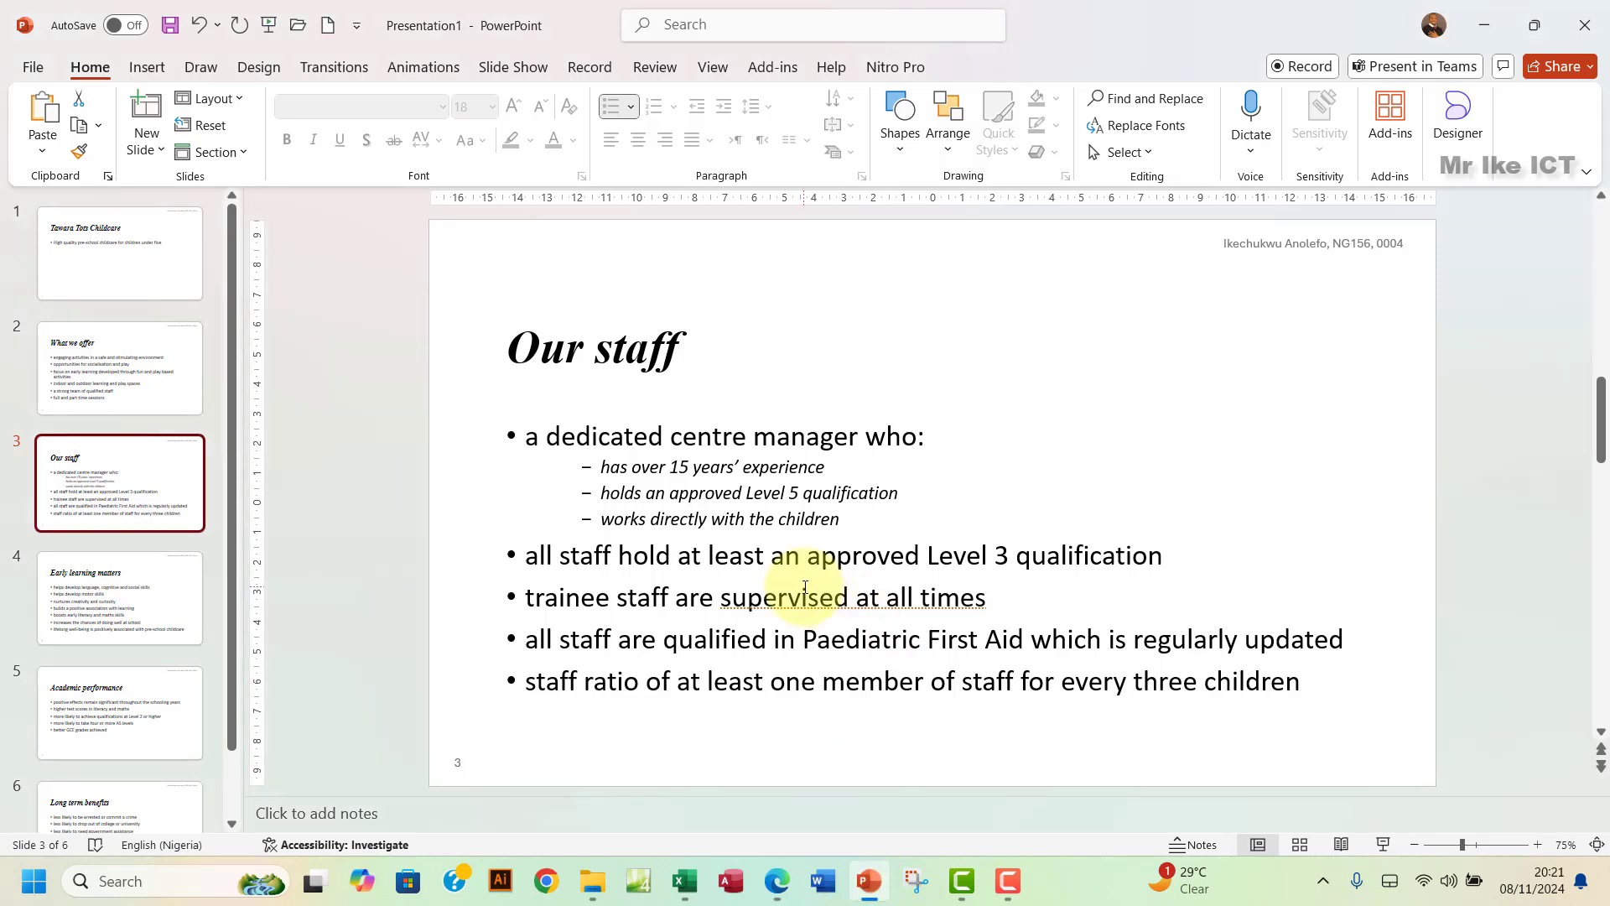
- Exclude the Science category from the chart's data source in Excel, keeping only Literacy and Mathematics
click(685, 881)
click(683, 549)
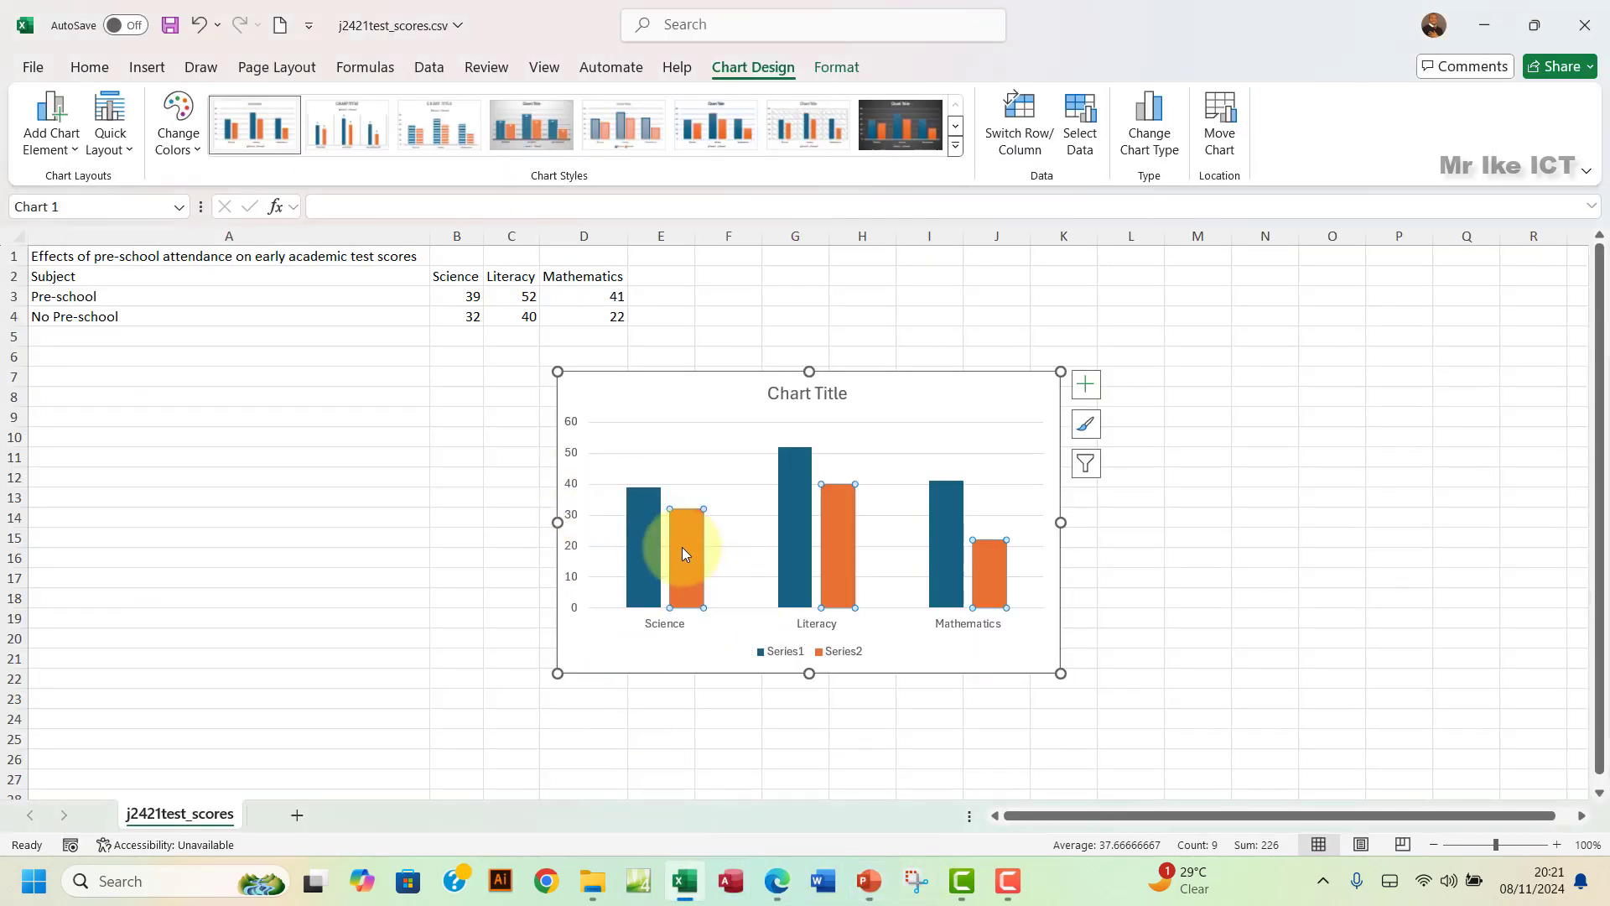
click(670, 391)
right_click(670, 392)
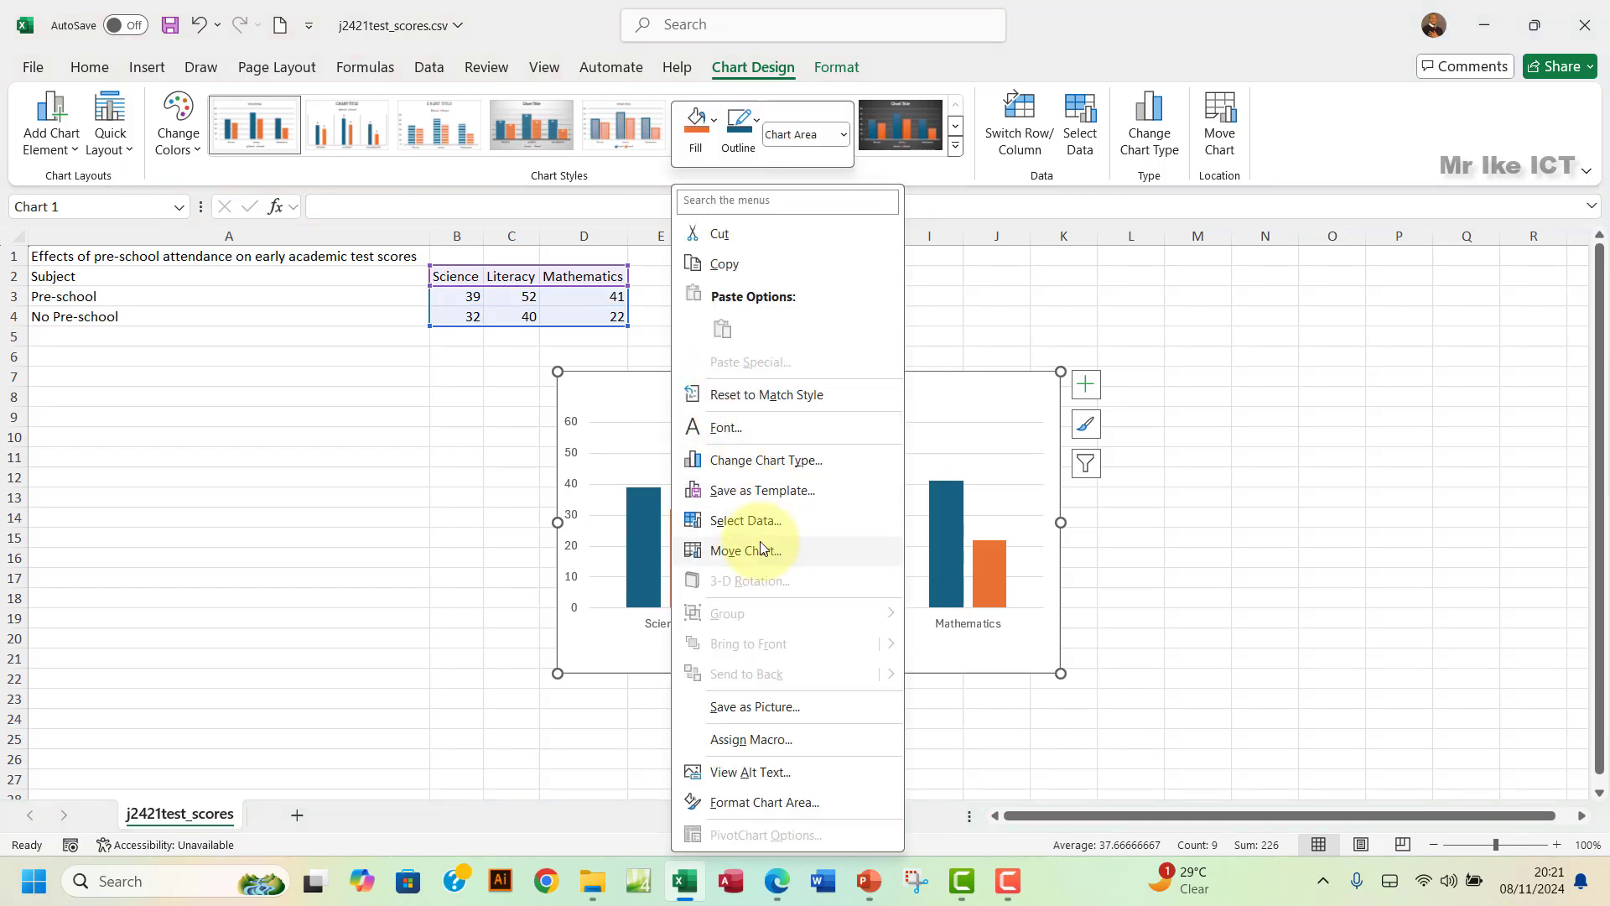
click(749, 521)
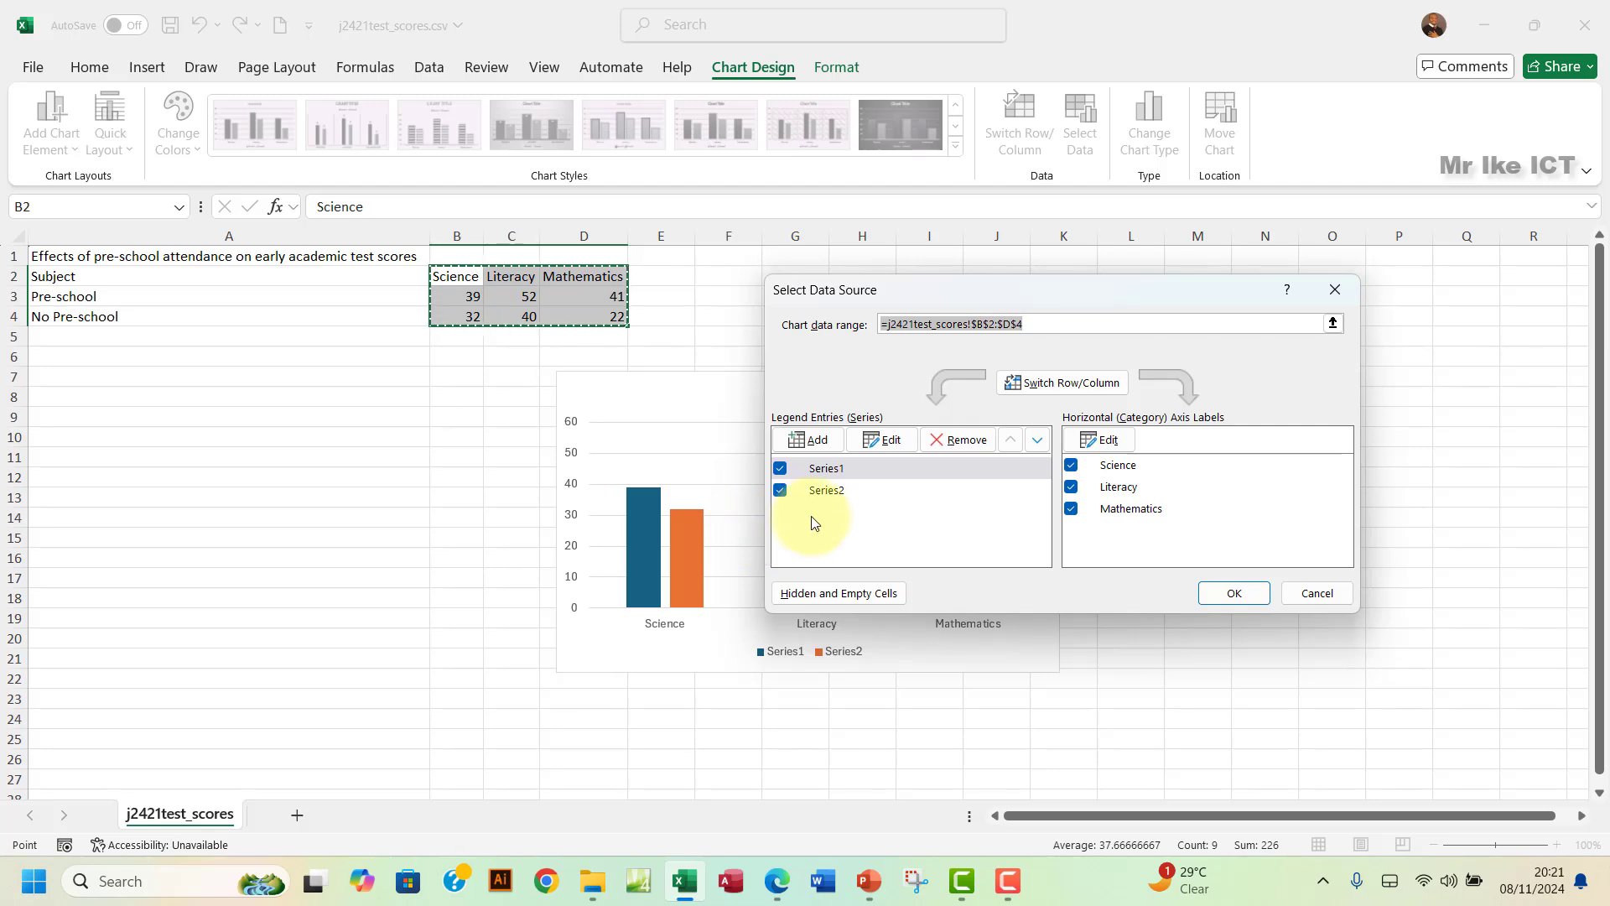
click(1074, 469)
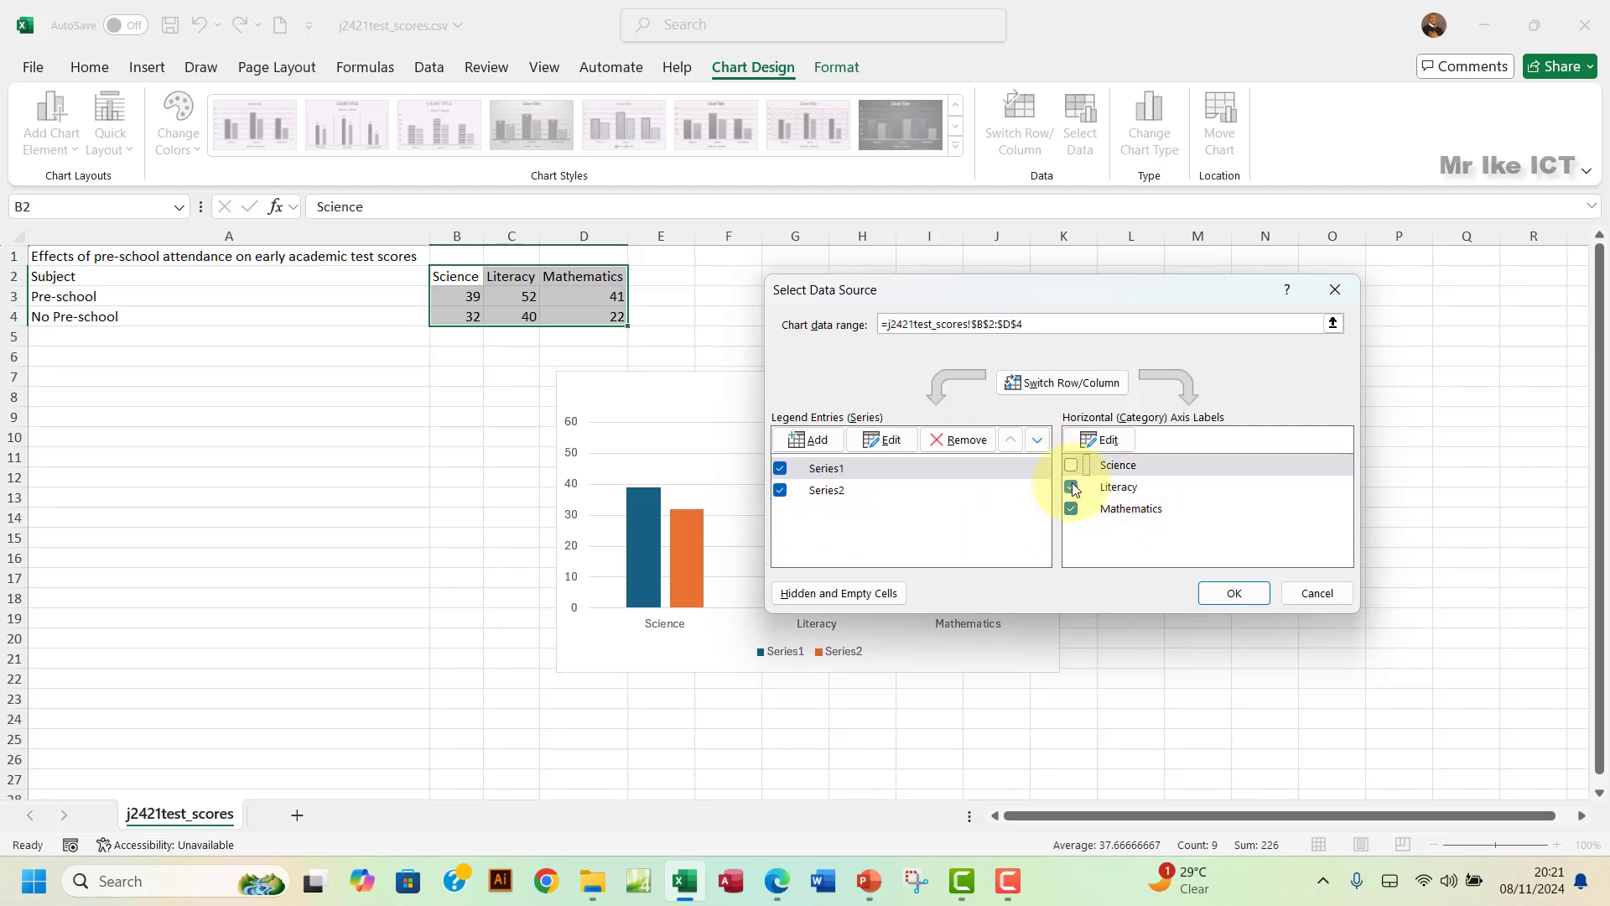
click(1232, 592)
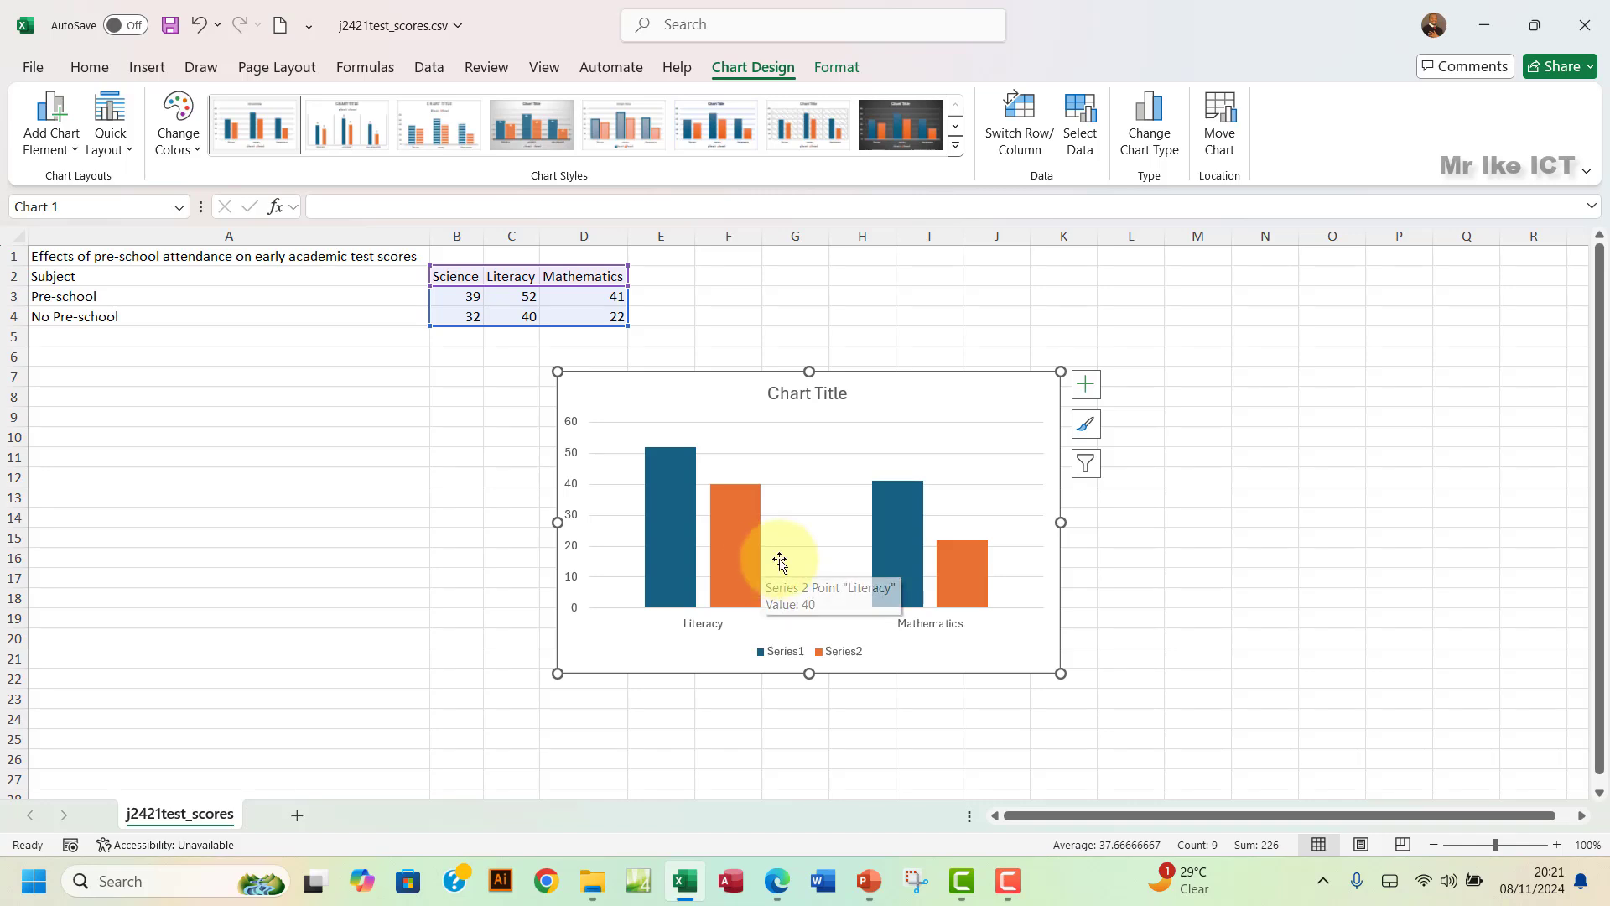
- Copy the task 24 title from the question paper and set the Excel chart's title to "Impact of early childcare on test results"
click(774, 864)
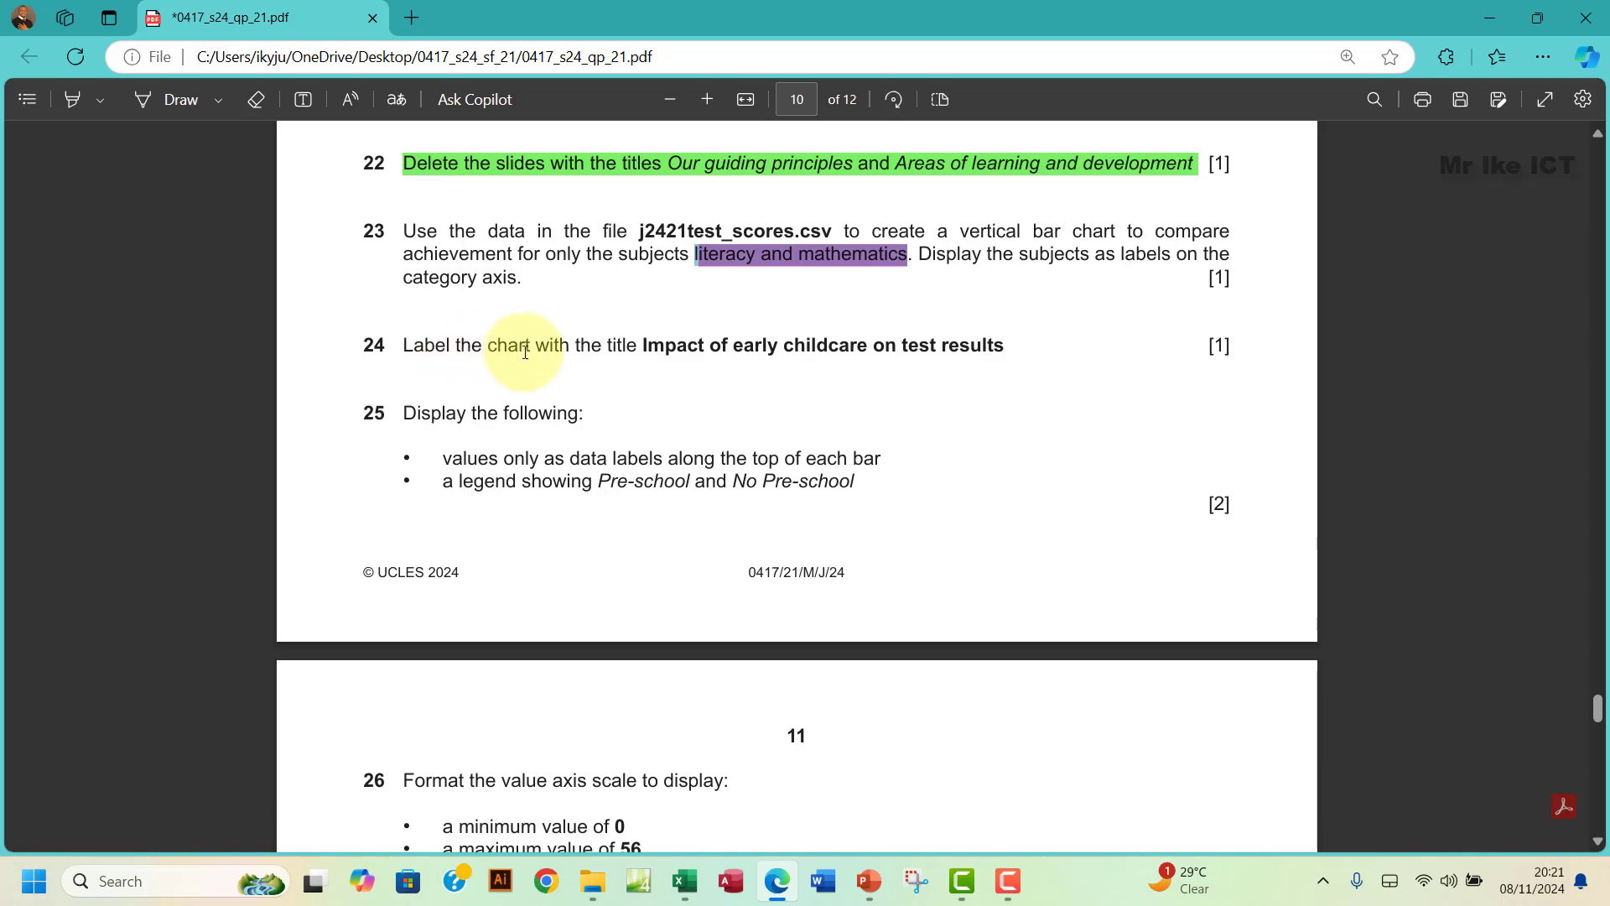
drag(643, 345, 1013, 347)
key(ctrl+c)
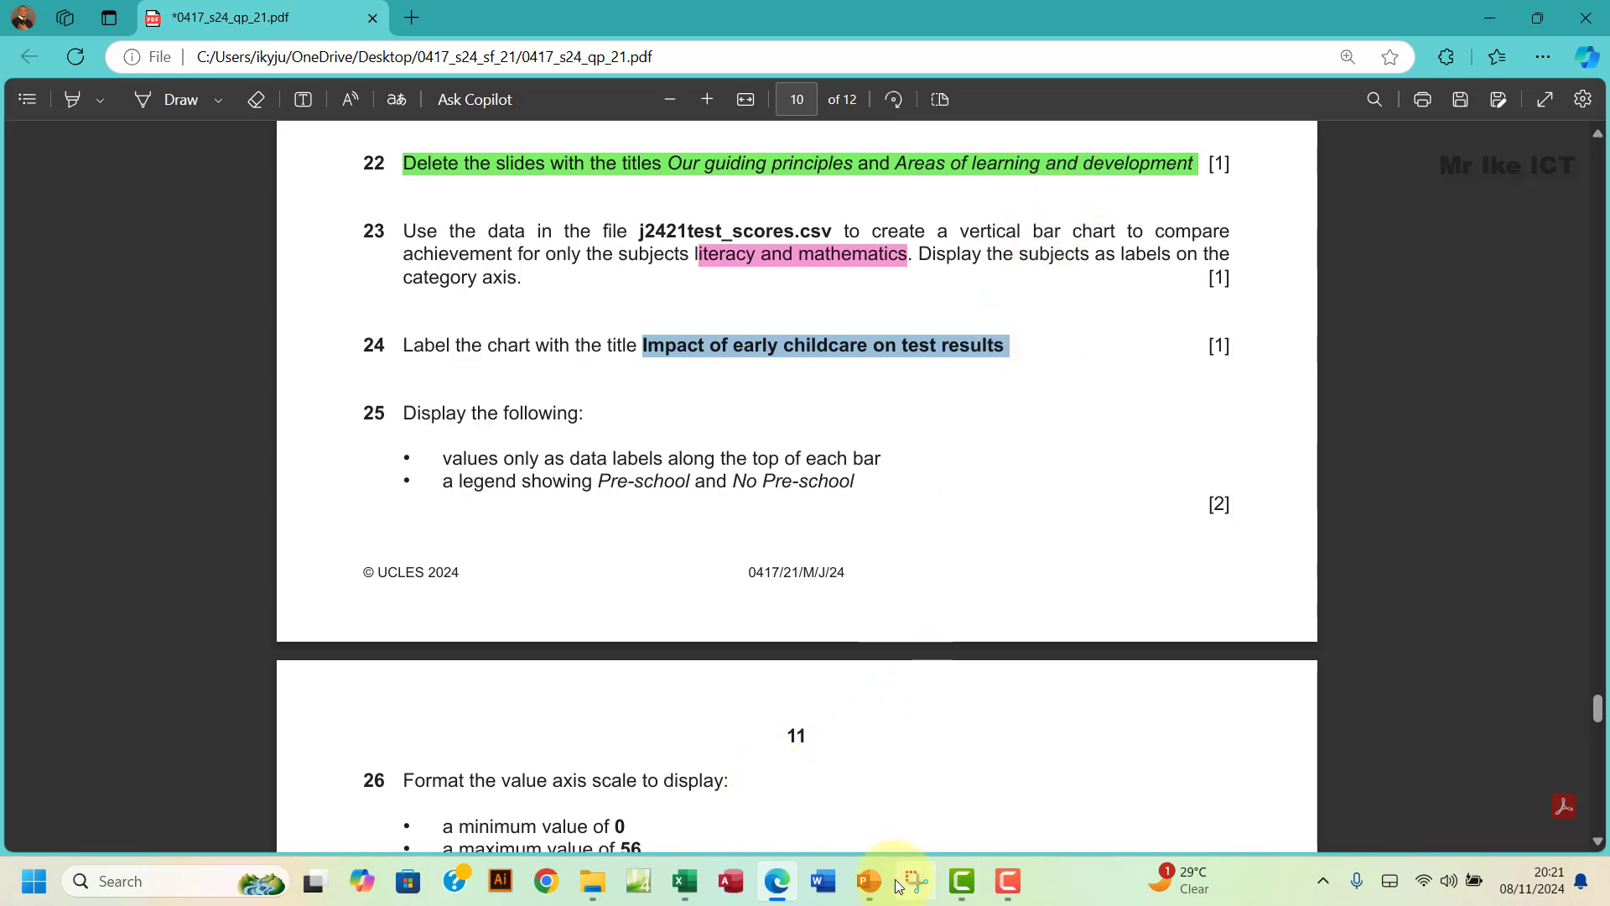
click(869, 881)
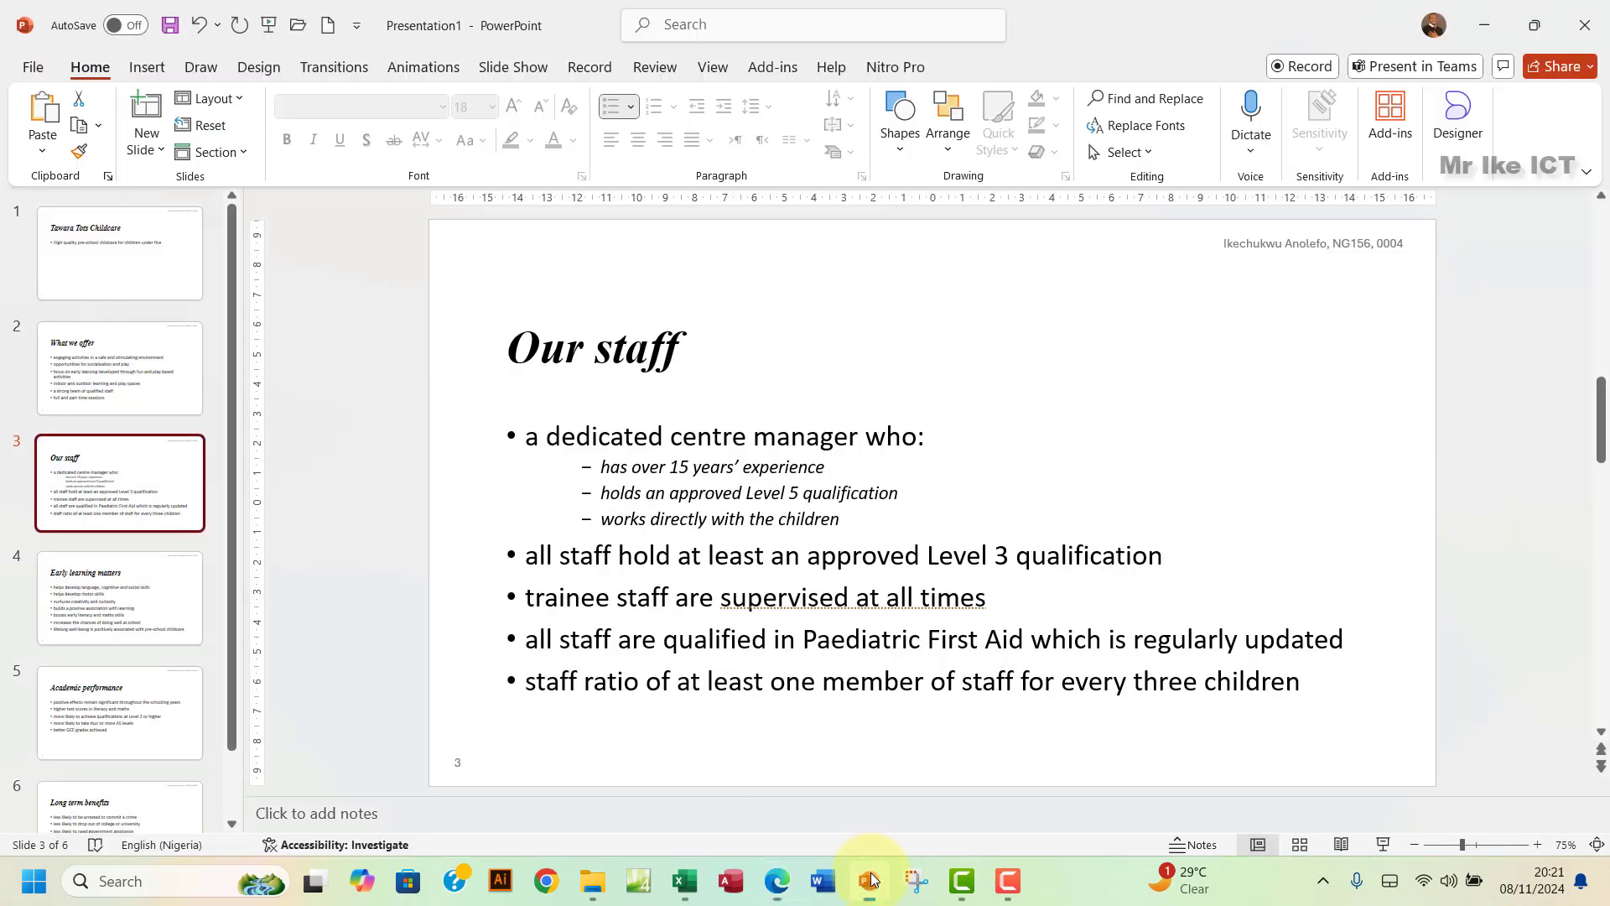
click(685, 881)
click(789, 392)
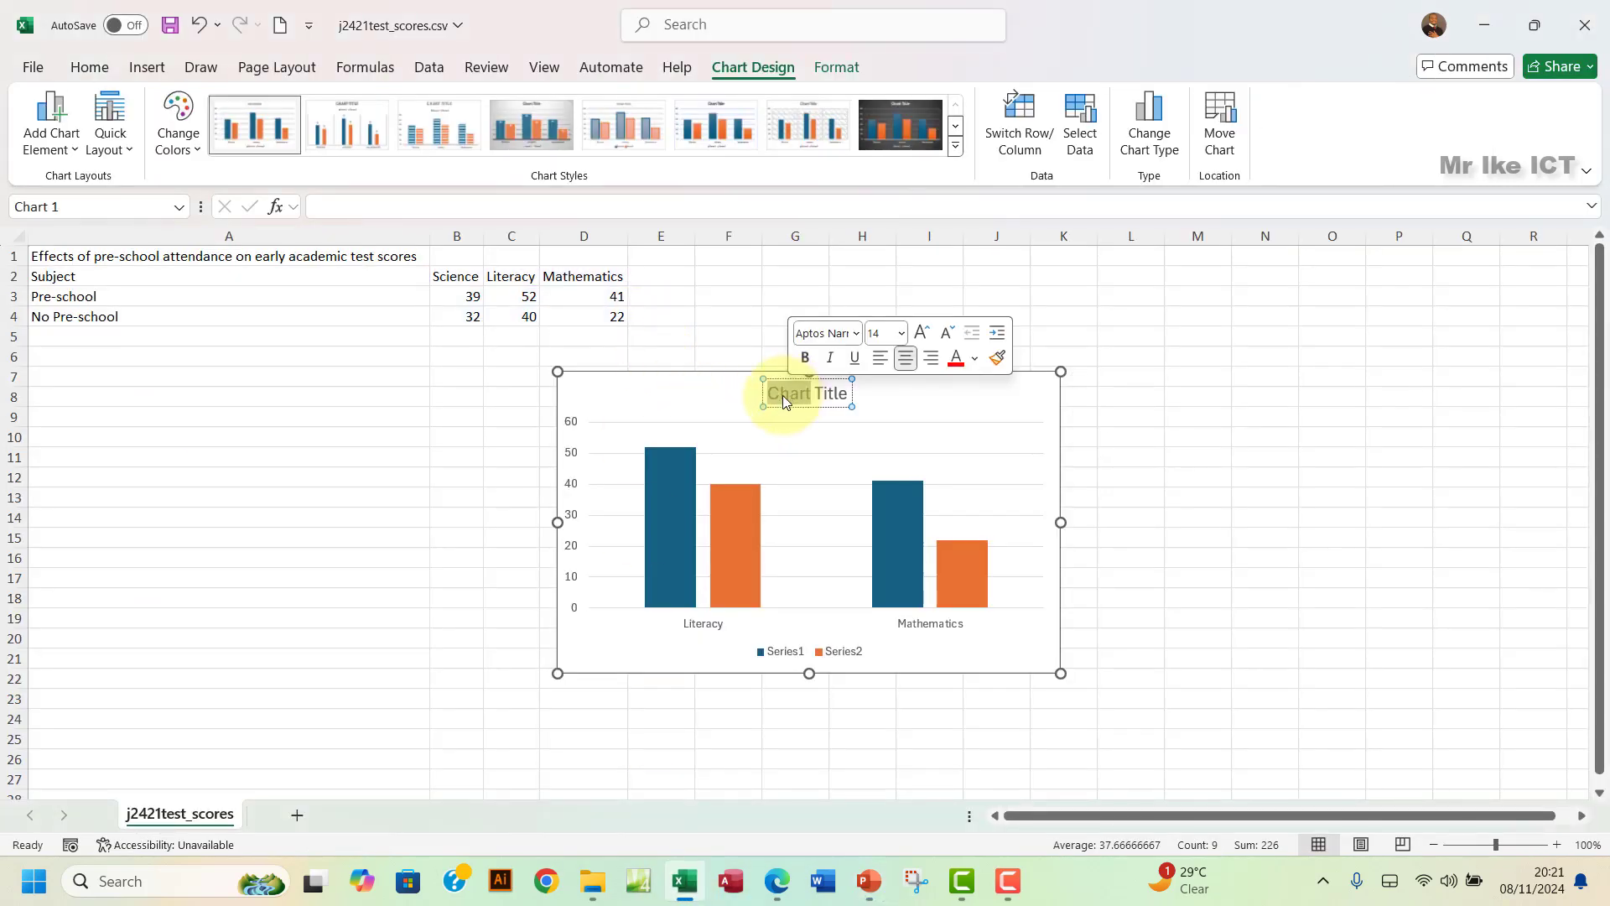
click(843, 392)
click(849, 395)
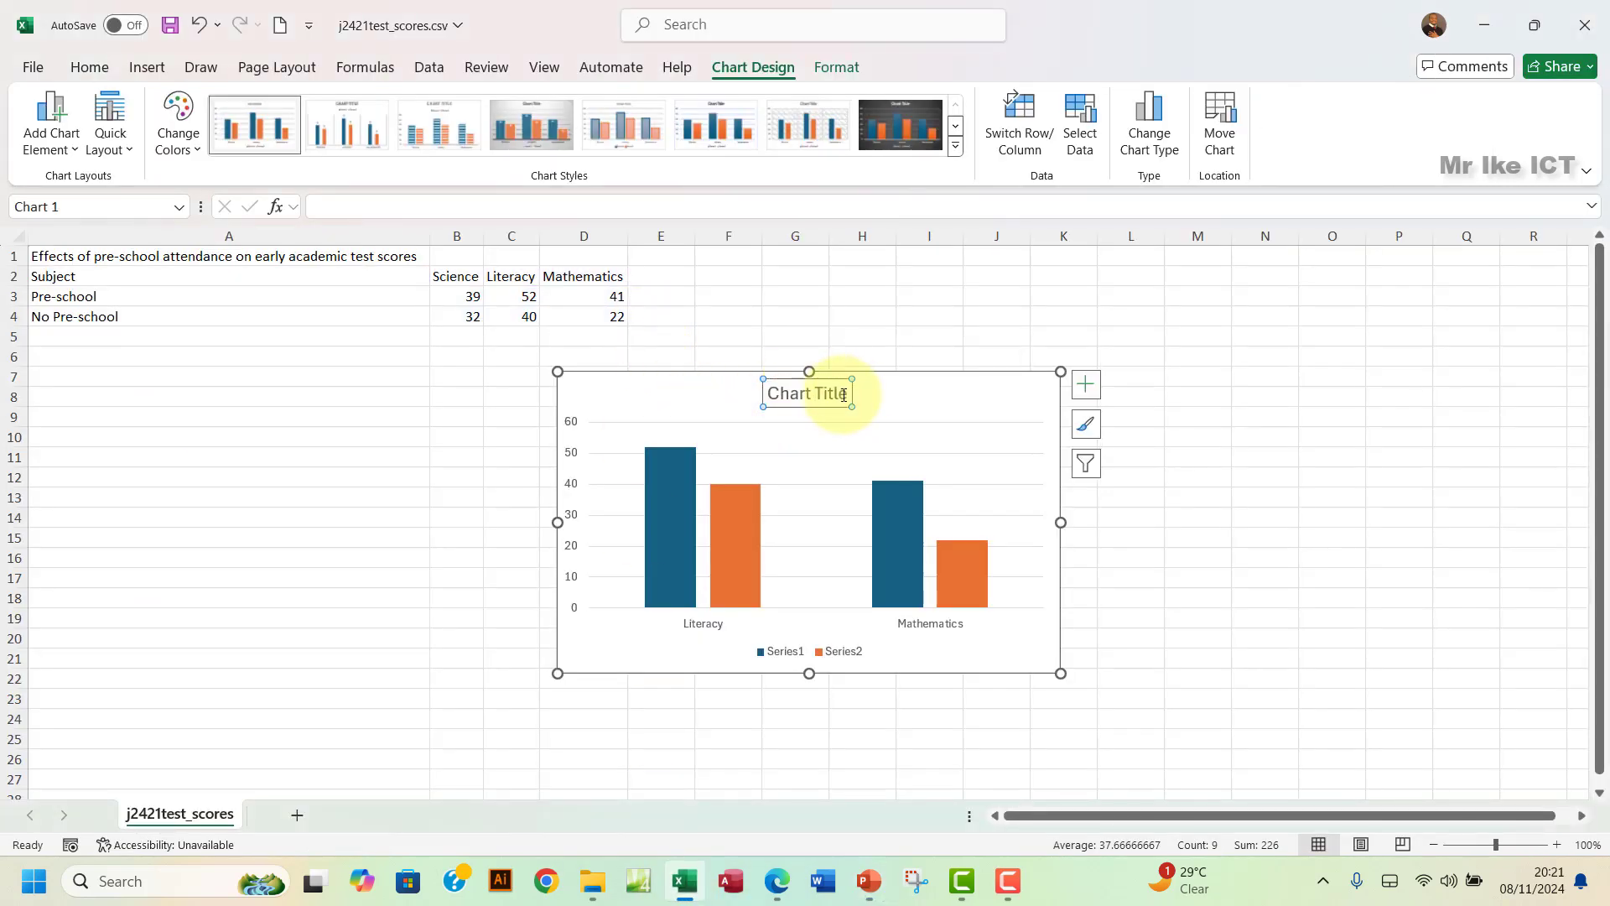
drag(773, 394, 841, 388)
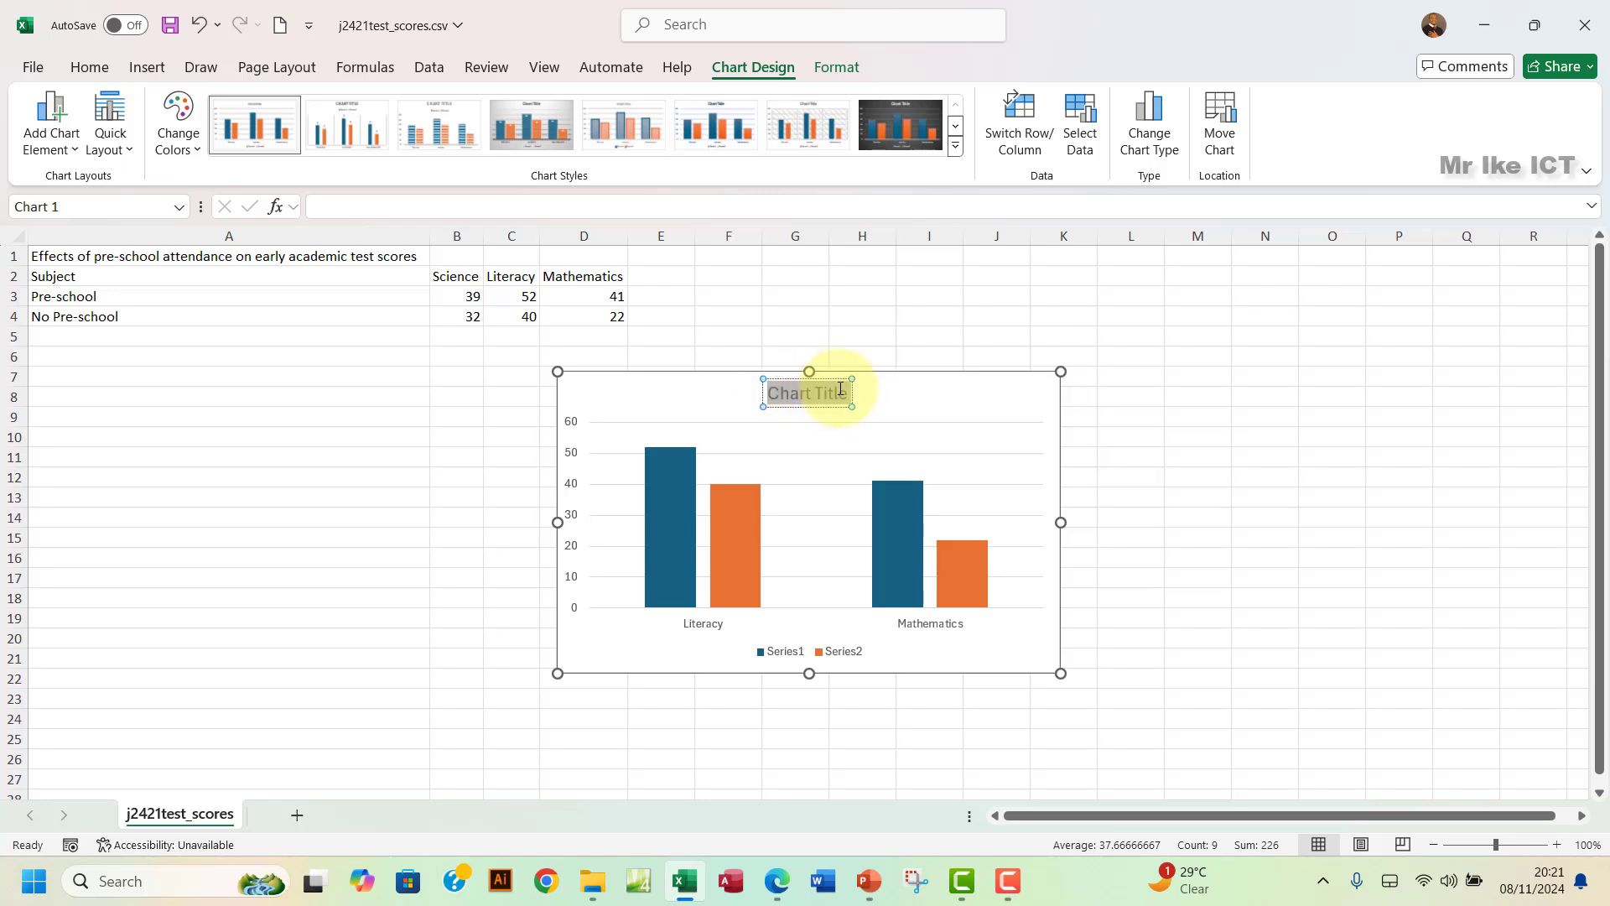
key(ctrl+v)
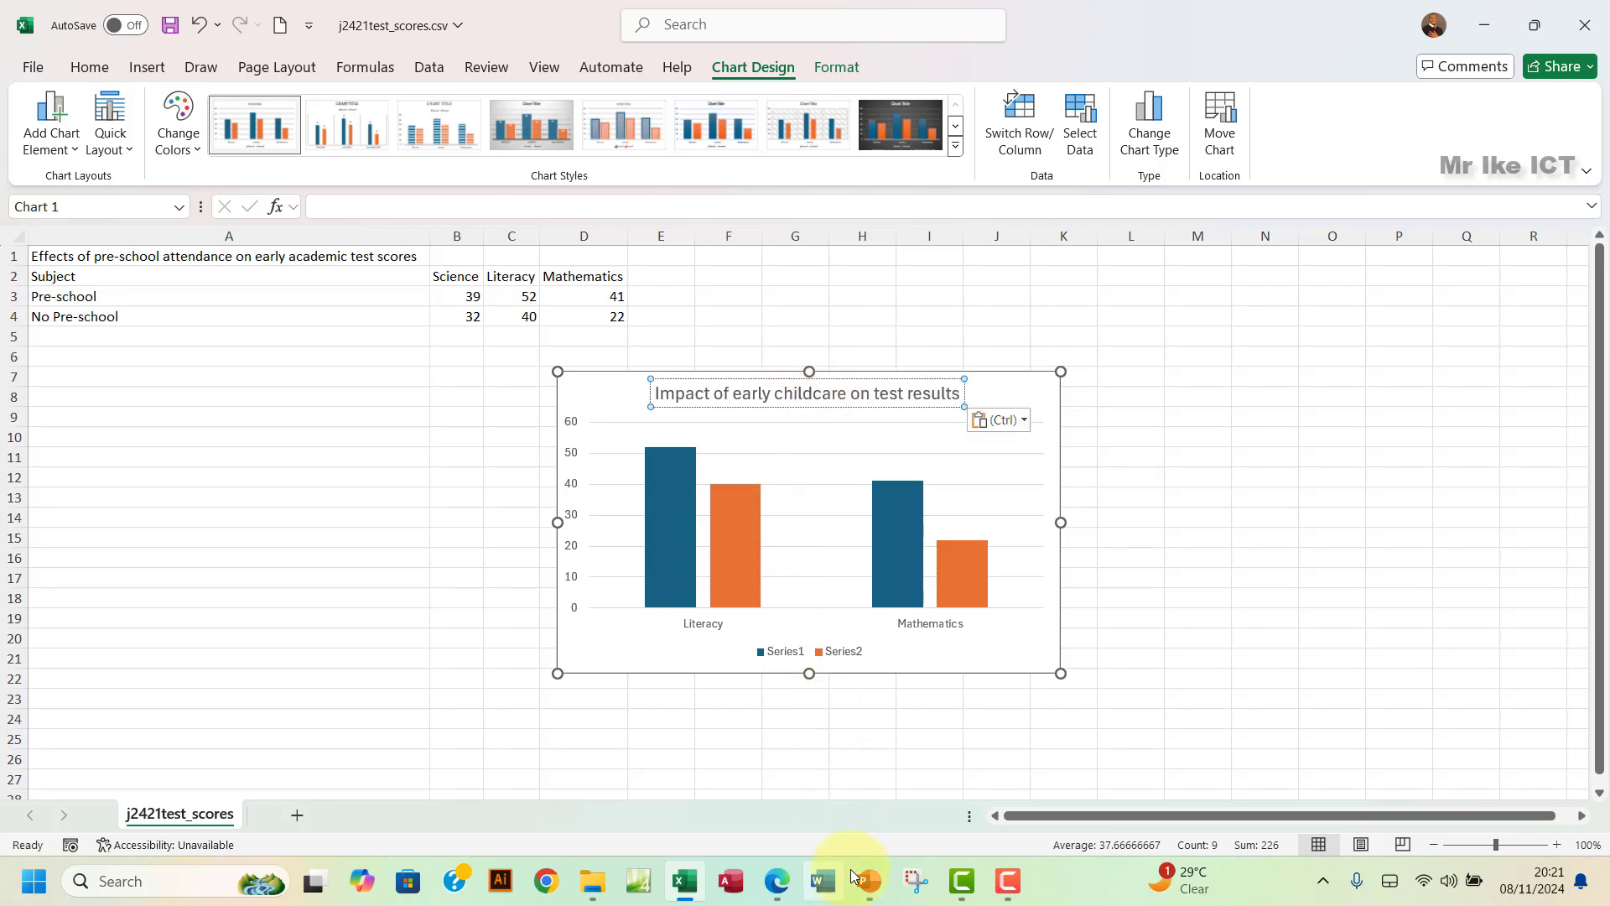
- Read task 25's data label and legend requirements in the question paper, and return to the chart in Excel
click(780, 887)
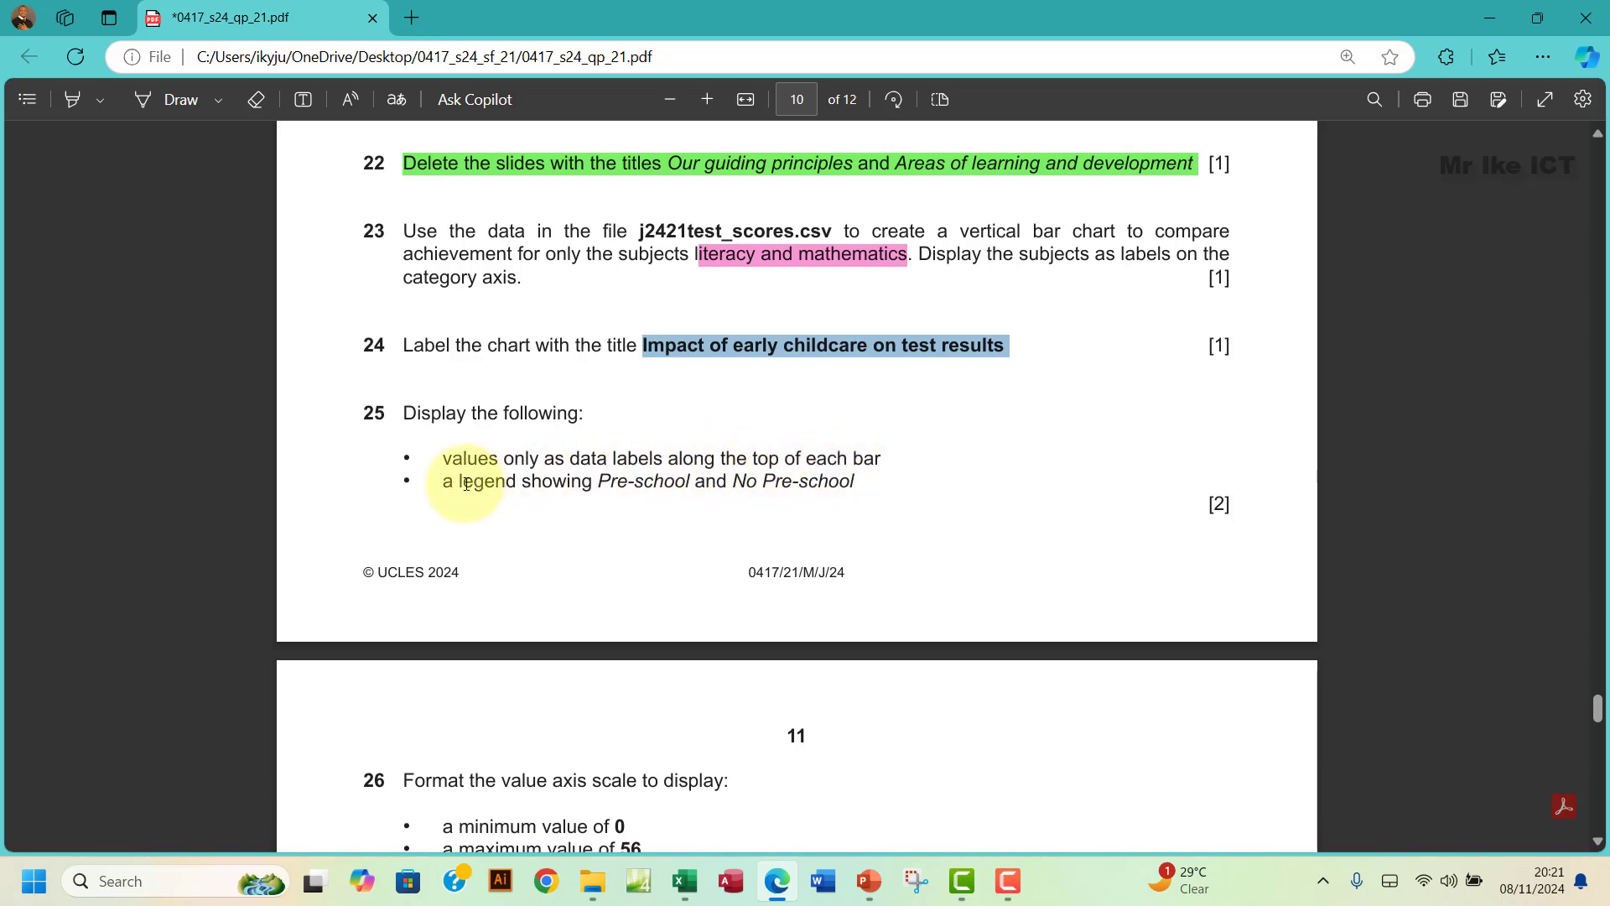
drag(507, 485, 443, 485)
click(445, 459)
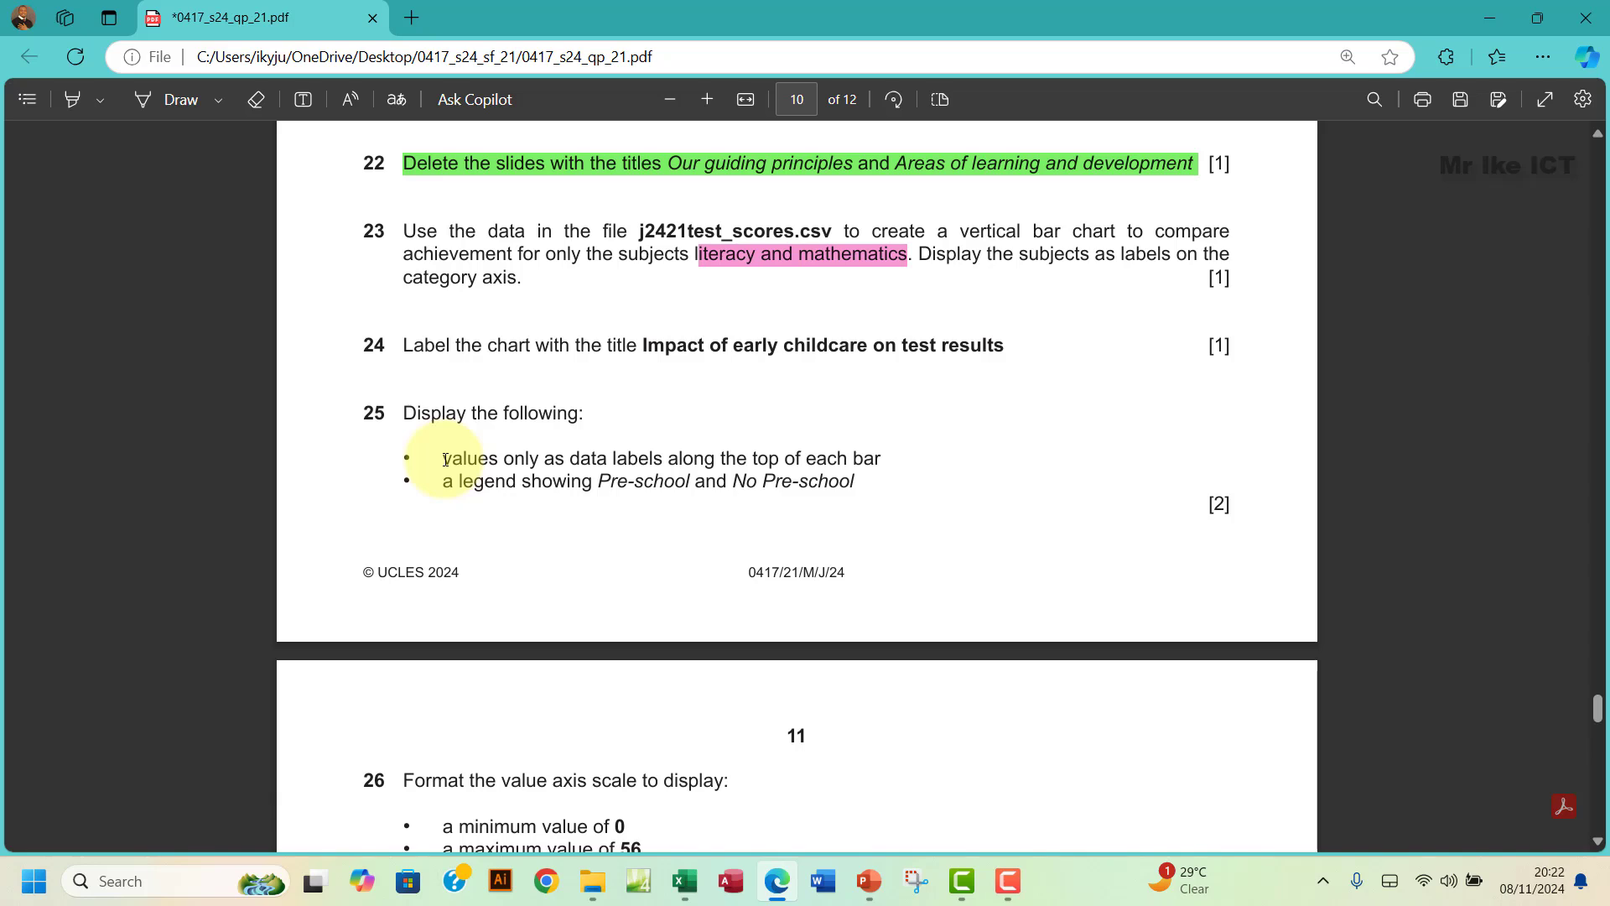
drag(449, 459, 896, 471)
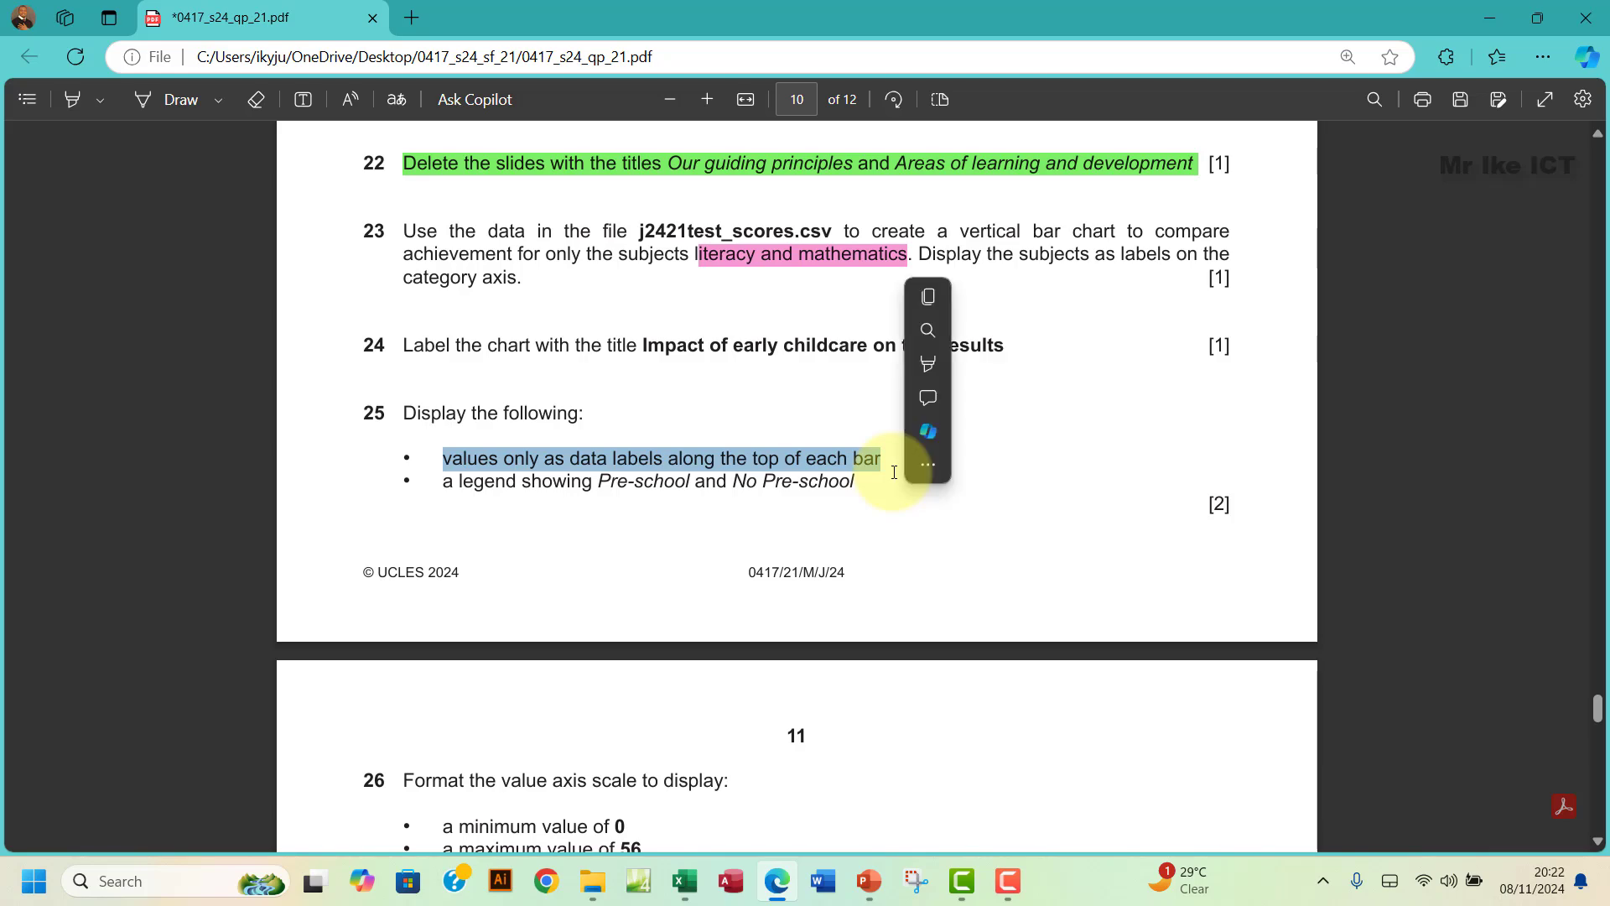
click(870, 881)
click(677, 882)
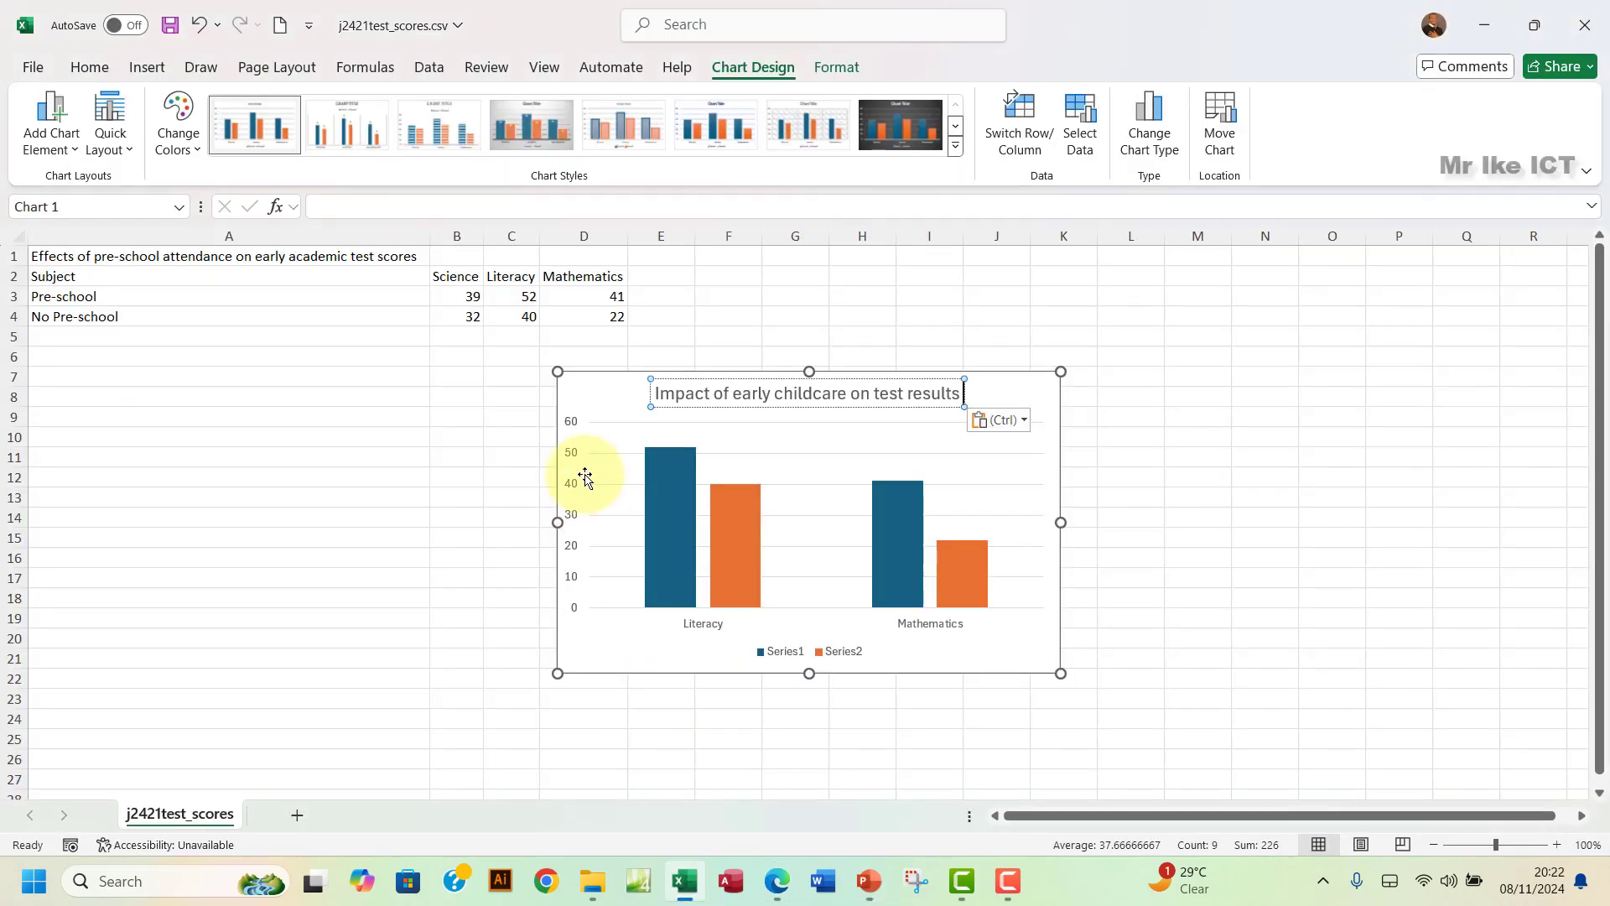
click(651, 507)
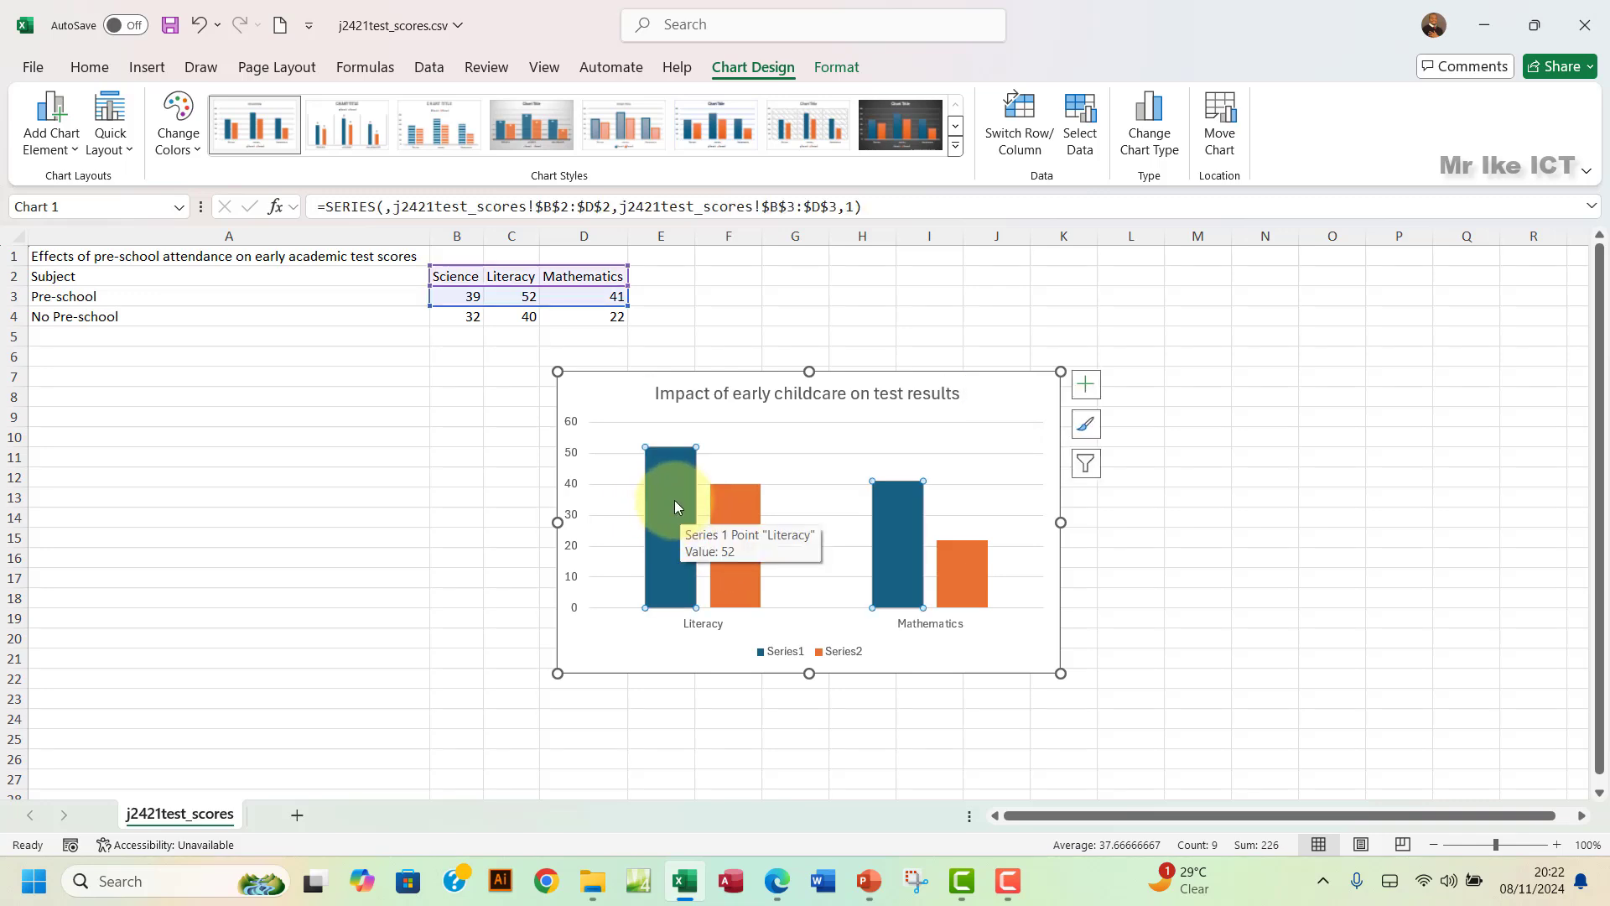
right_click(672, 488)
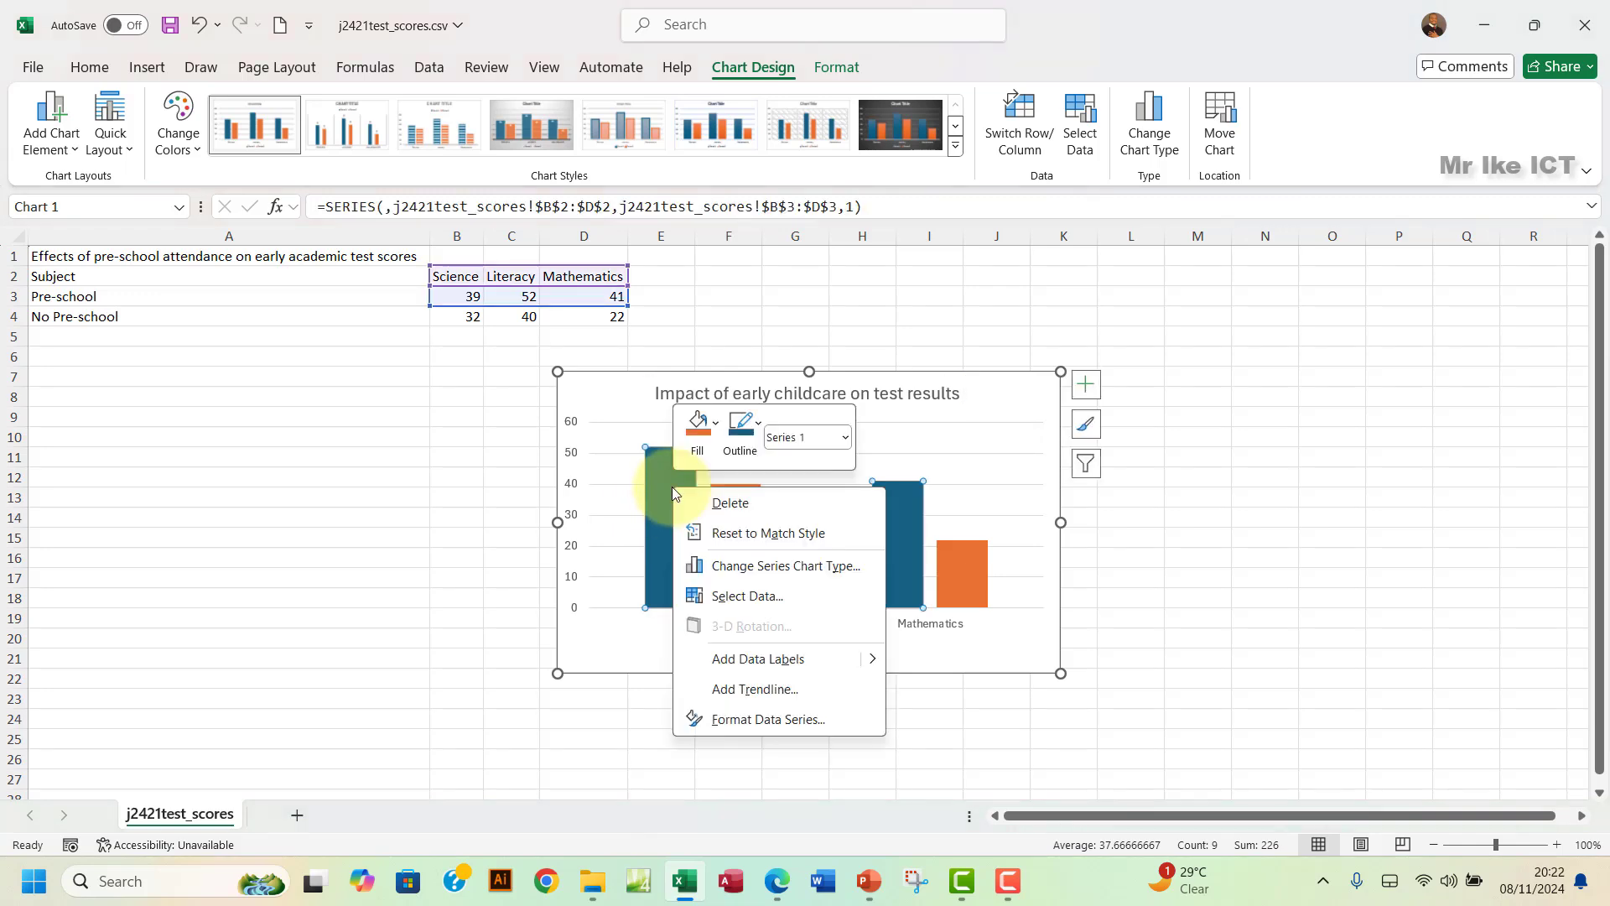
click(759, 720)
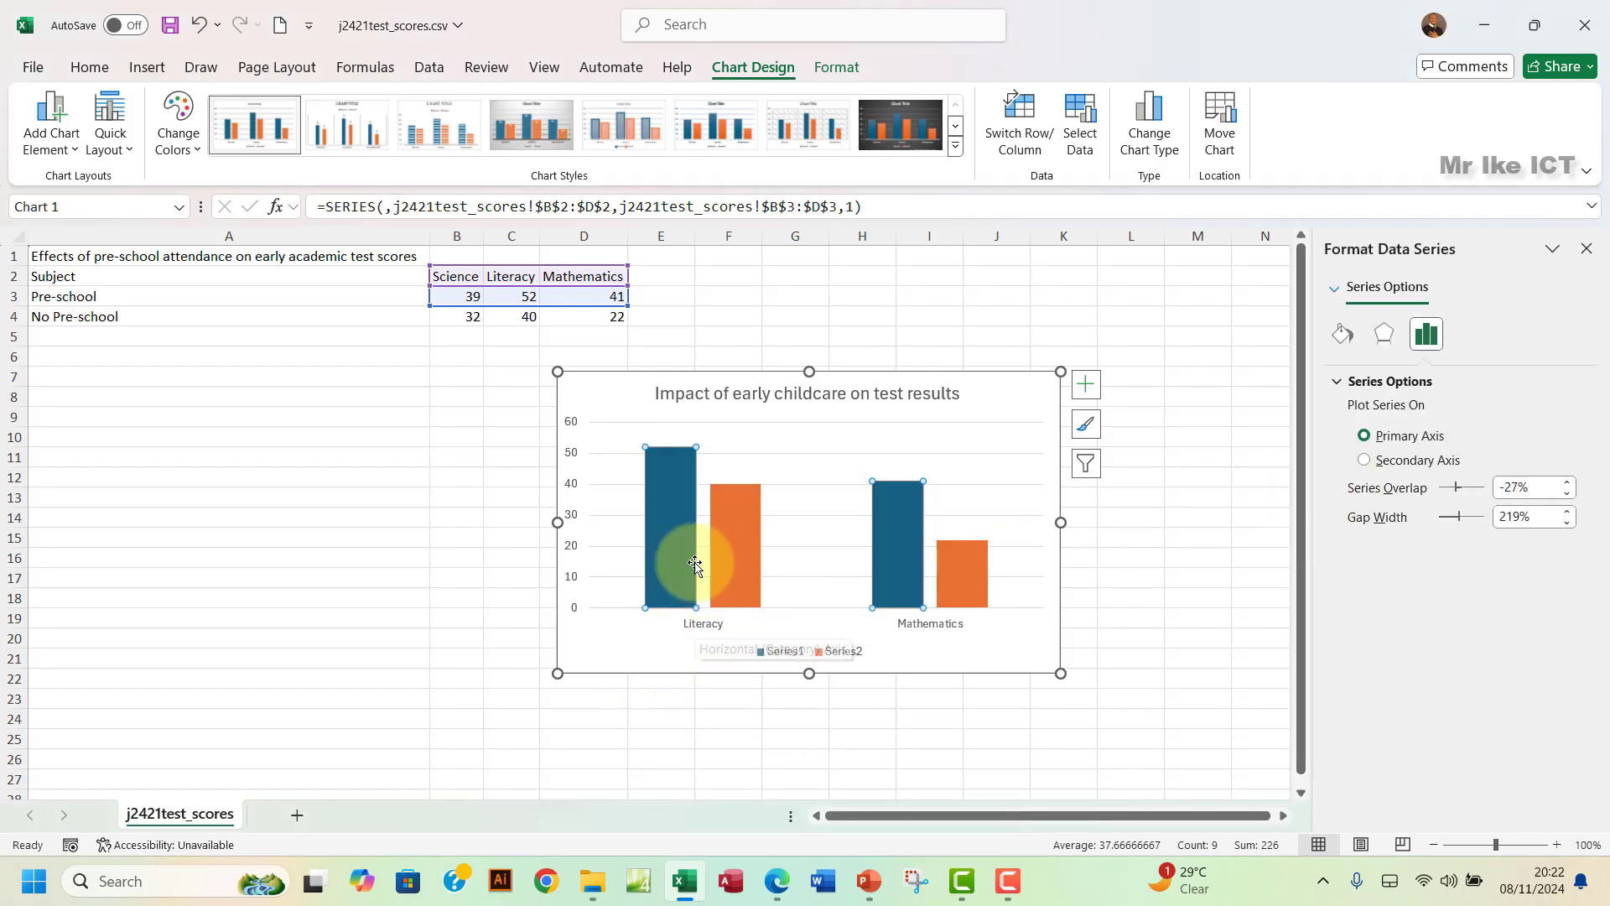
click(1169, 541)
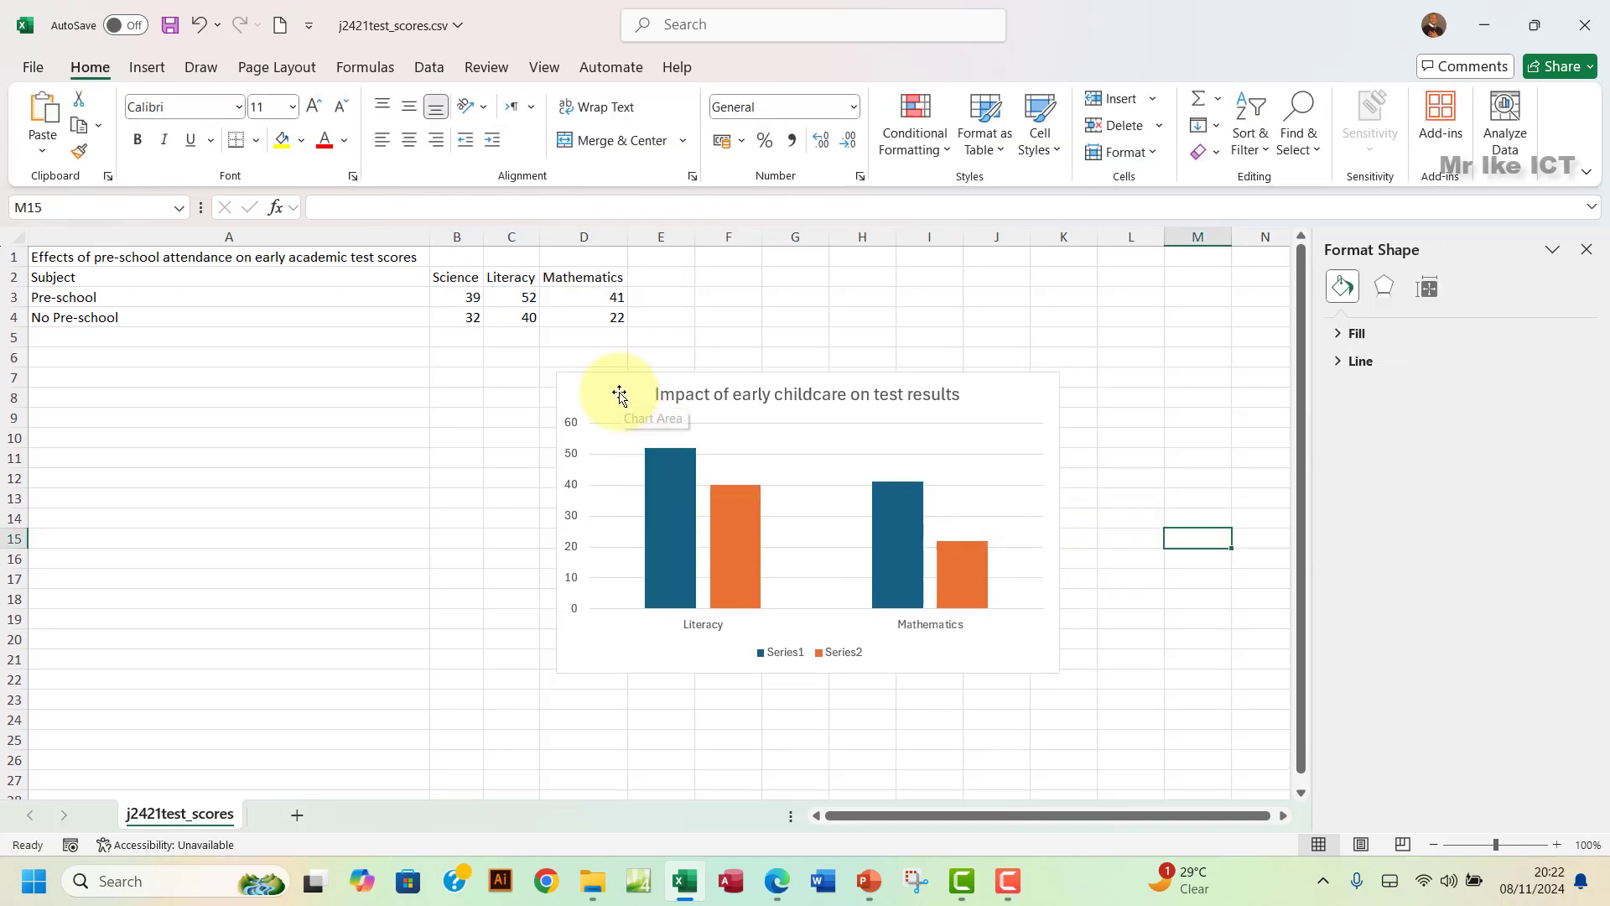
mouse_move(671, 526)
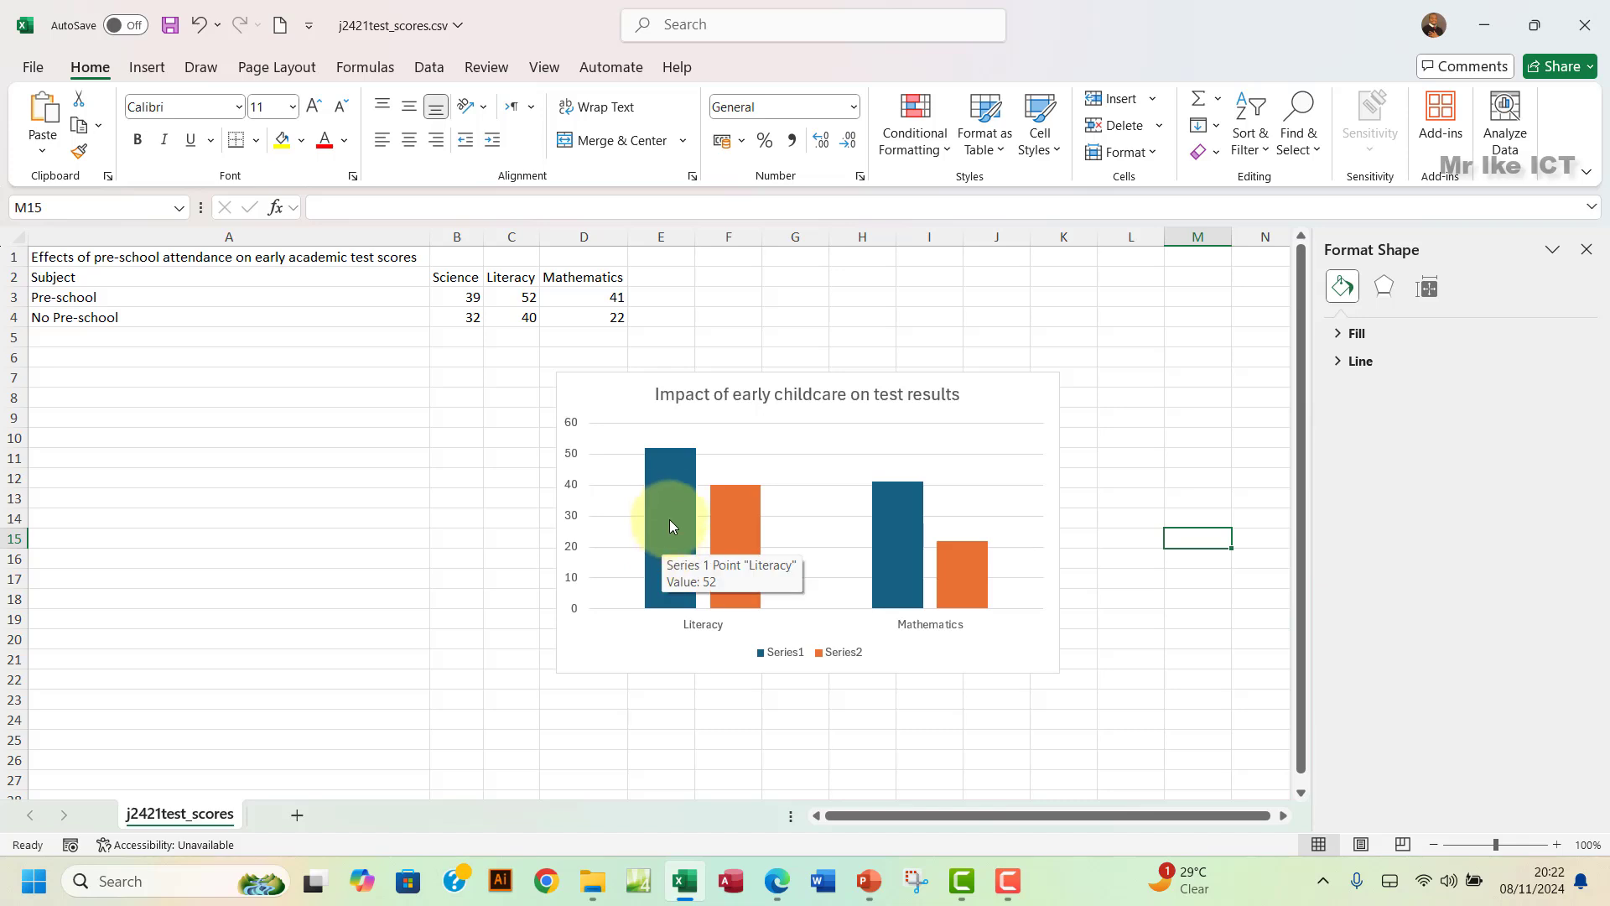
- Add data labels to the chart's bars, close the formatting pane, and check the chart against task 25 in the question paper
click(970, 394)
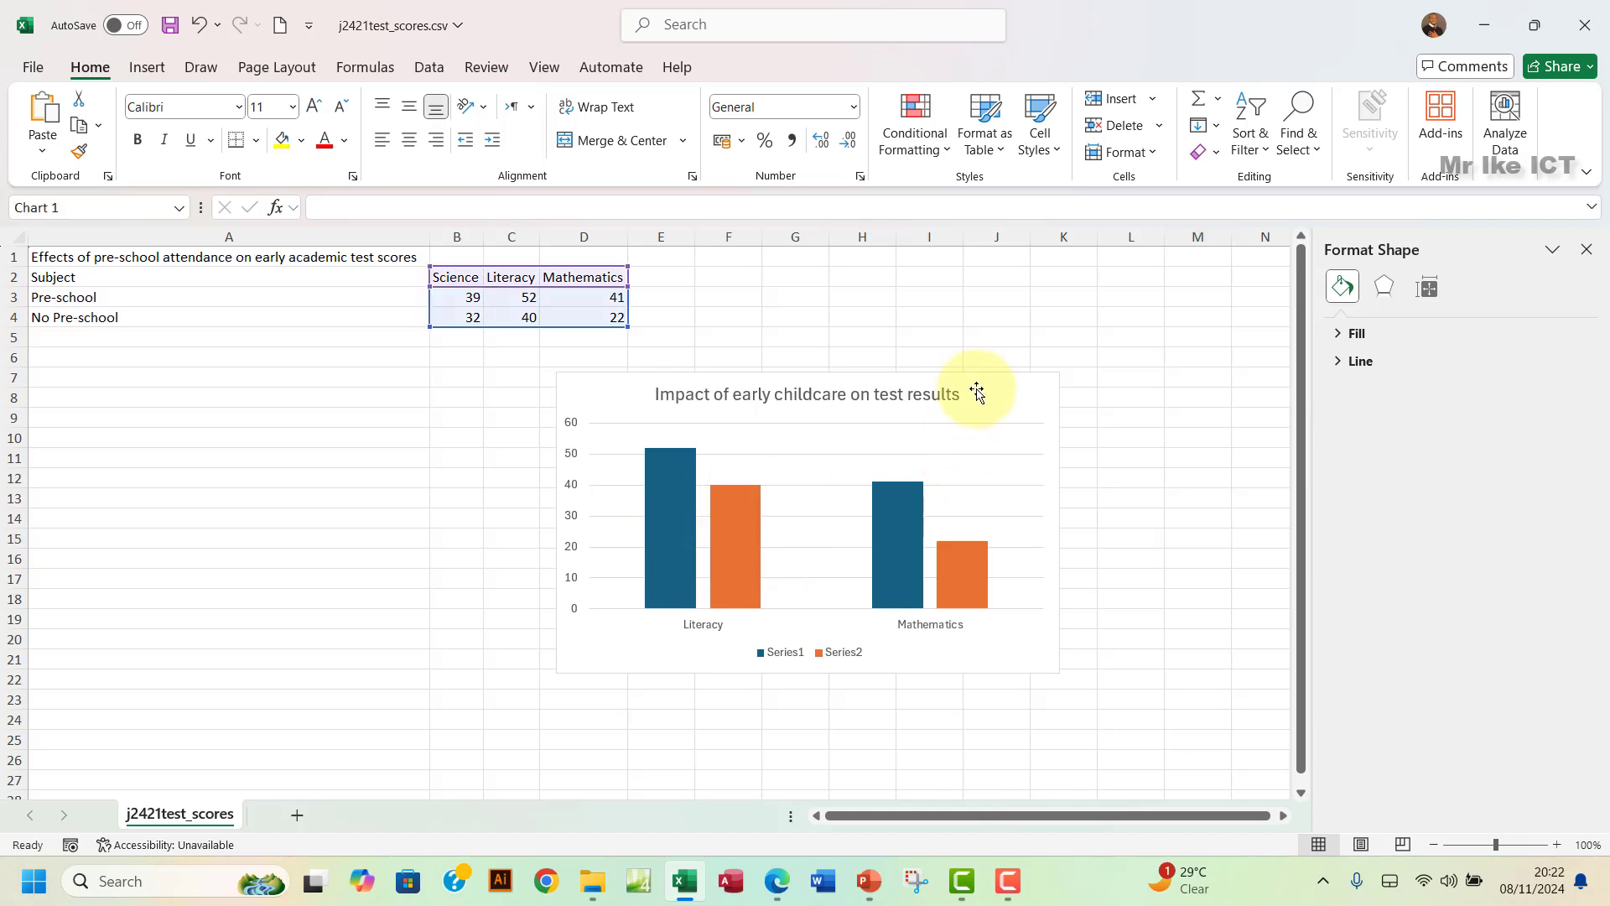
click(1087, 386)
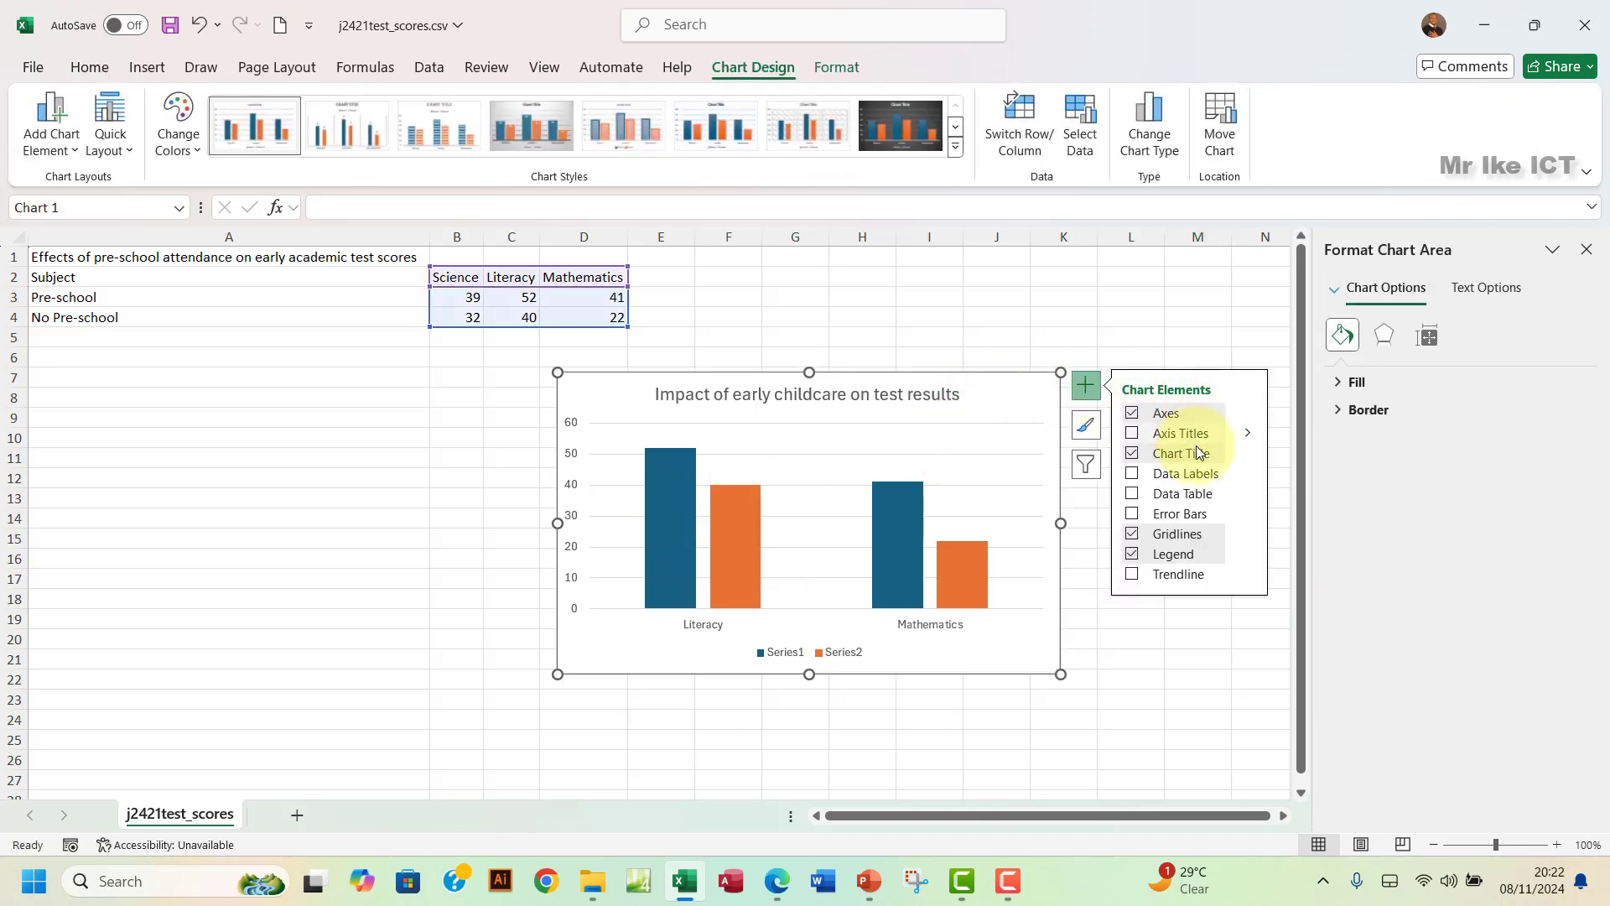
click(1131, 473)
click(1587, 250)
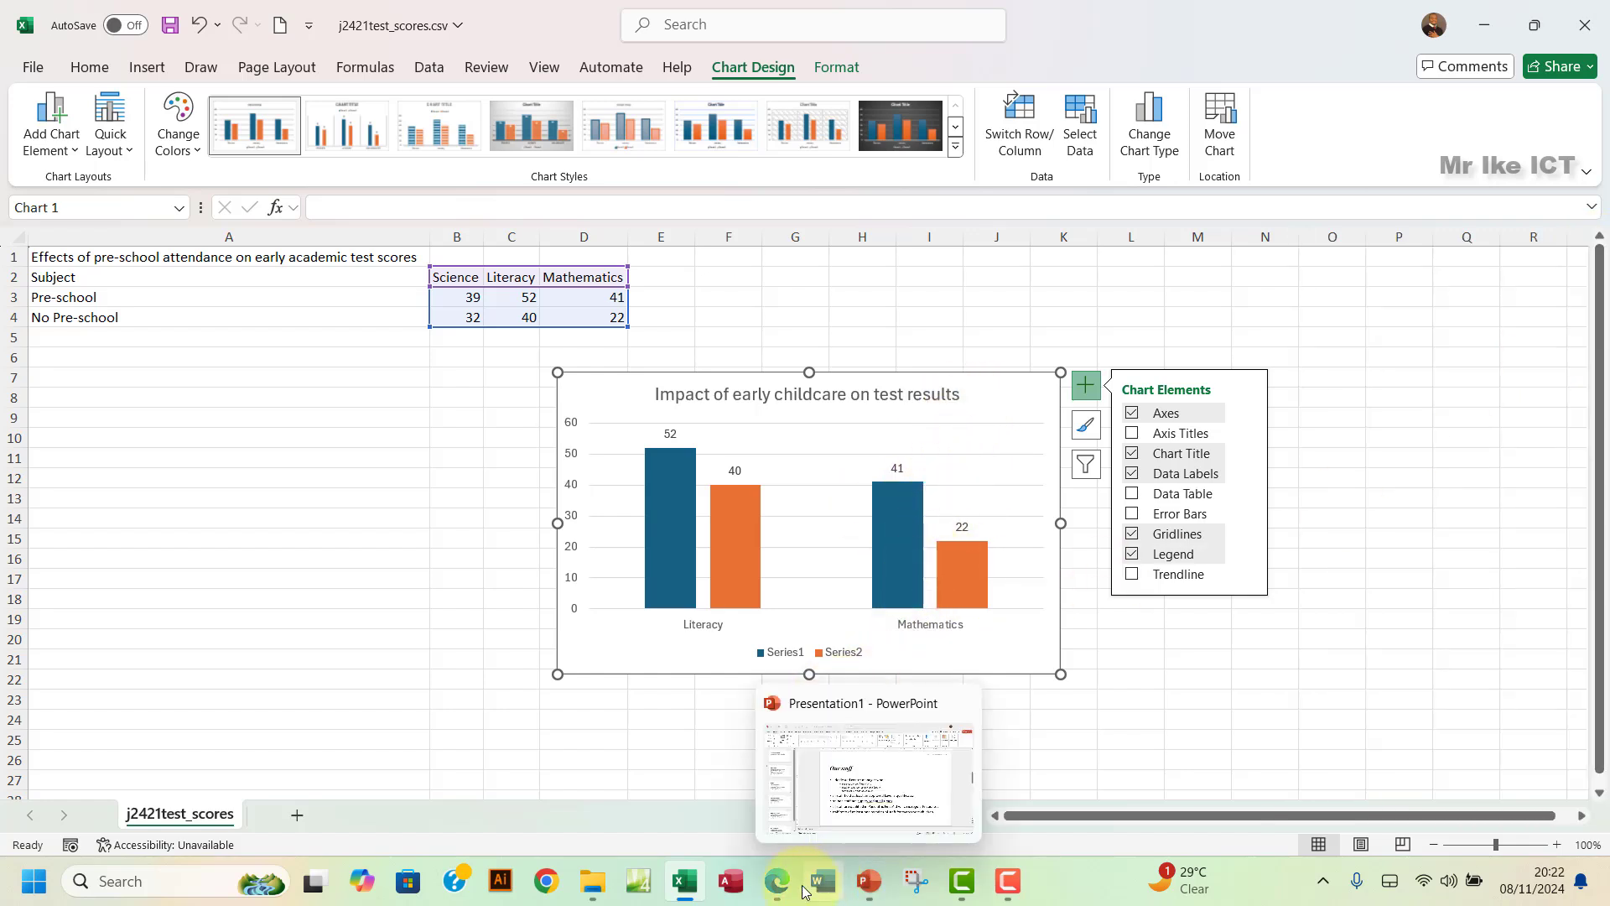
click(777, 883)
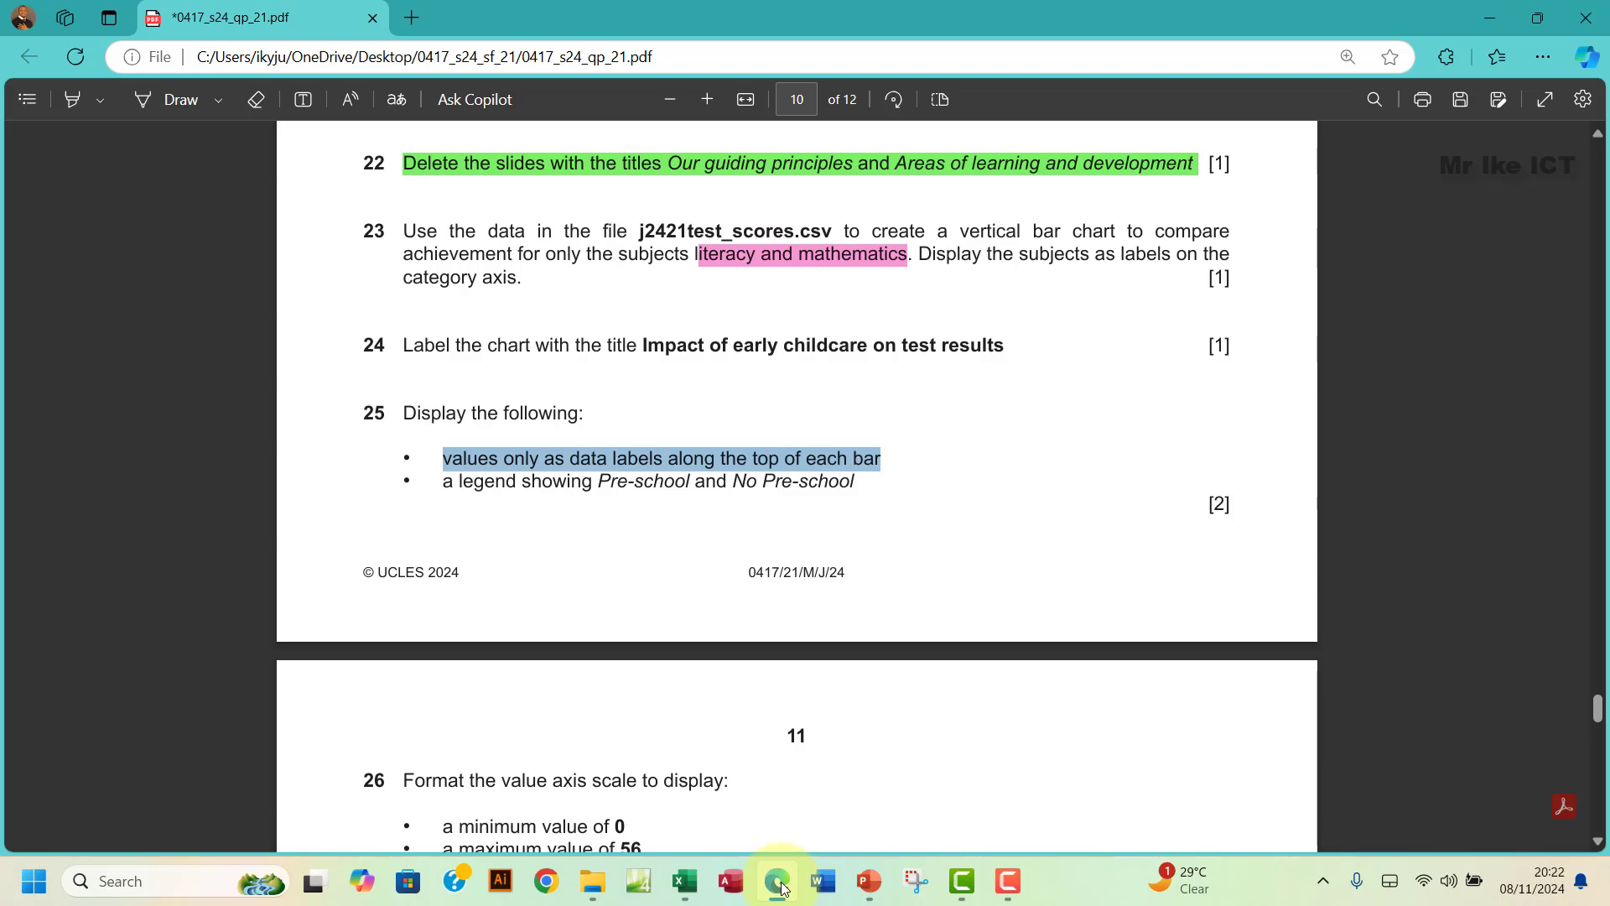
click(784, 885)
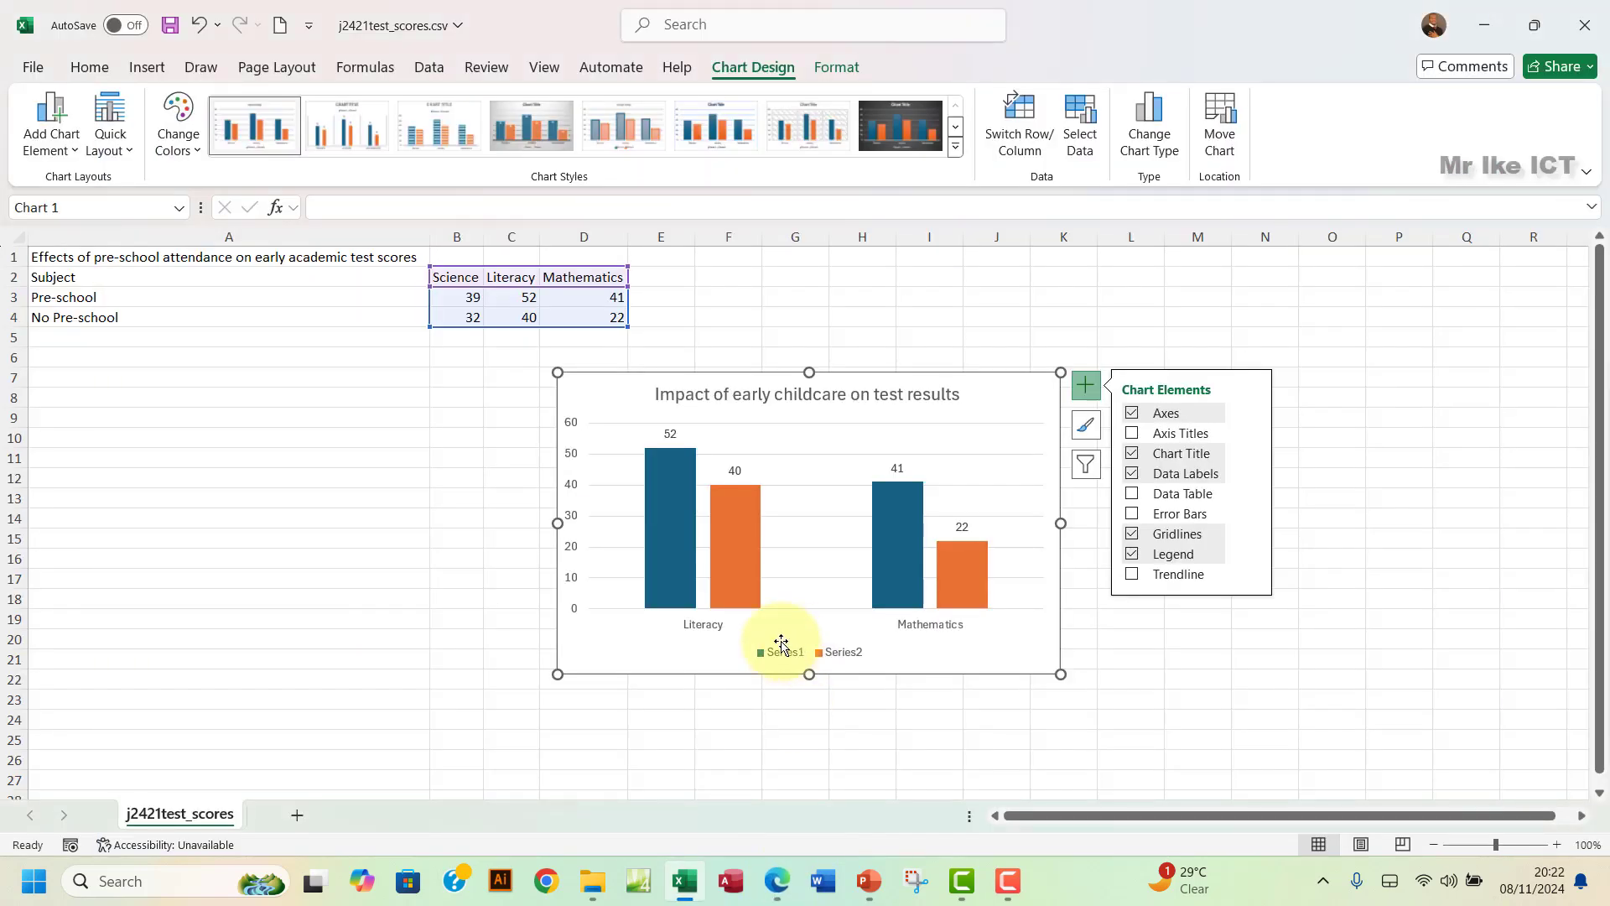
- Edit the first data series in the chart's data source so its name comes from the Pre-school cell A3
click(792, 663)
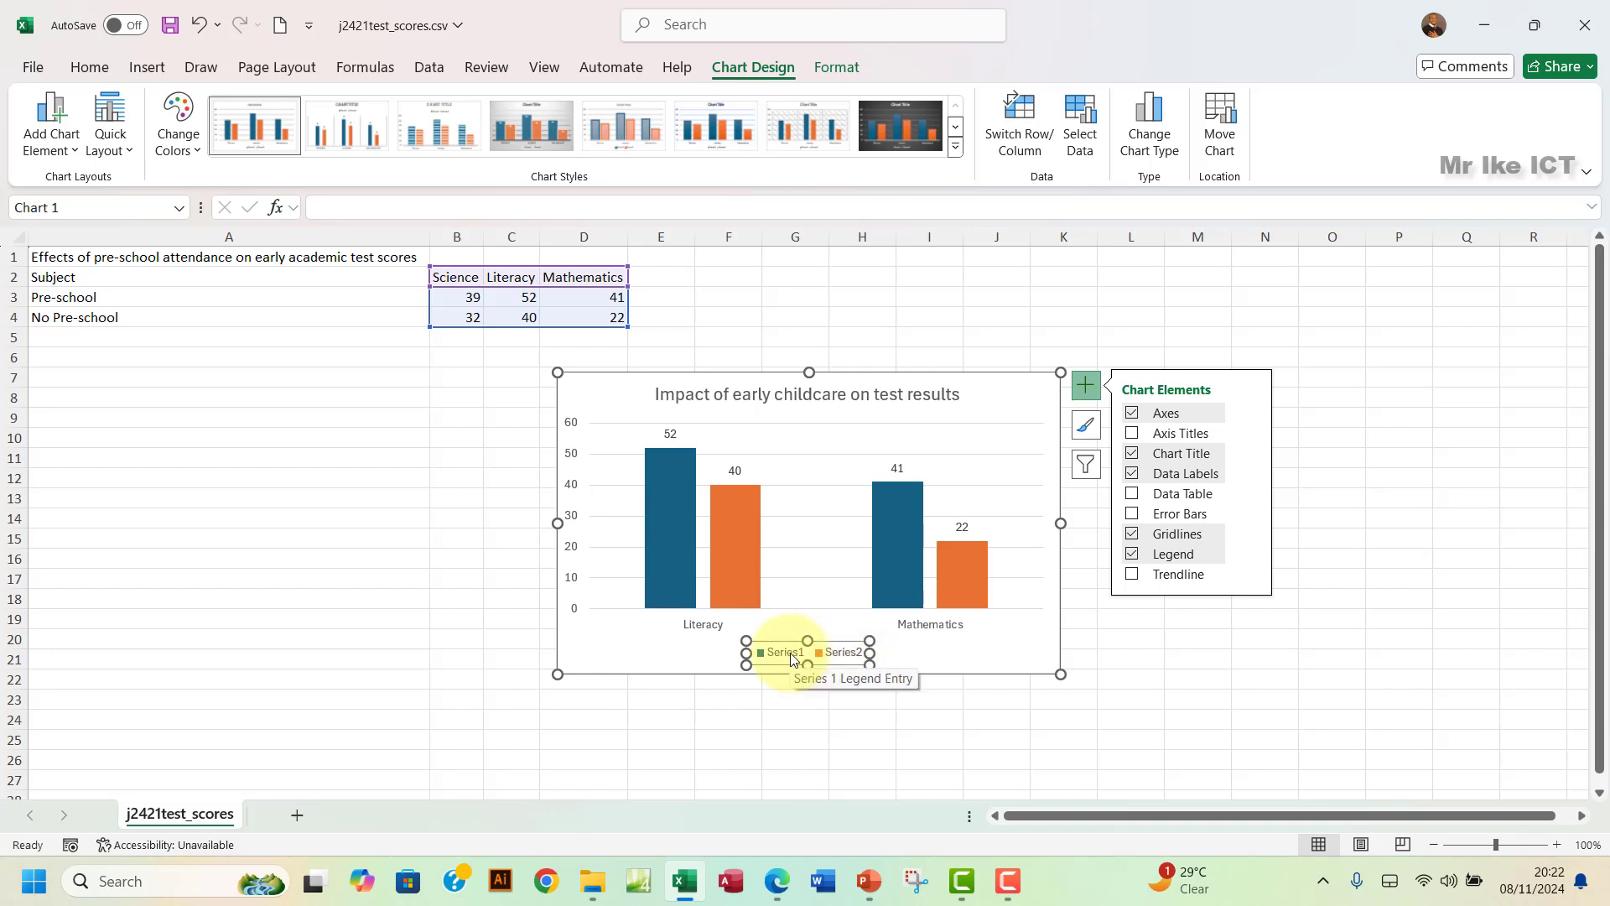
right_click(792, 659)
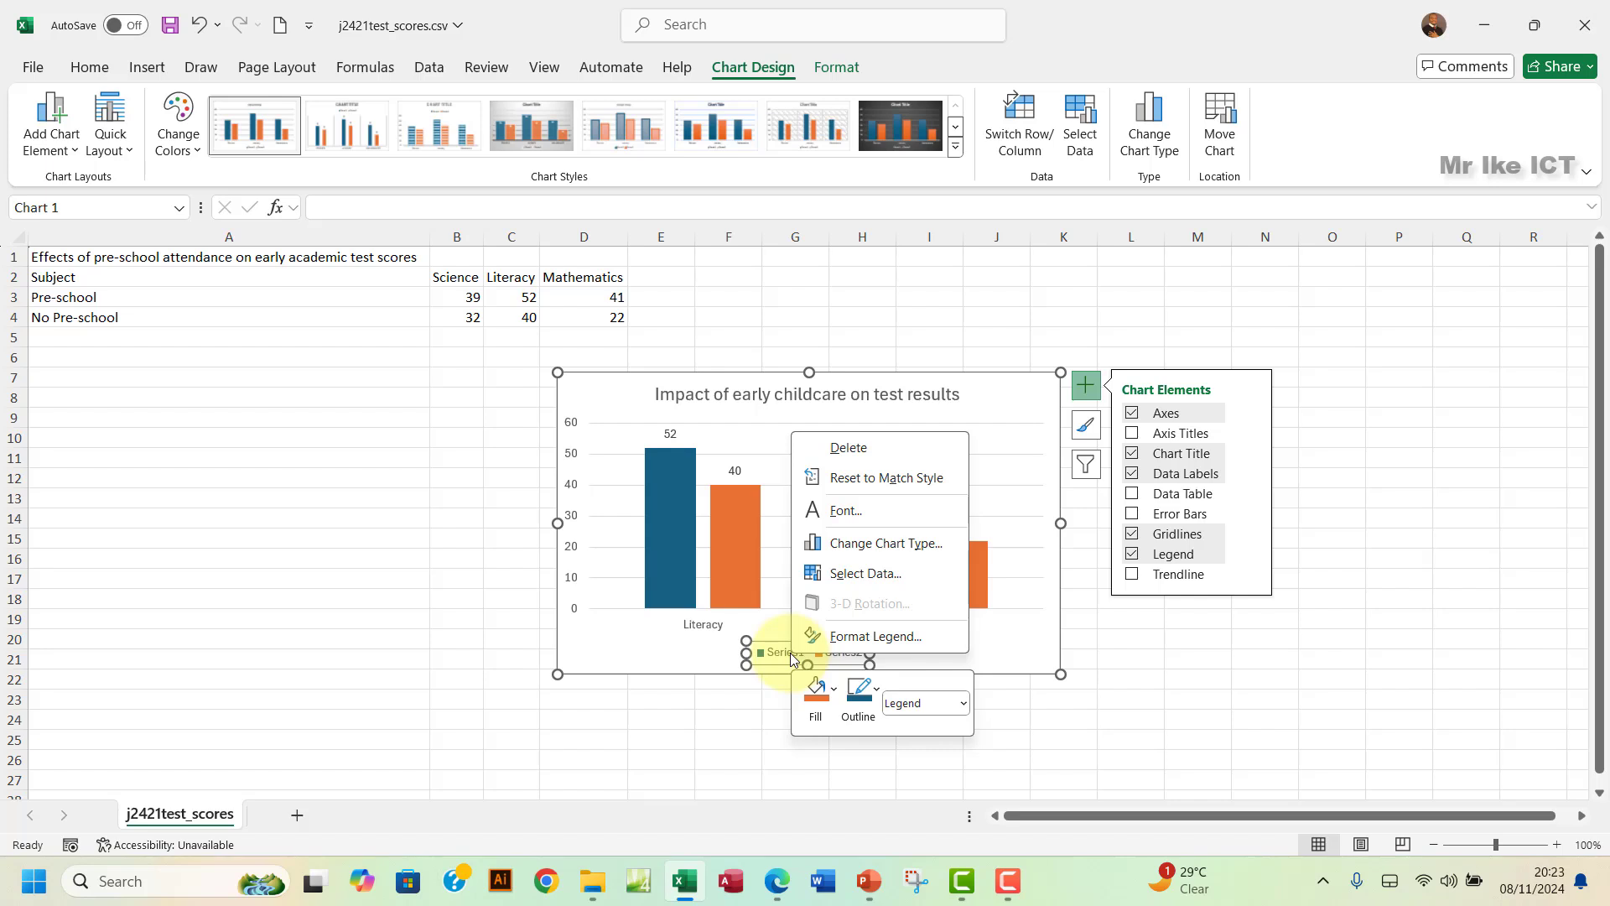
click(861, 575)
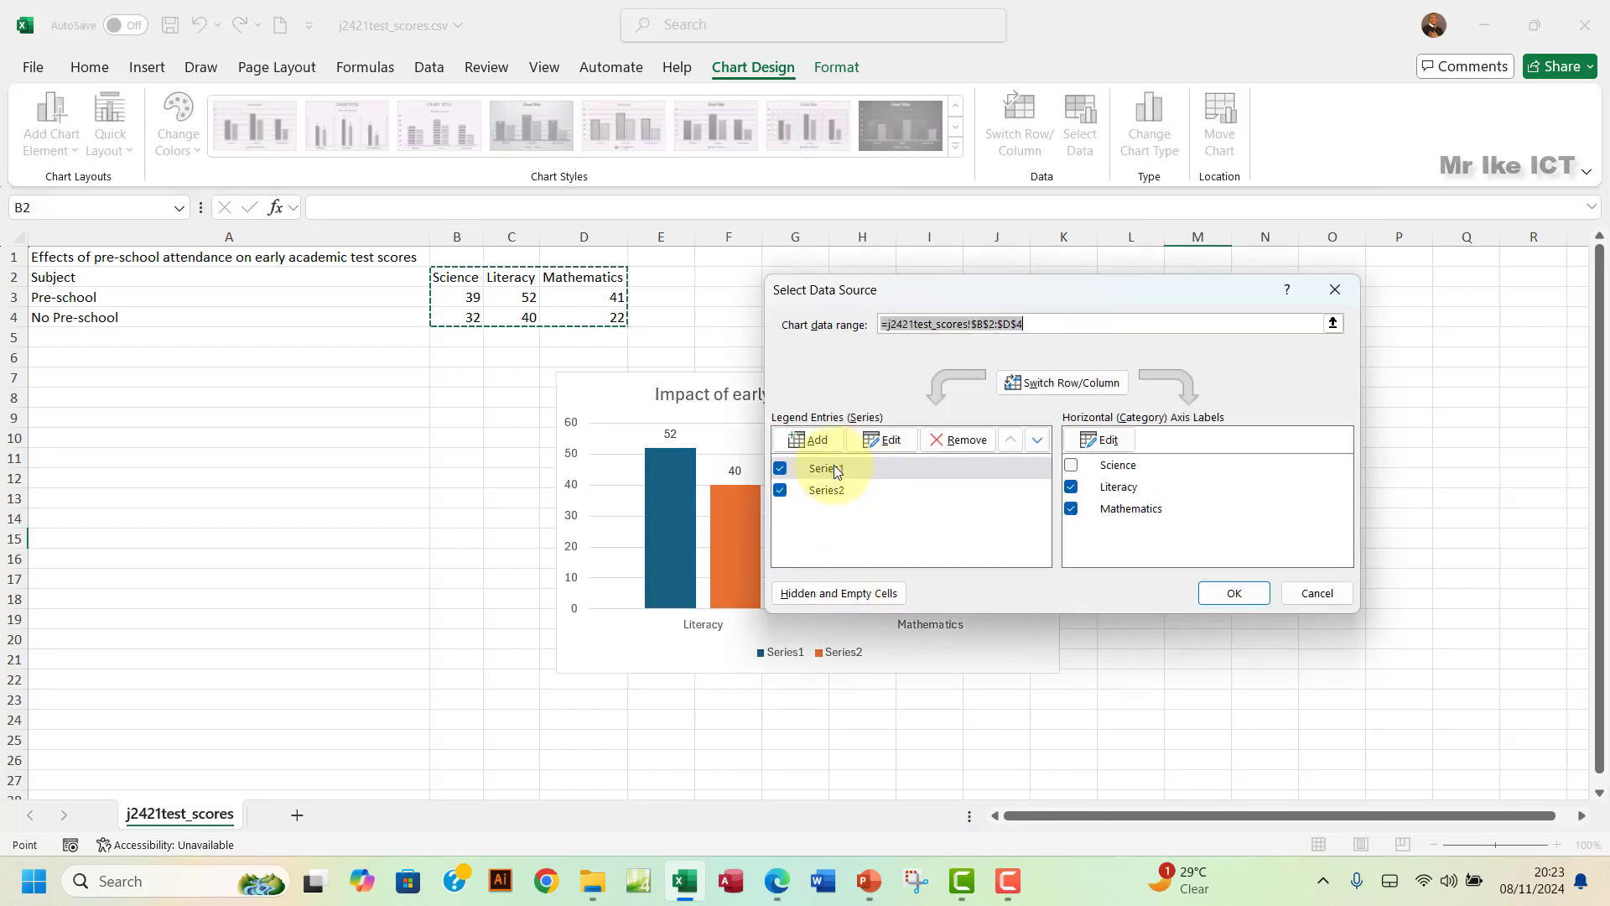
drag(944, 279, 1042, 281)
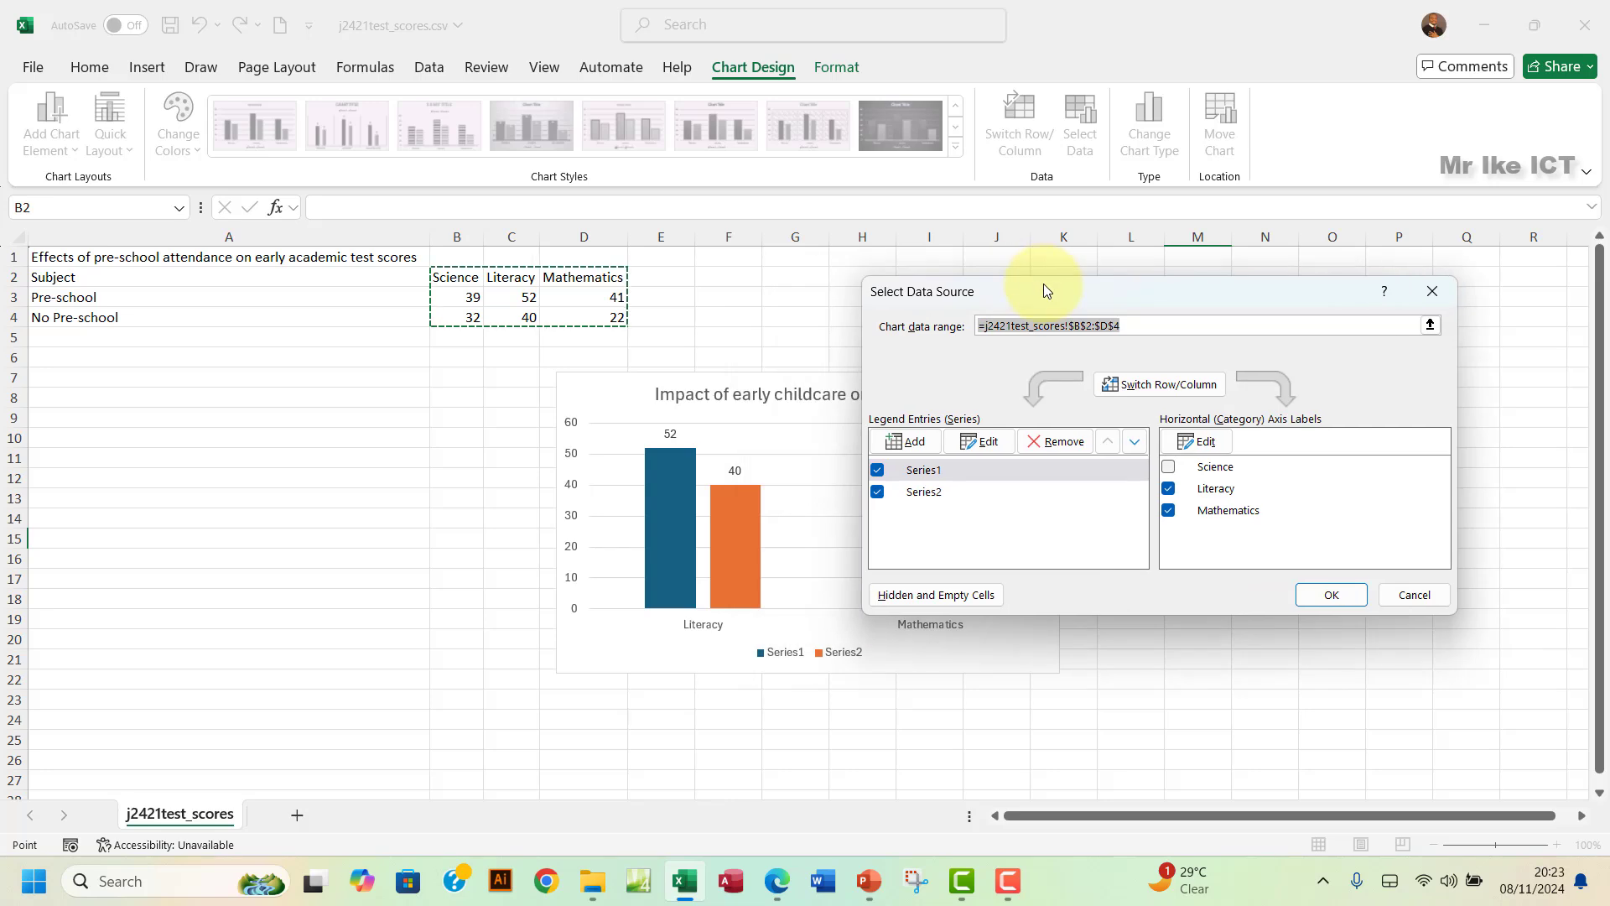
click(944, 473)
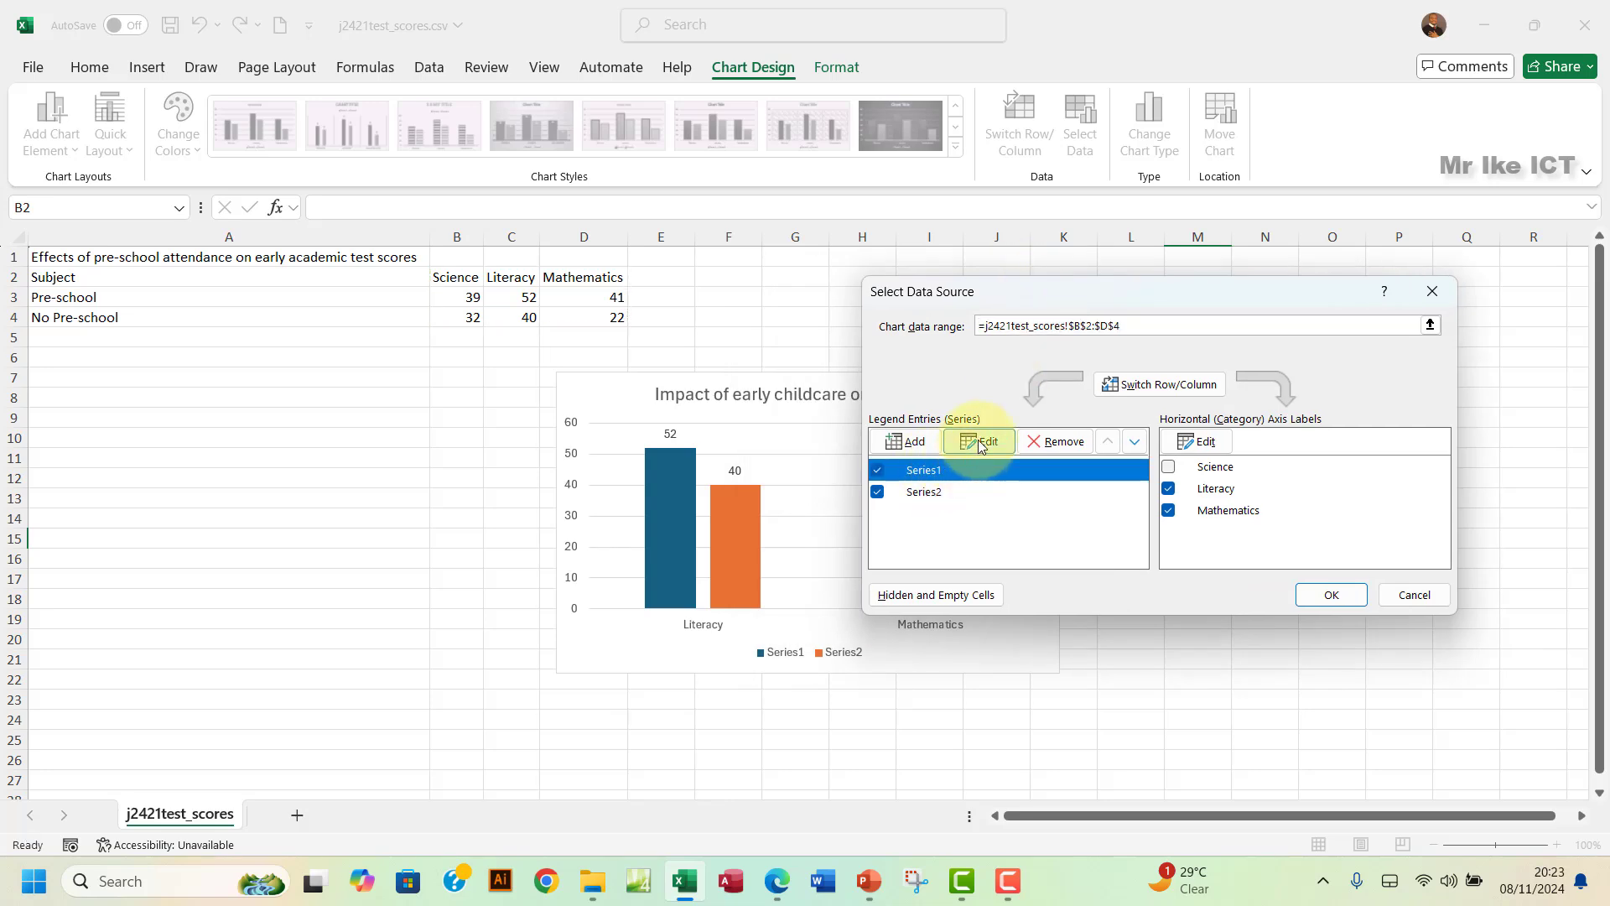
click(978, 440)
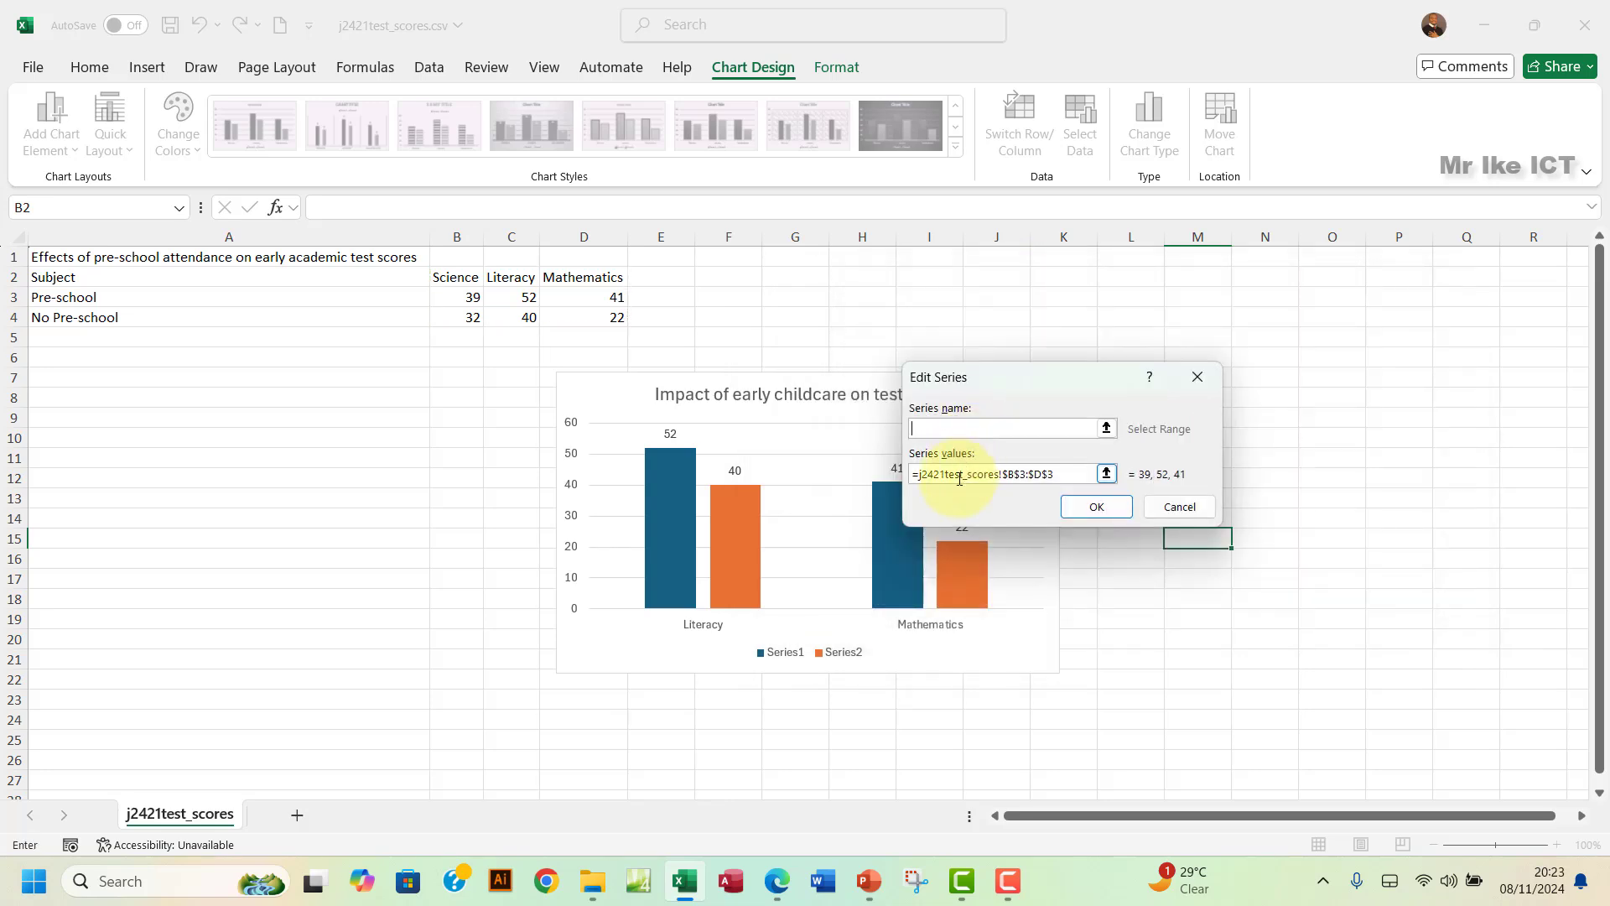
click(964, 476)
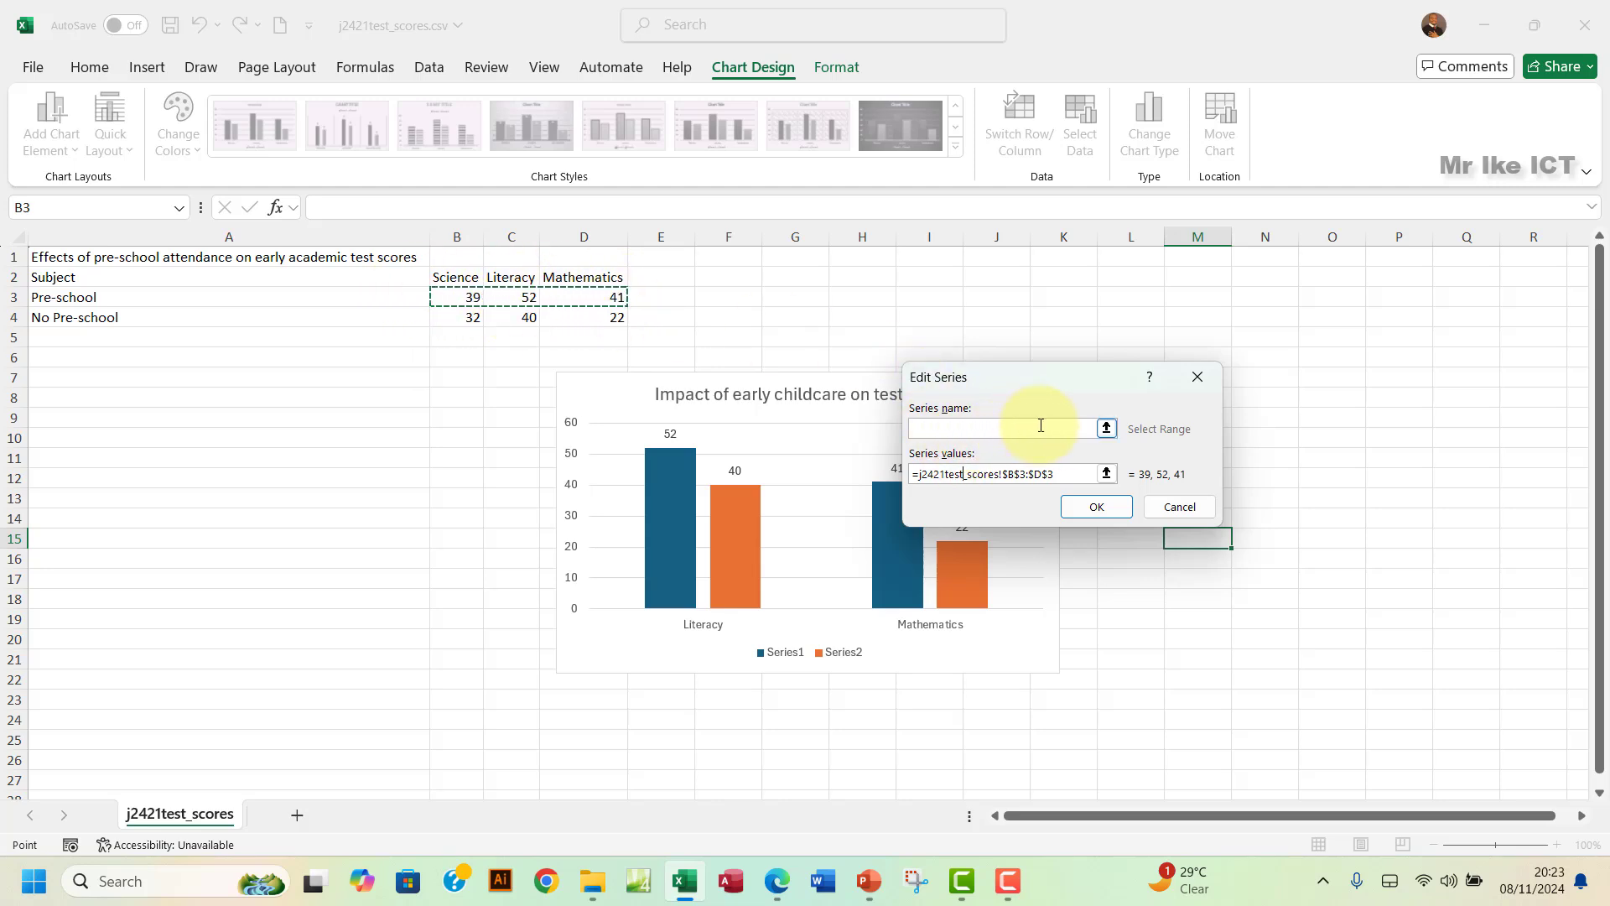
click(999, 432)
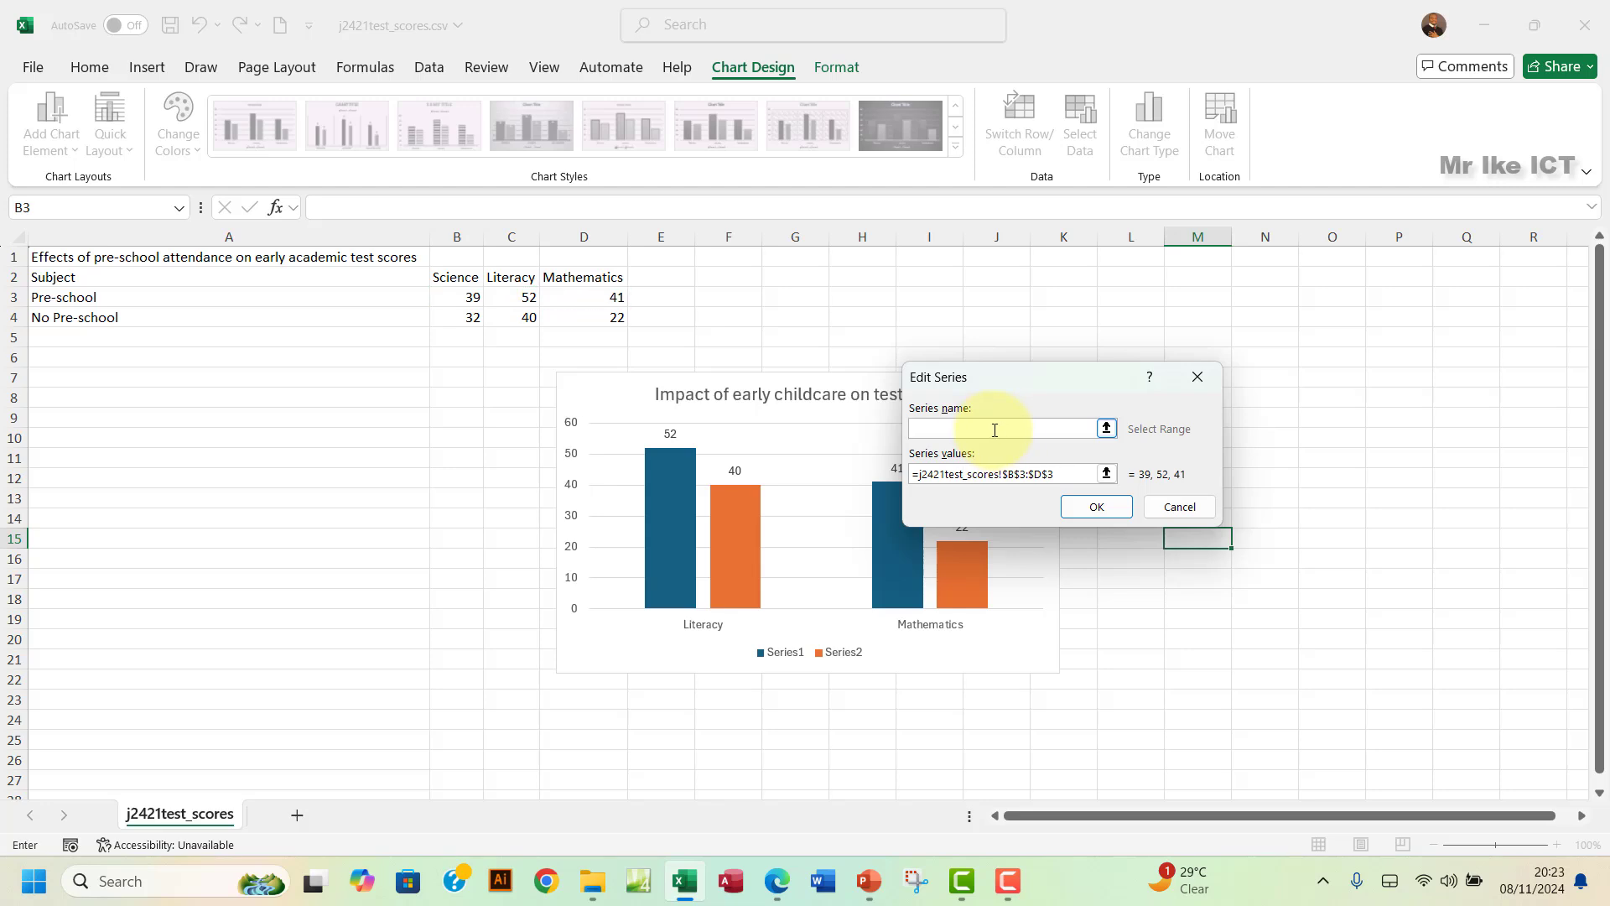
click(191, 296)
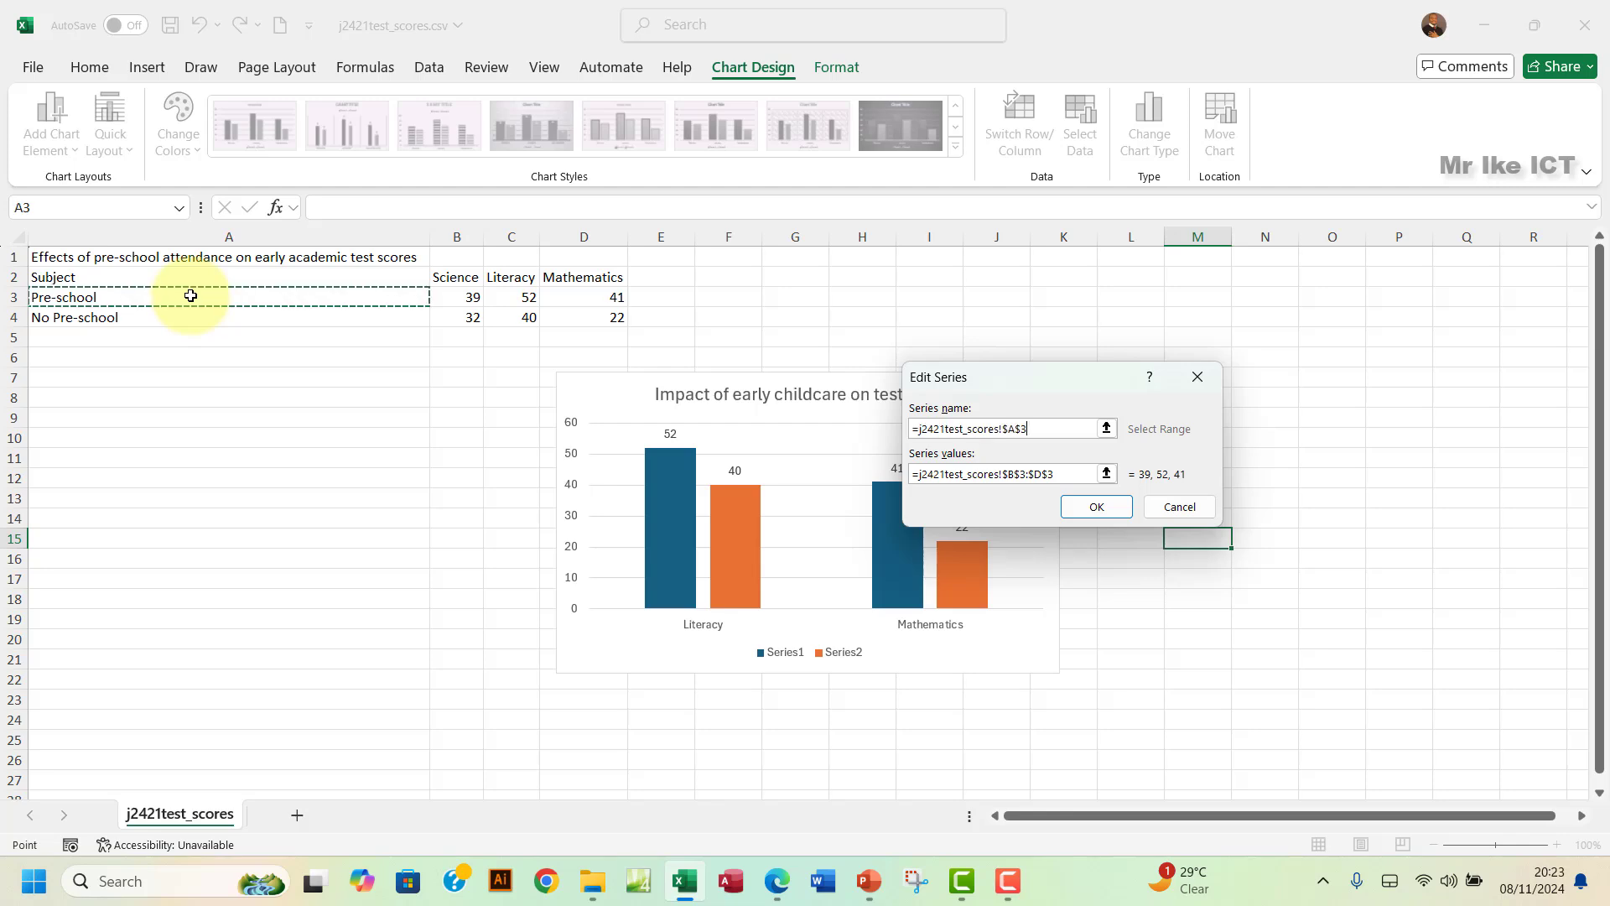
click(953, 457)
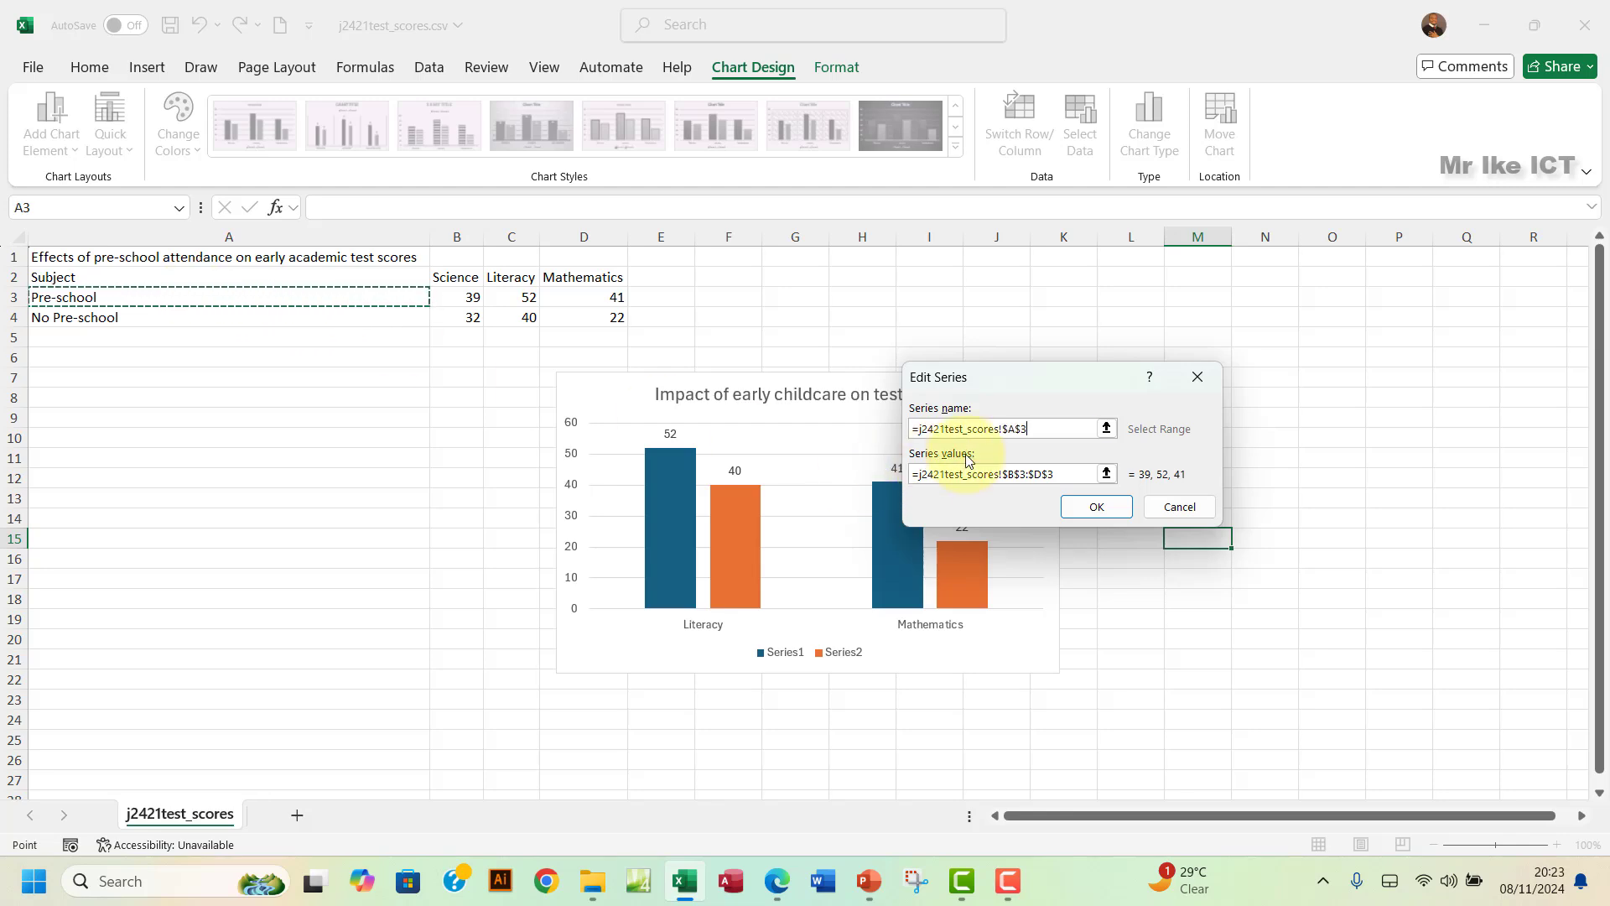
click(1091, 517)
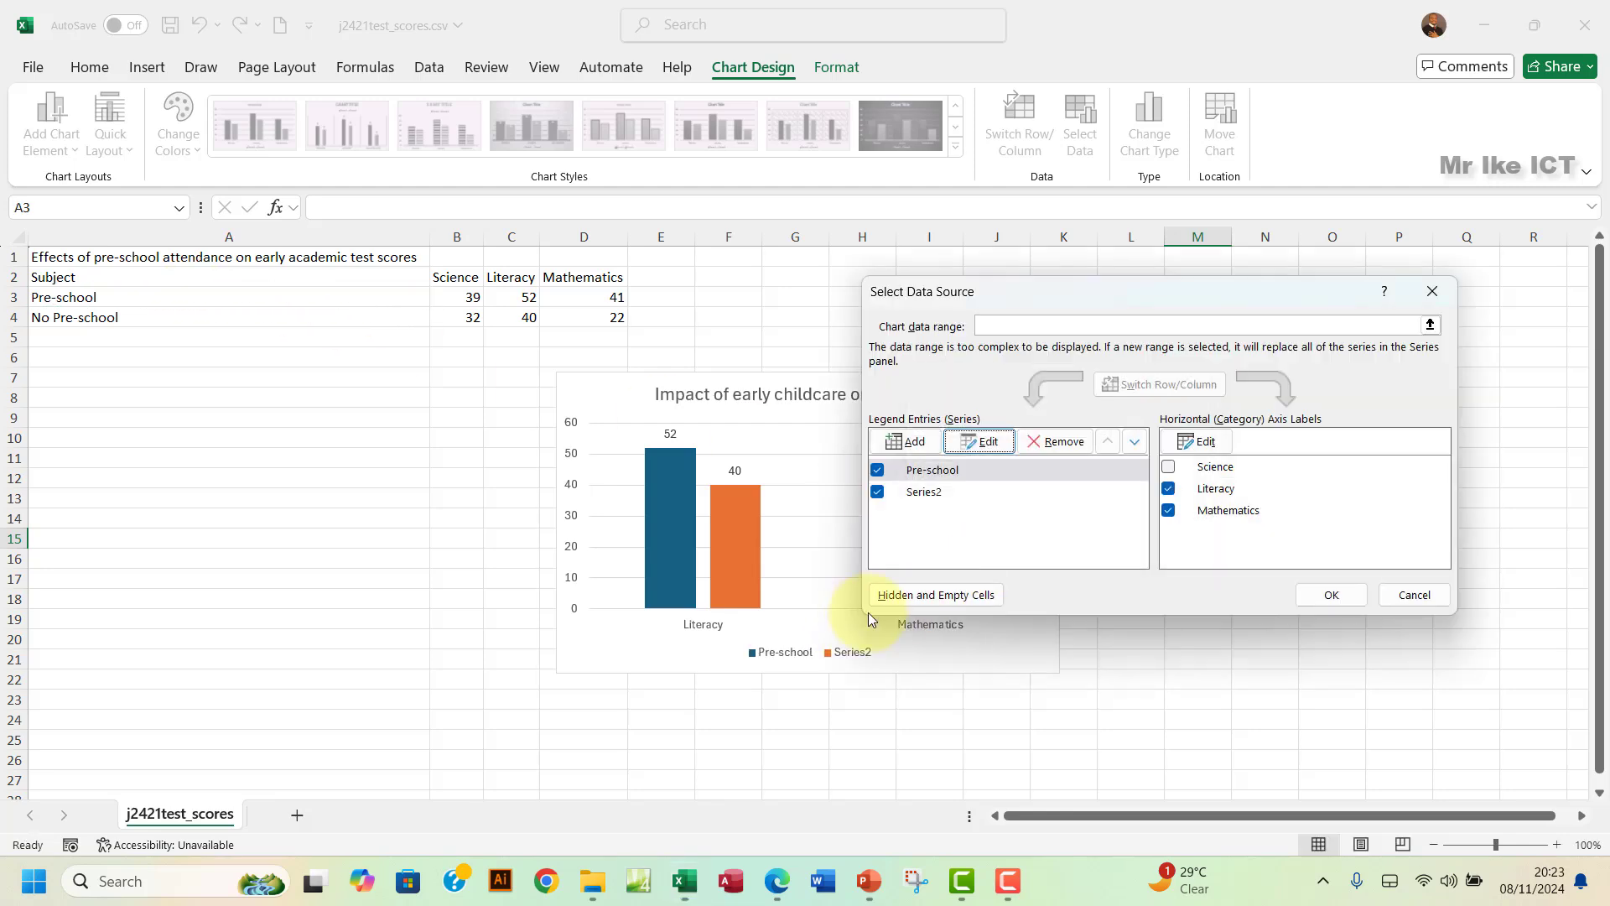
- Name the second data series from the No Pre-school cell A4 and apply the data source changes
click(937, 493)
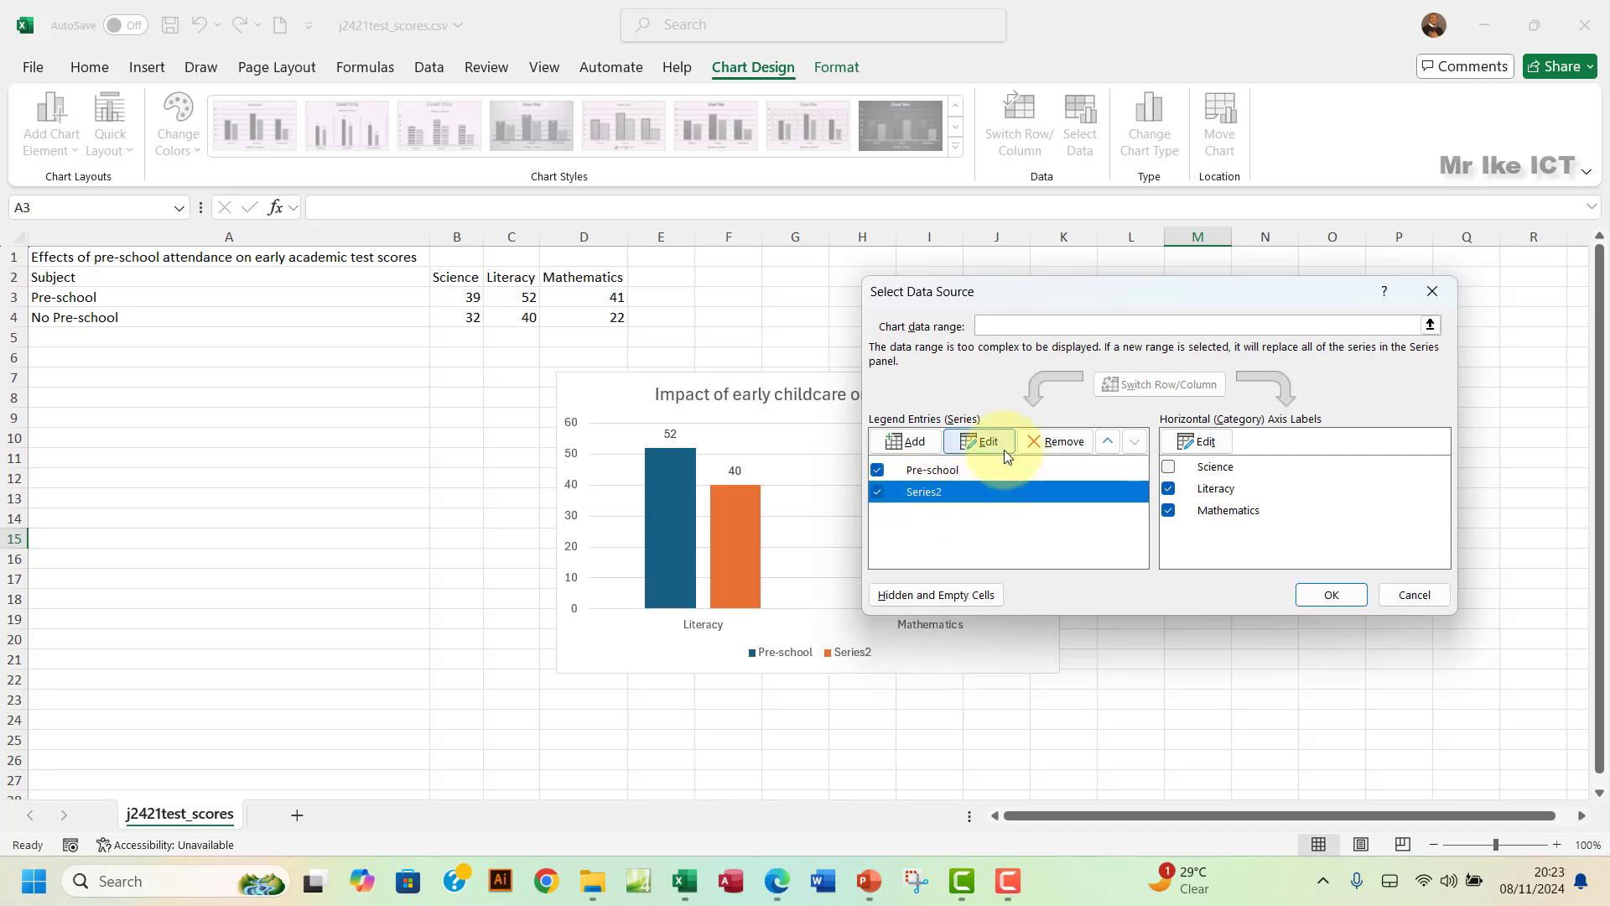
click(972, 442)
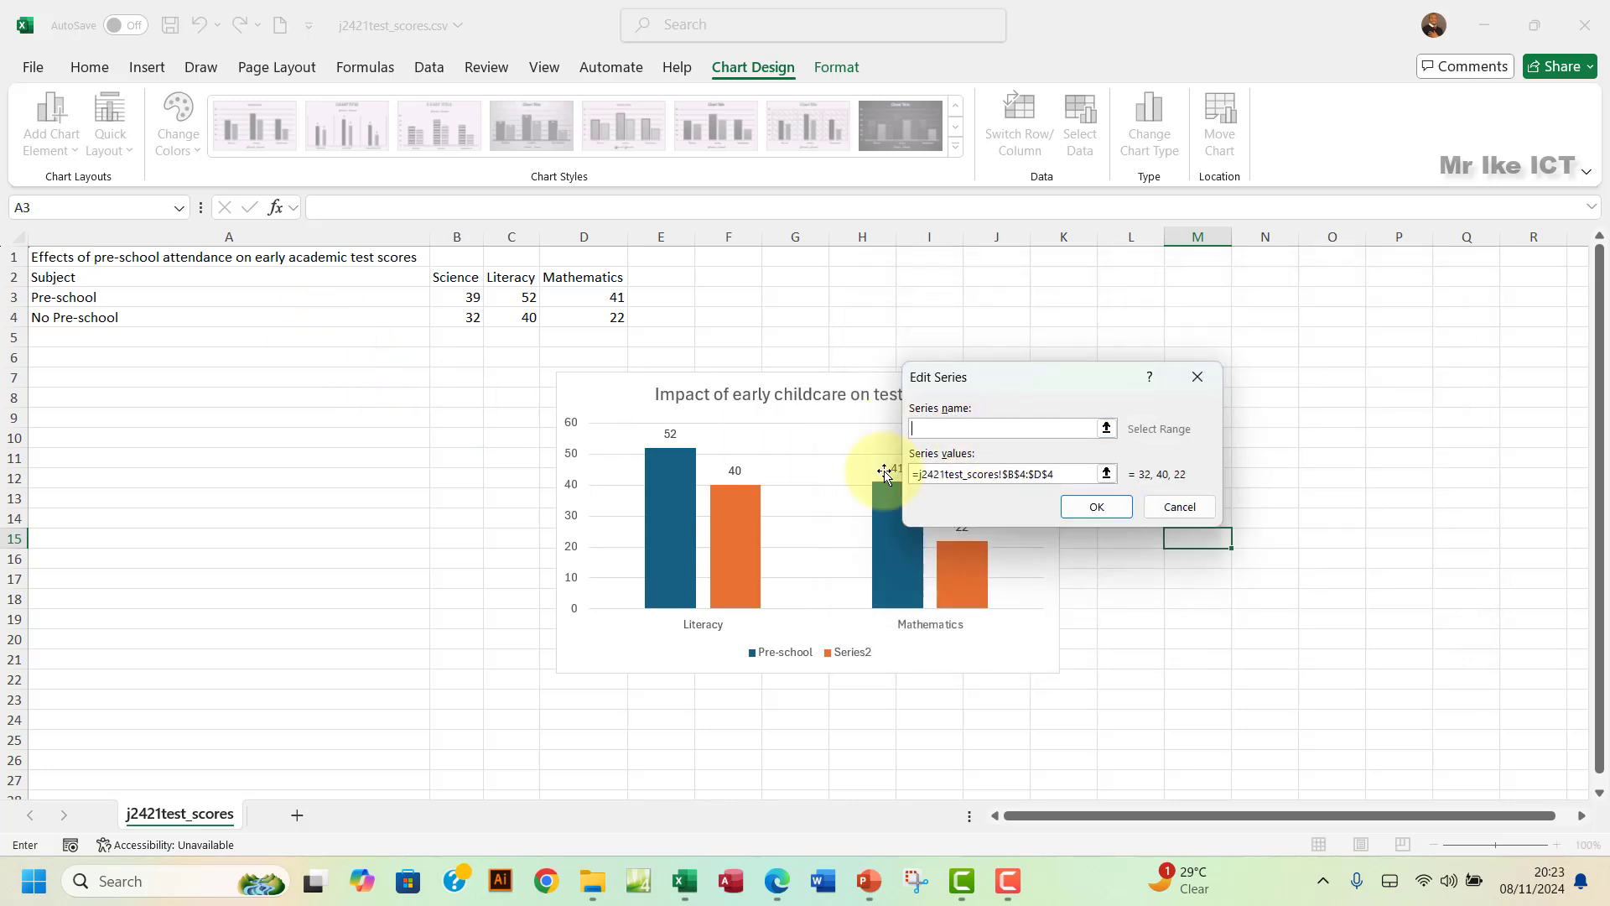
click(1009, 474)
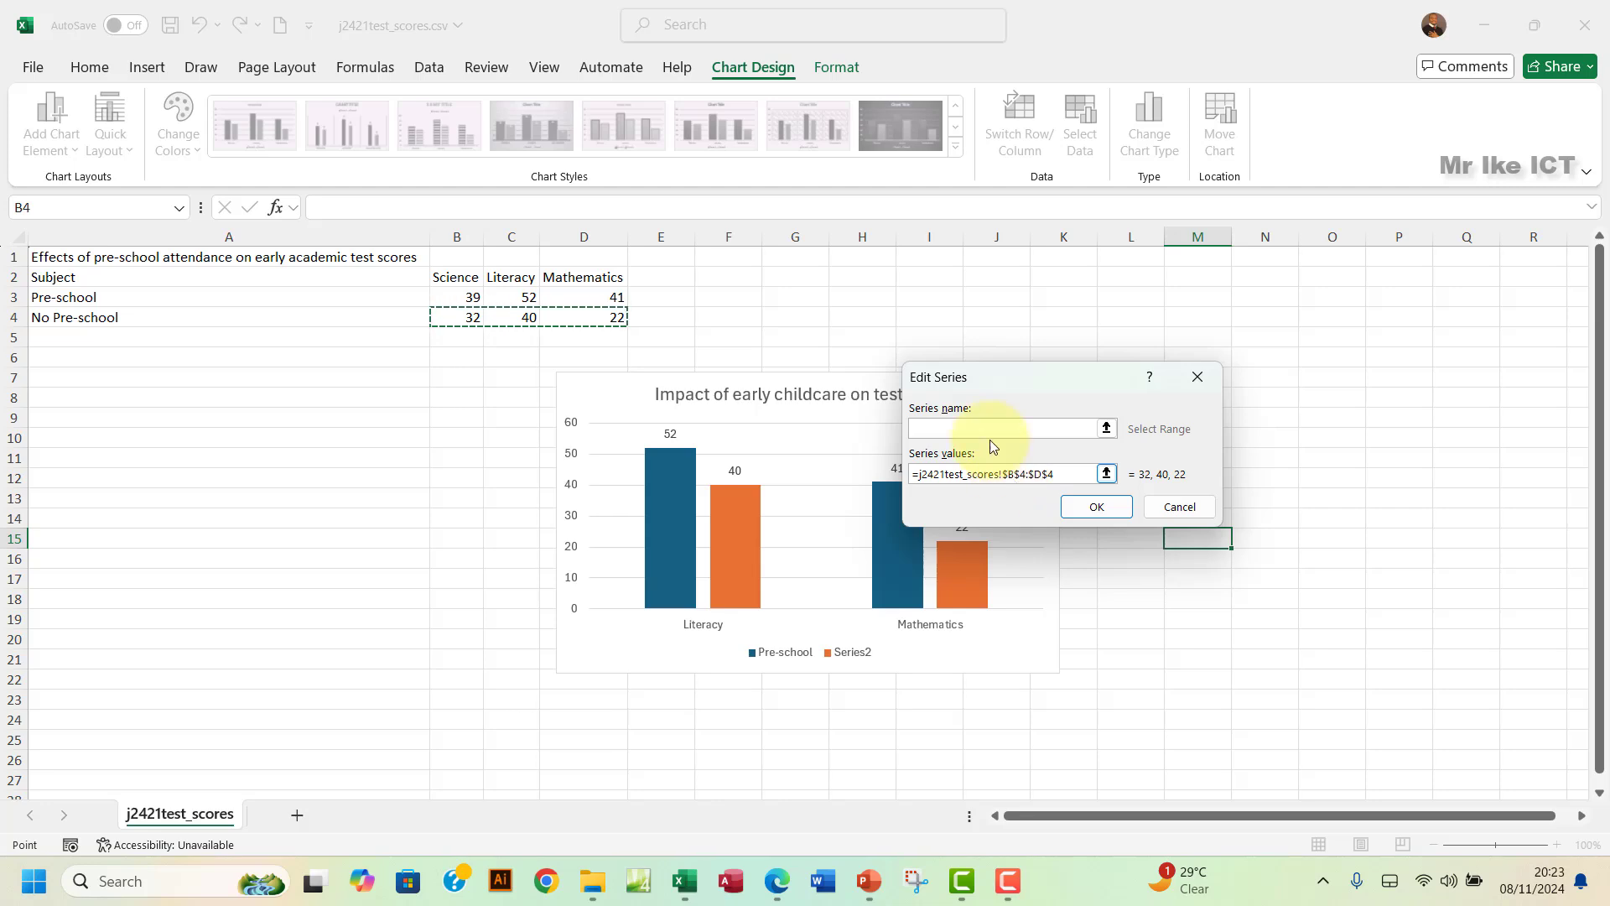
click(969, 428)
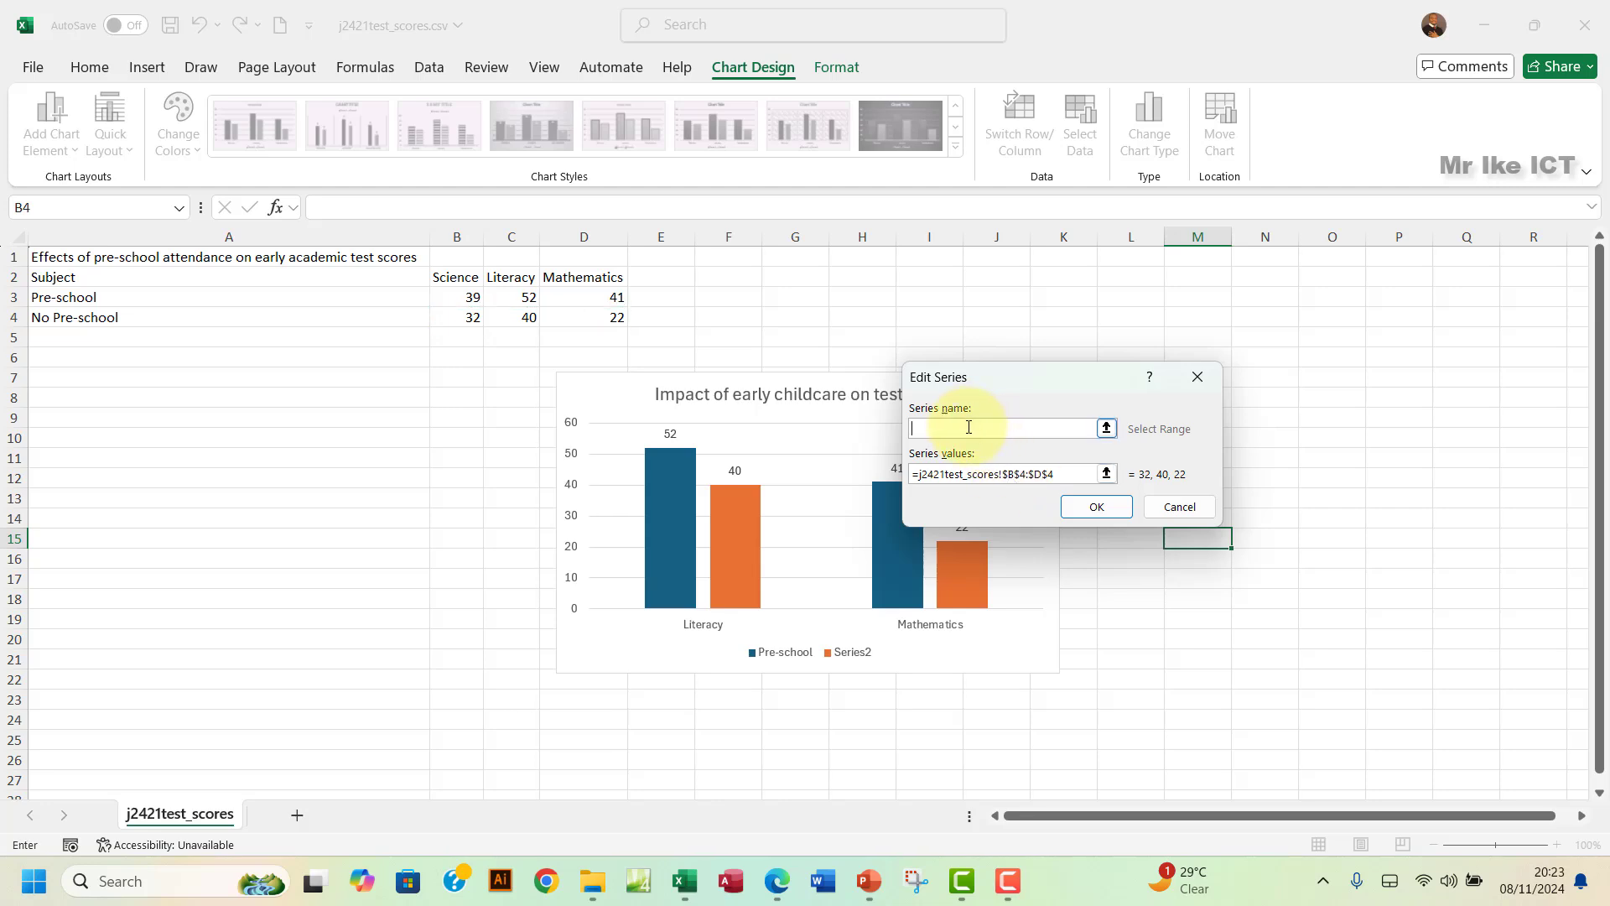
click(106, 321)
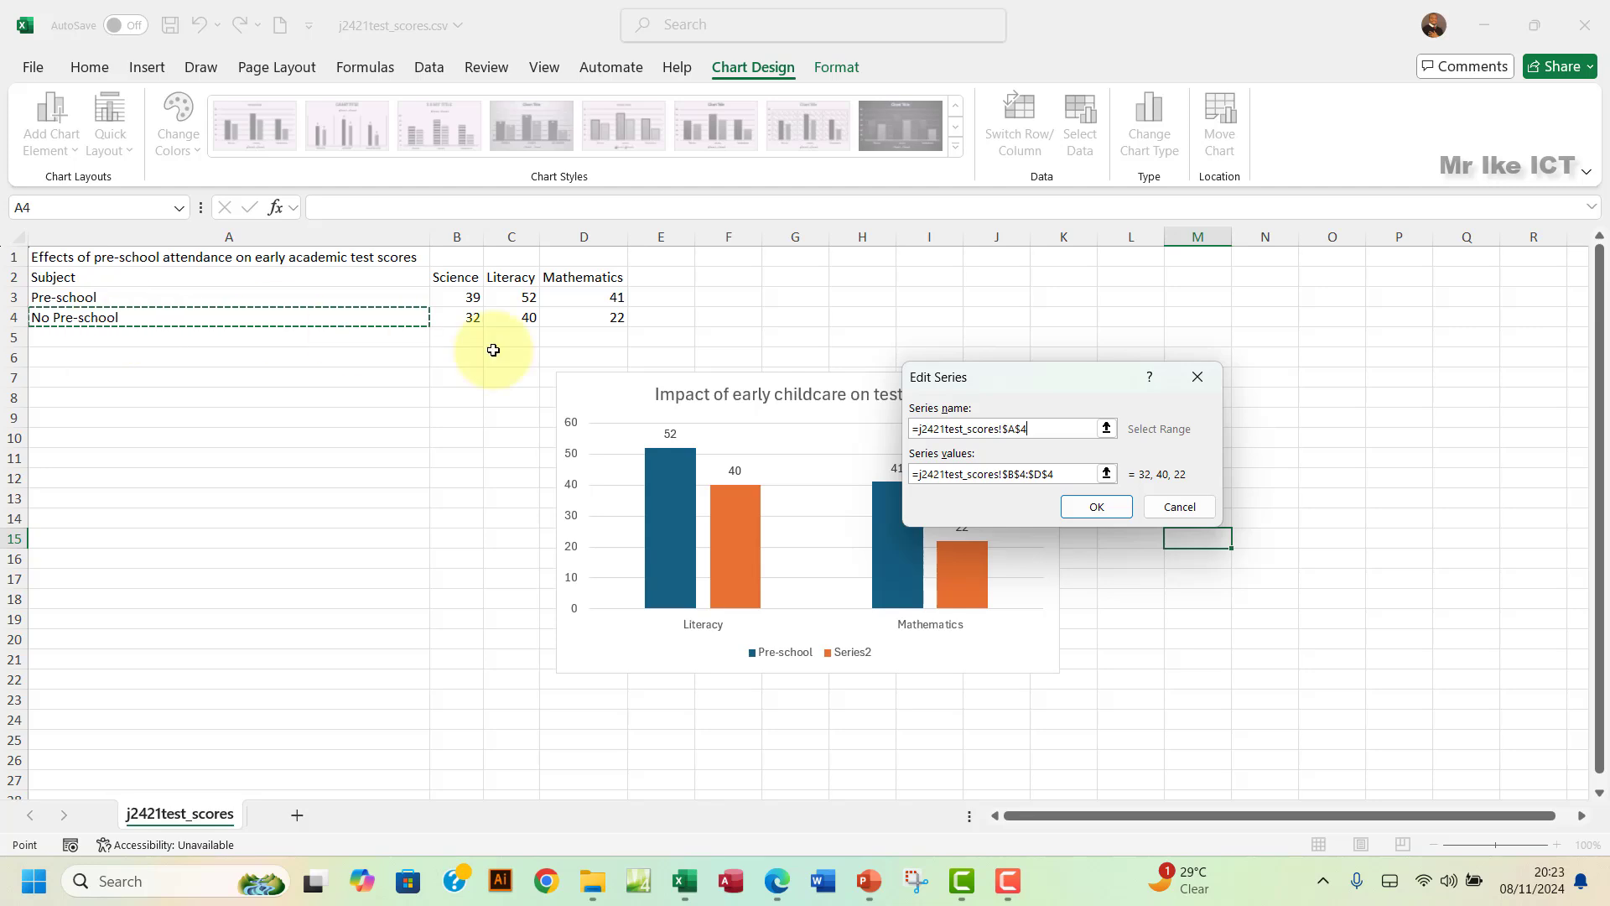
click(1095, 509)
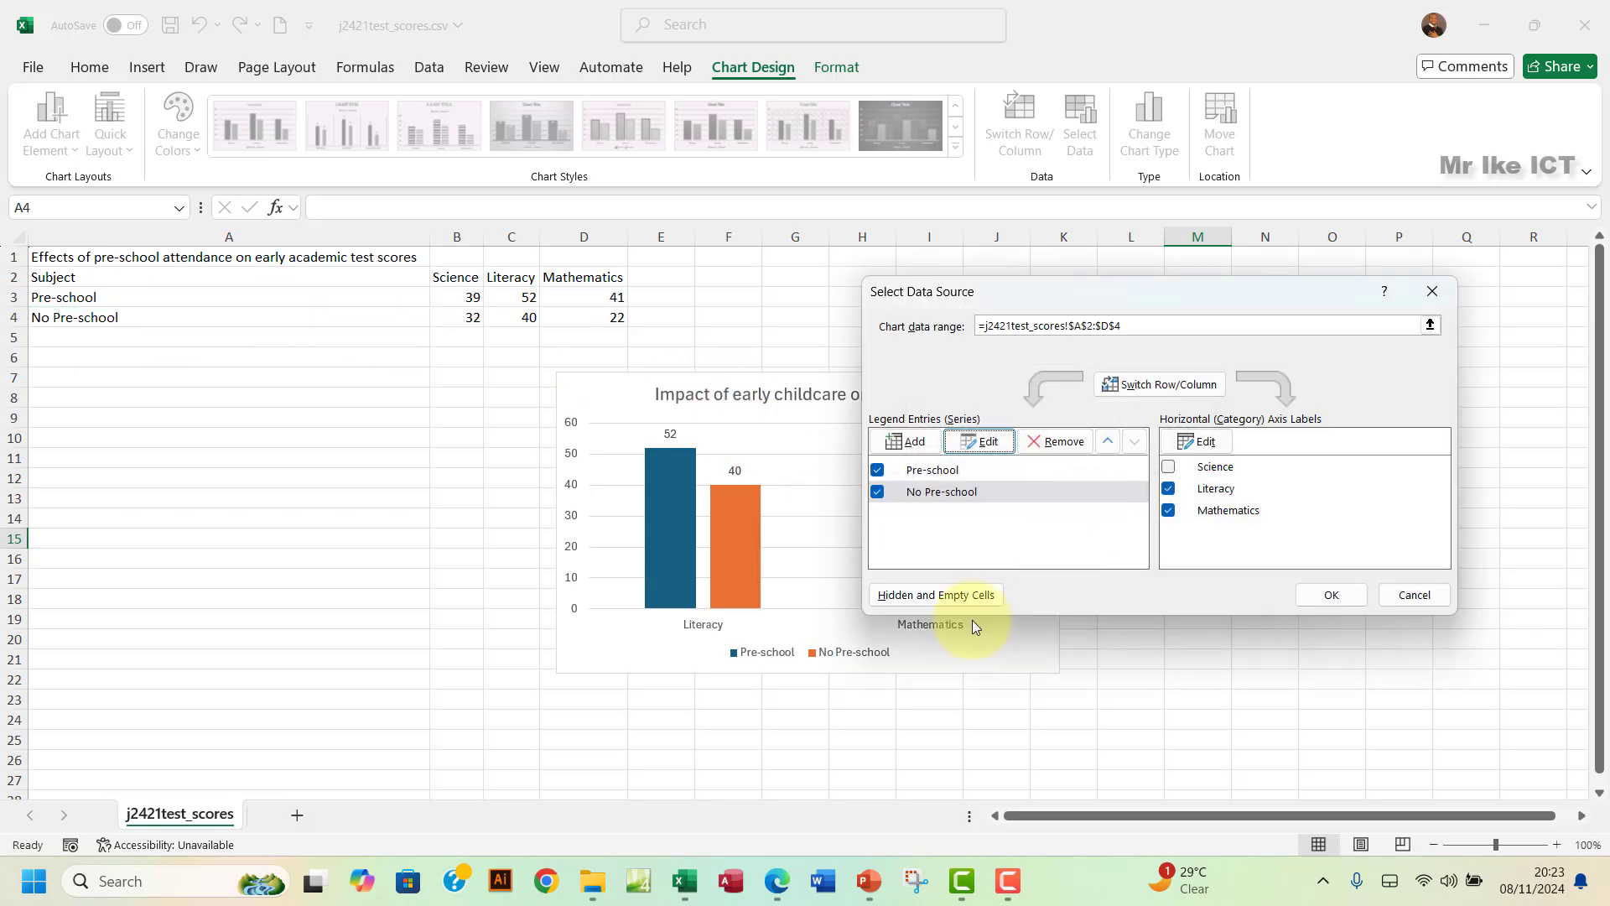
click(1332, 595)
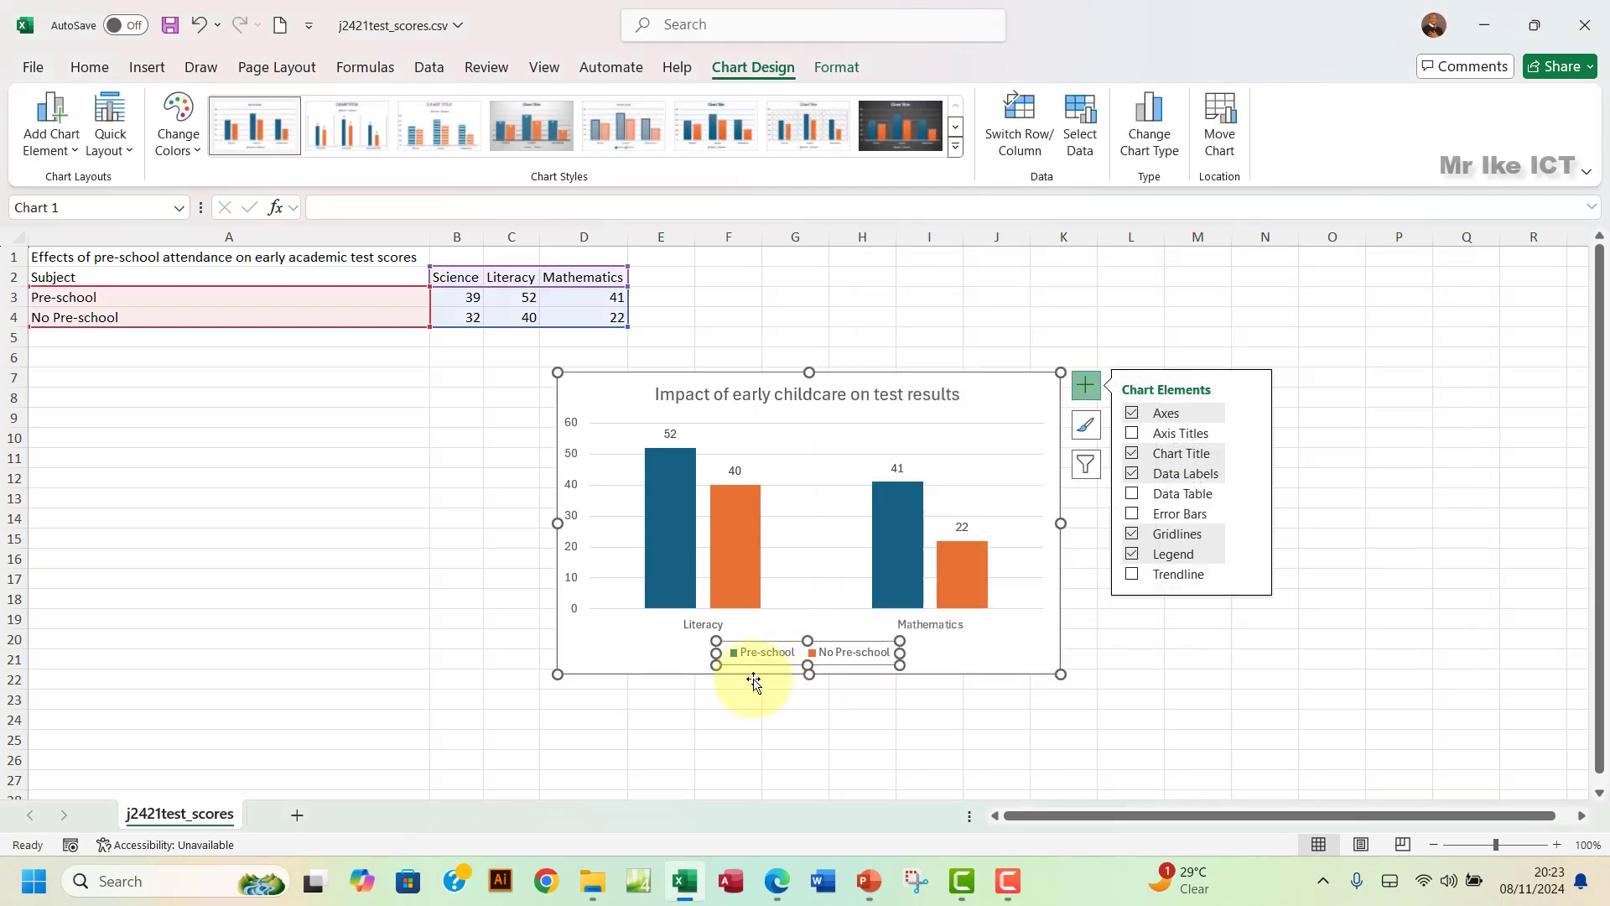
- Delete the whole existing test results chart from the worksheet
click(839, 398)
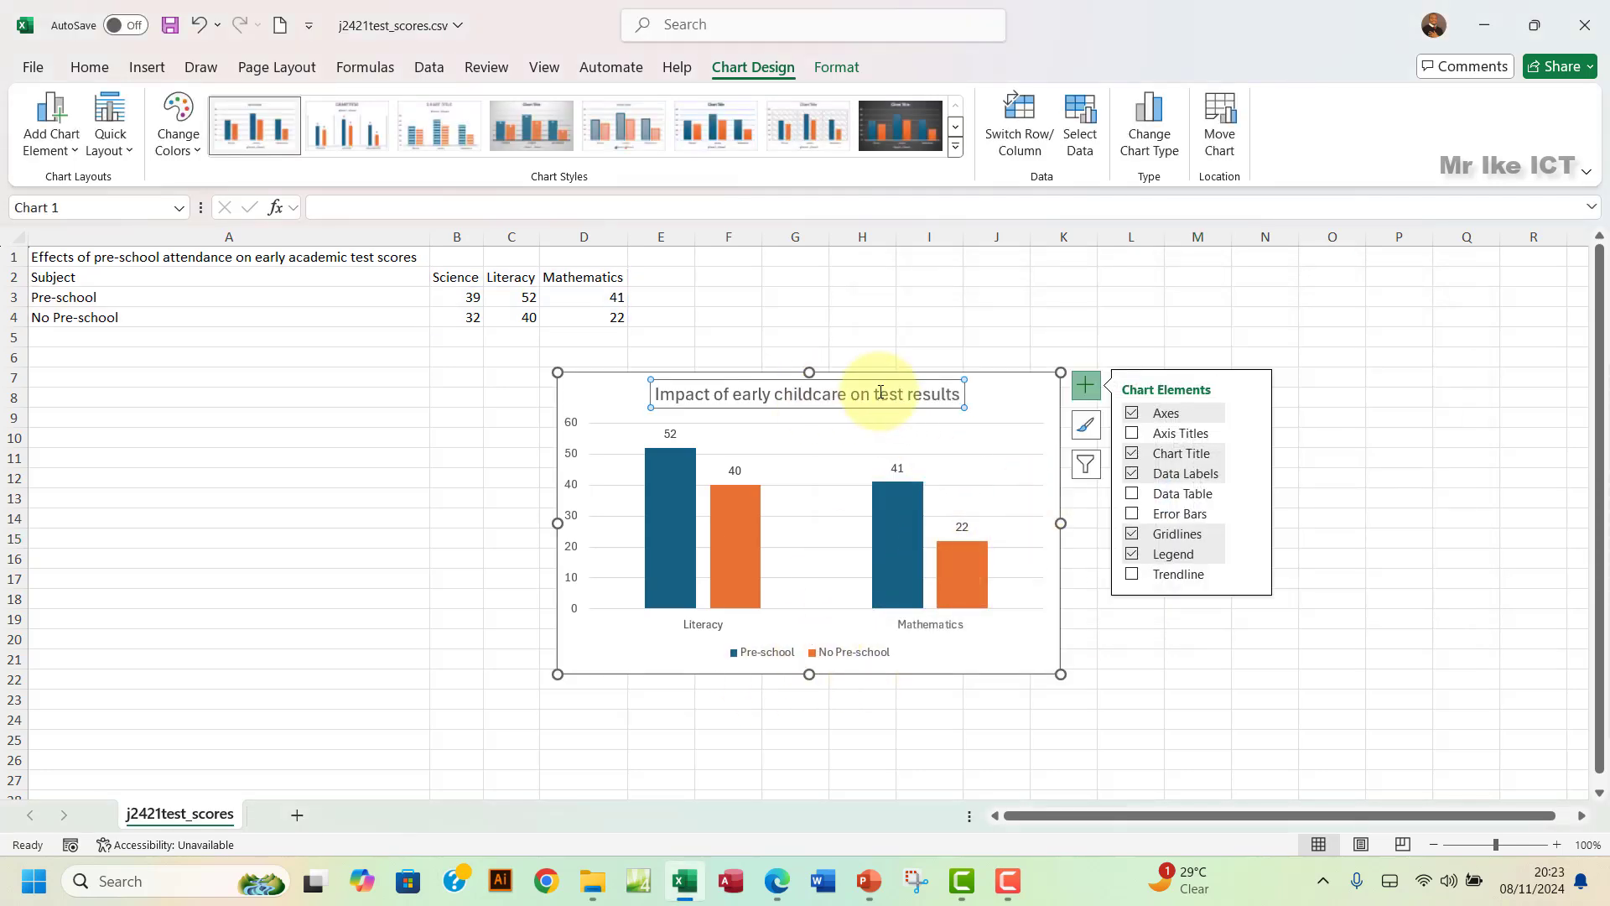
click(1027, 404)
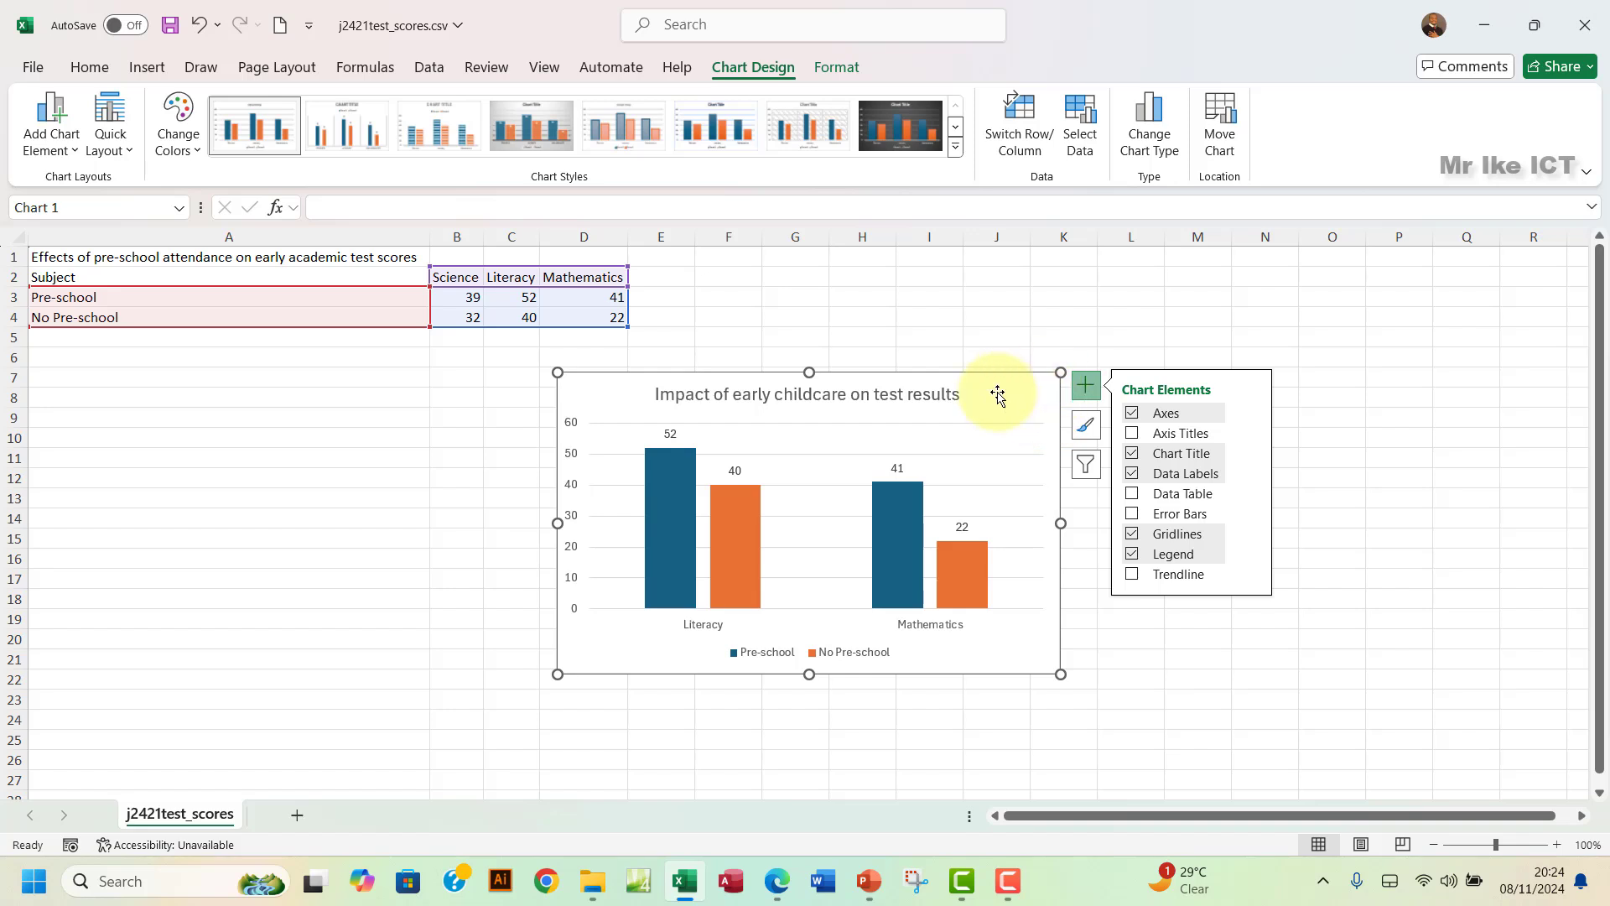
key(Delete)
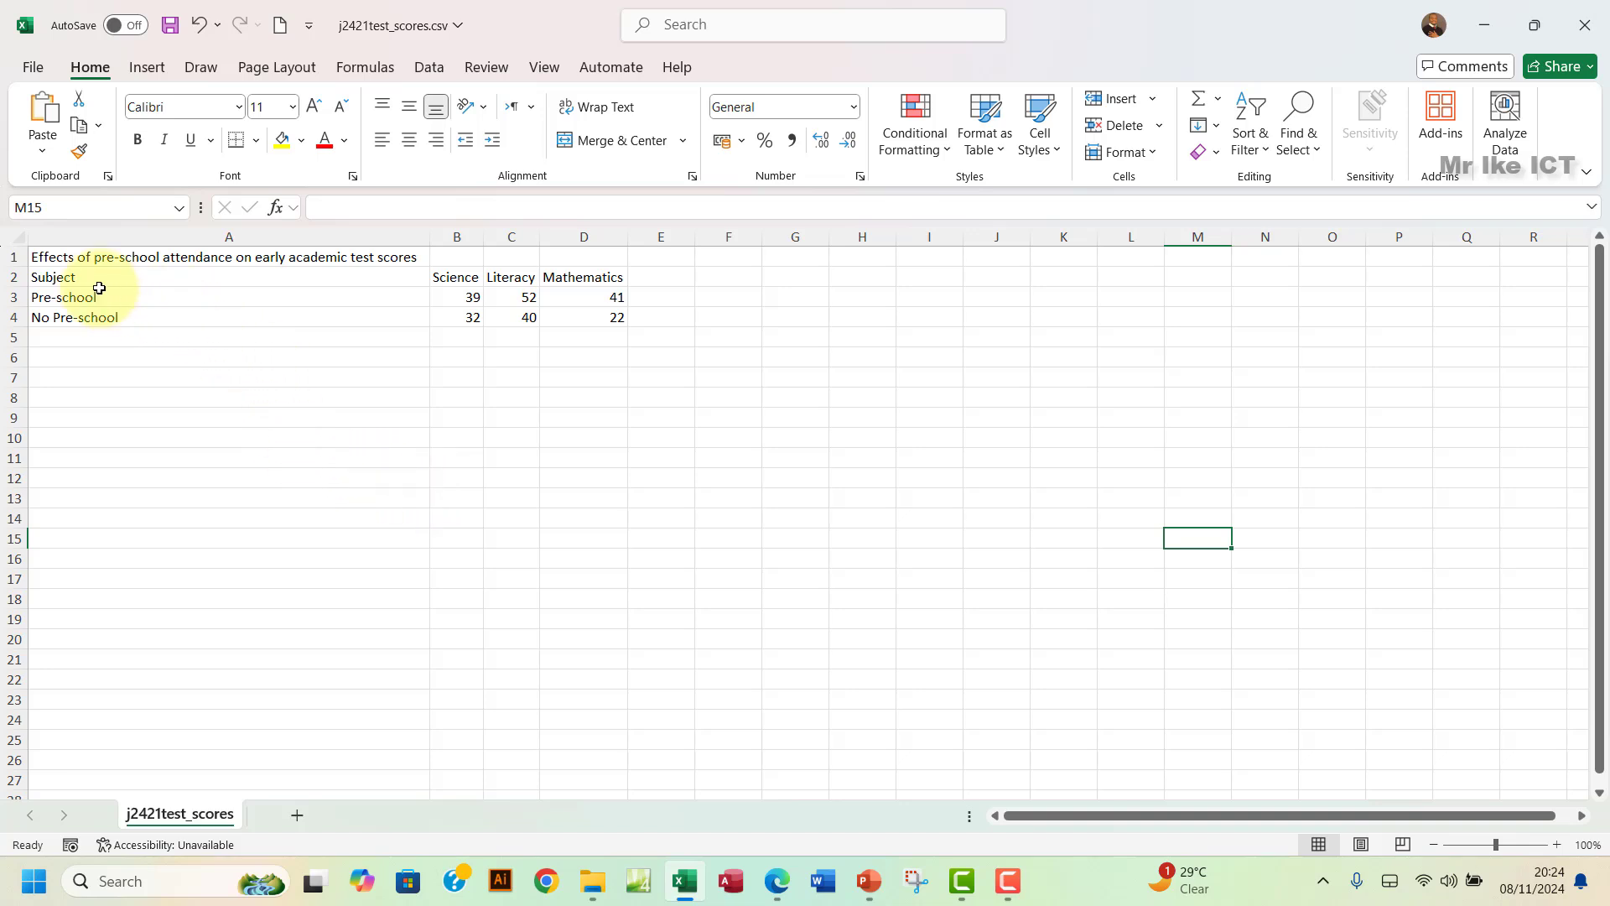
- Reread task 23's bar chart requirements in the question paper, and return to the test scores in Excel
click(778, 891)
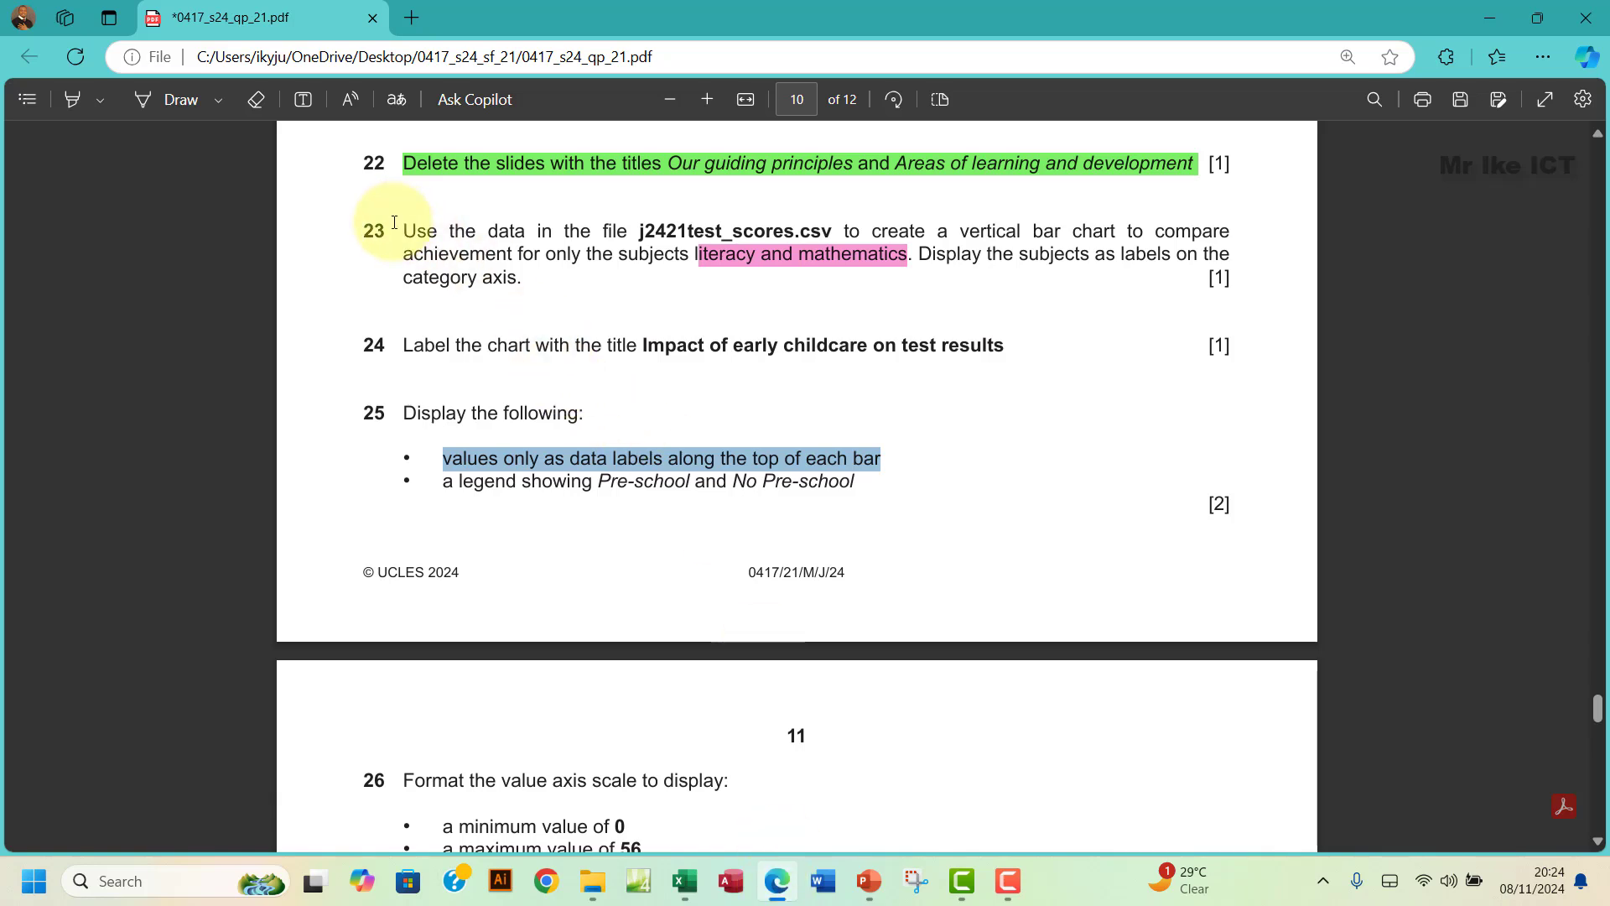
drag(404, 230, 503, 279)
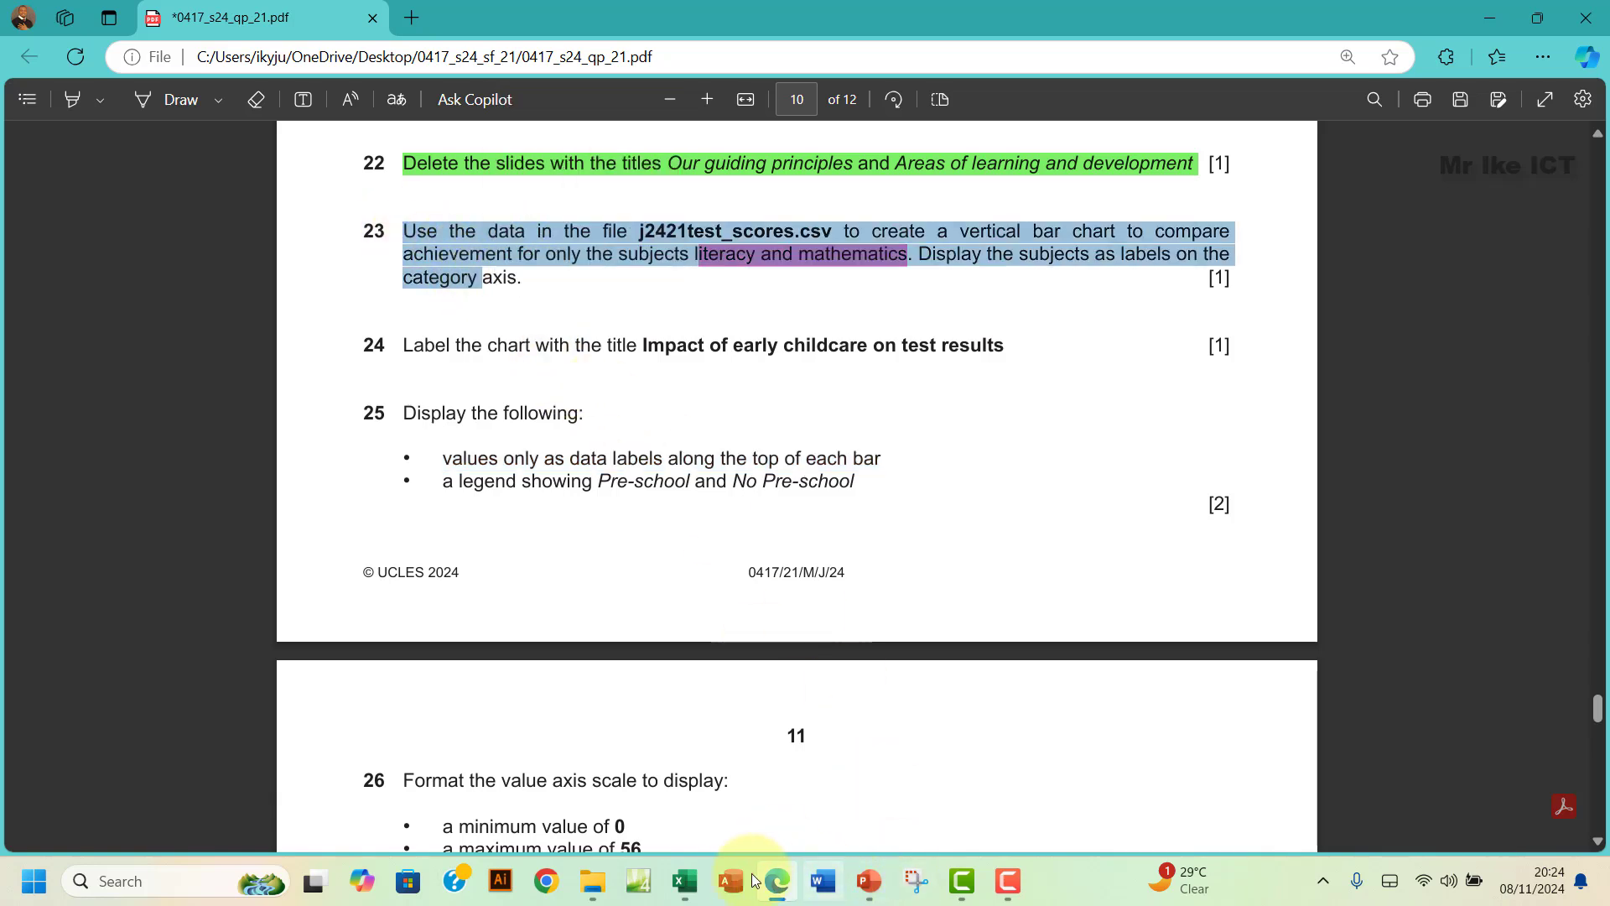
mouse_move(868, 887)
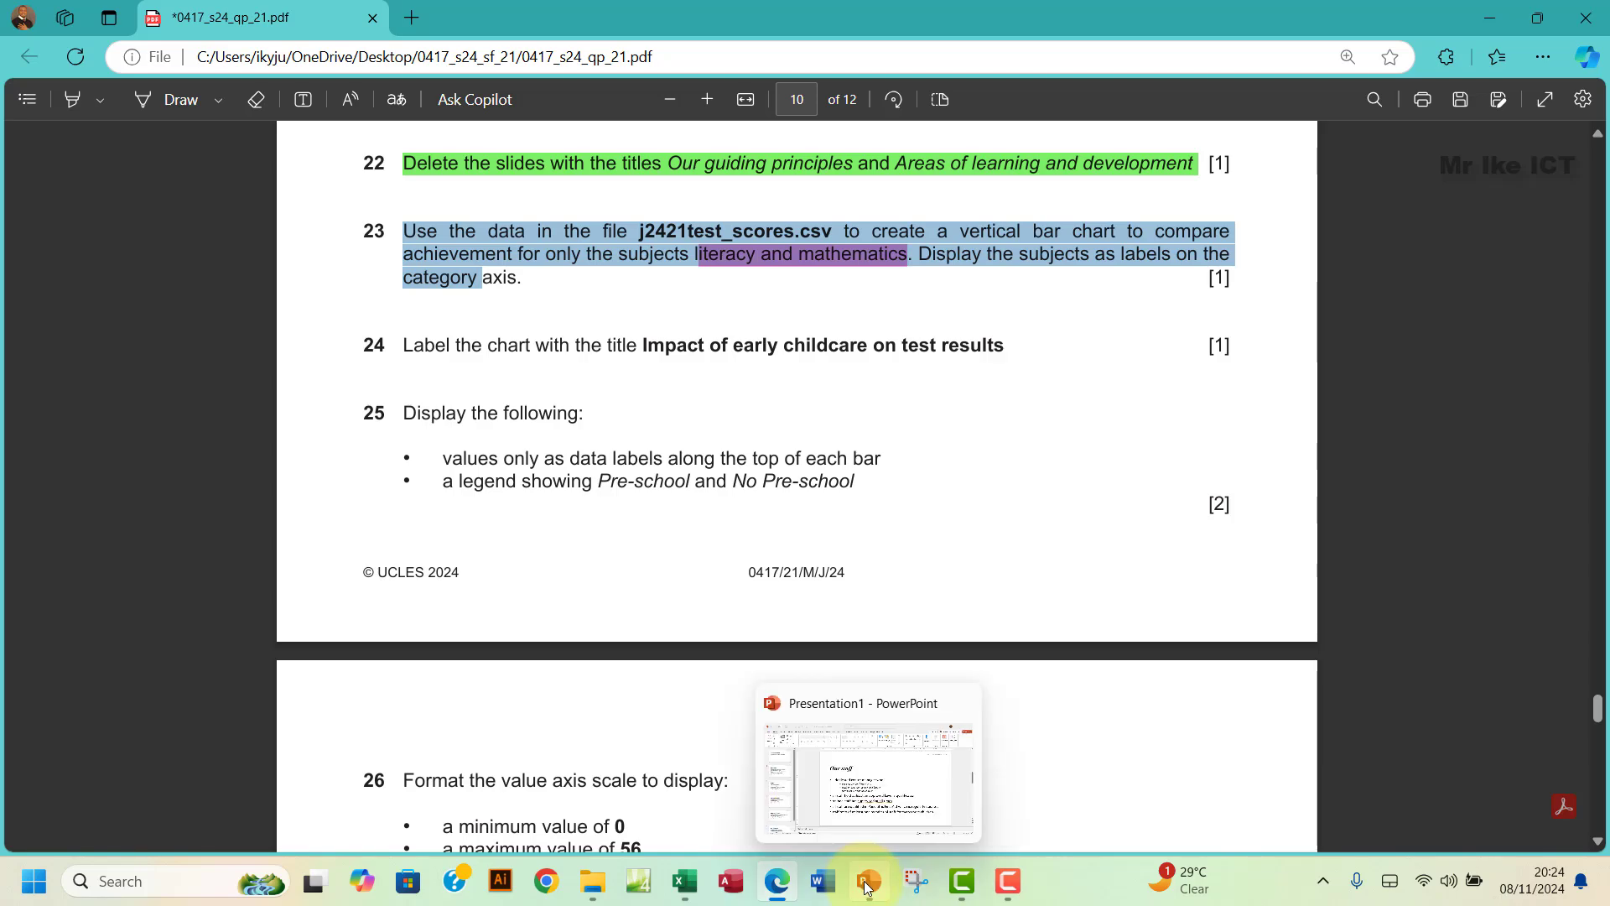
click(684, 881)
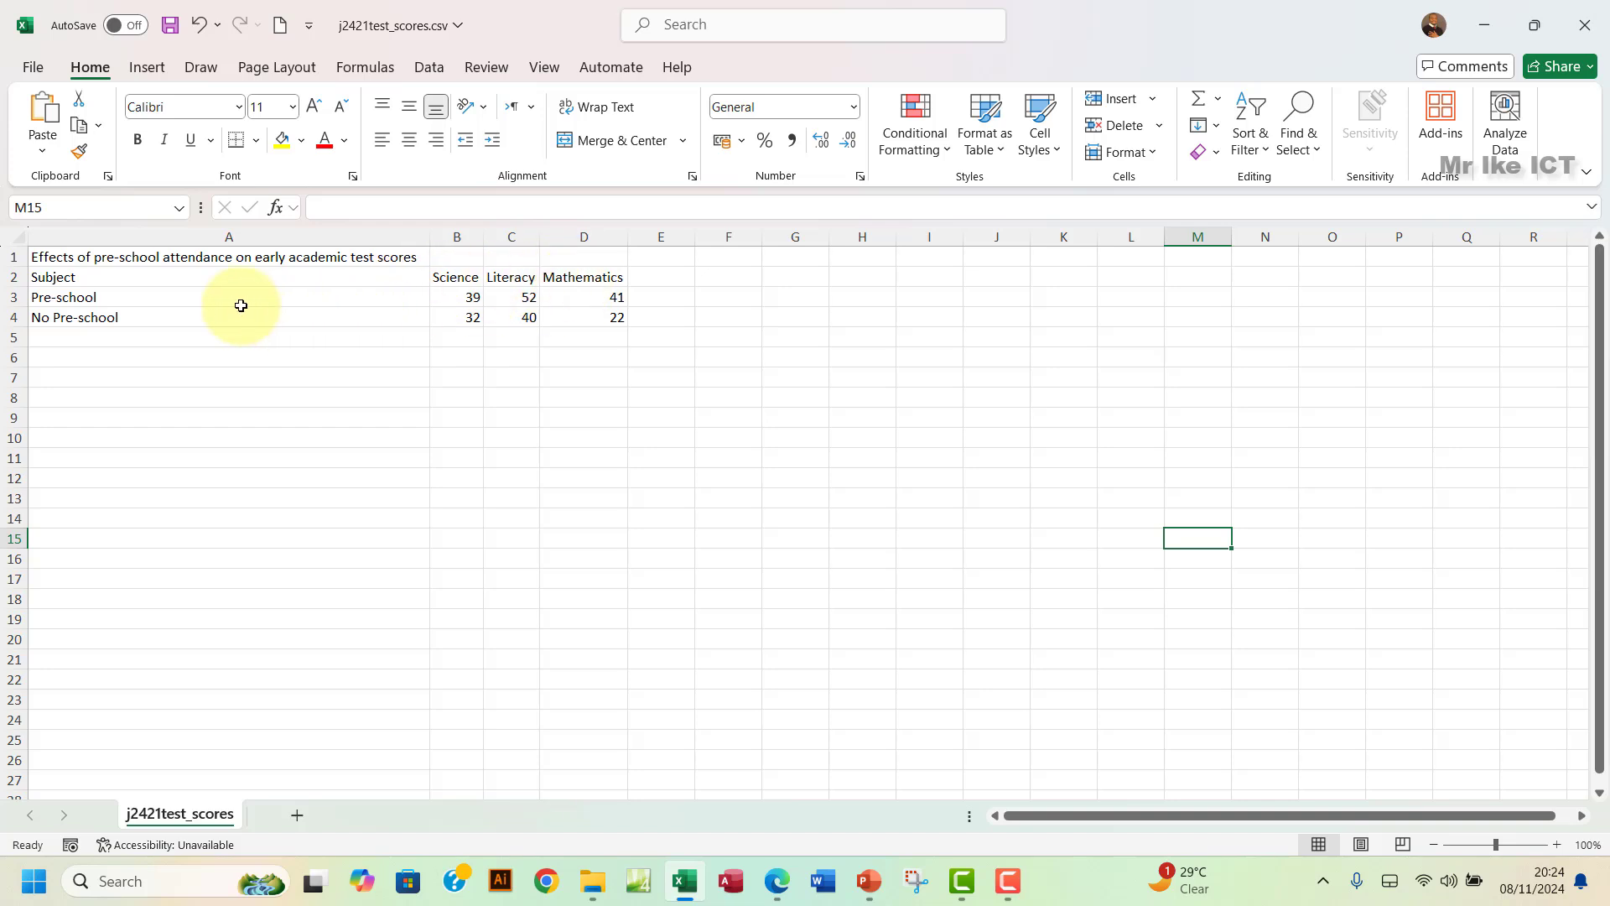
- Clear the Subject label from cell A2 and insert a 2-D clustered column chart from the range A2:D4
click(154, 280)
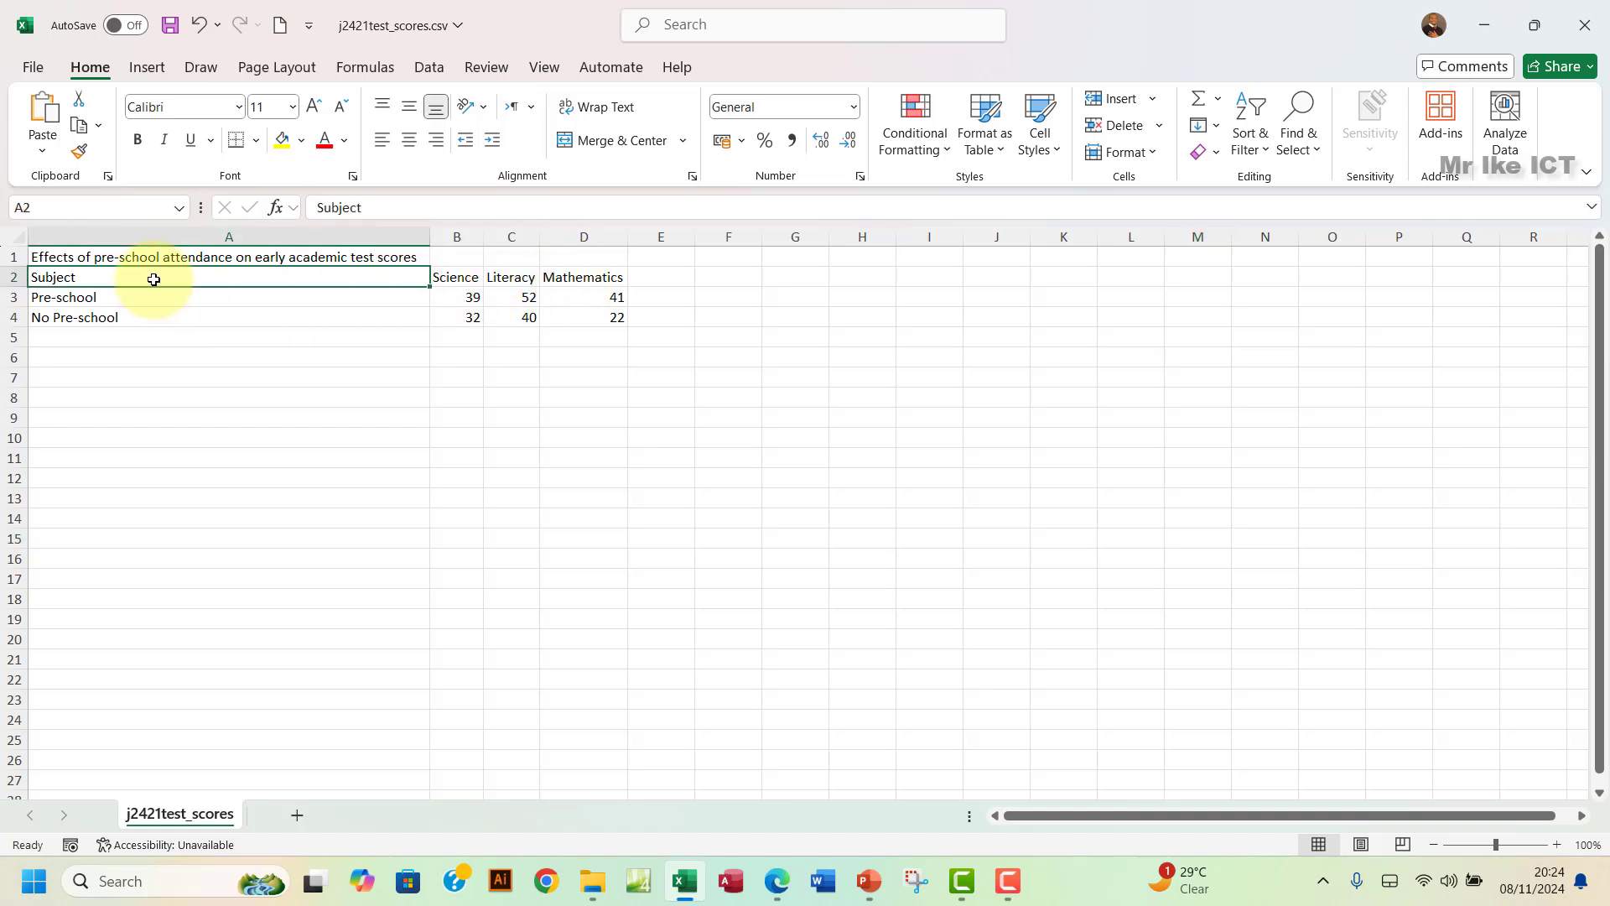
drag(155, 281, 590, 322)
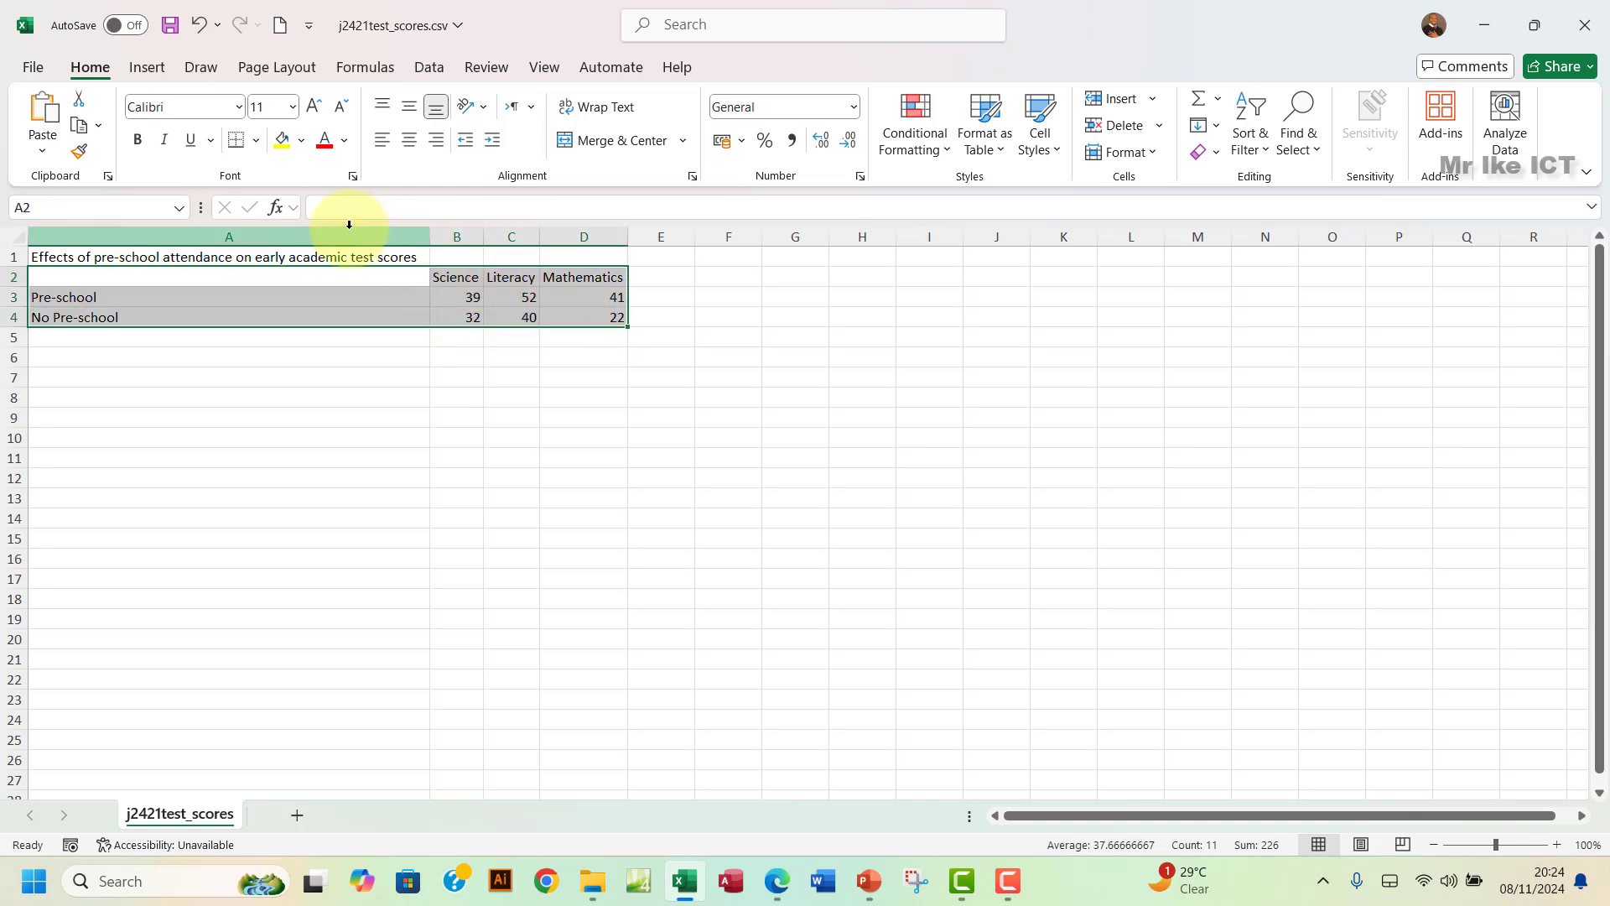
click(149, 69)
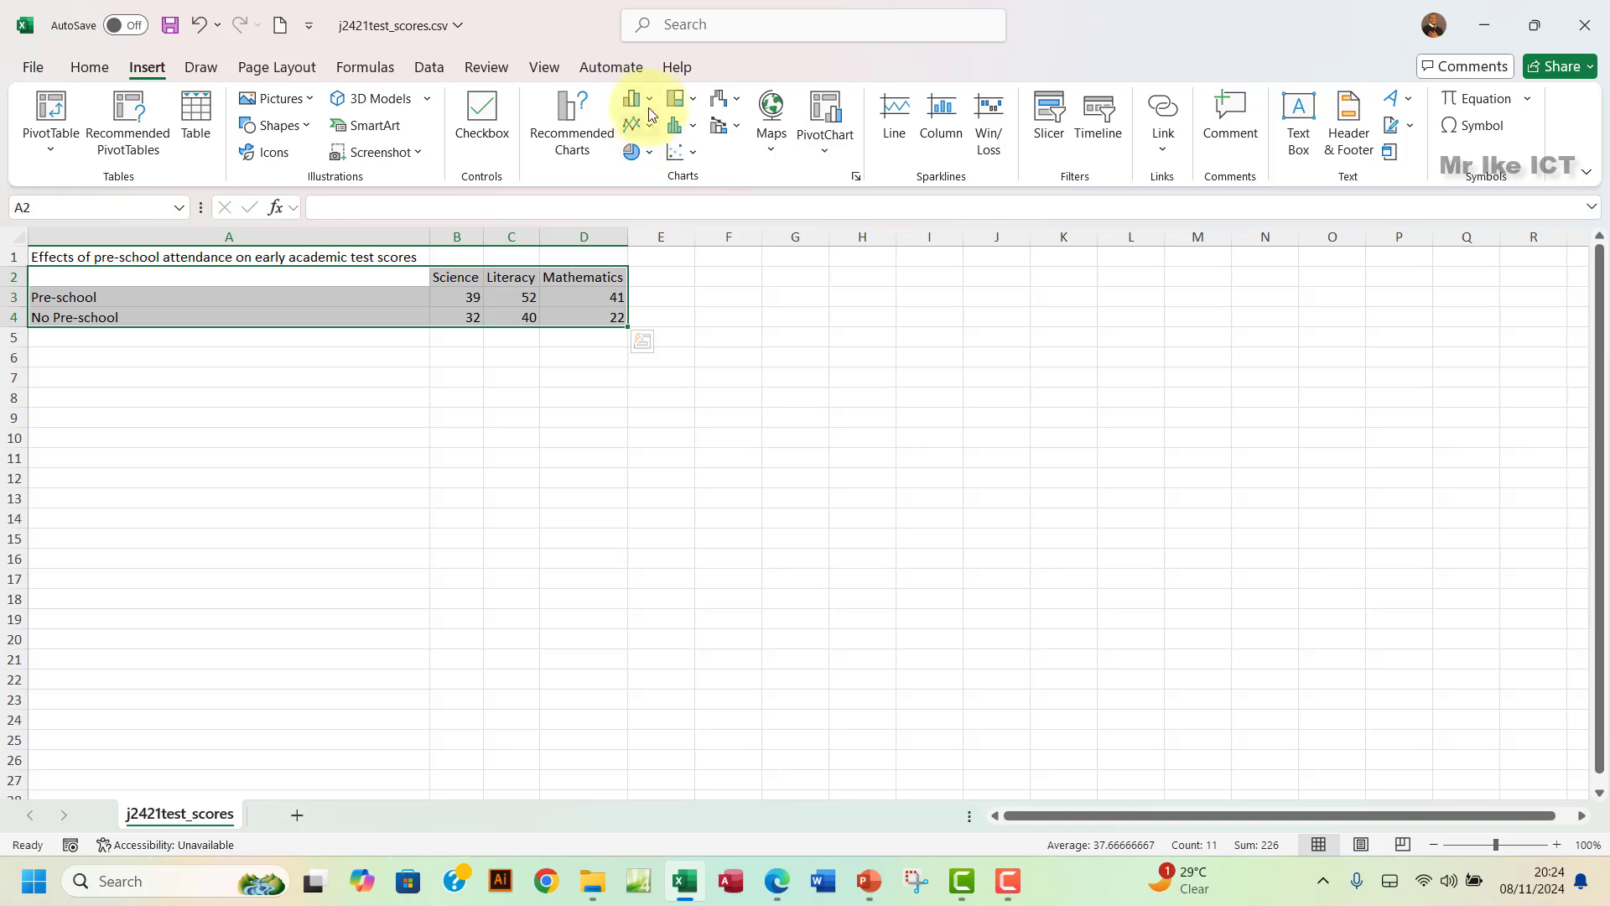
click(646, 104)
click(657, 175)
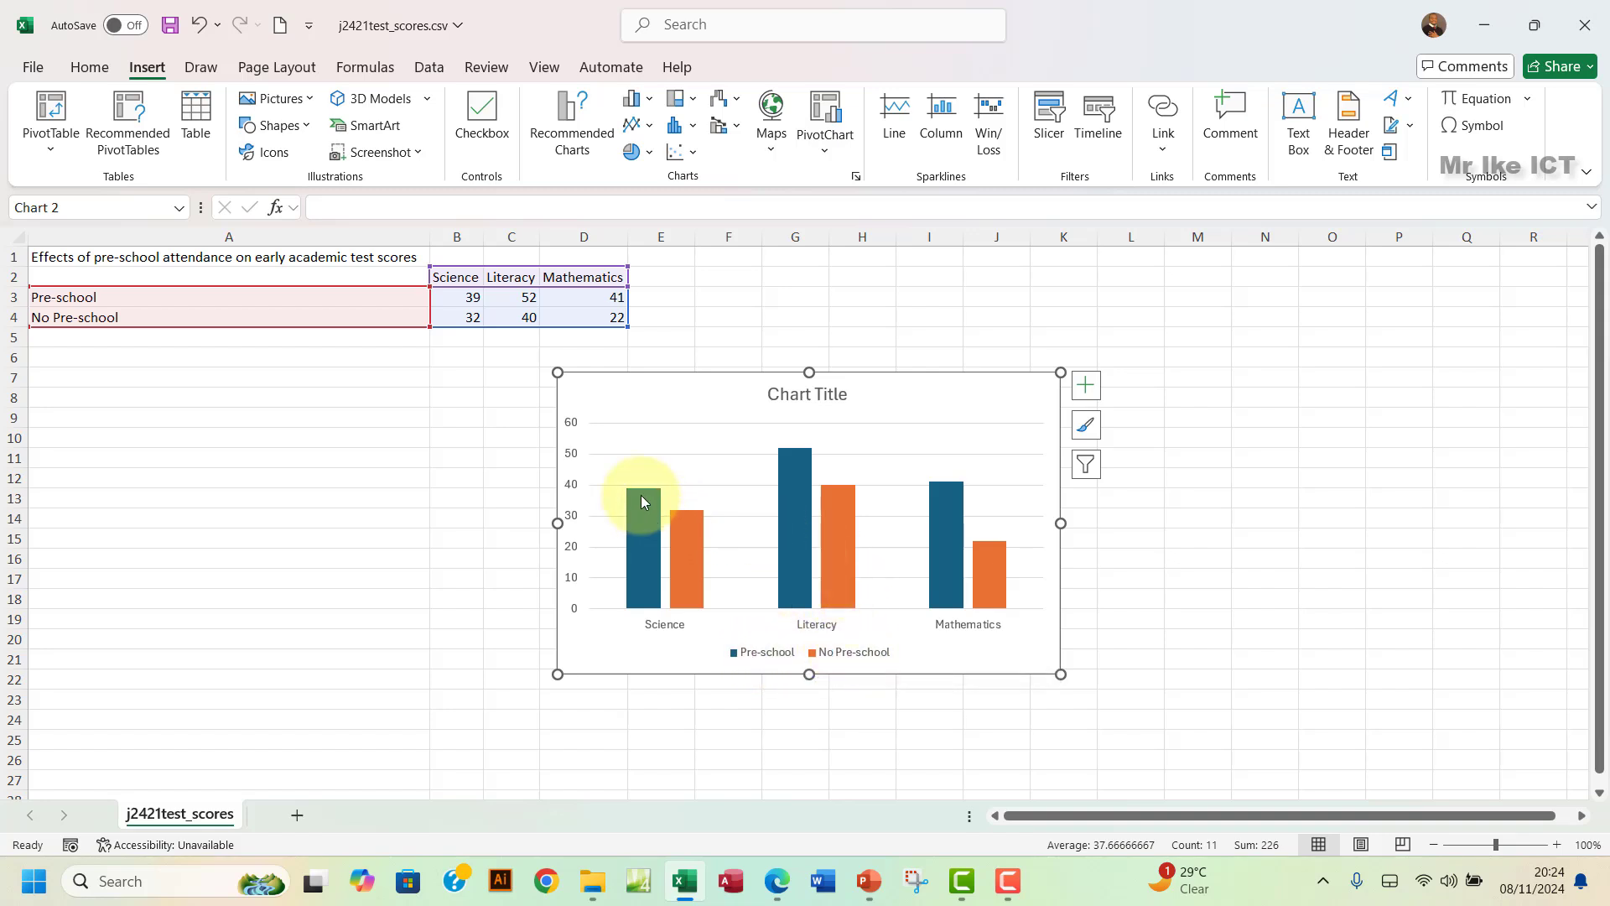
- Exclude the Science category from the new chart's data source, keeping only Literacy and Mathematics
right_click(652, 403)
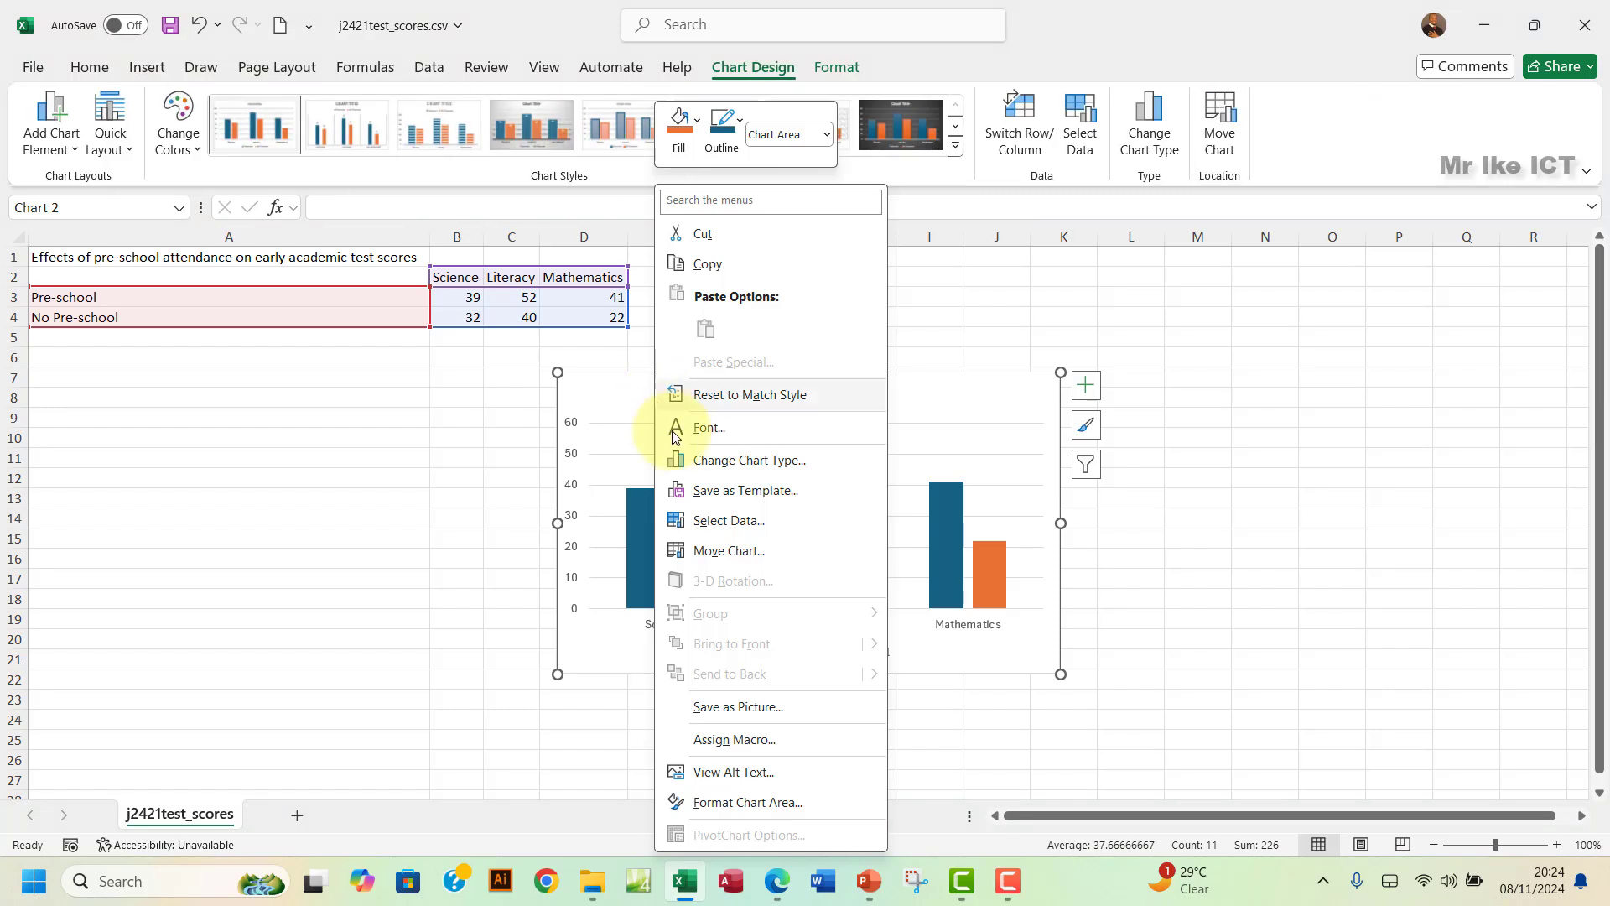
click(742, 527)
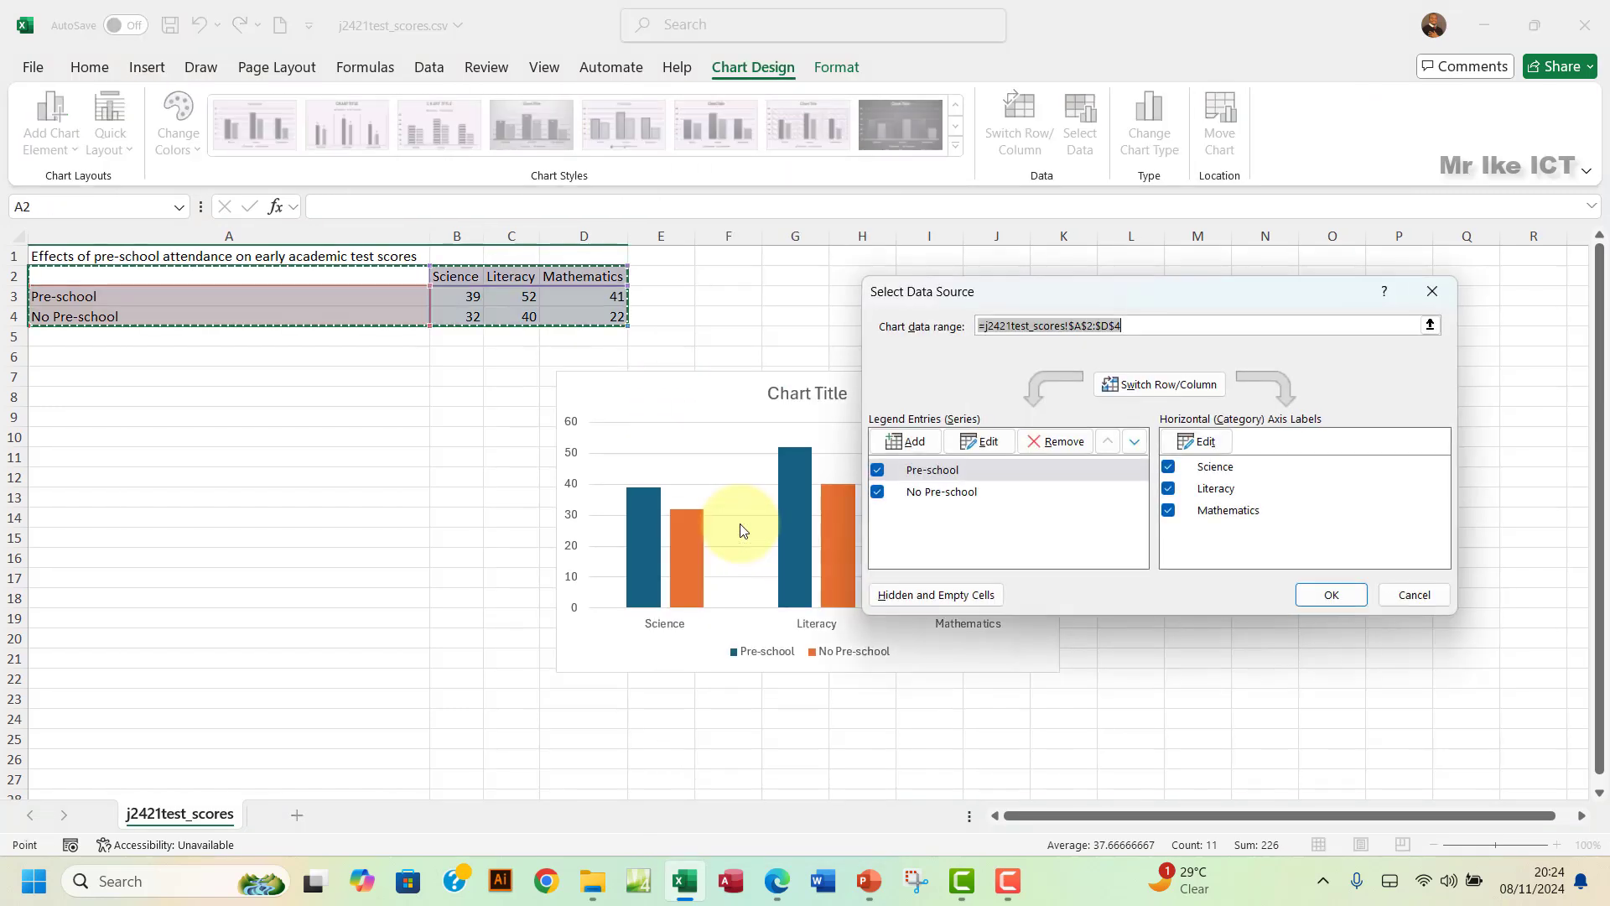
click(1169, 468)
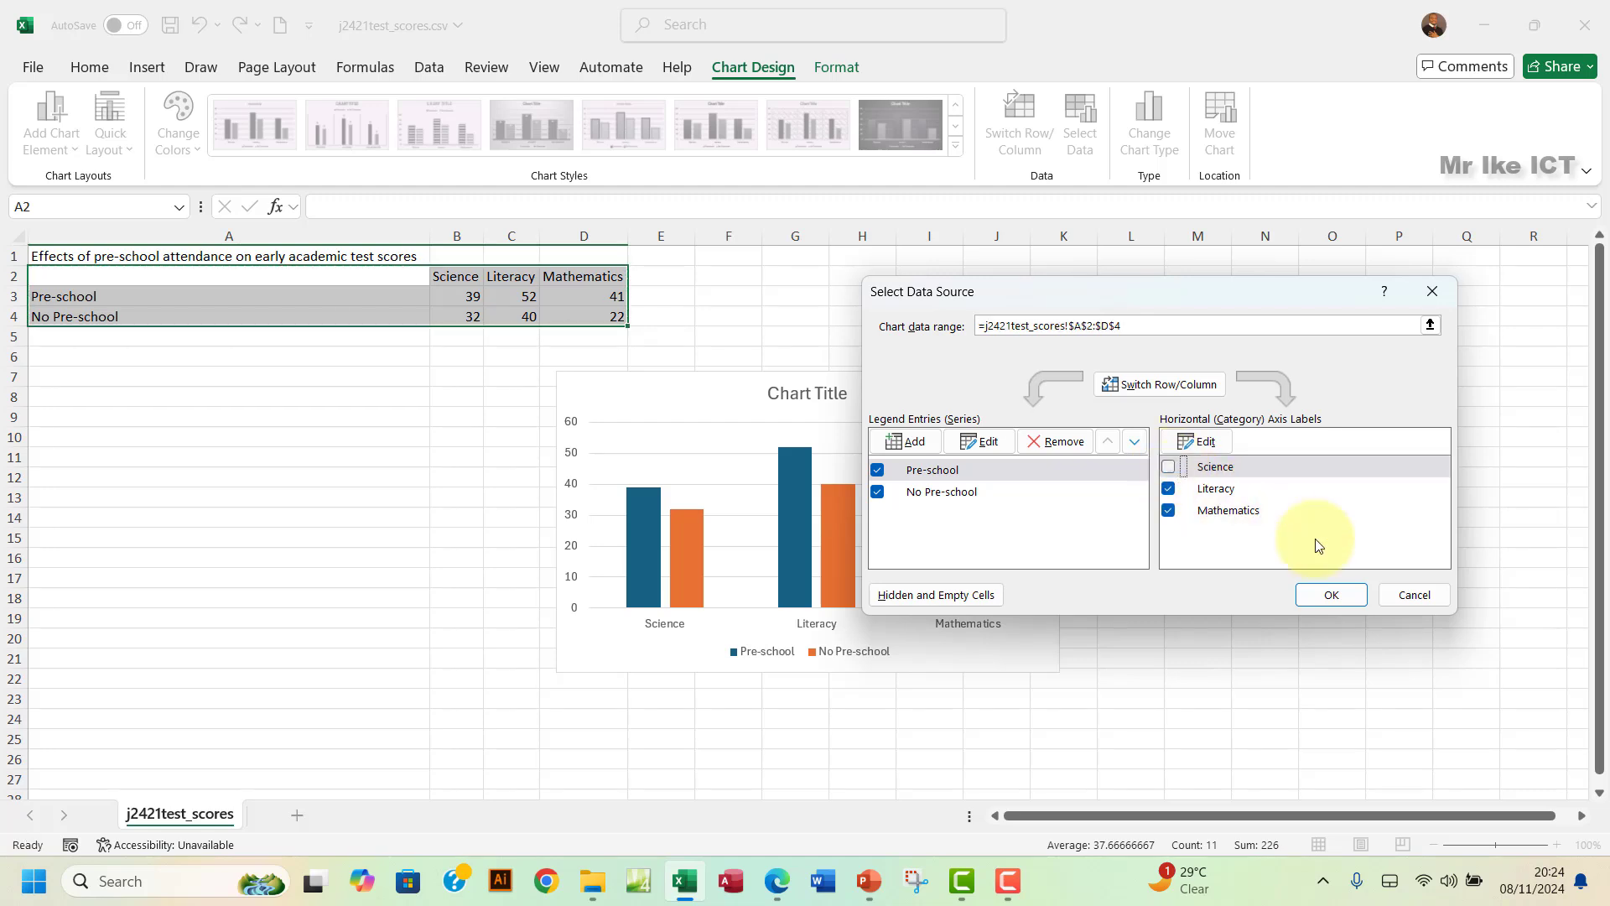
click(1333, 596)
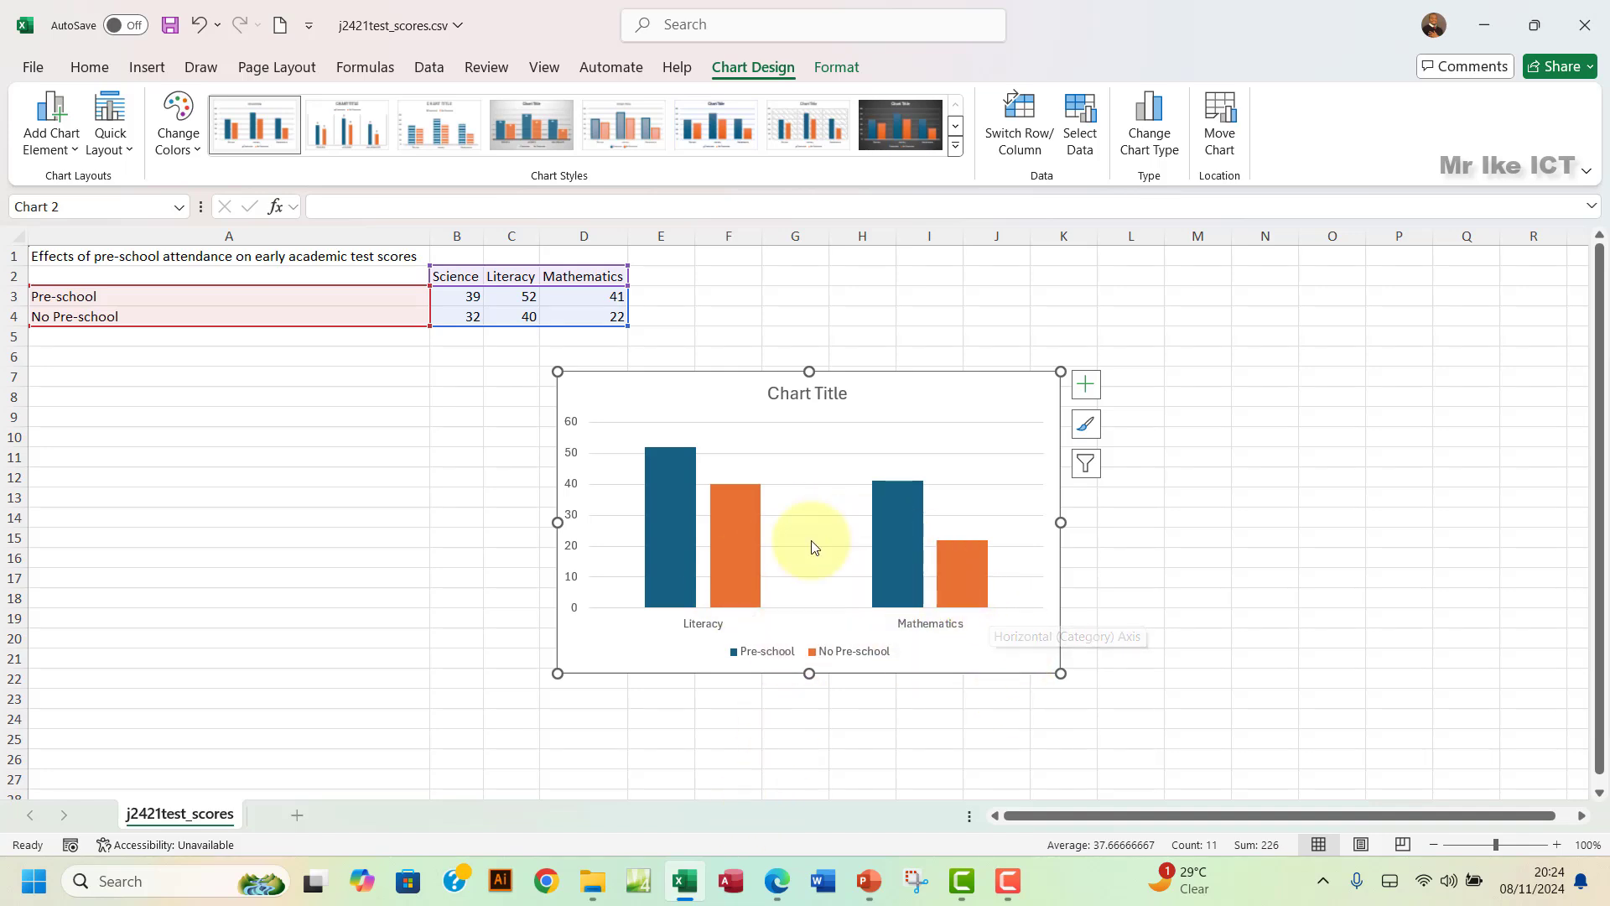
- Replace the new chart's placeholder title with the copied text "Impact of early childcare on test results"
click(811, 399)
drag(845, 395, 763, 392)
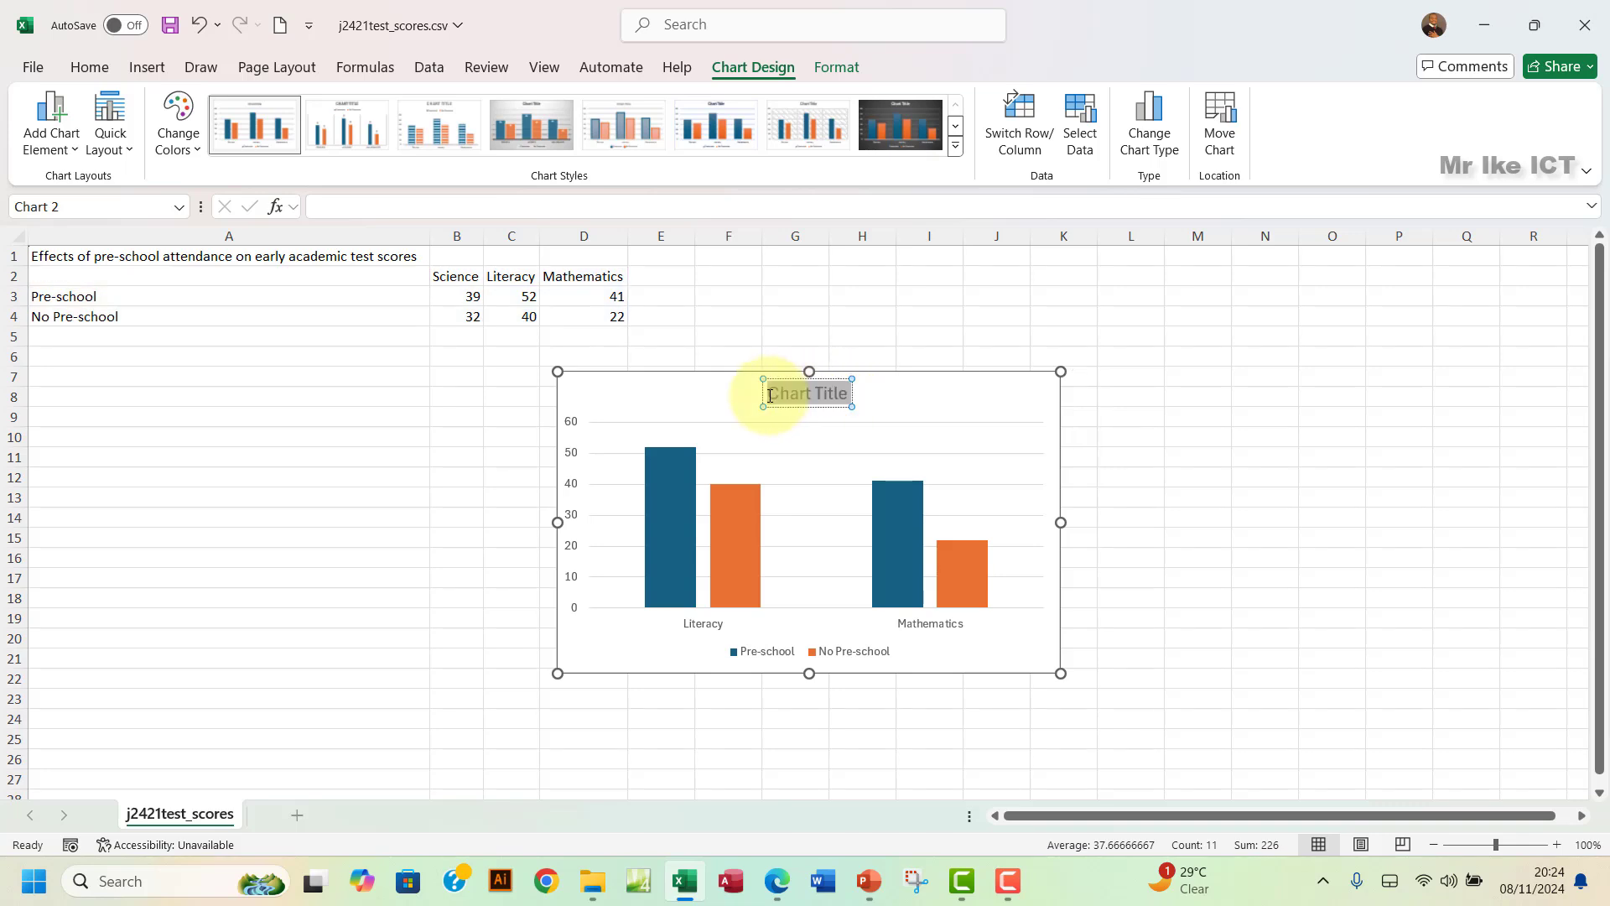
key(ctrl+v)
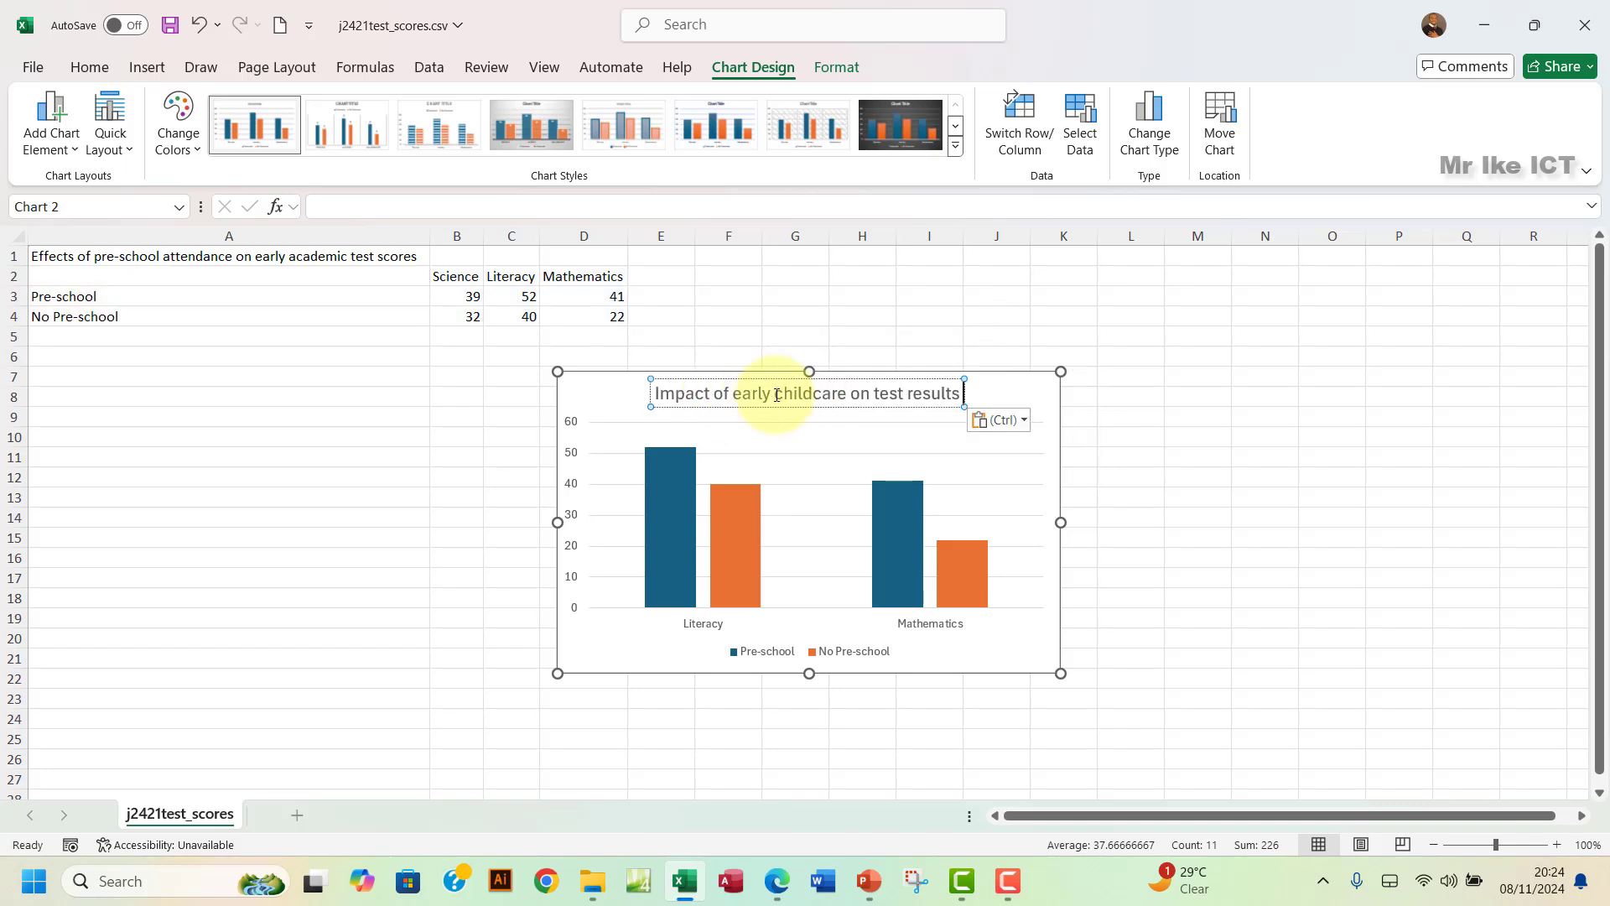
- Read task 25's data label requirement in the question paper, and return to the chart in Excel
click(869, 881)
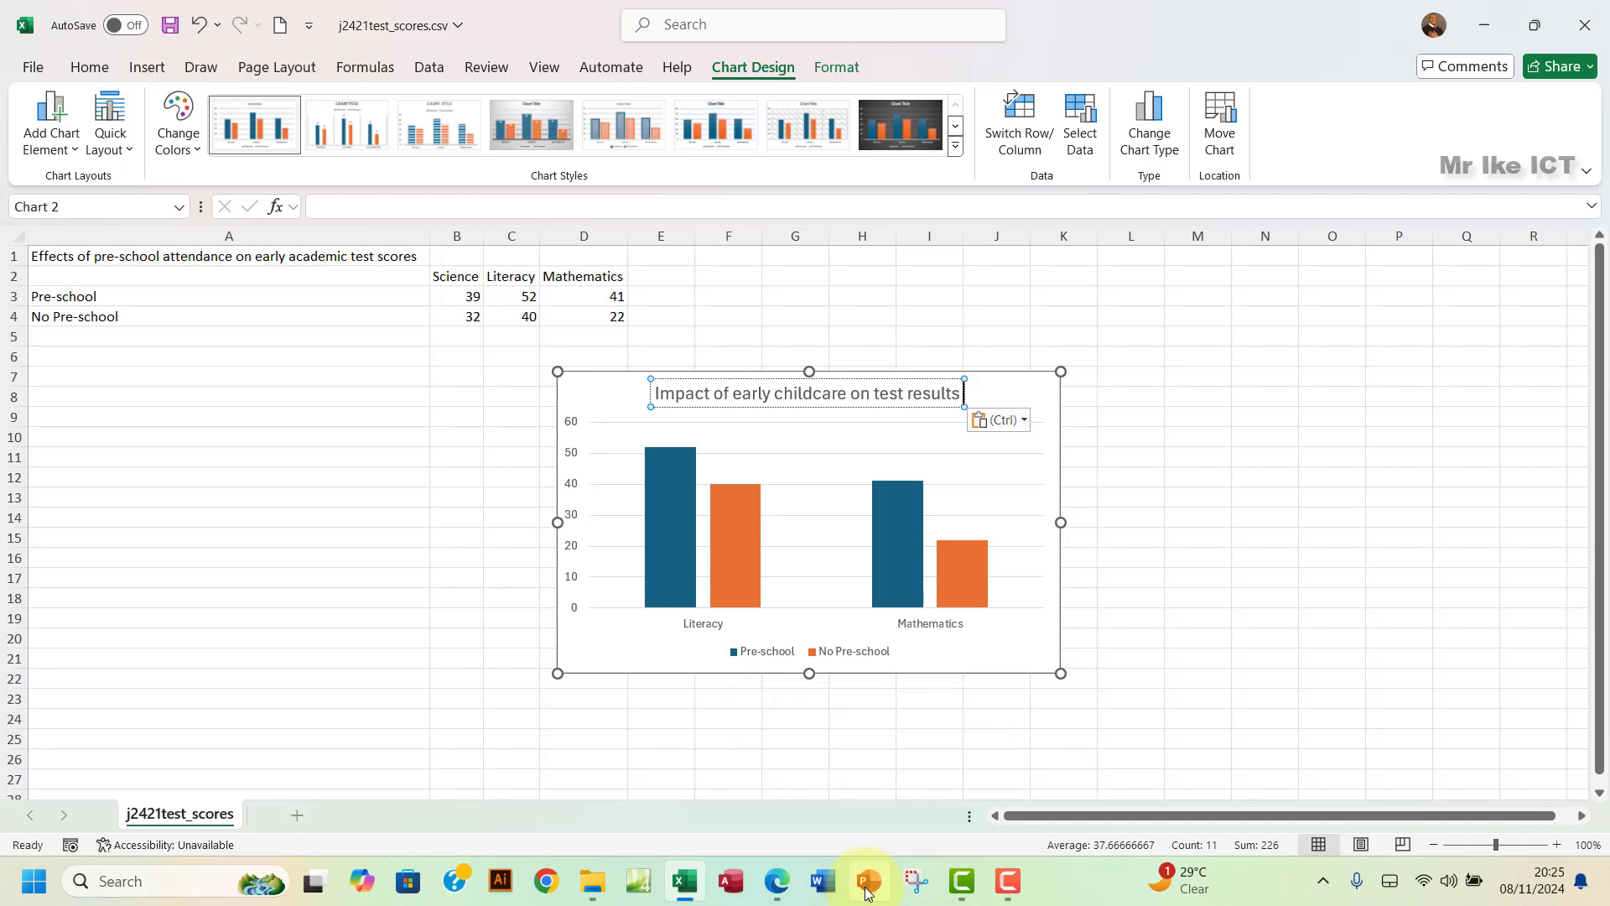
click(776, 883)
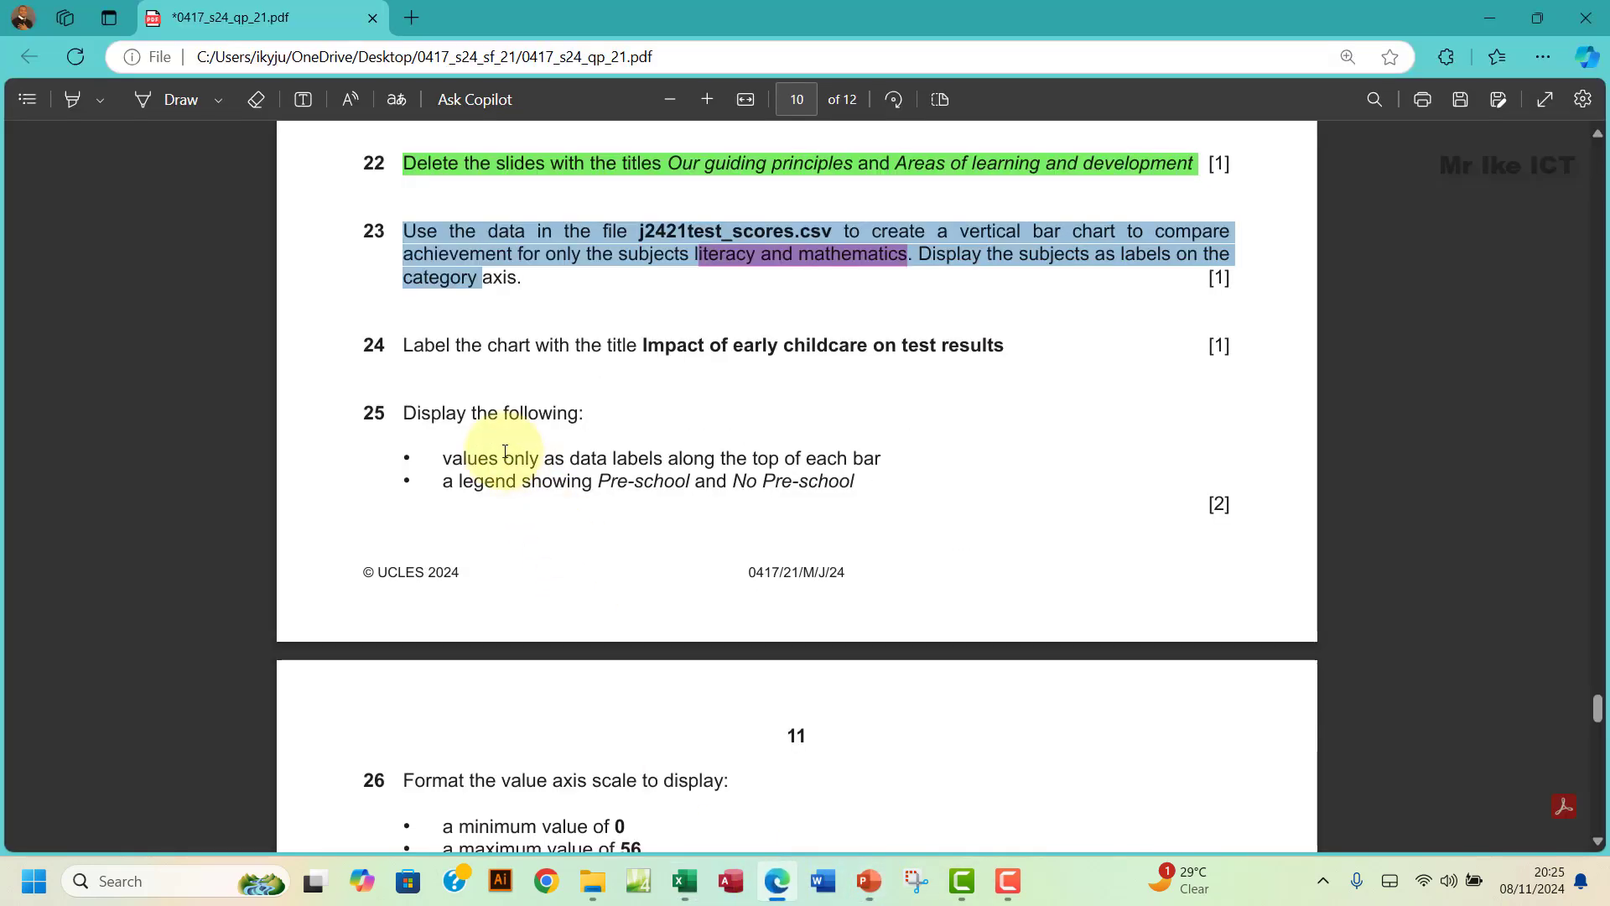
drag(438, 460, 870, 463)
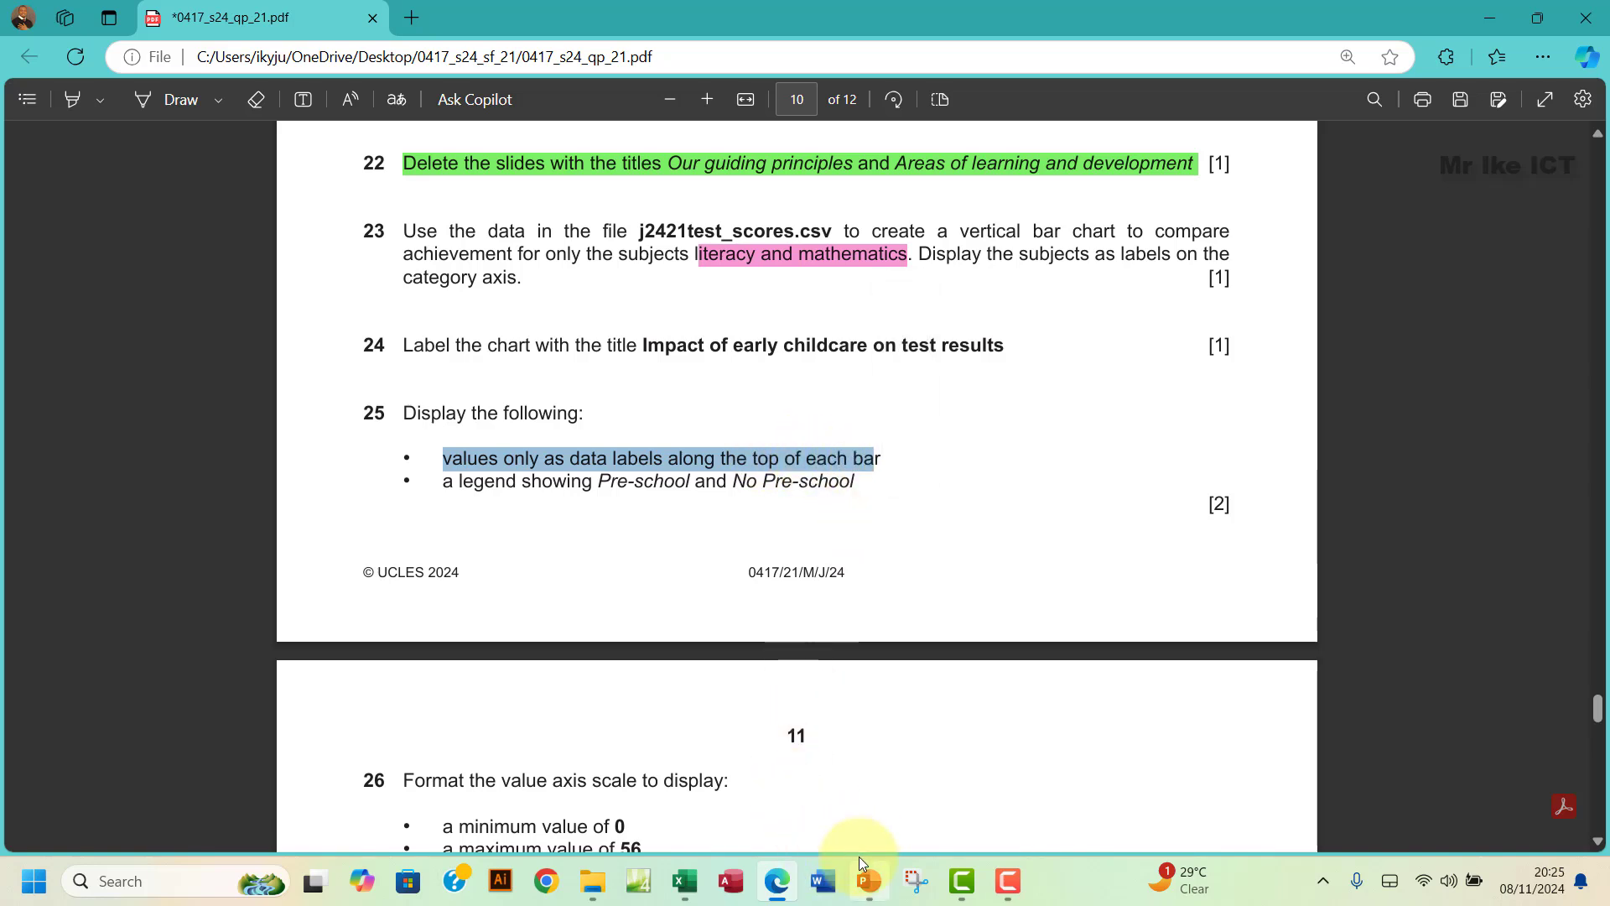
click(685, 881)
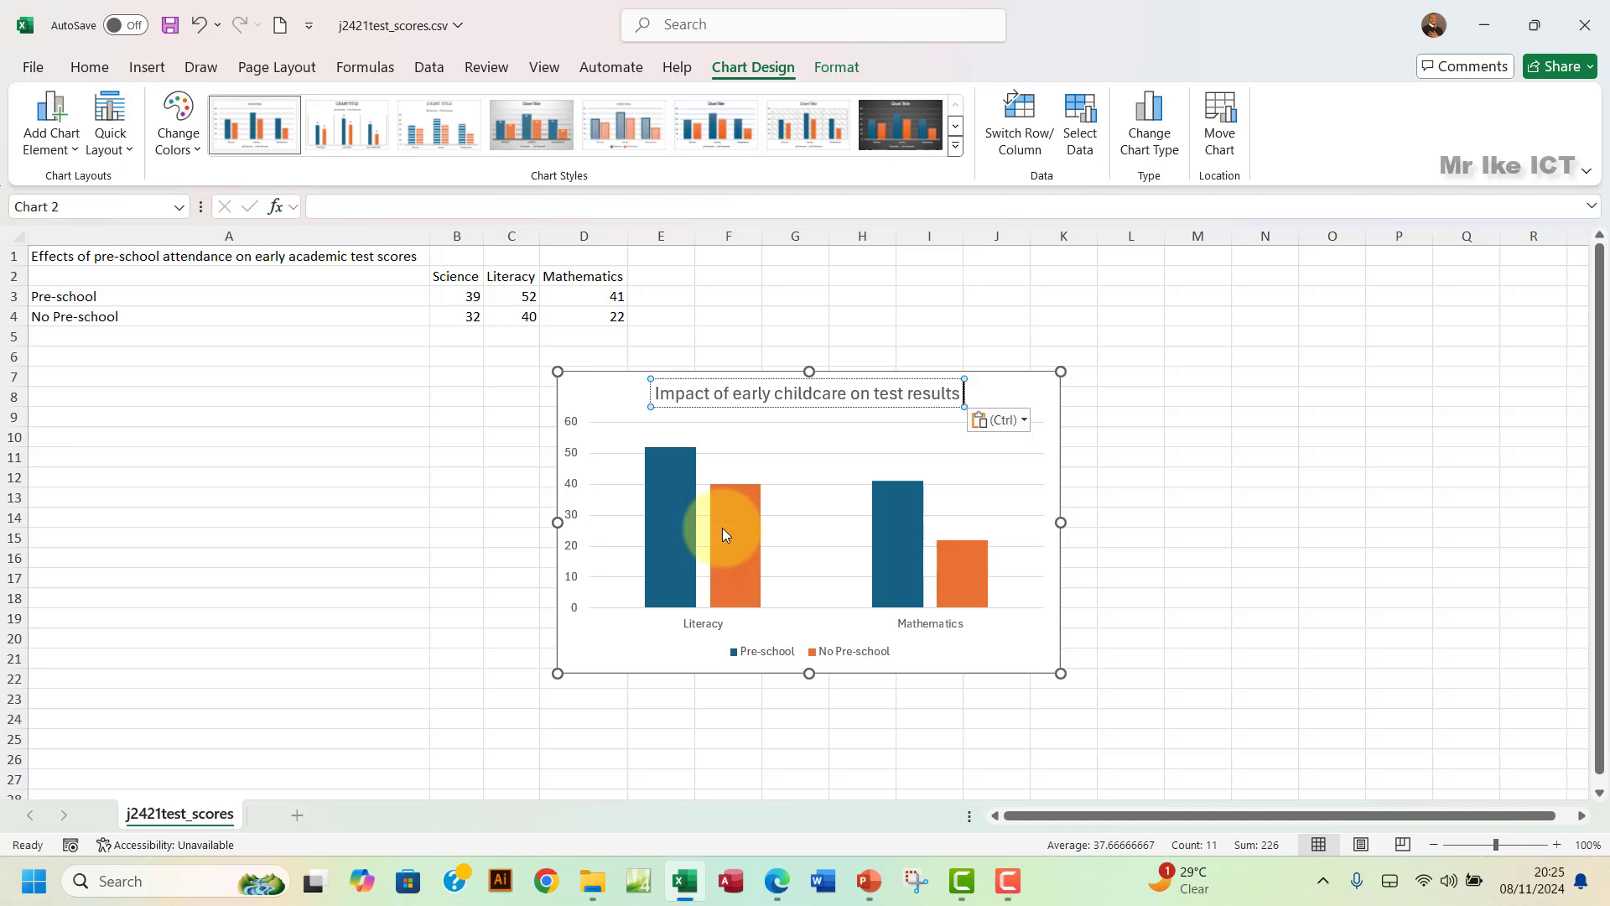
- Add data labels showing the values above the bars of the literacy and mathematics chart
click(1009, 387)
click(1085, 384)
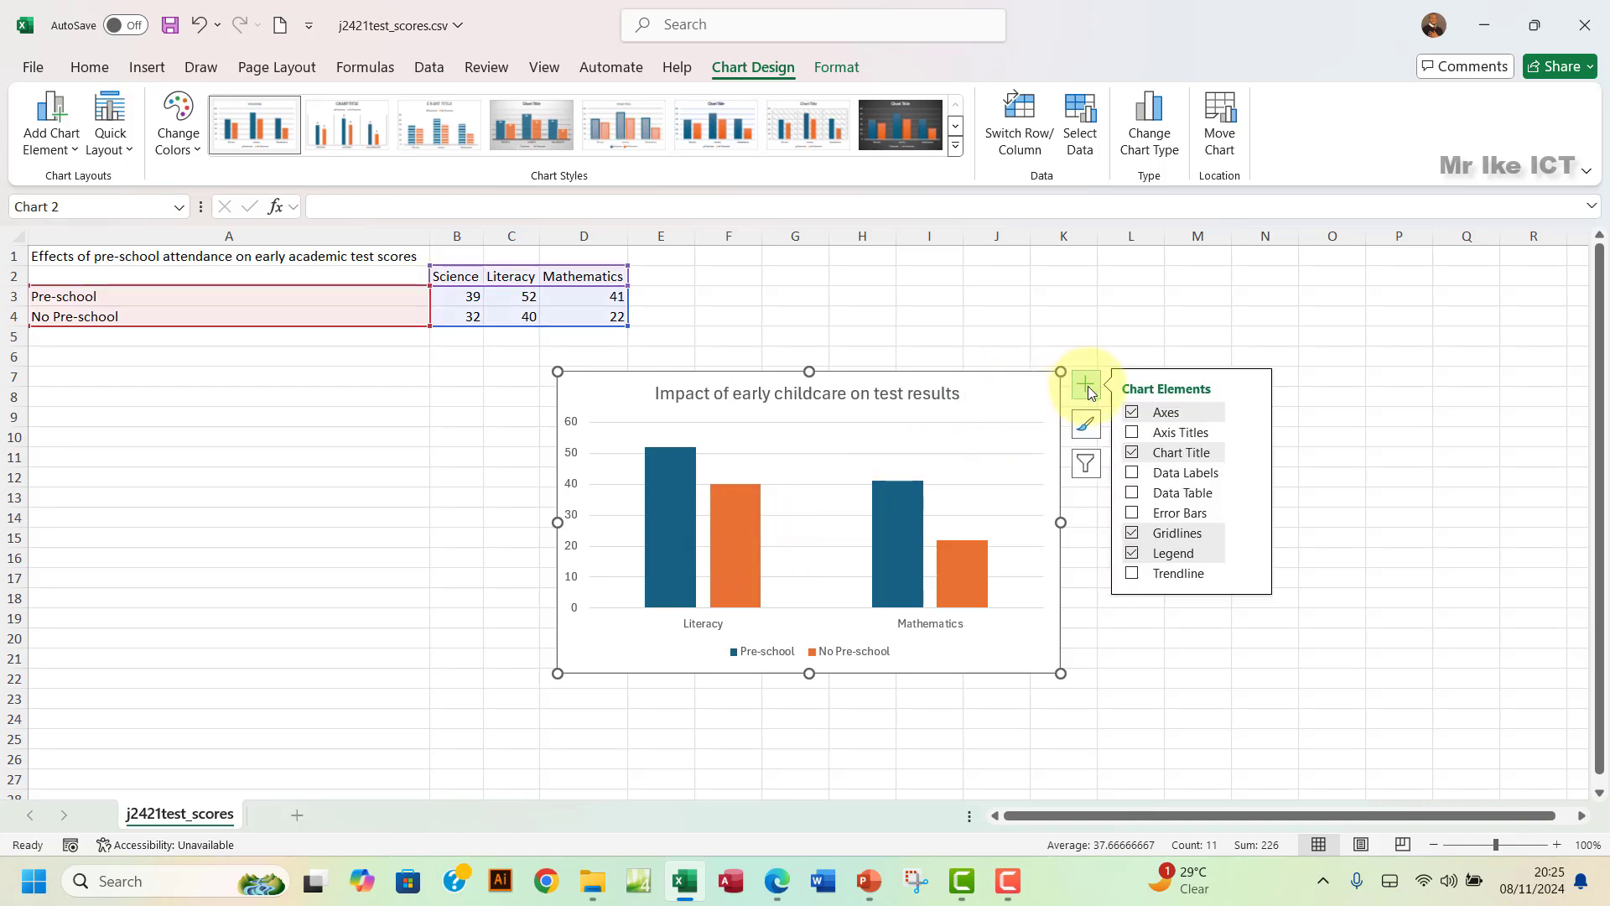
click(1132, 472)
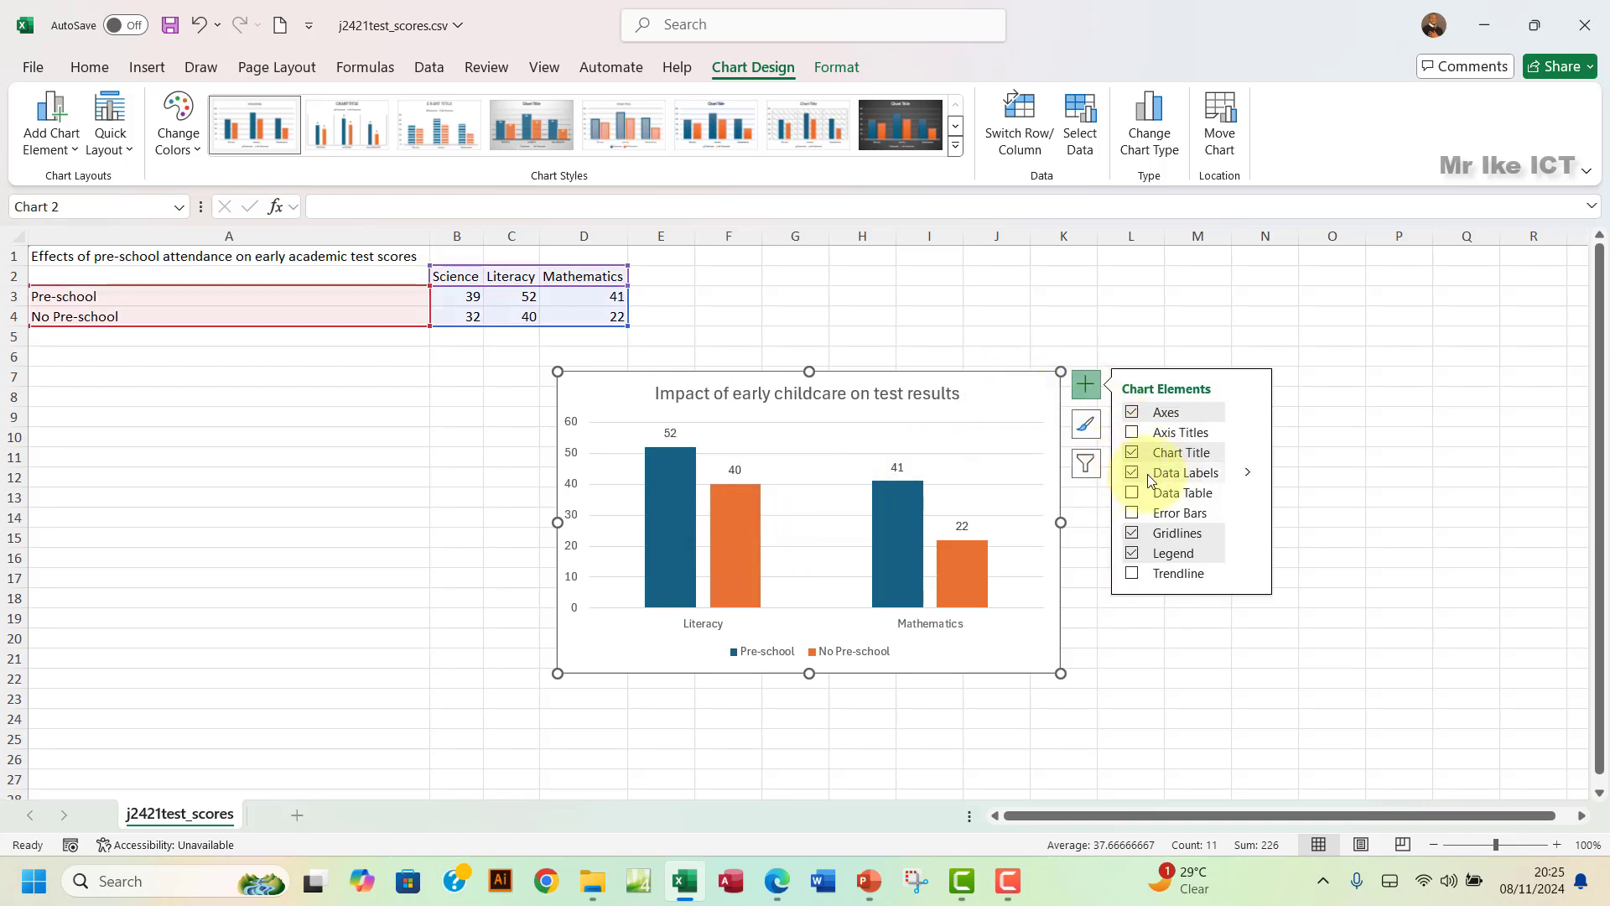
click(881, 317)
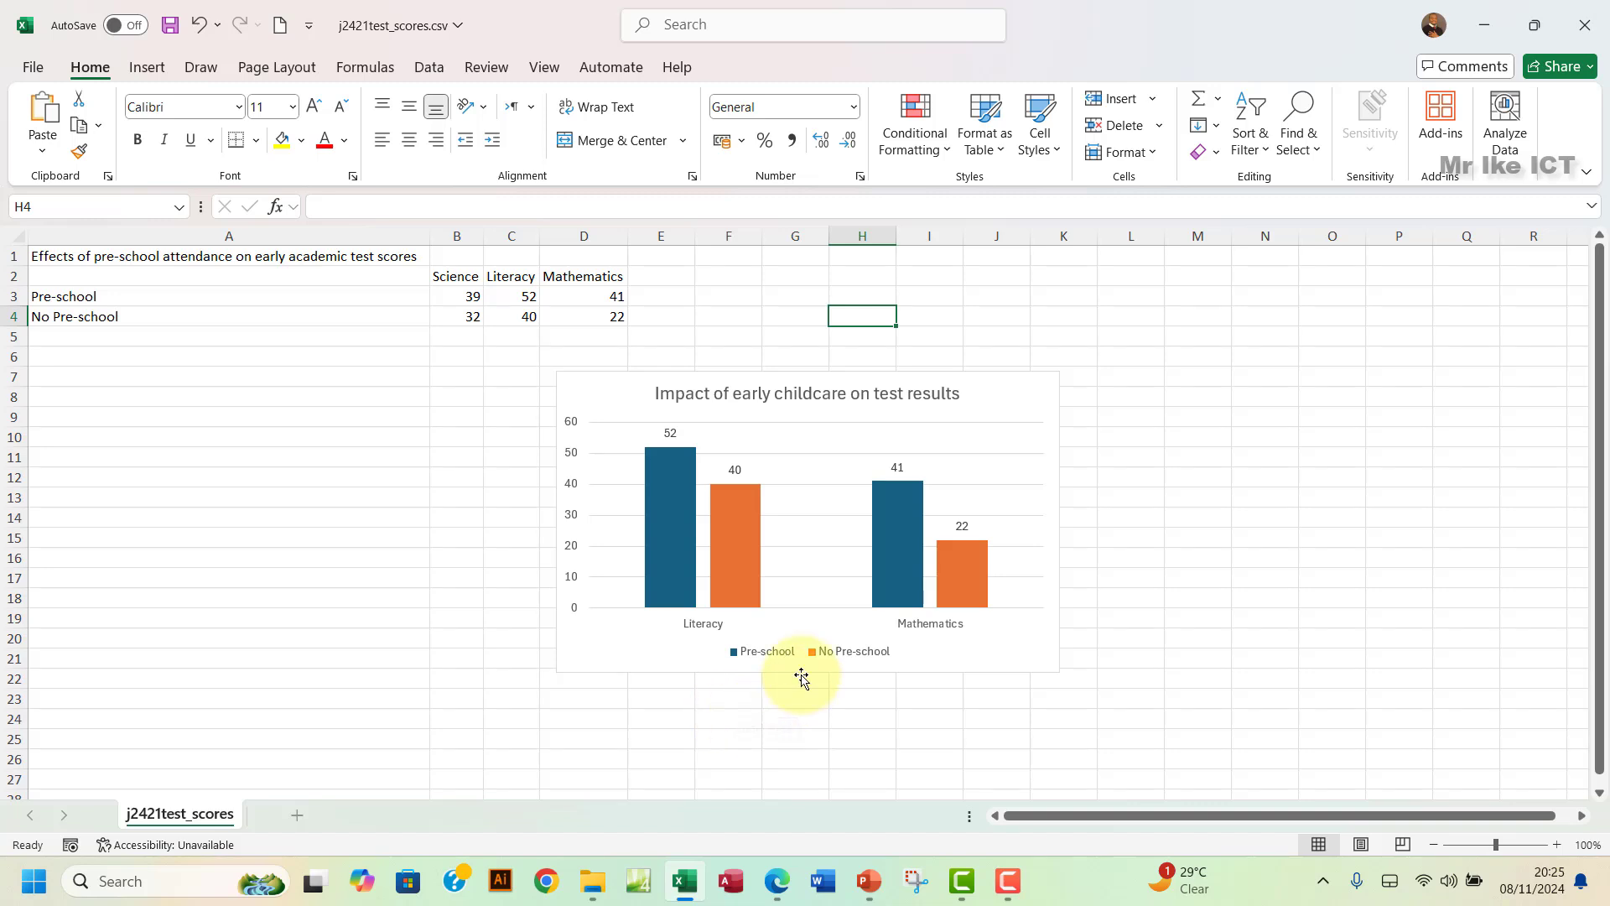
- Highlight tasks 23 to 25 in green in the question paper as completed, and read task 26's axis requirements
click(776, 881)
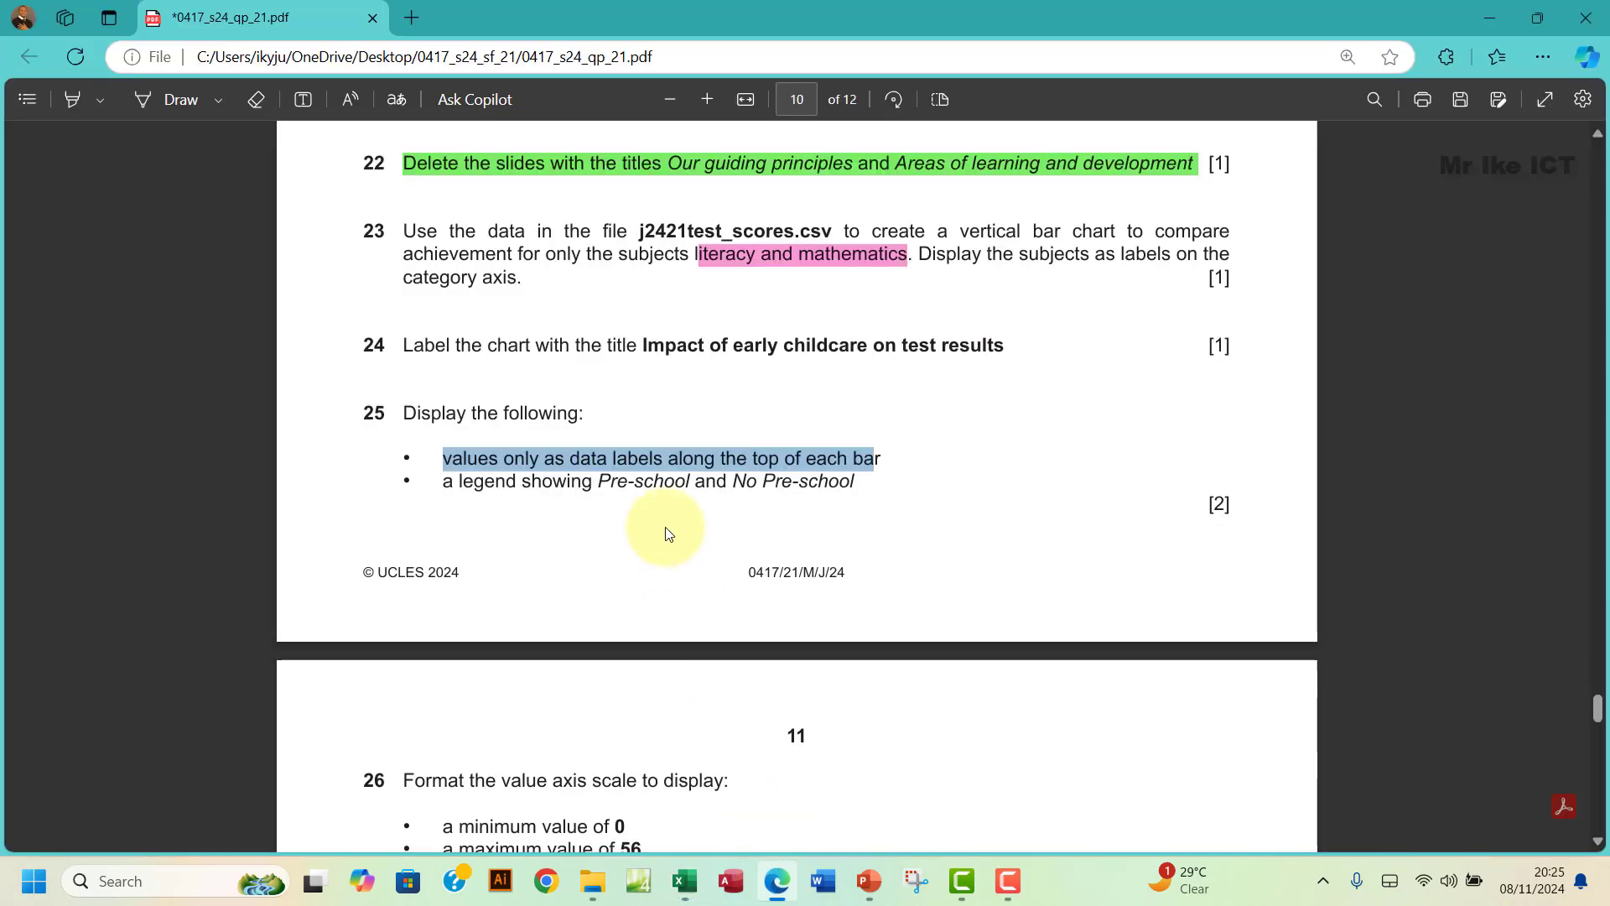
click(400, 343)
drag(404, 230, 860, 489)
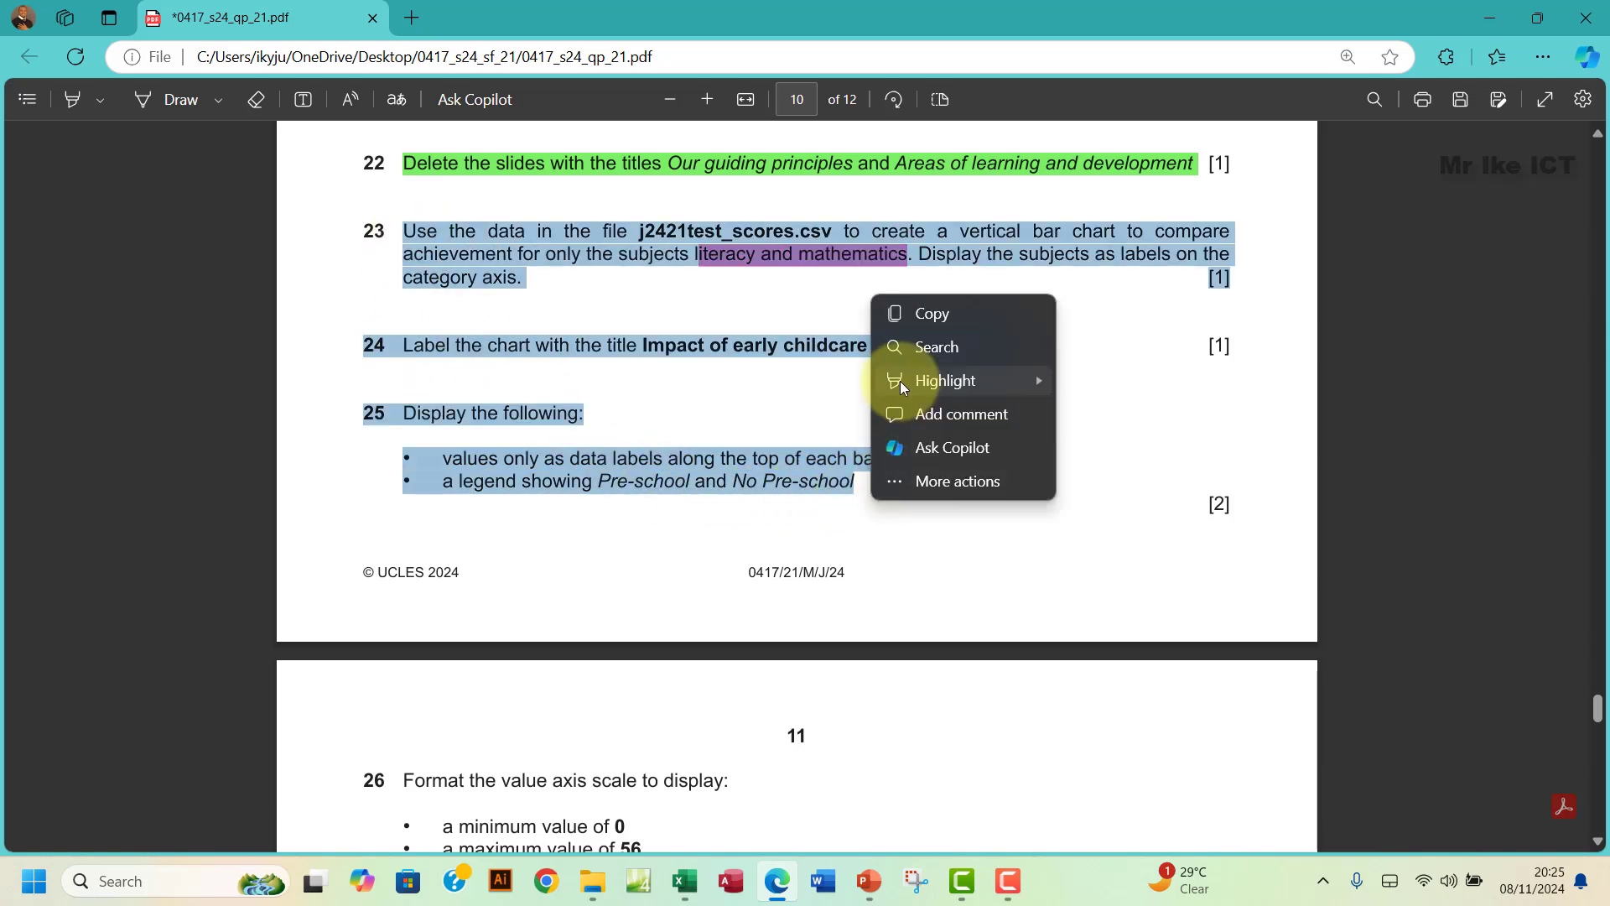
mouse_move(899, 381)
click(1109, 413)
scroll(671, 554, down, 1)
scroll(675, 557, down, 3)
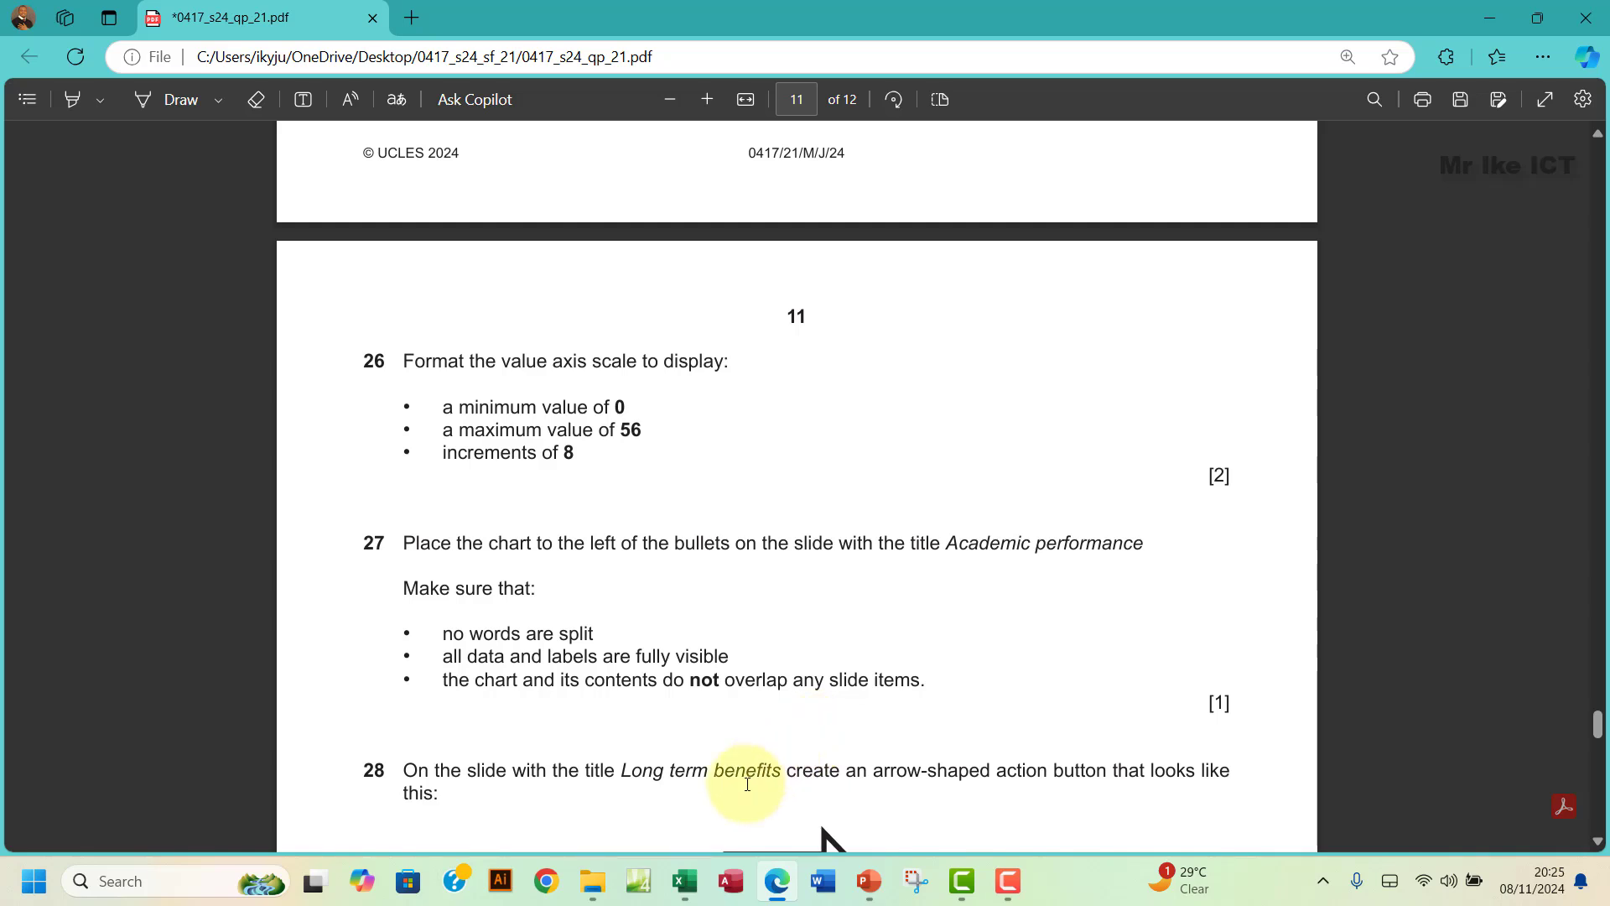
- Set the chart's value axis to a maximum of 56 and major units of 8, checking the values against task 26
click(685, 881)
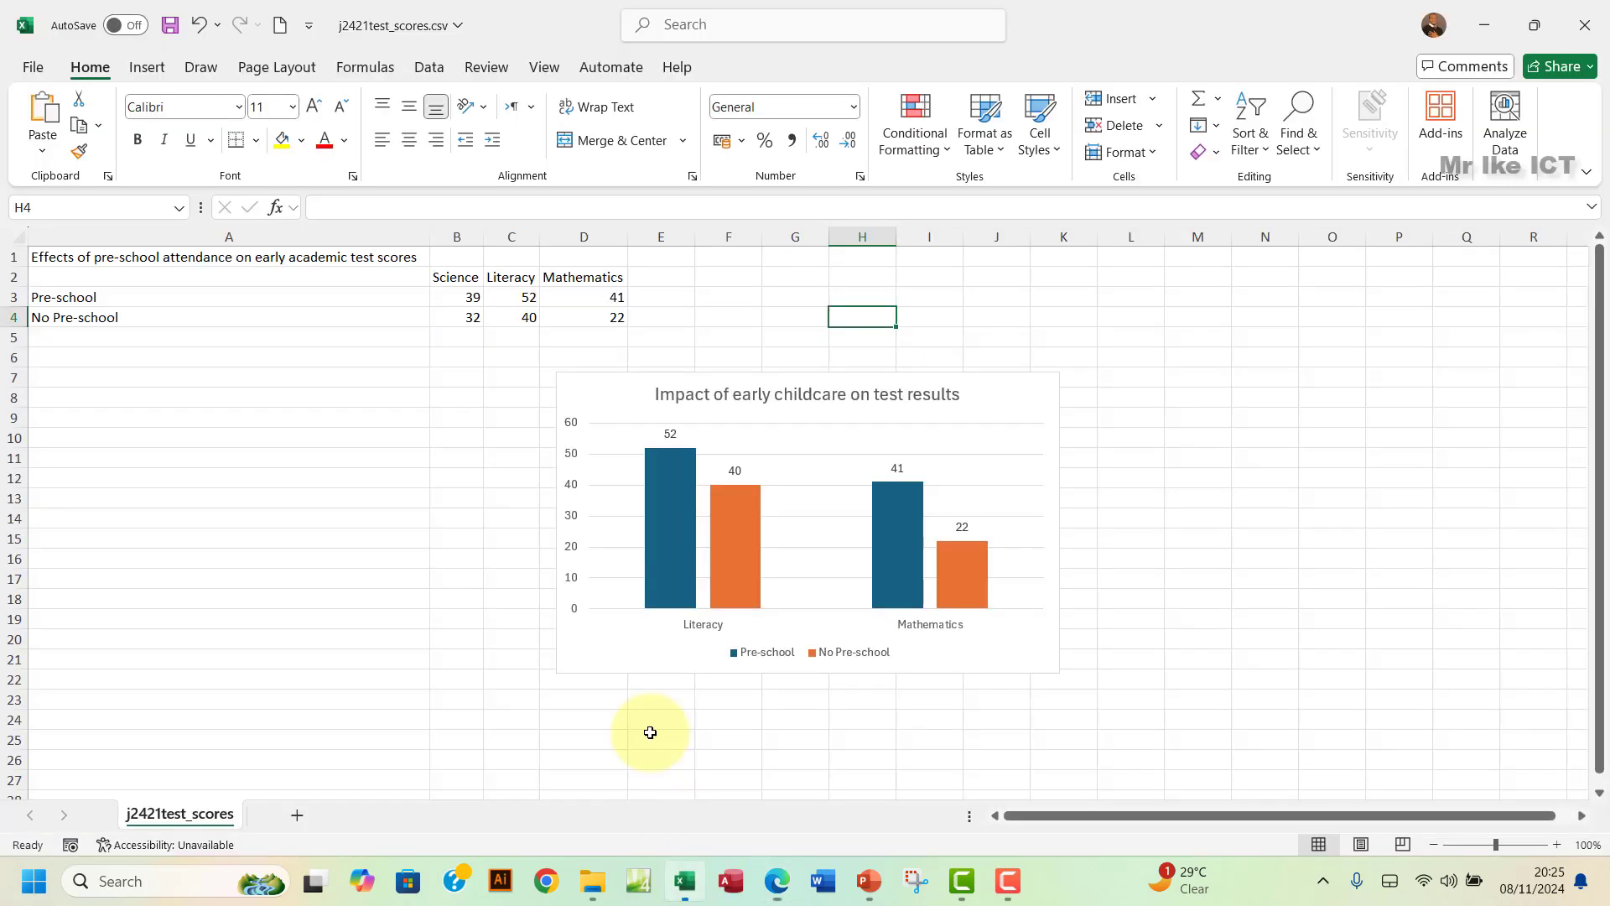
click(573, 485)
right_click(574, 485)
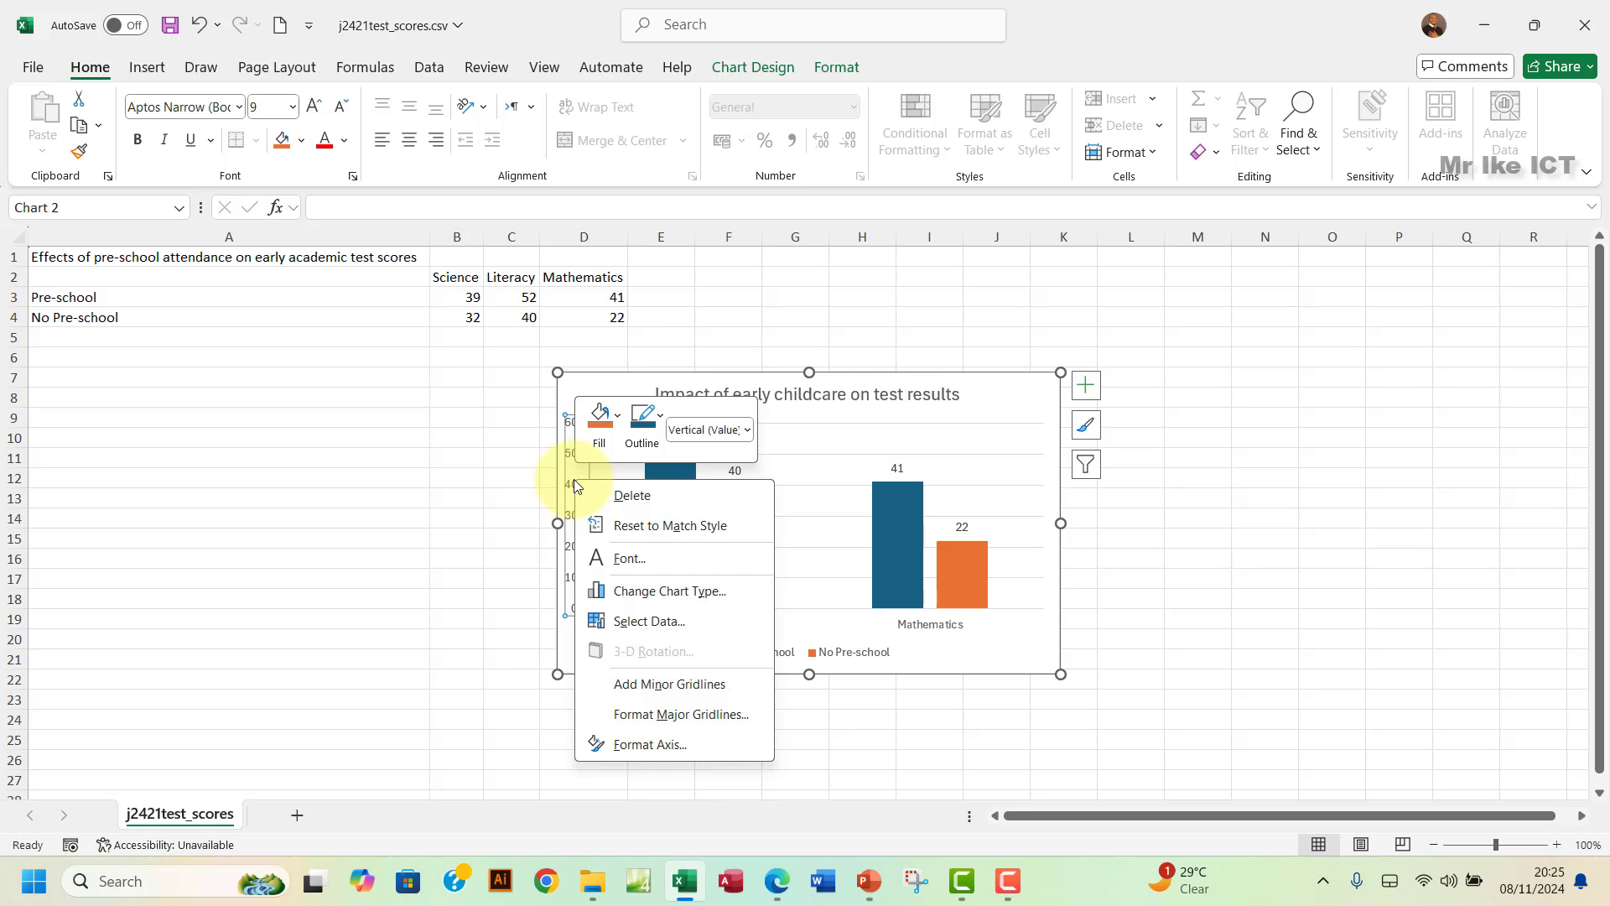
click(644, 747)
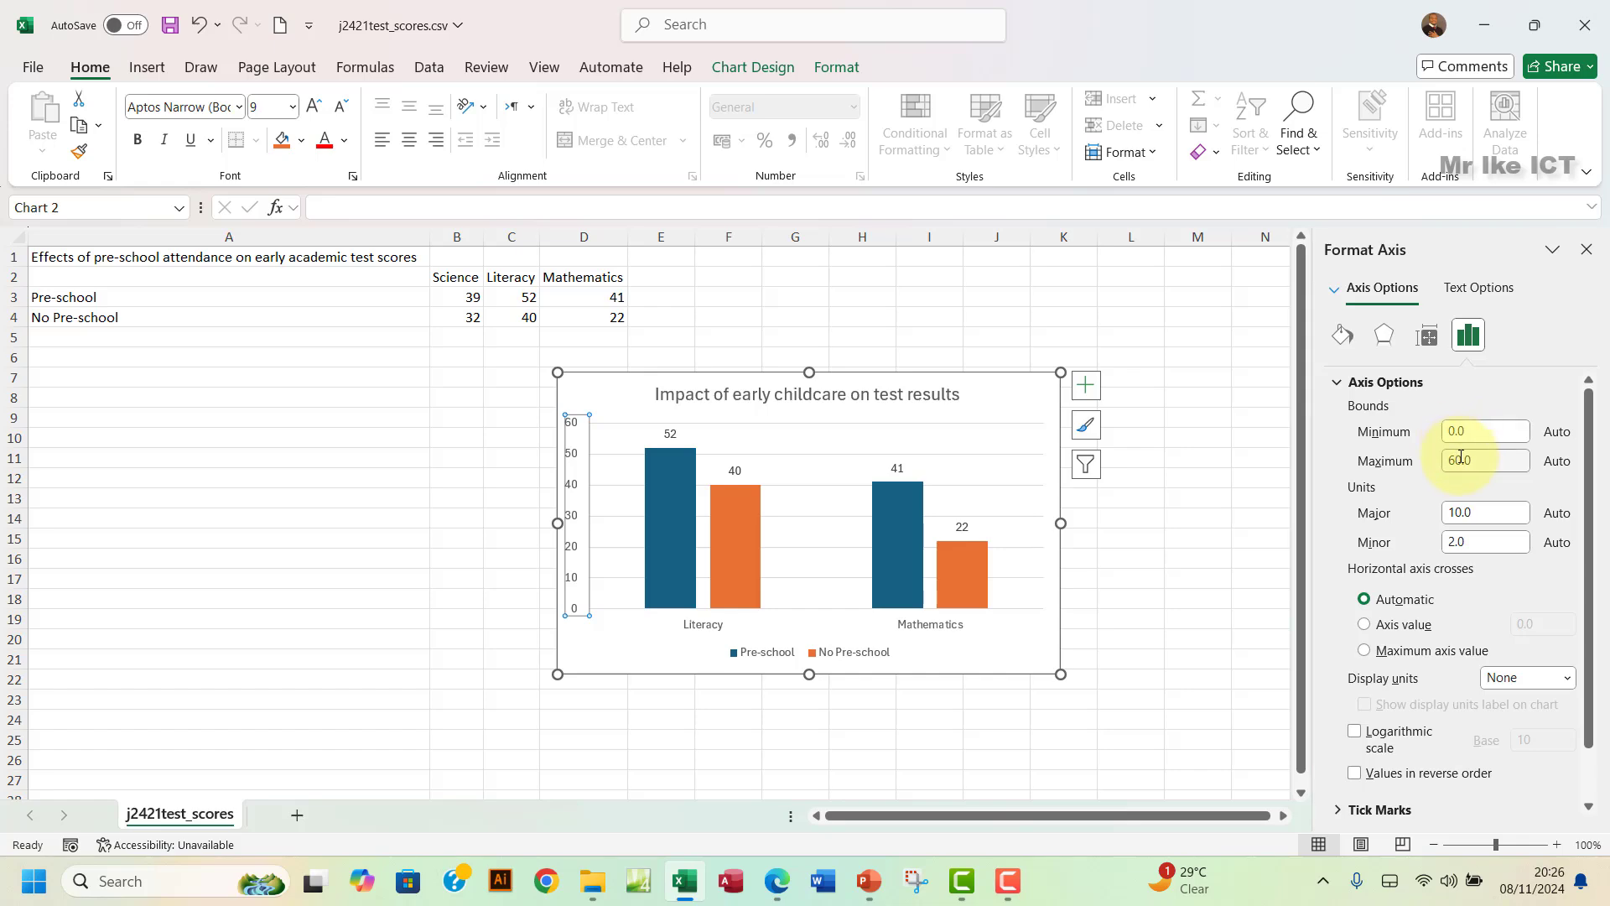
click(779, 881)
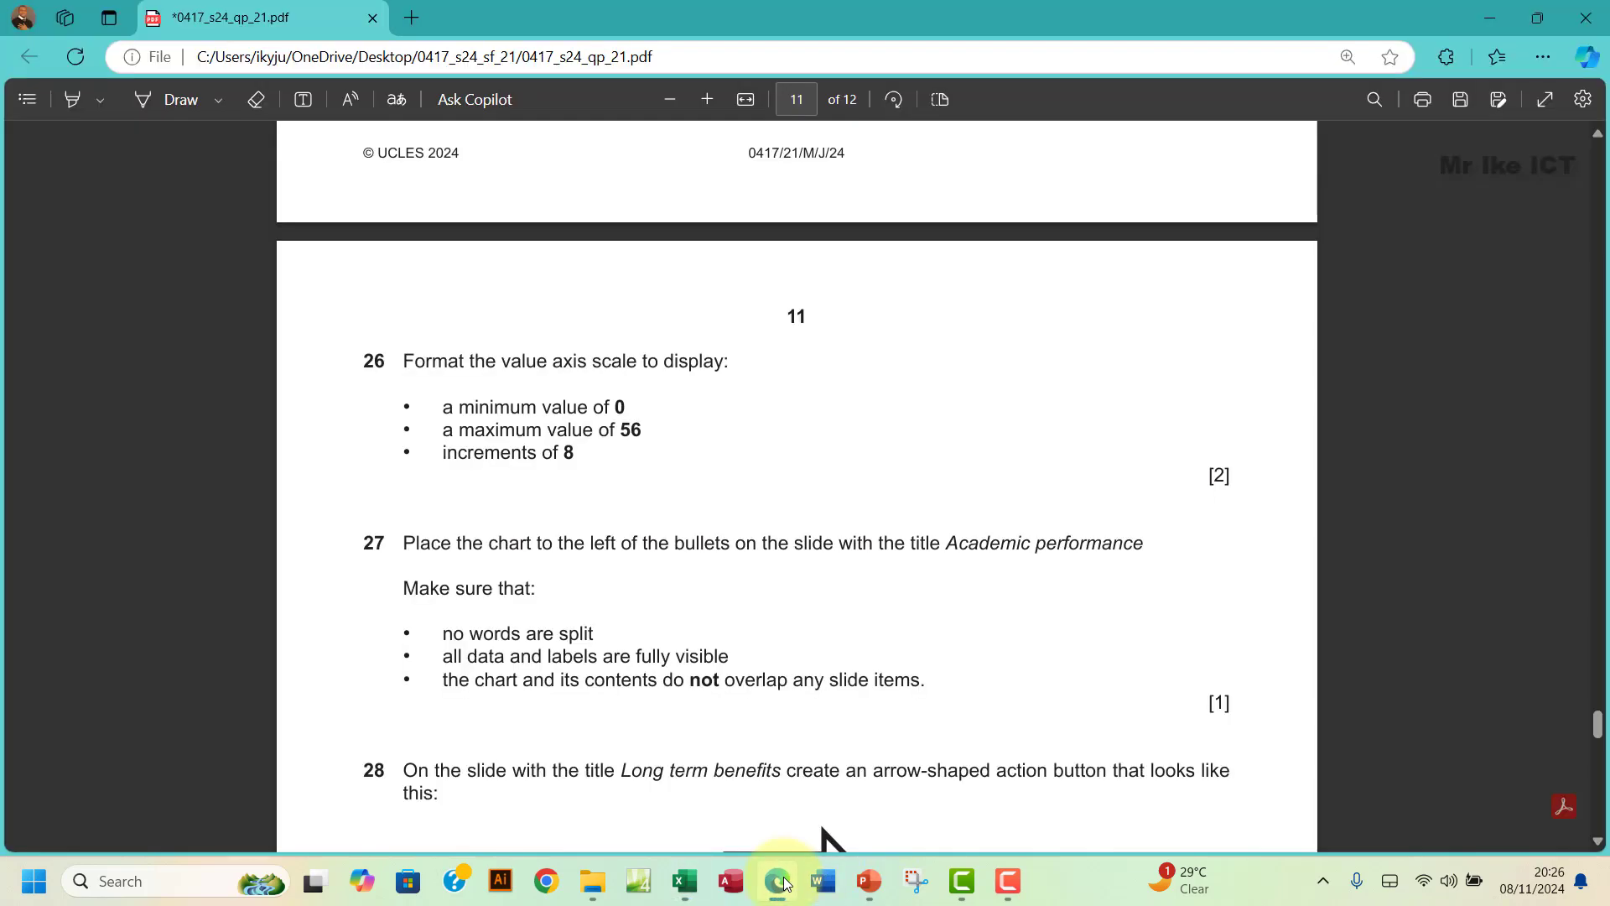
click(779, 881)
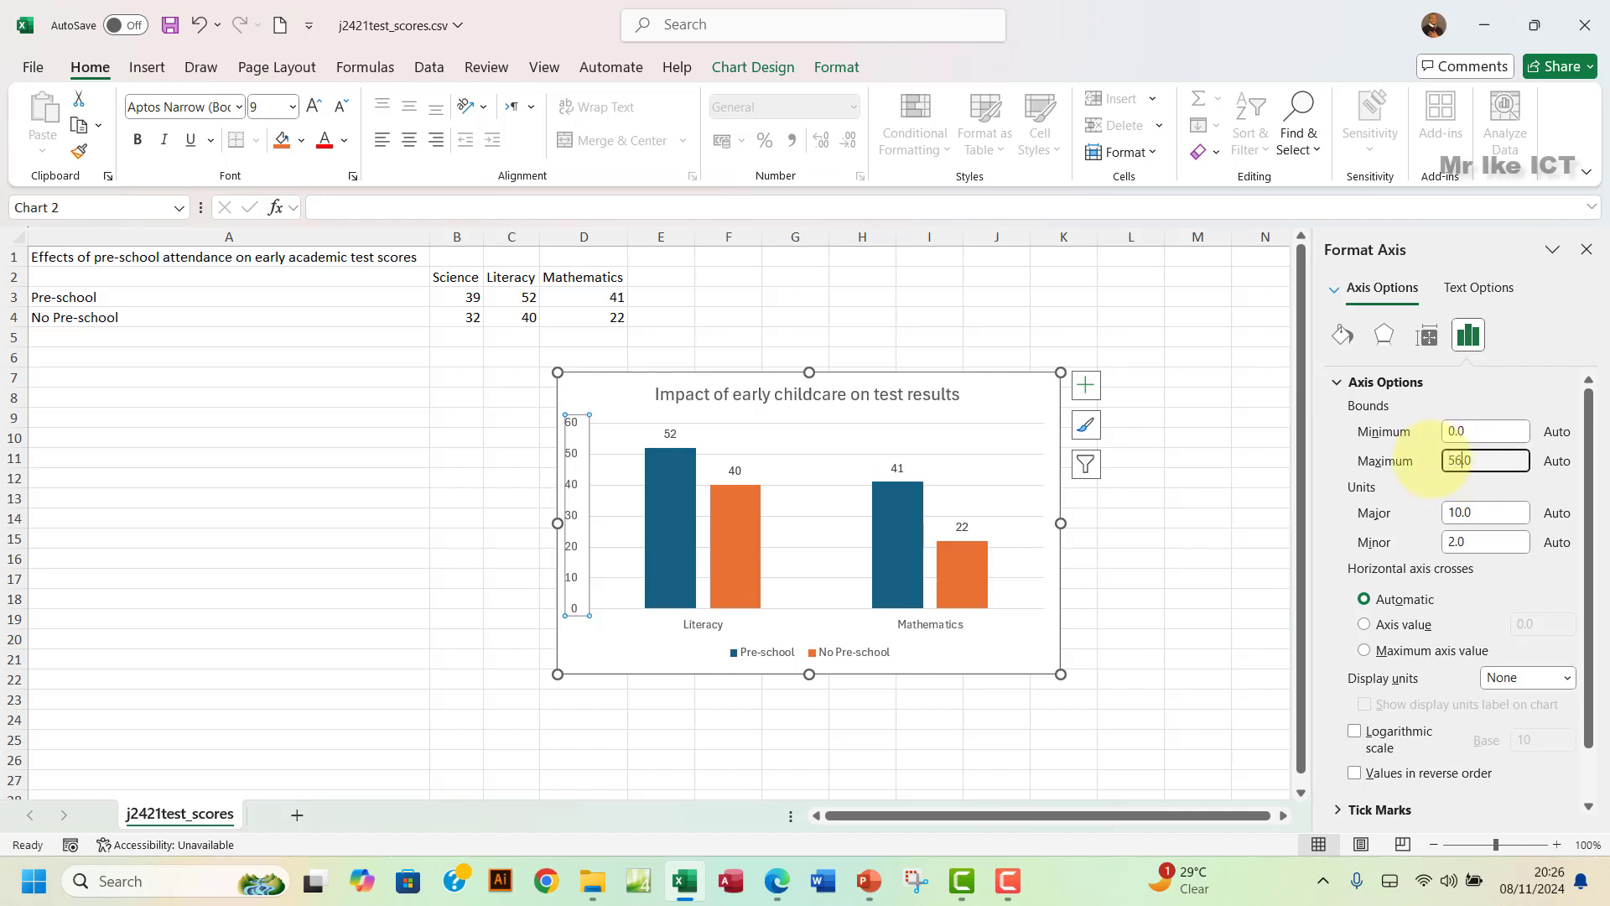
click(1458, 512)
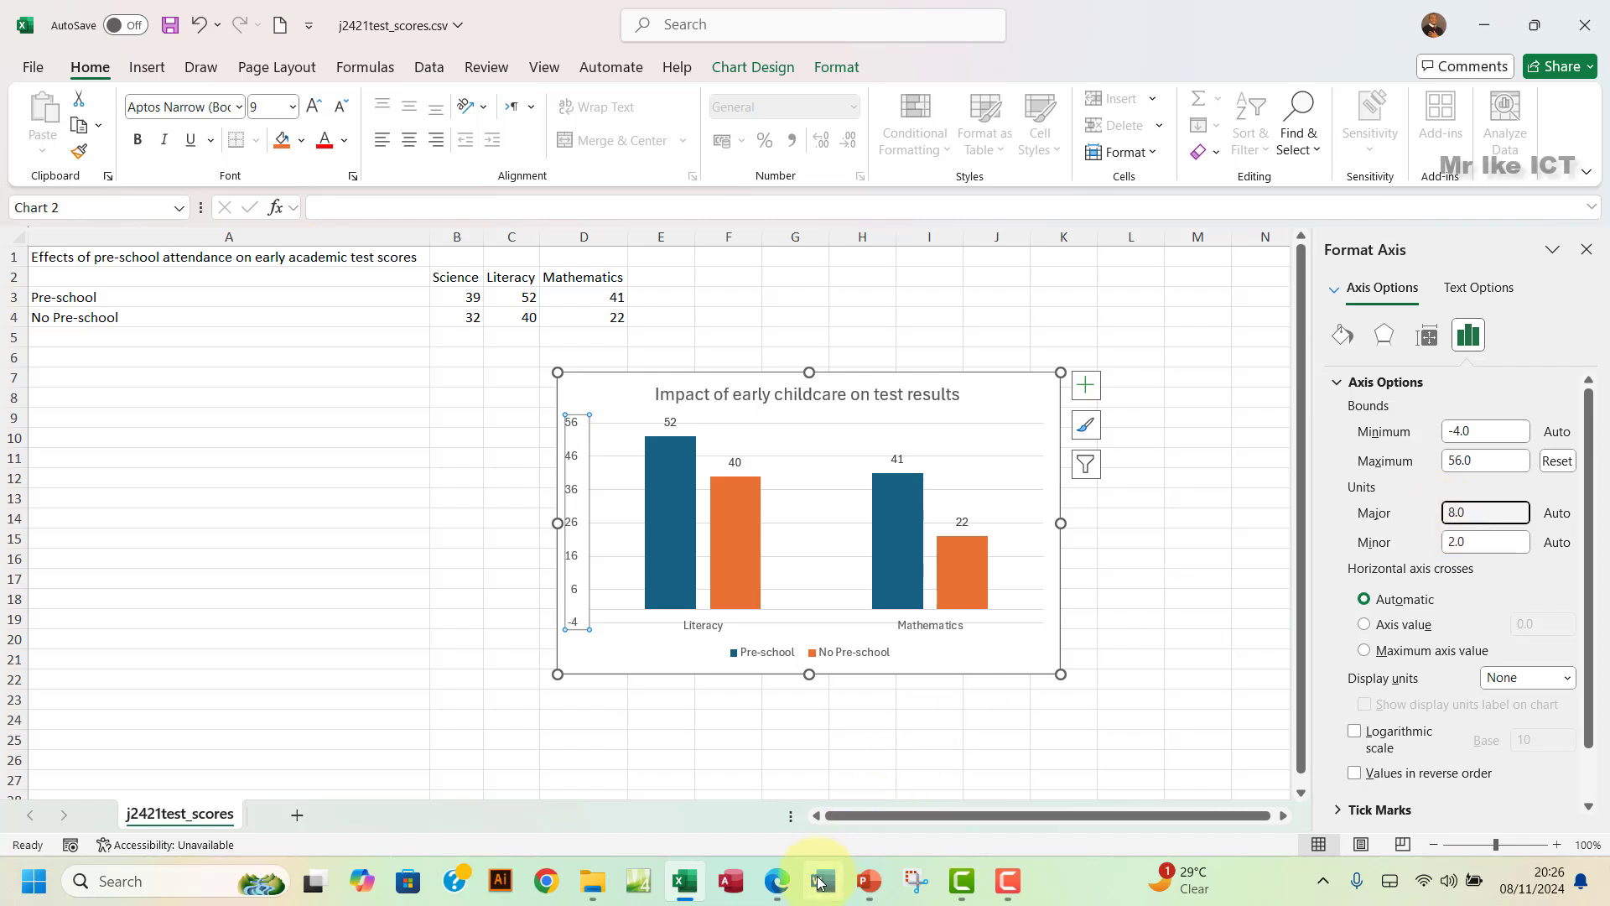
click(774, 889)
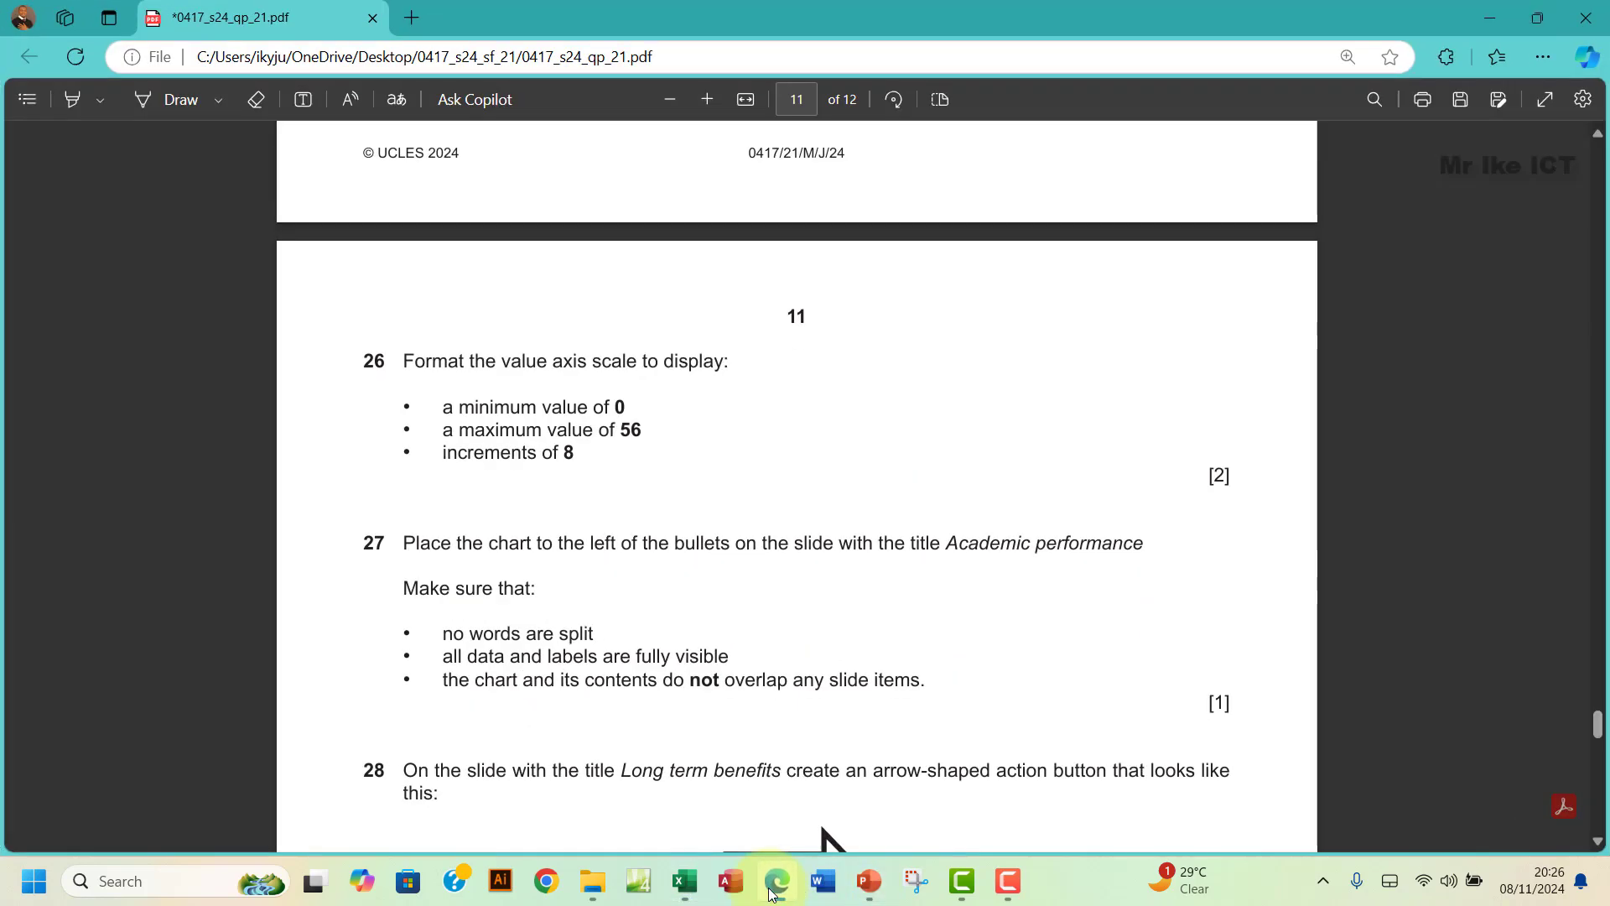
click(772, 891)
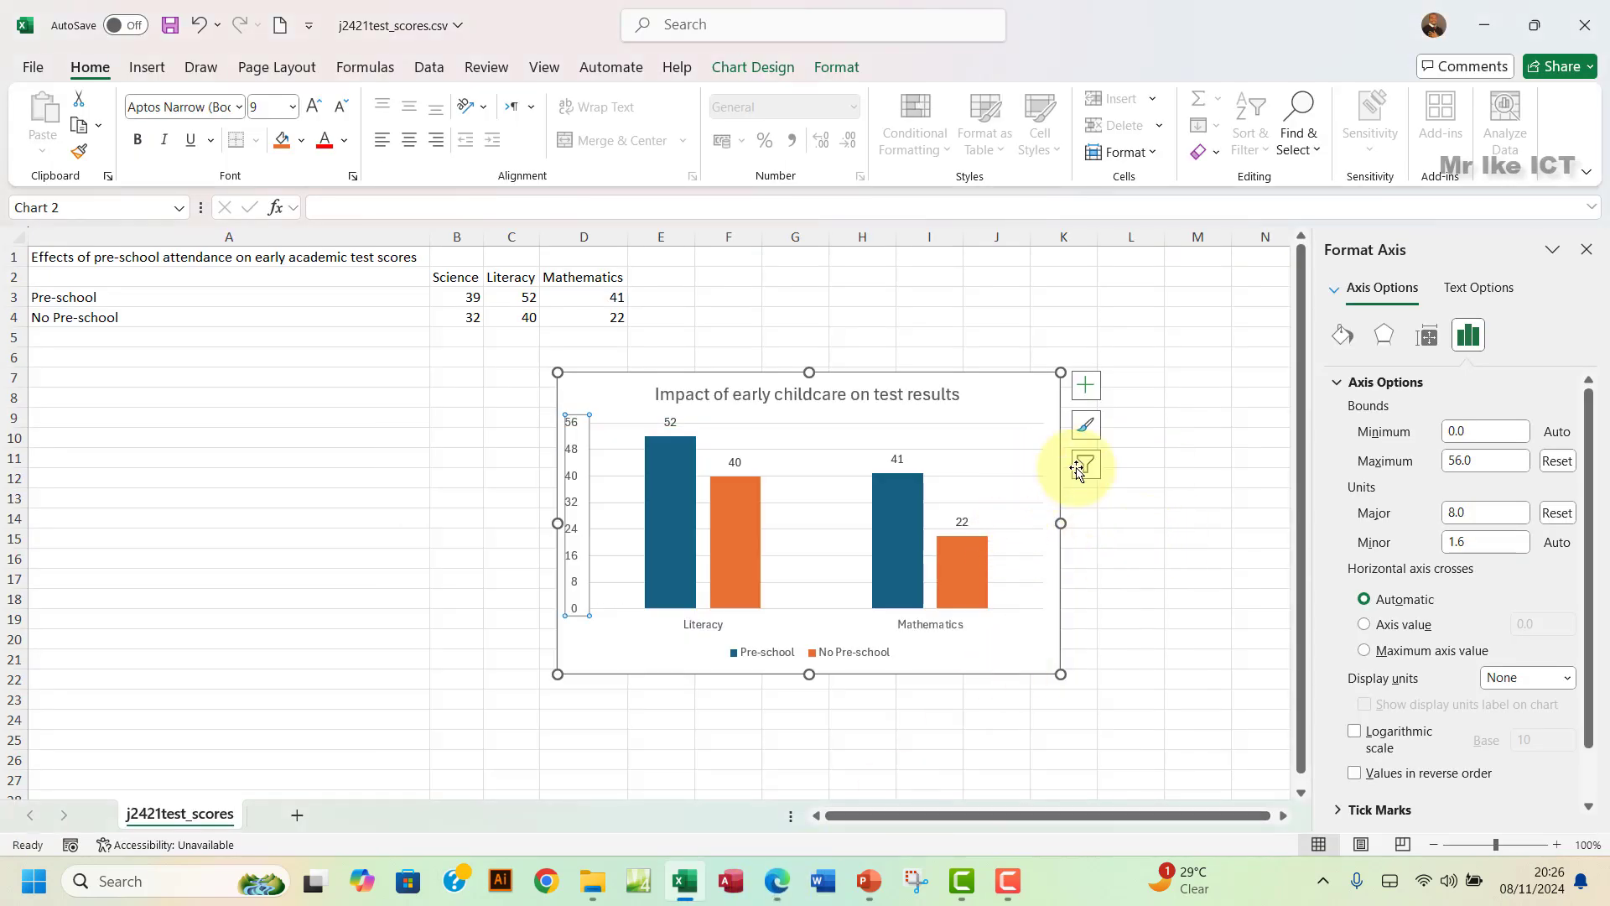
click(1121, 504)
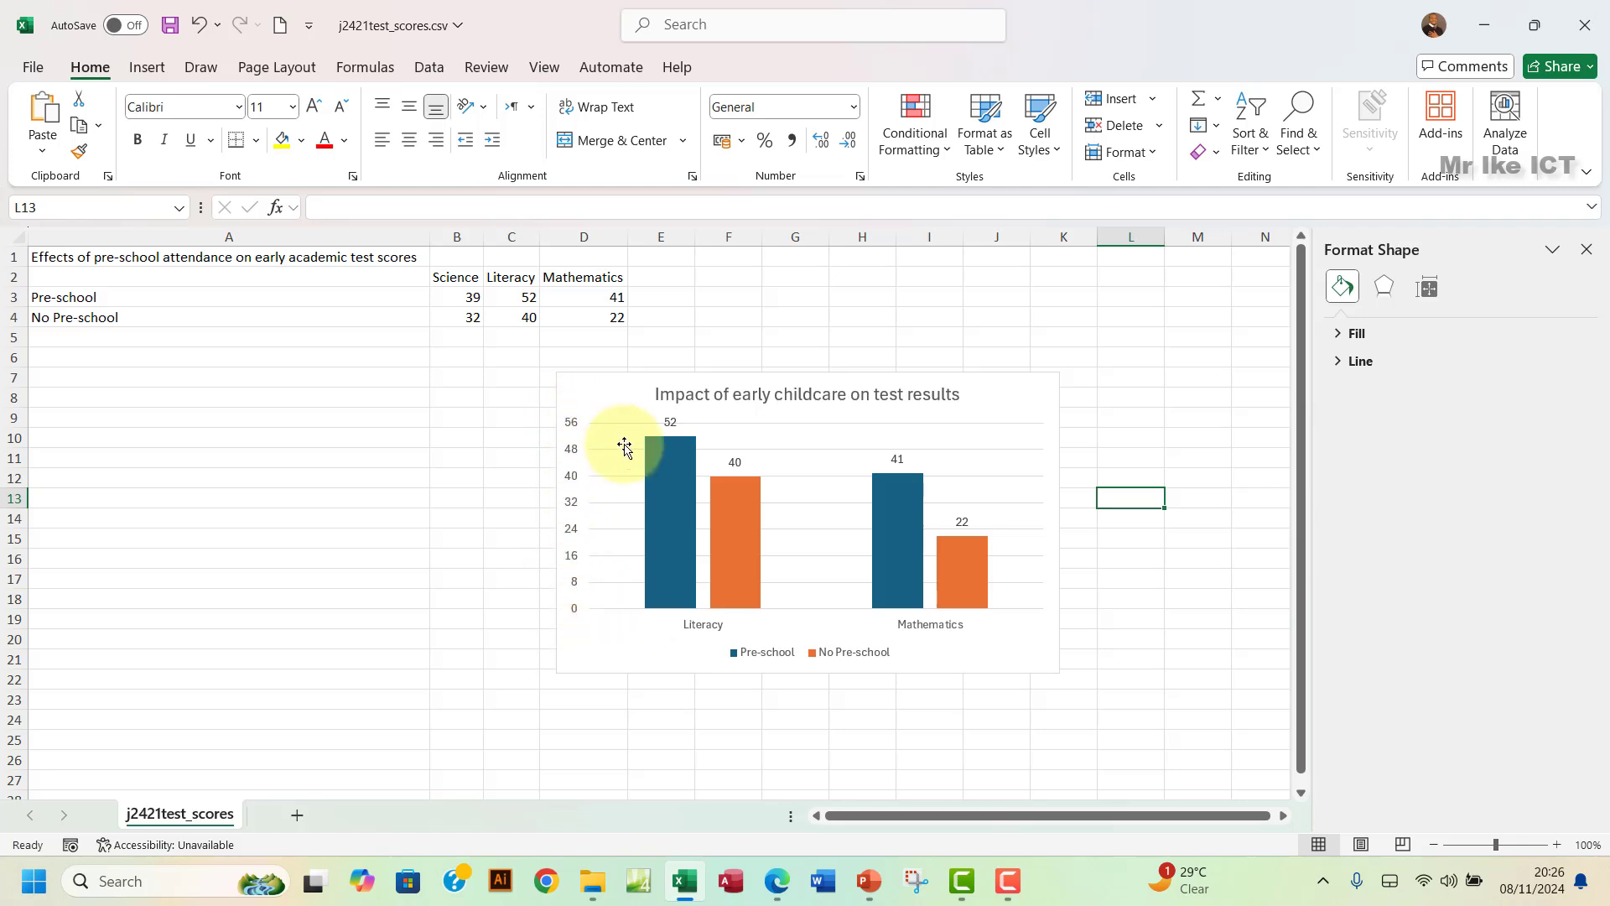
click(1586, 249)
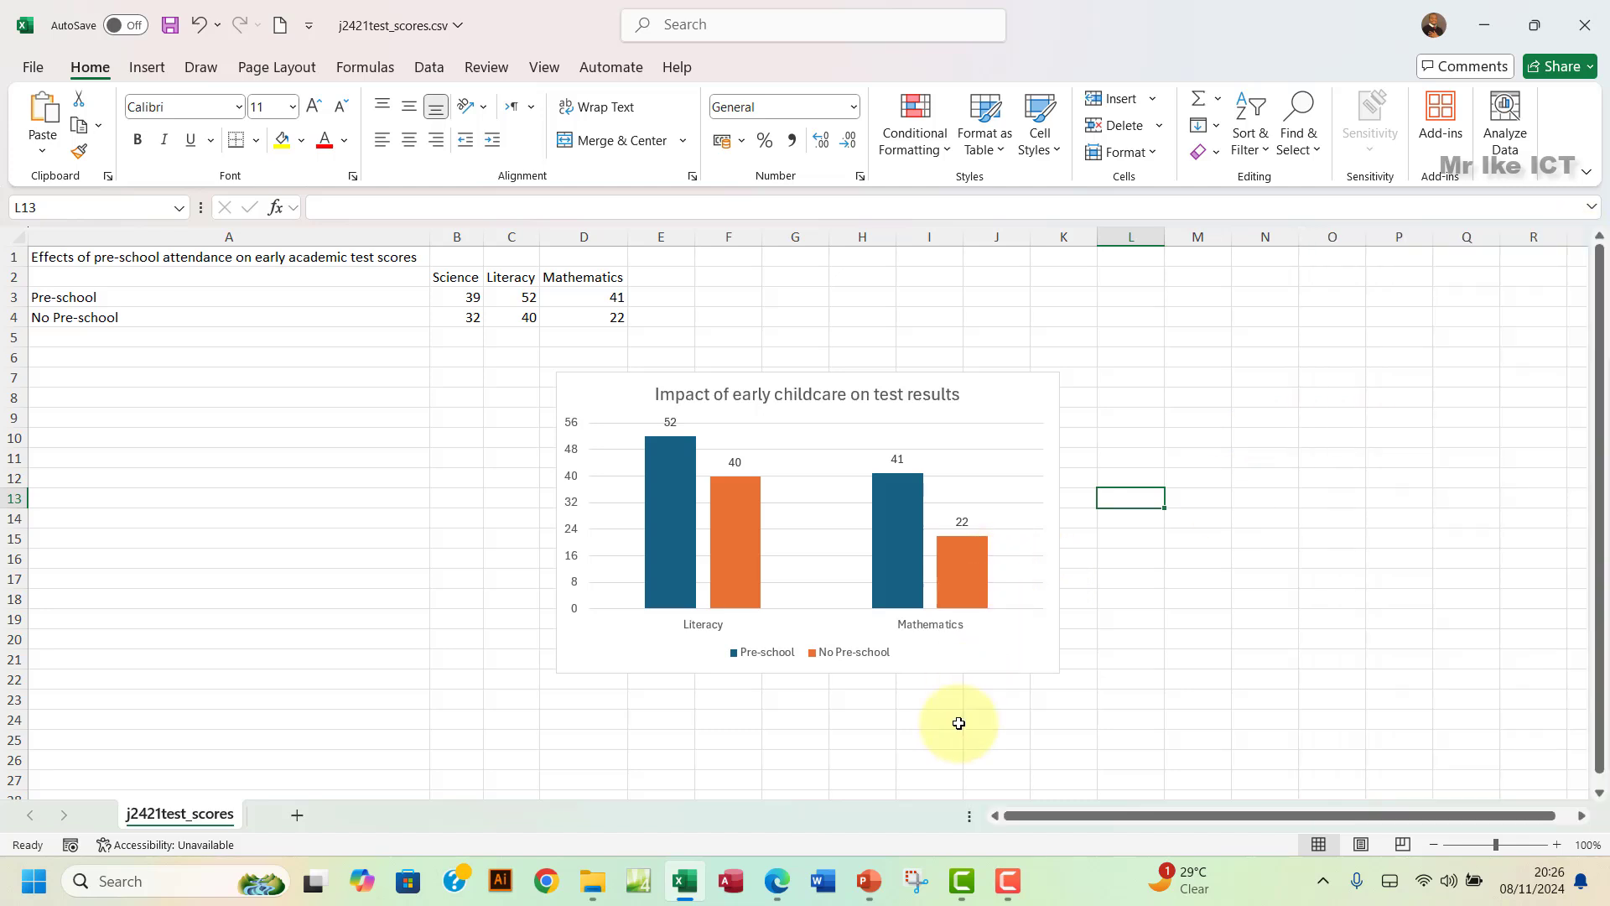
- Highlight task 26 in green in the question paper and read task 27's chart placement requirements
click(773, 889)
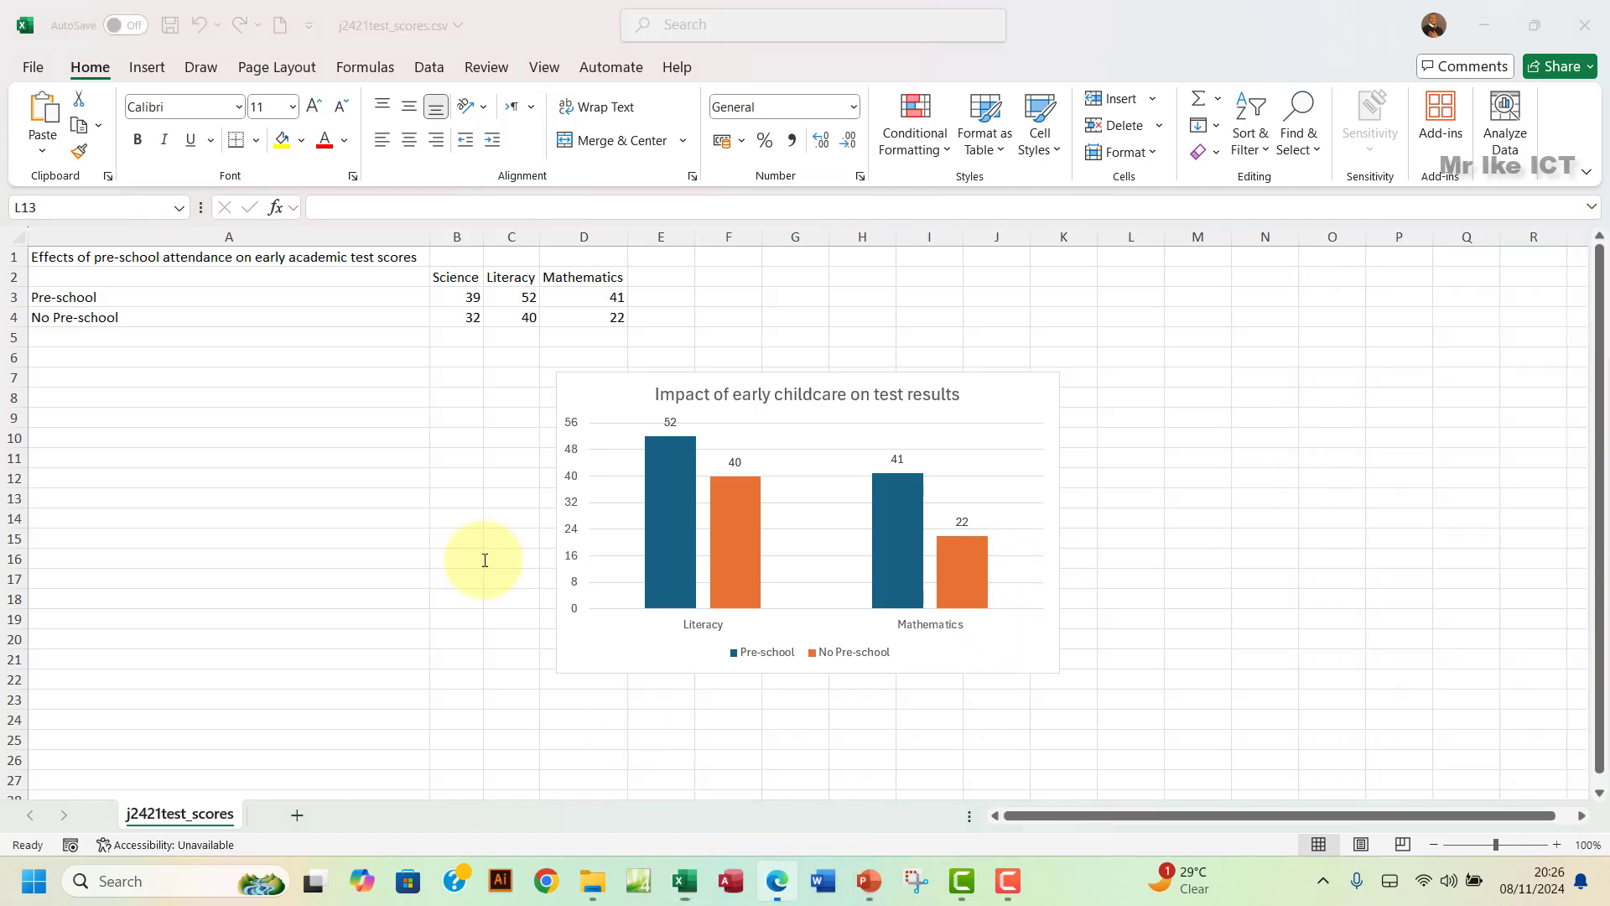
drag(397, 366, 541, 466)
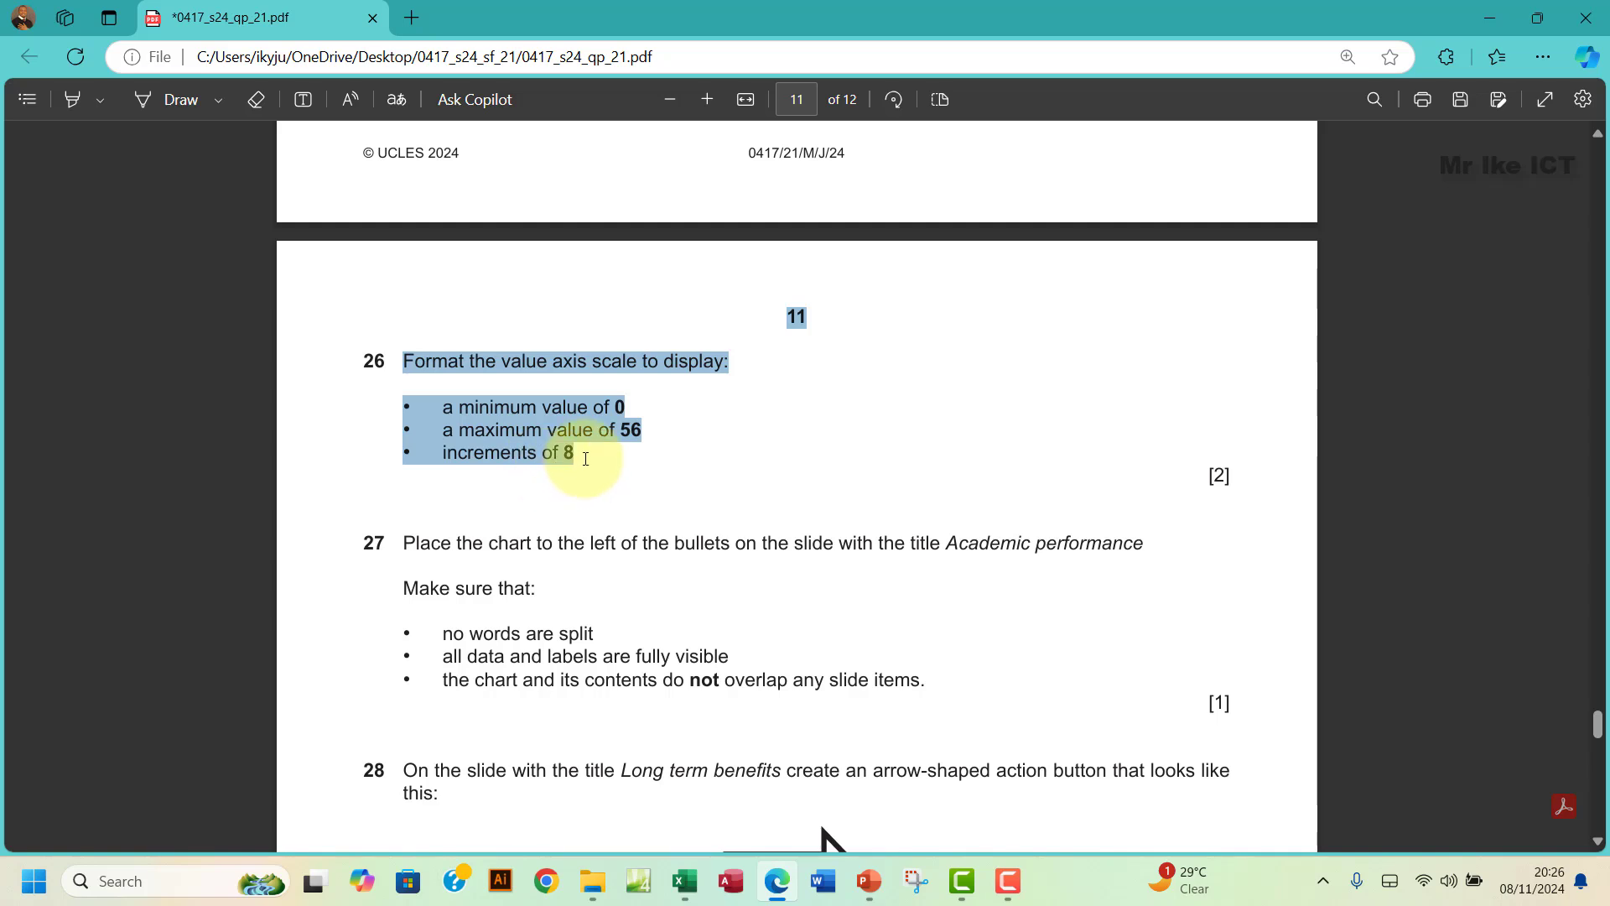
right_click(592, 411)
mouse_move(687, 353)
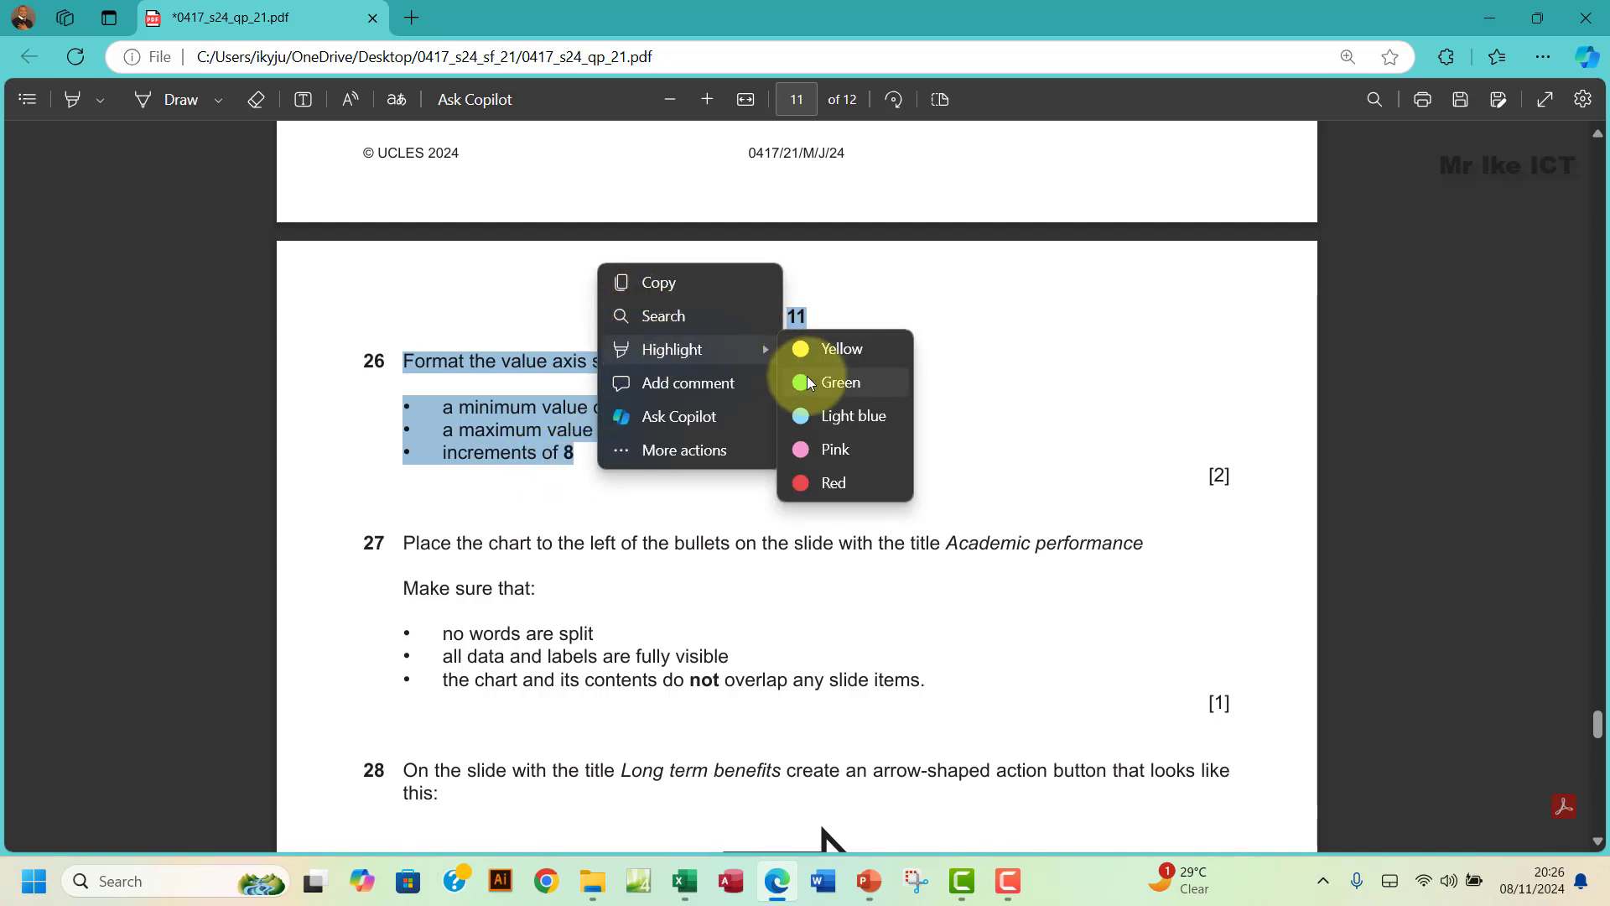
click(831, 381)
scroll(506, 493, down, 3)
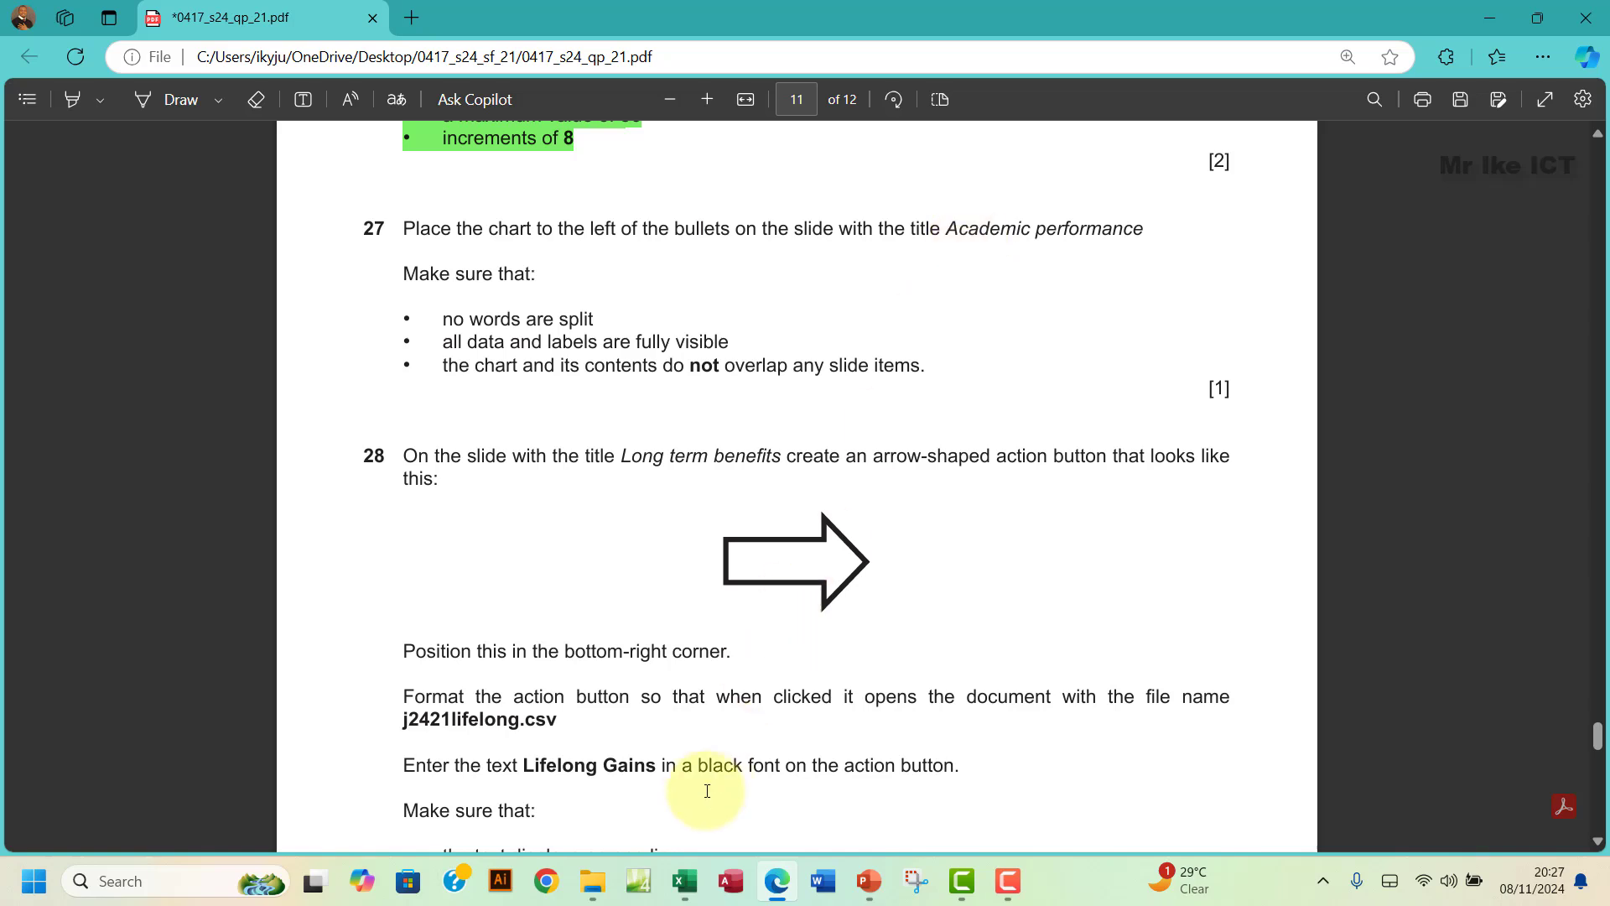
- On the Academic performance slide in PowerPoint, narrow the bullet text box from its left edge to about half width and shift it slightly up and right
click(869, 885)
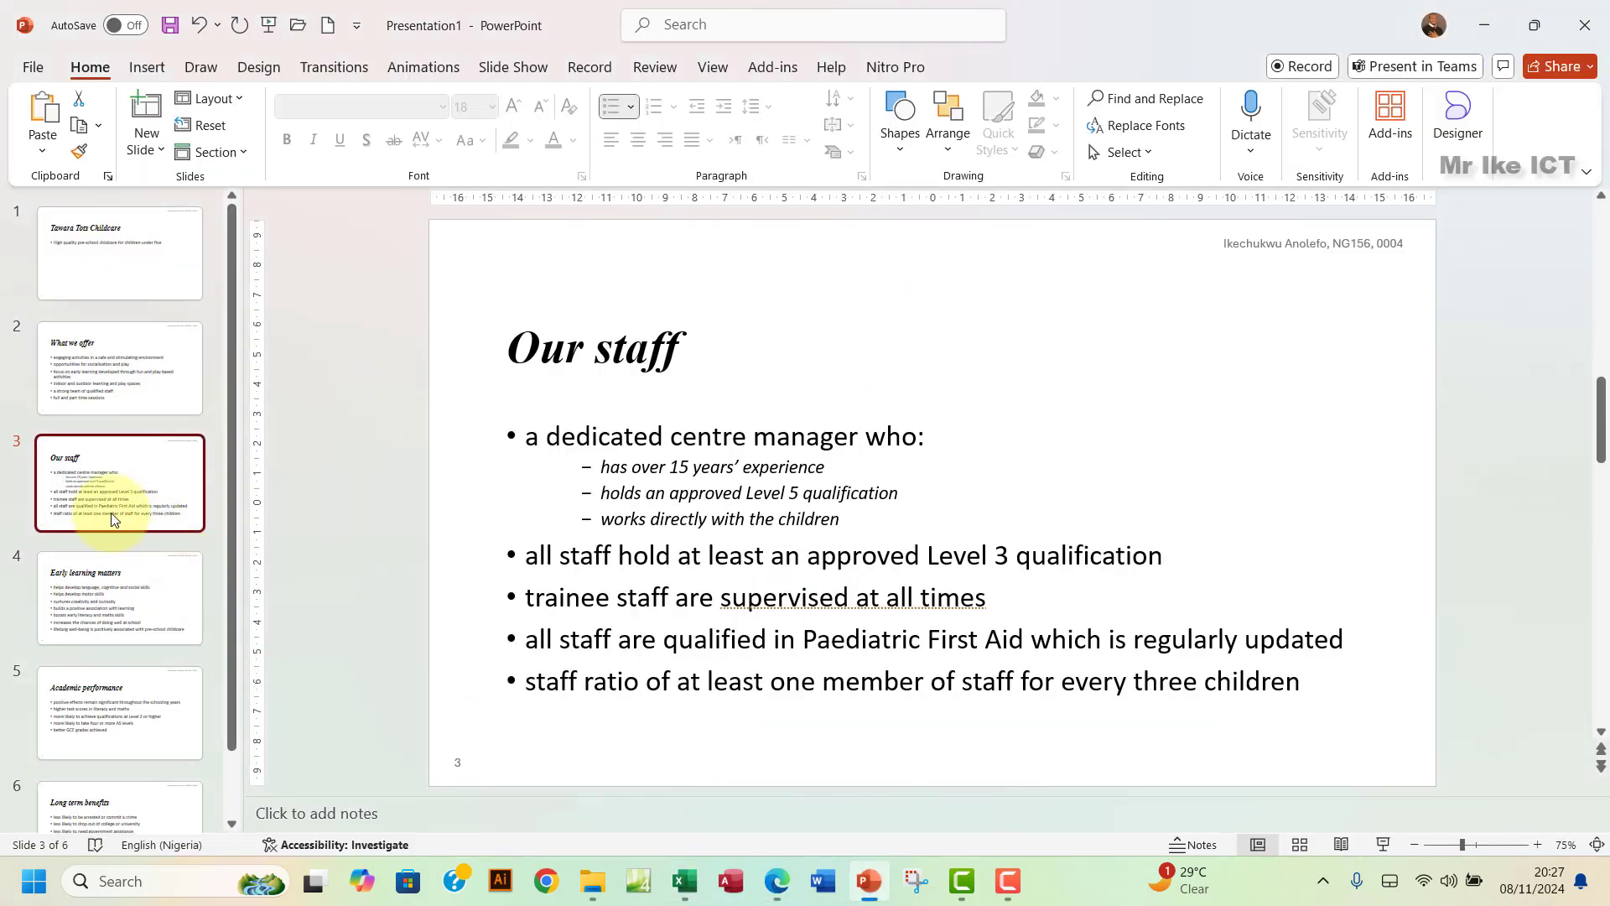
scroll(114, 520, down, 1)
click(117, 644)
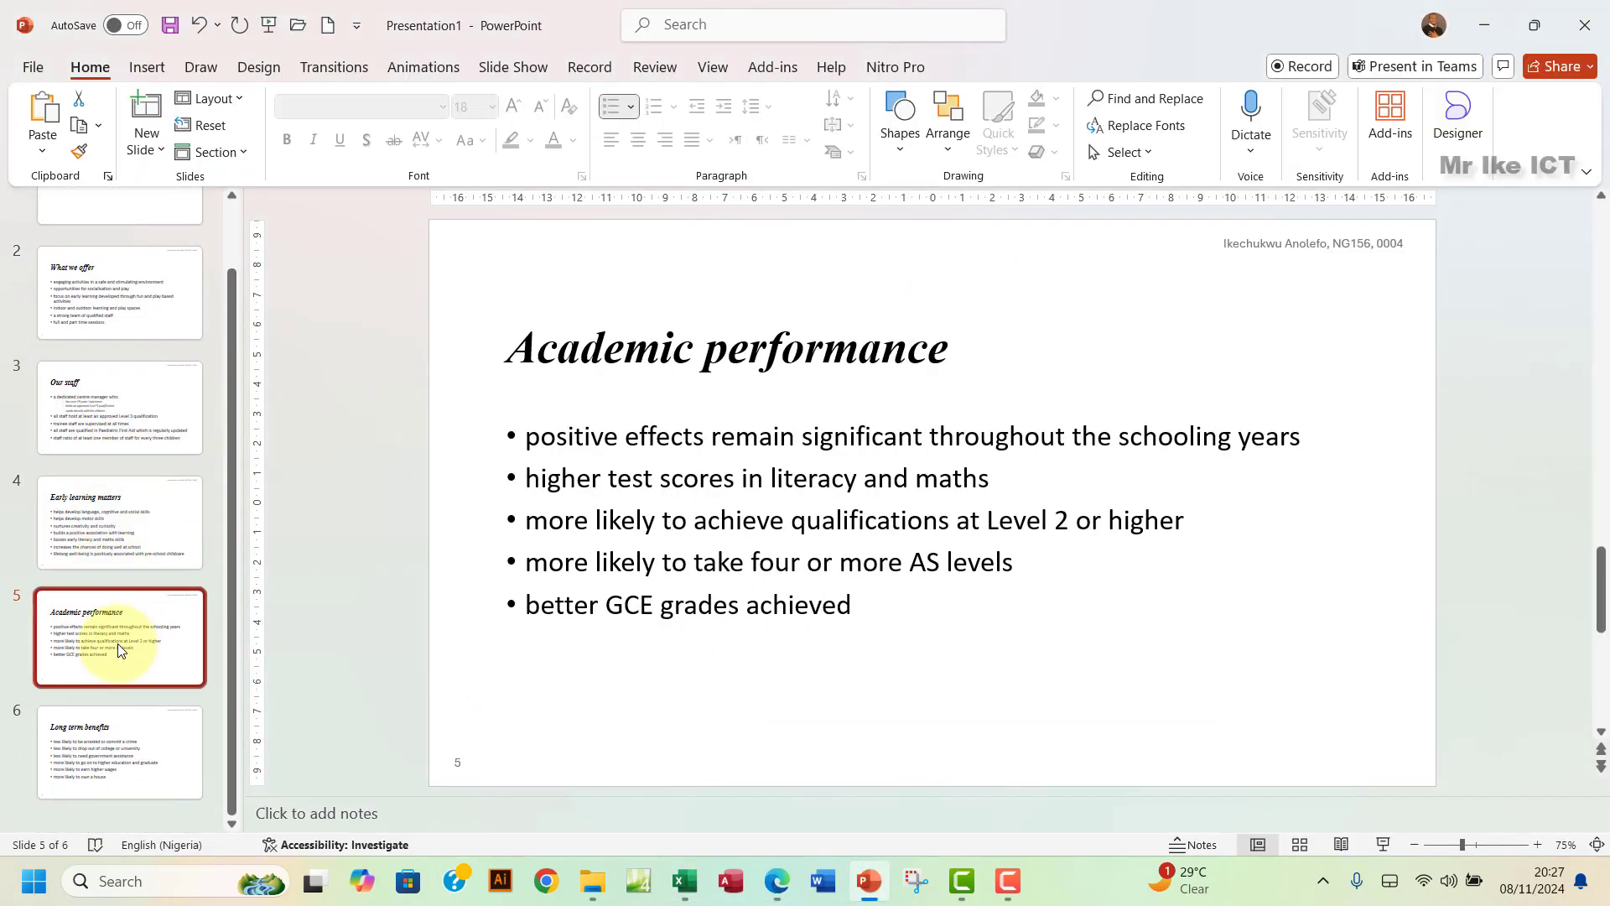
click(669, 520)
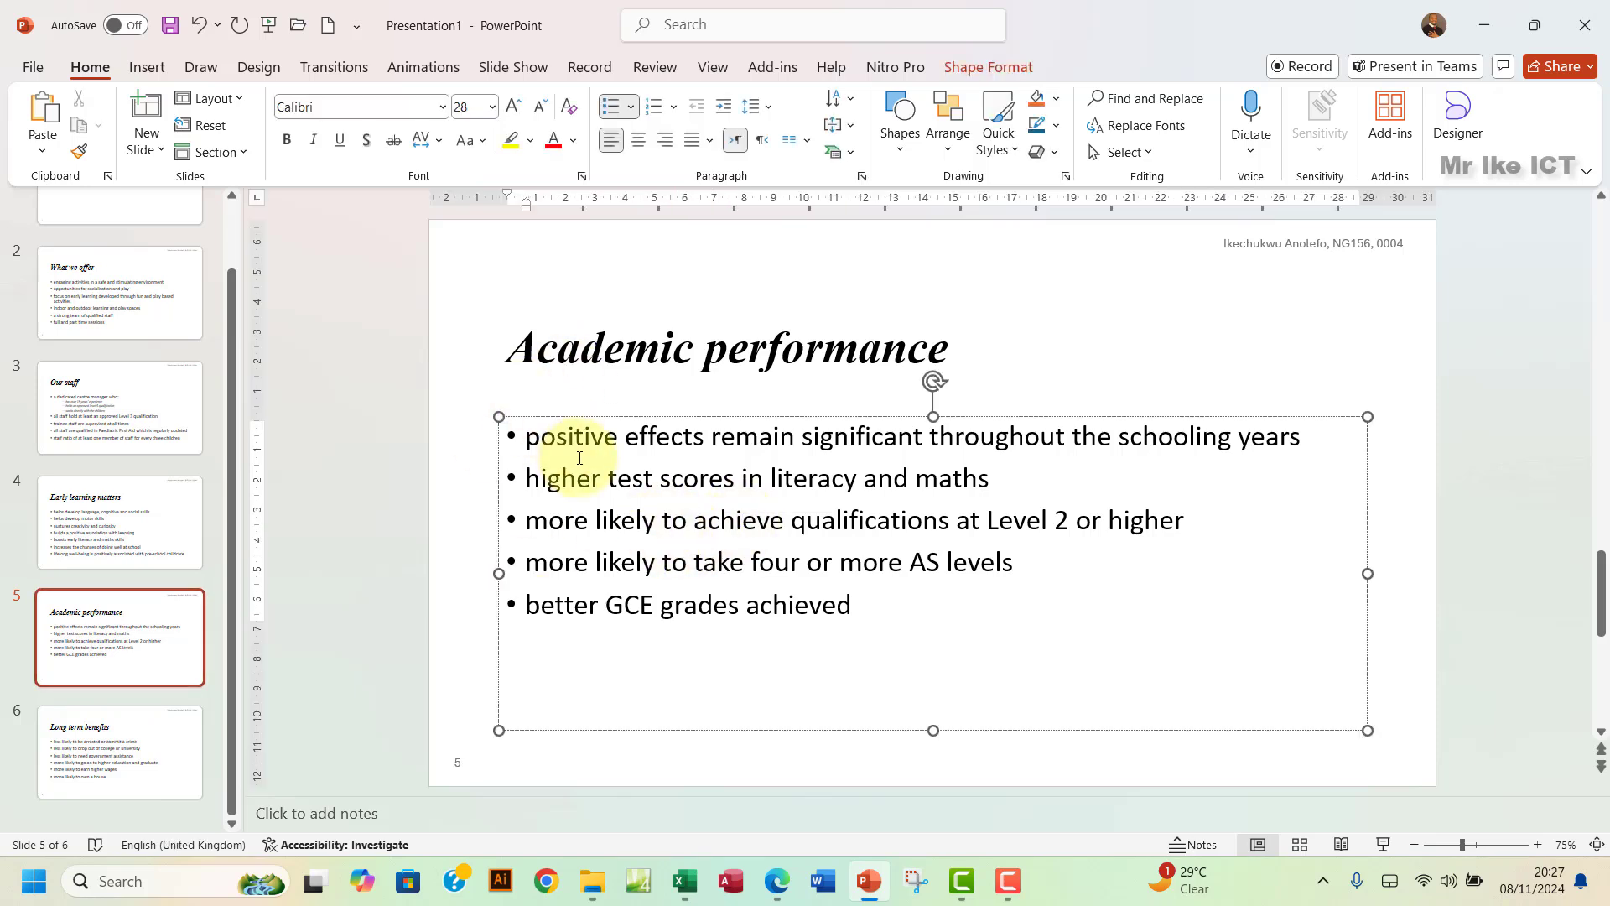
drag(500, 577, 957, 576)
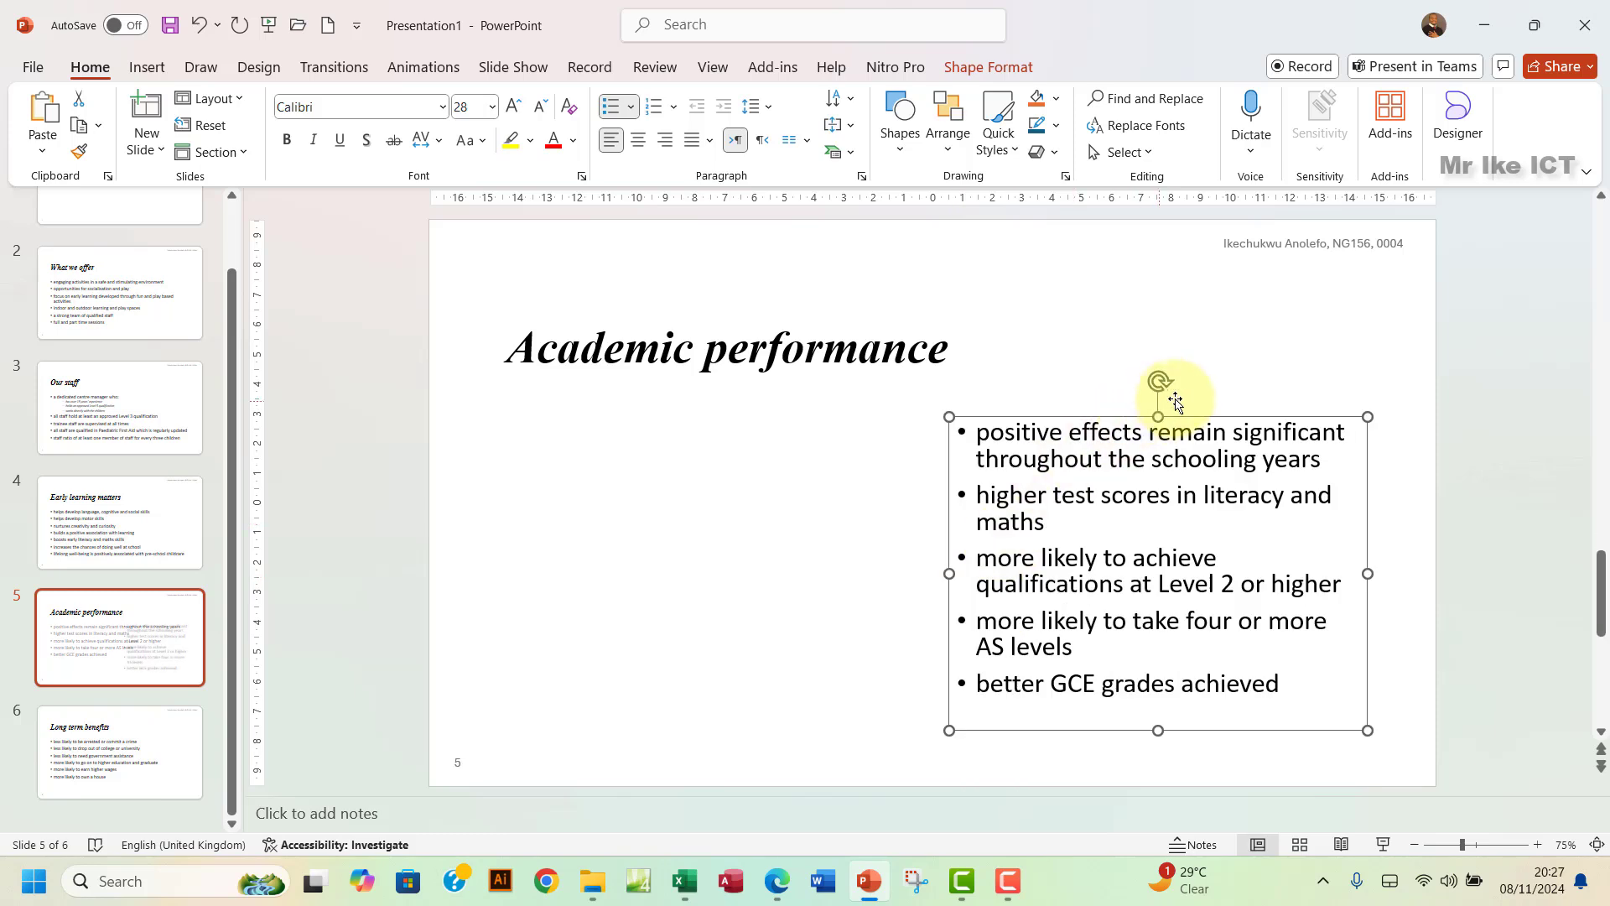
mouse_move(1115, 416)
mouse_down()
mouse_move(1135, 374)
mouse_move(1120, 404)
mouse_up()
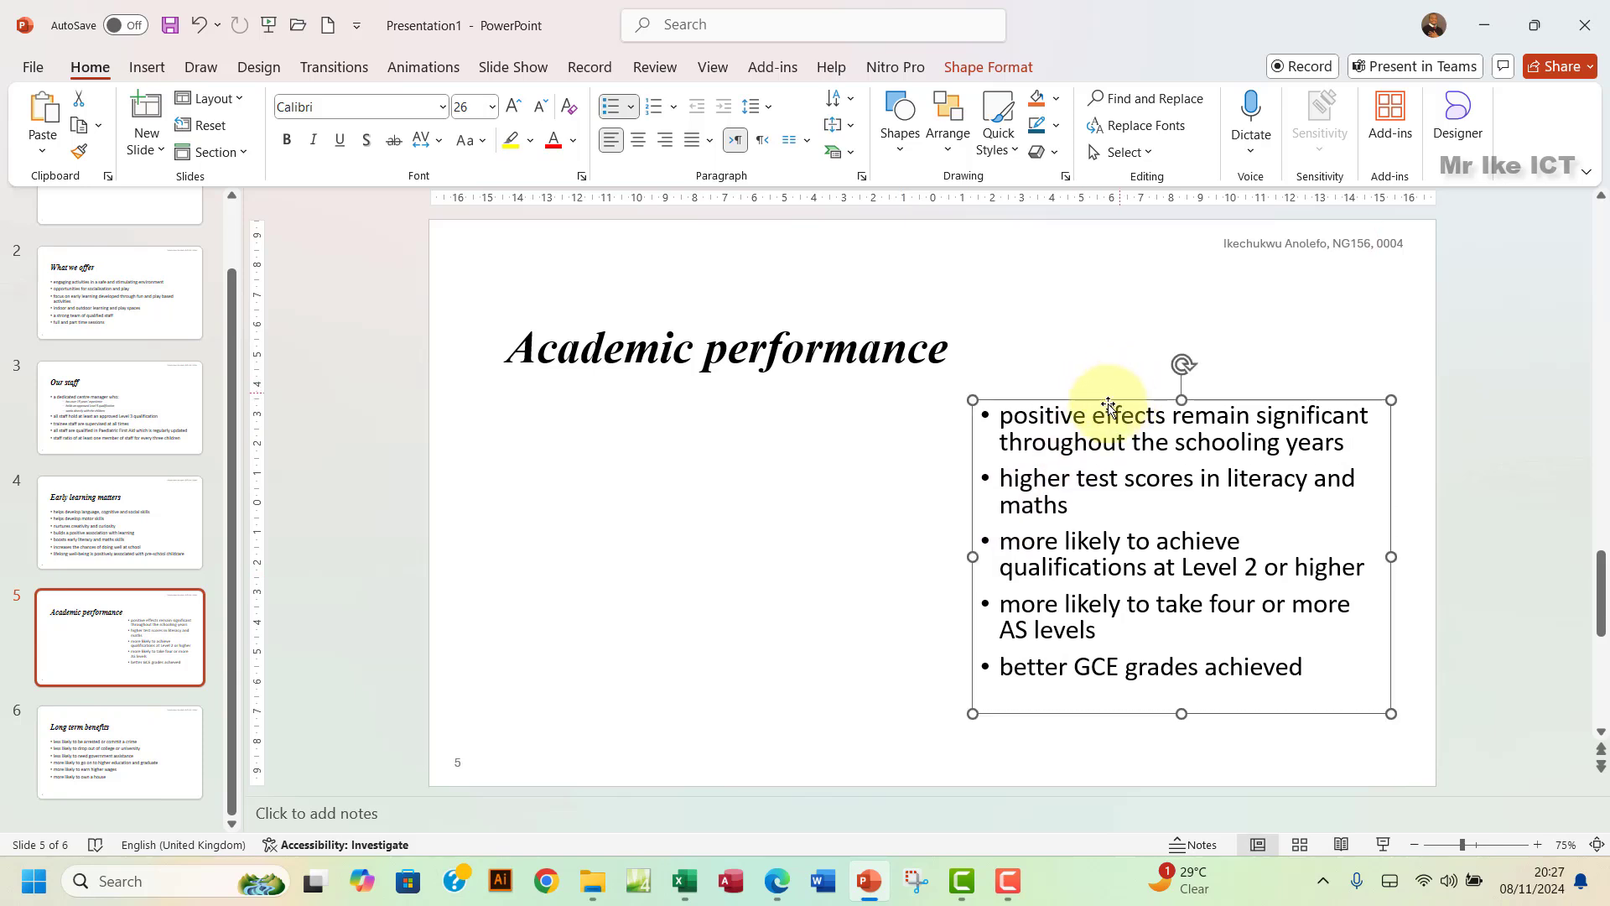
- Copy the finished chart from Excel onto the Academic performance slide, and position and enlarge it to the left of the bullets
click(685, 881)
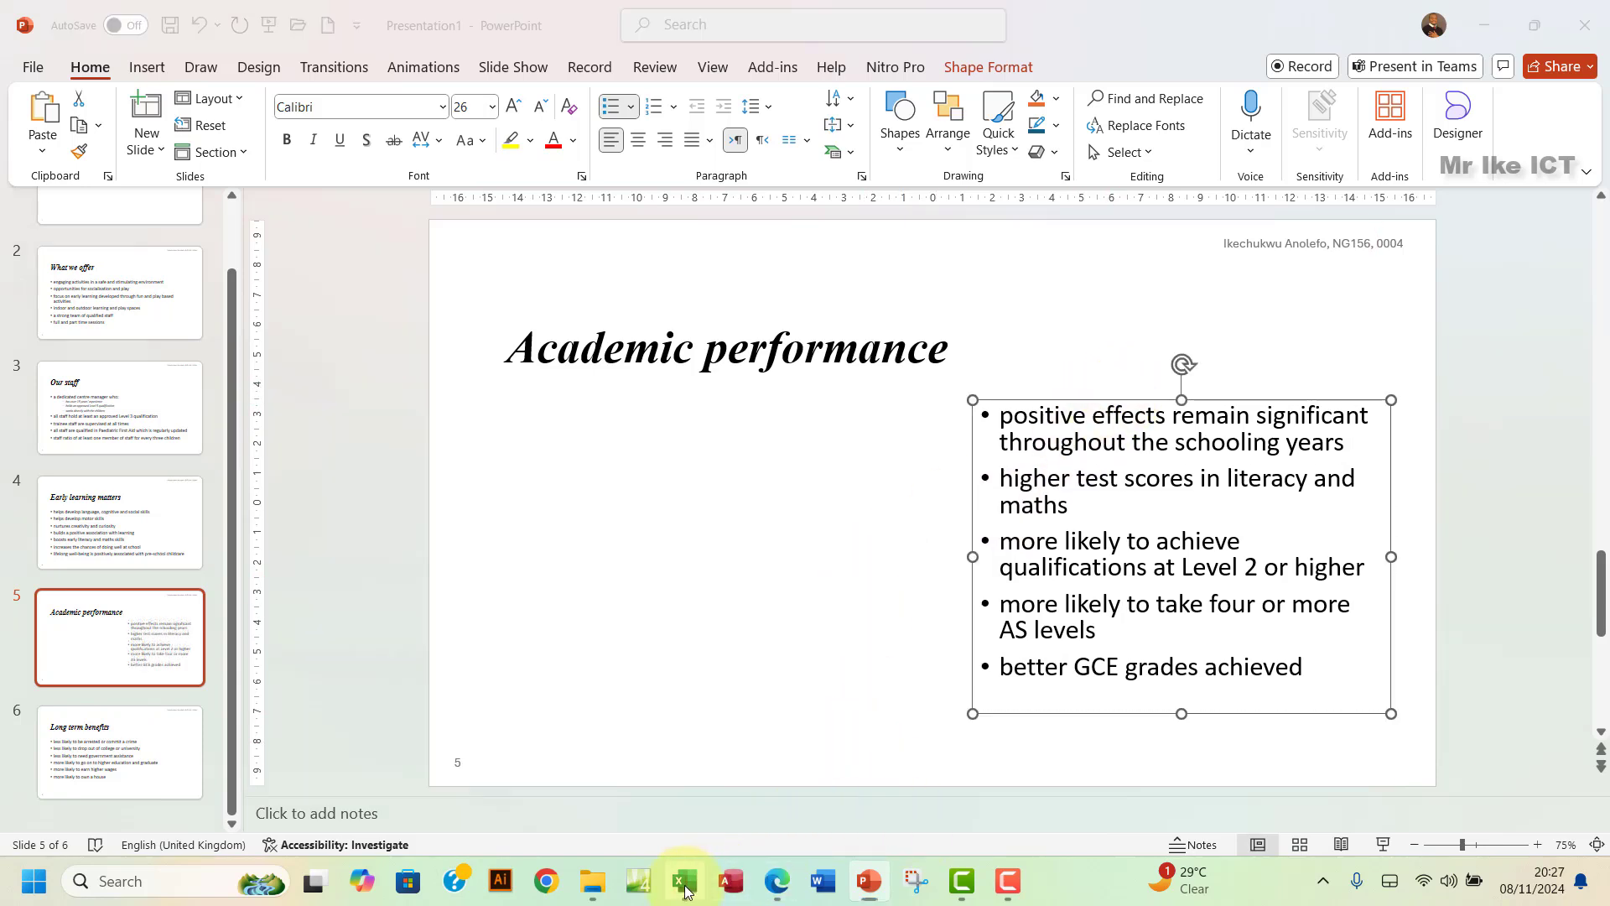
click(961, 388)
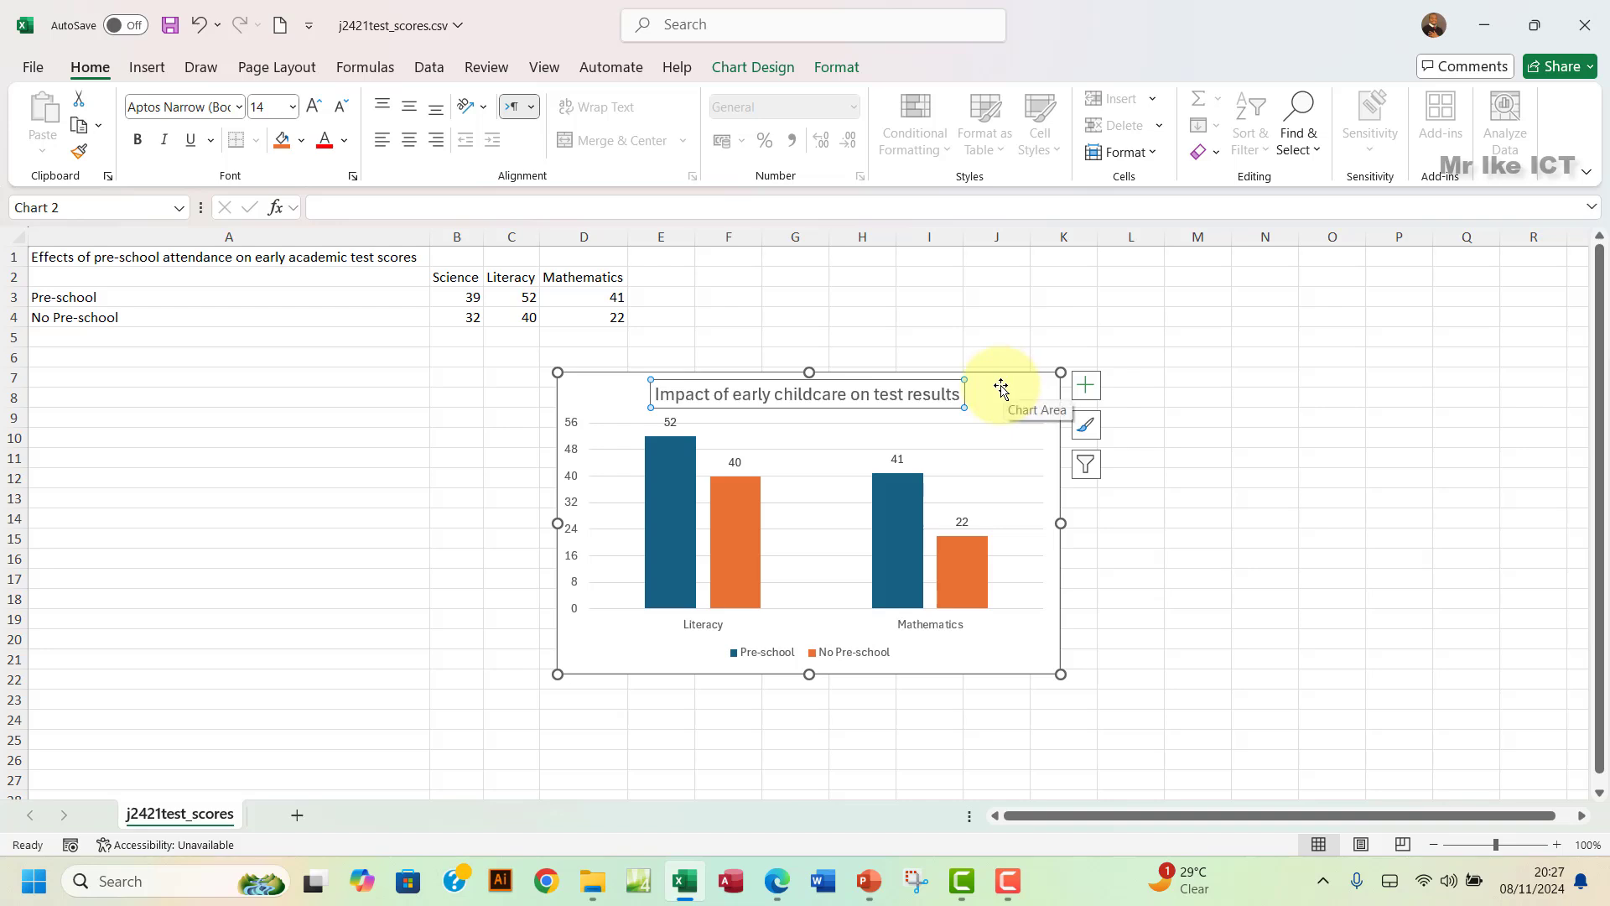
click(1003, 388)
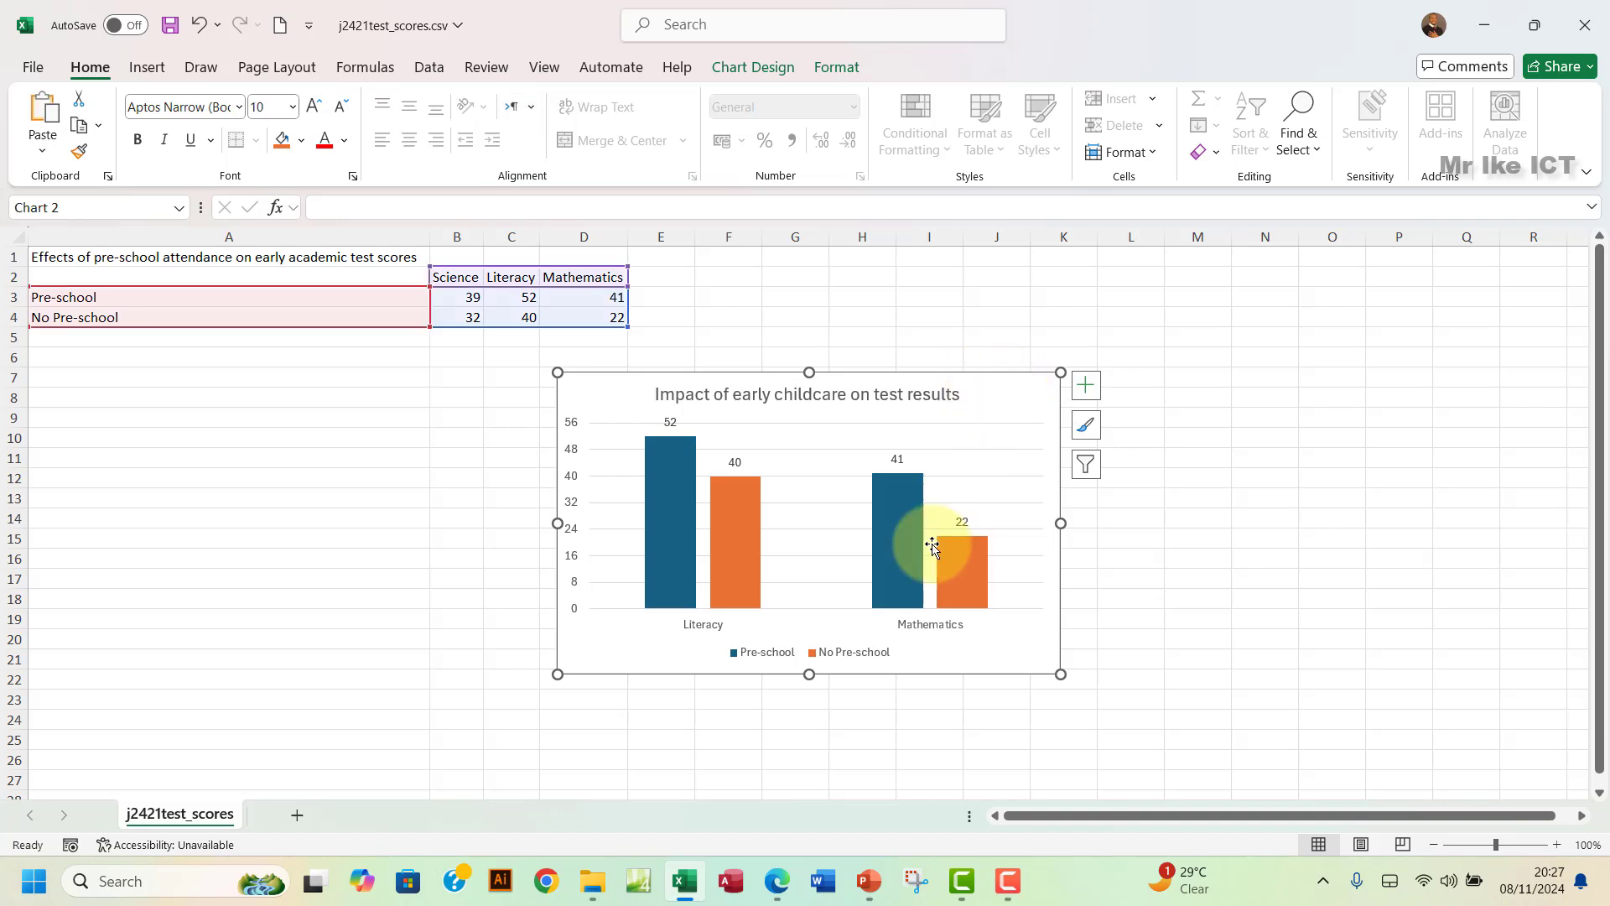
click(868, 883)
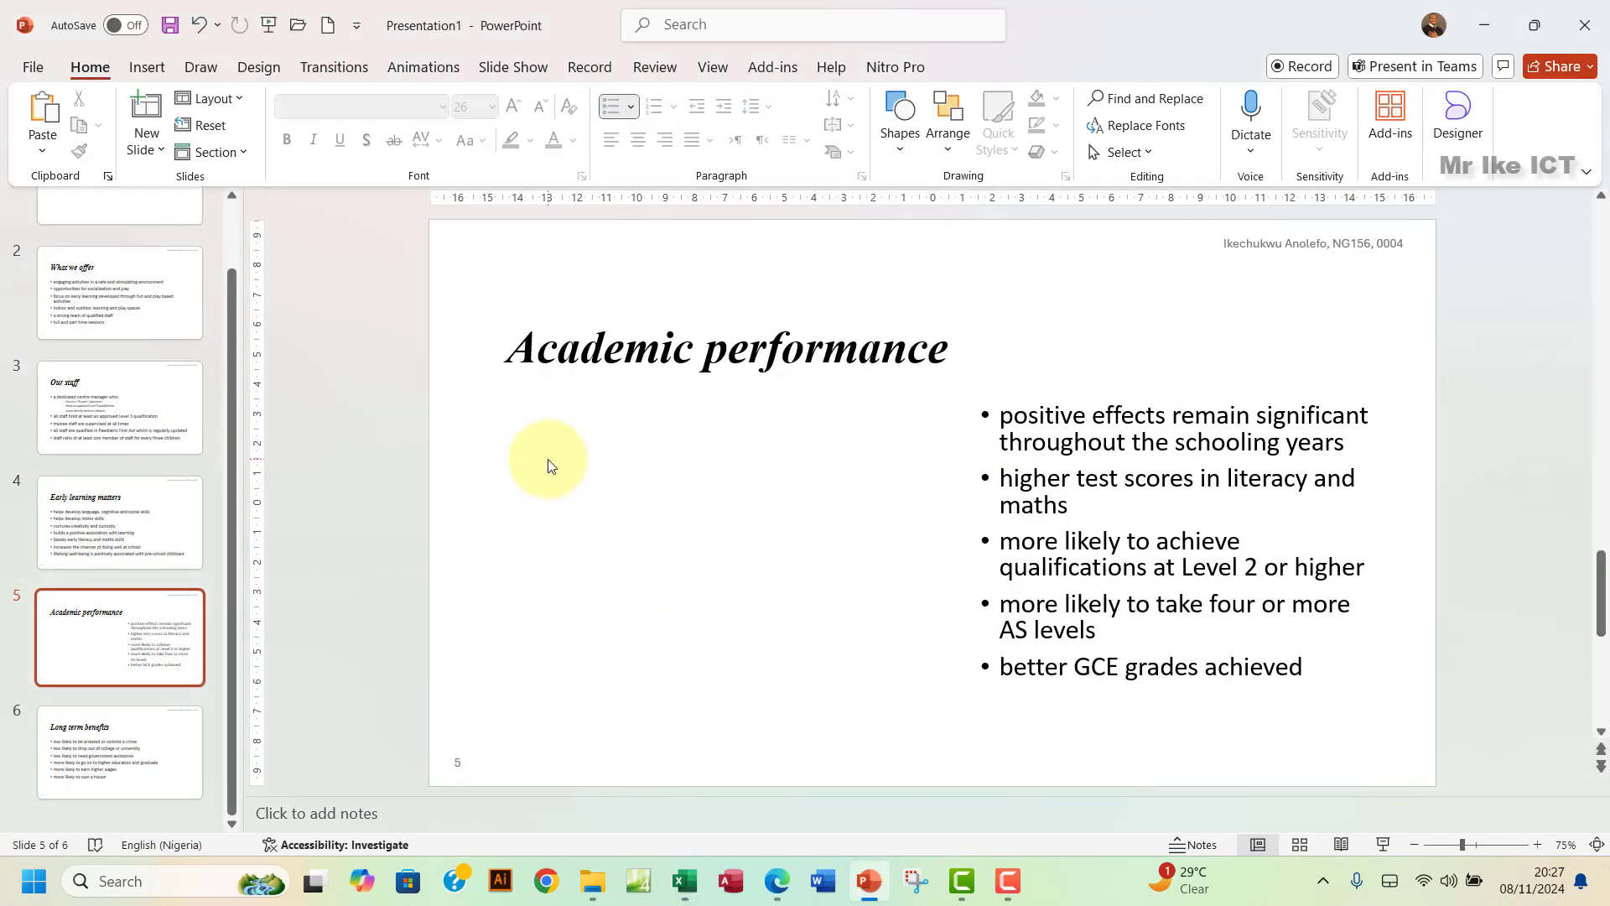
key(ctrl+v)
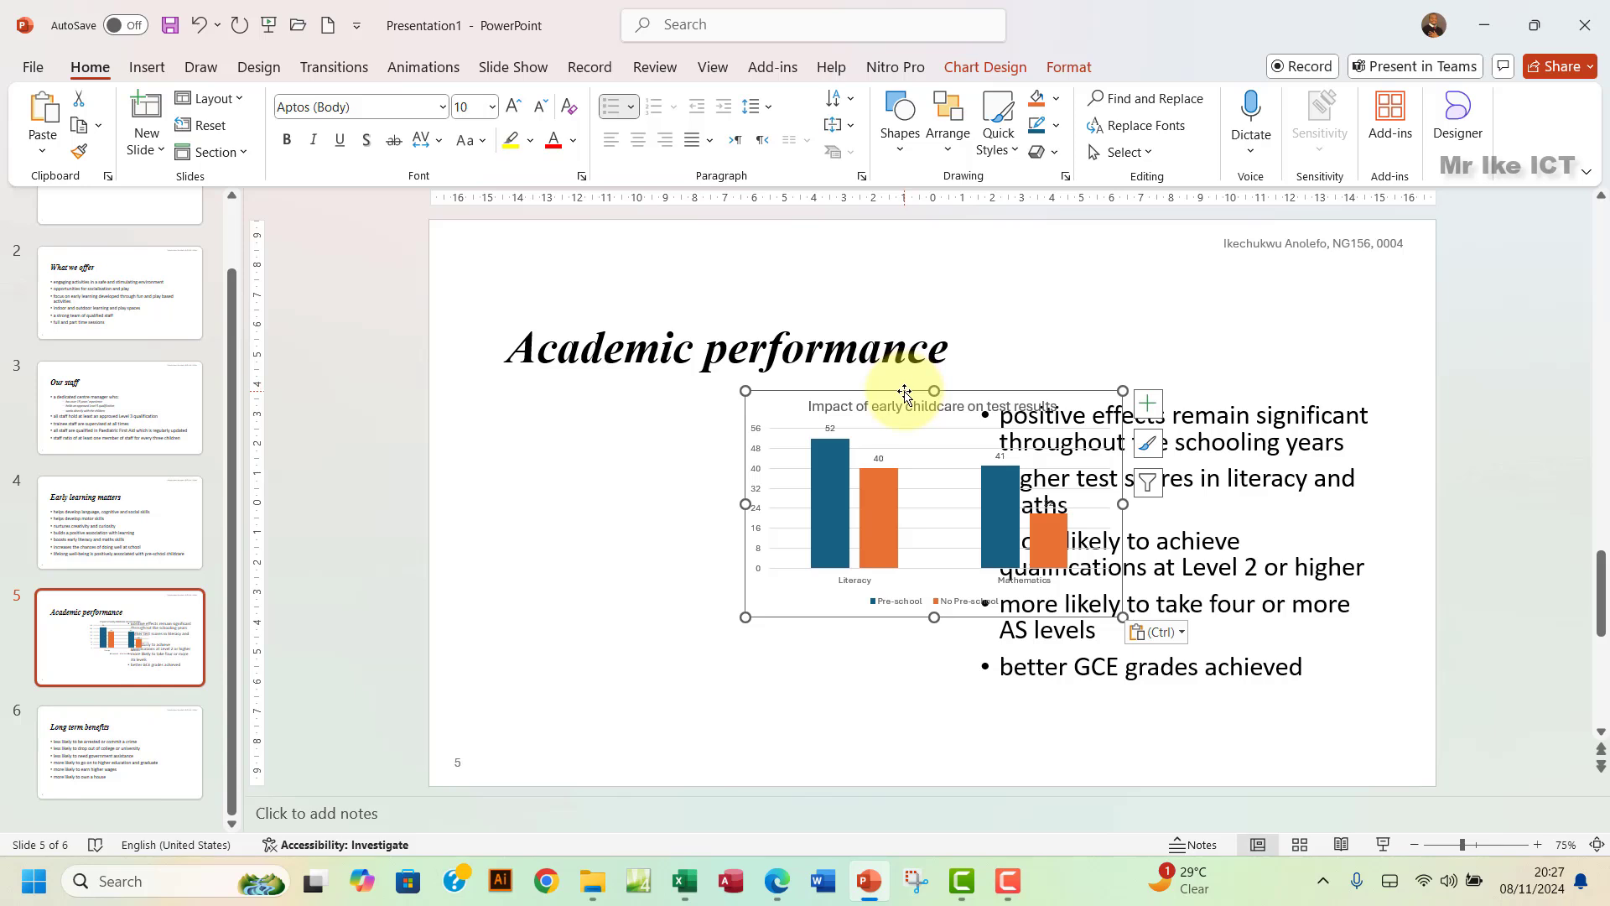
drag(905, 391, 644, 403)
drag(866, 628, 906, 689)
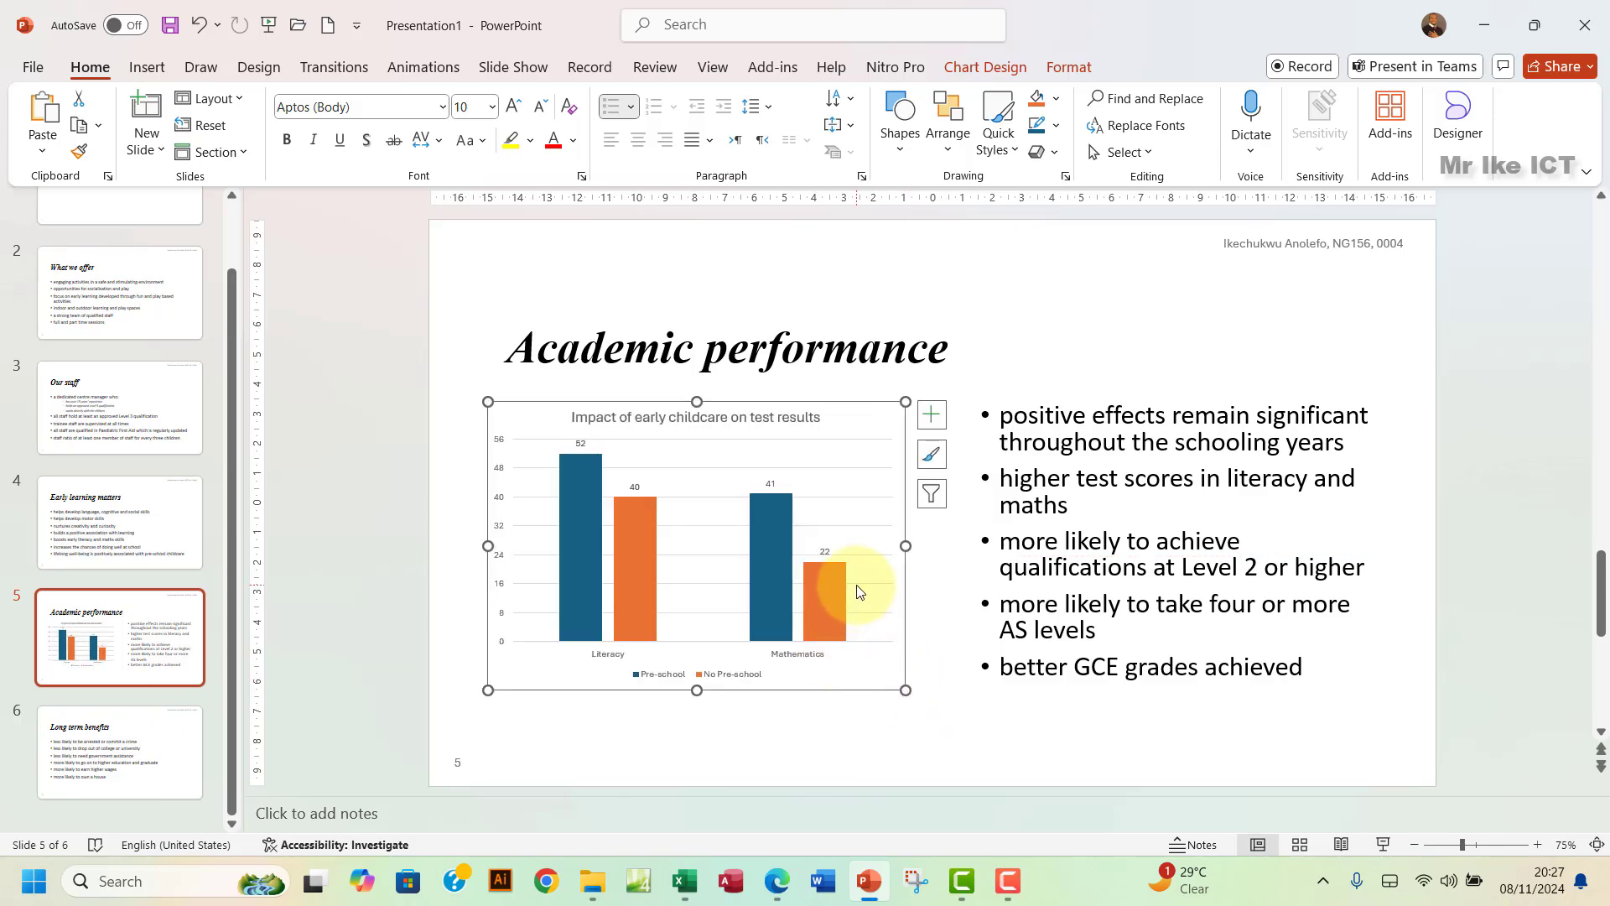
- Check the chart's placement on the Academic performance slide against task 27, and highlight task 27 in green in the question paper
click(445, 404)
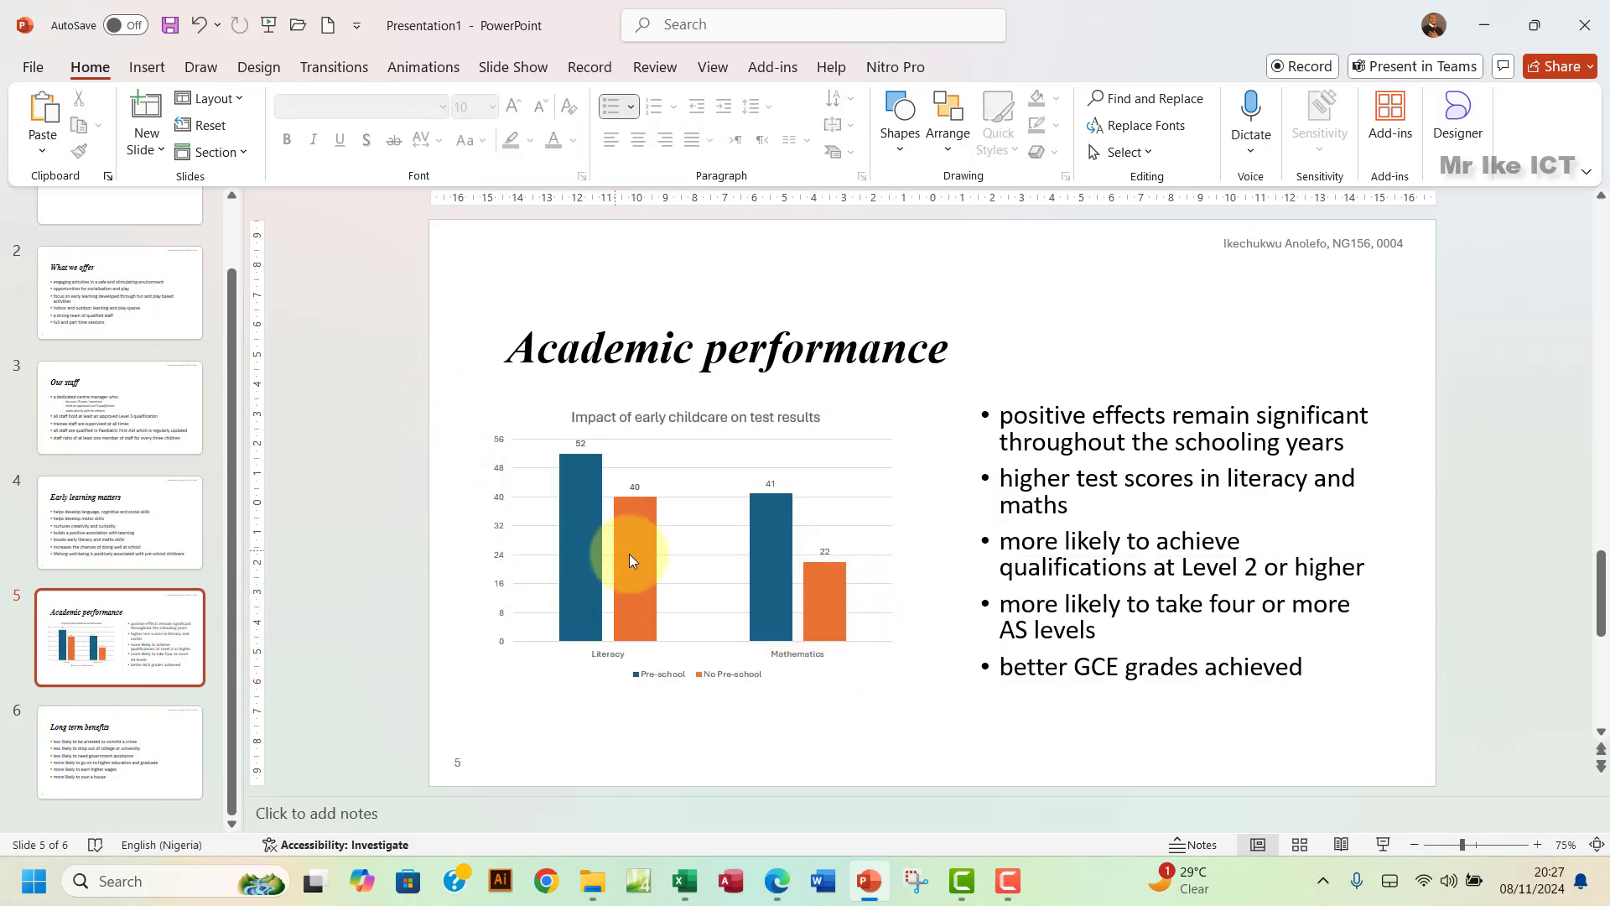
click(777, 880)
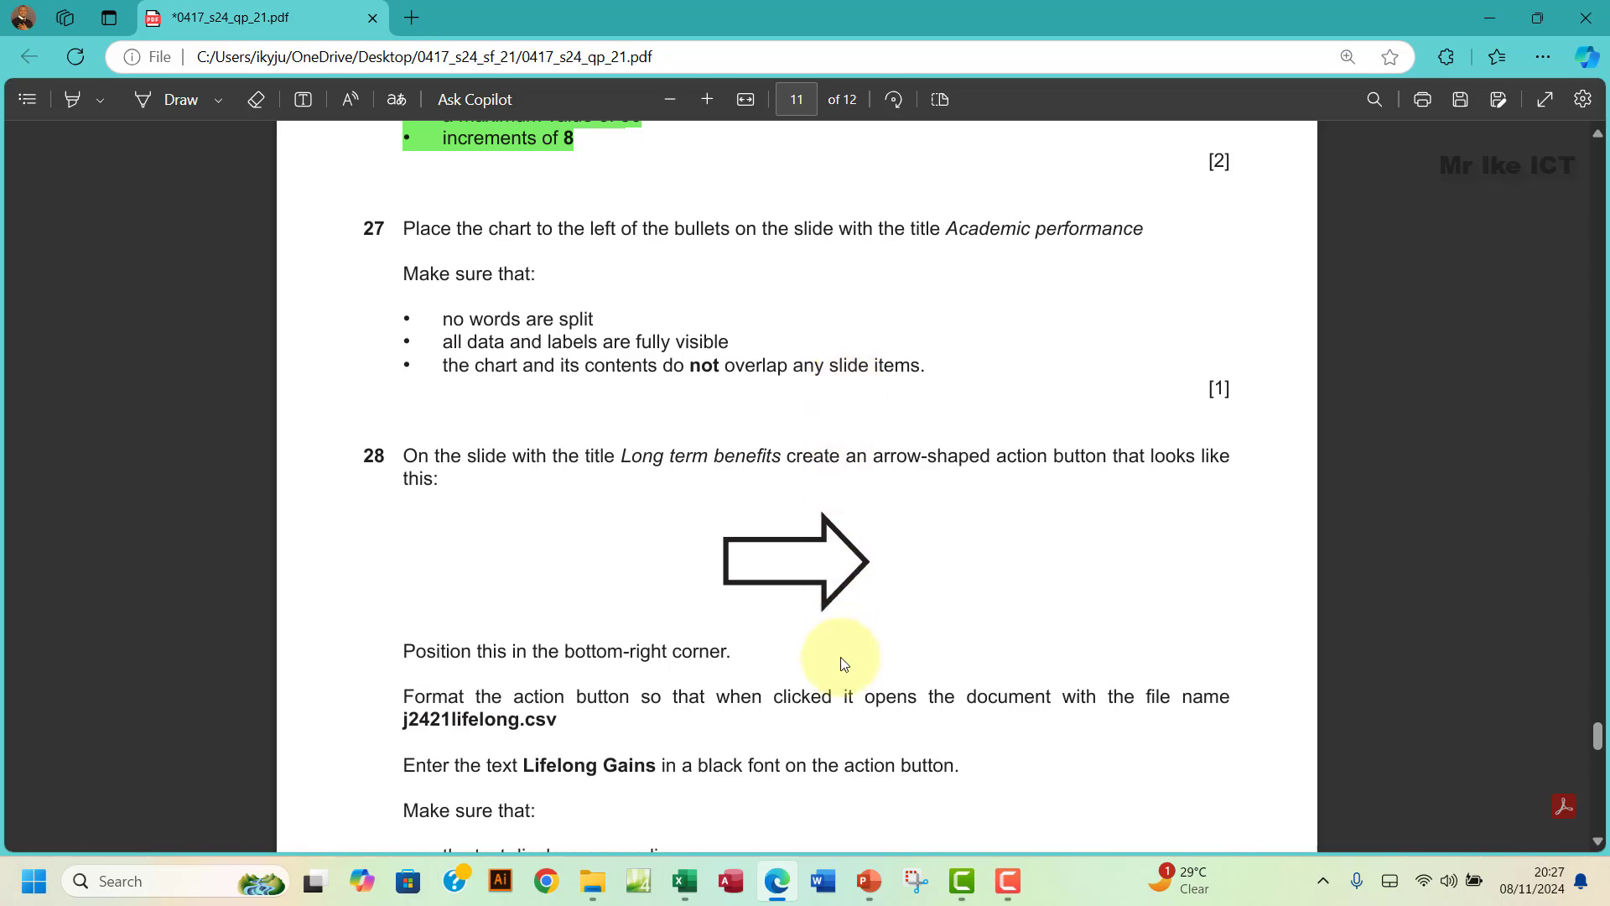
click(856, 873)
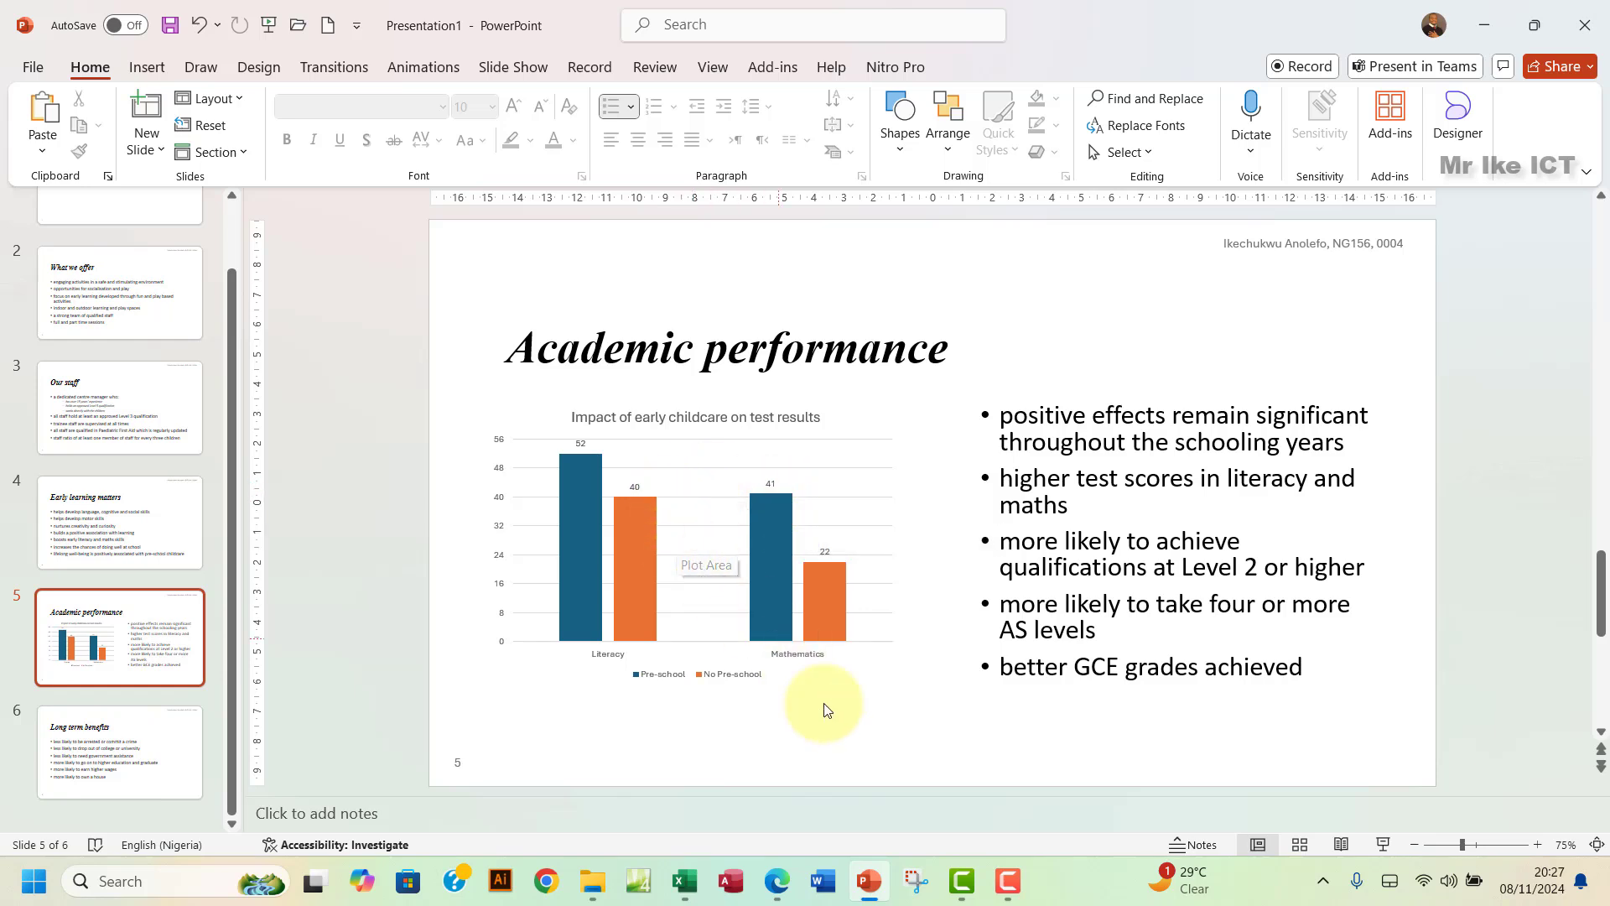
click(778, 881)
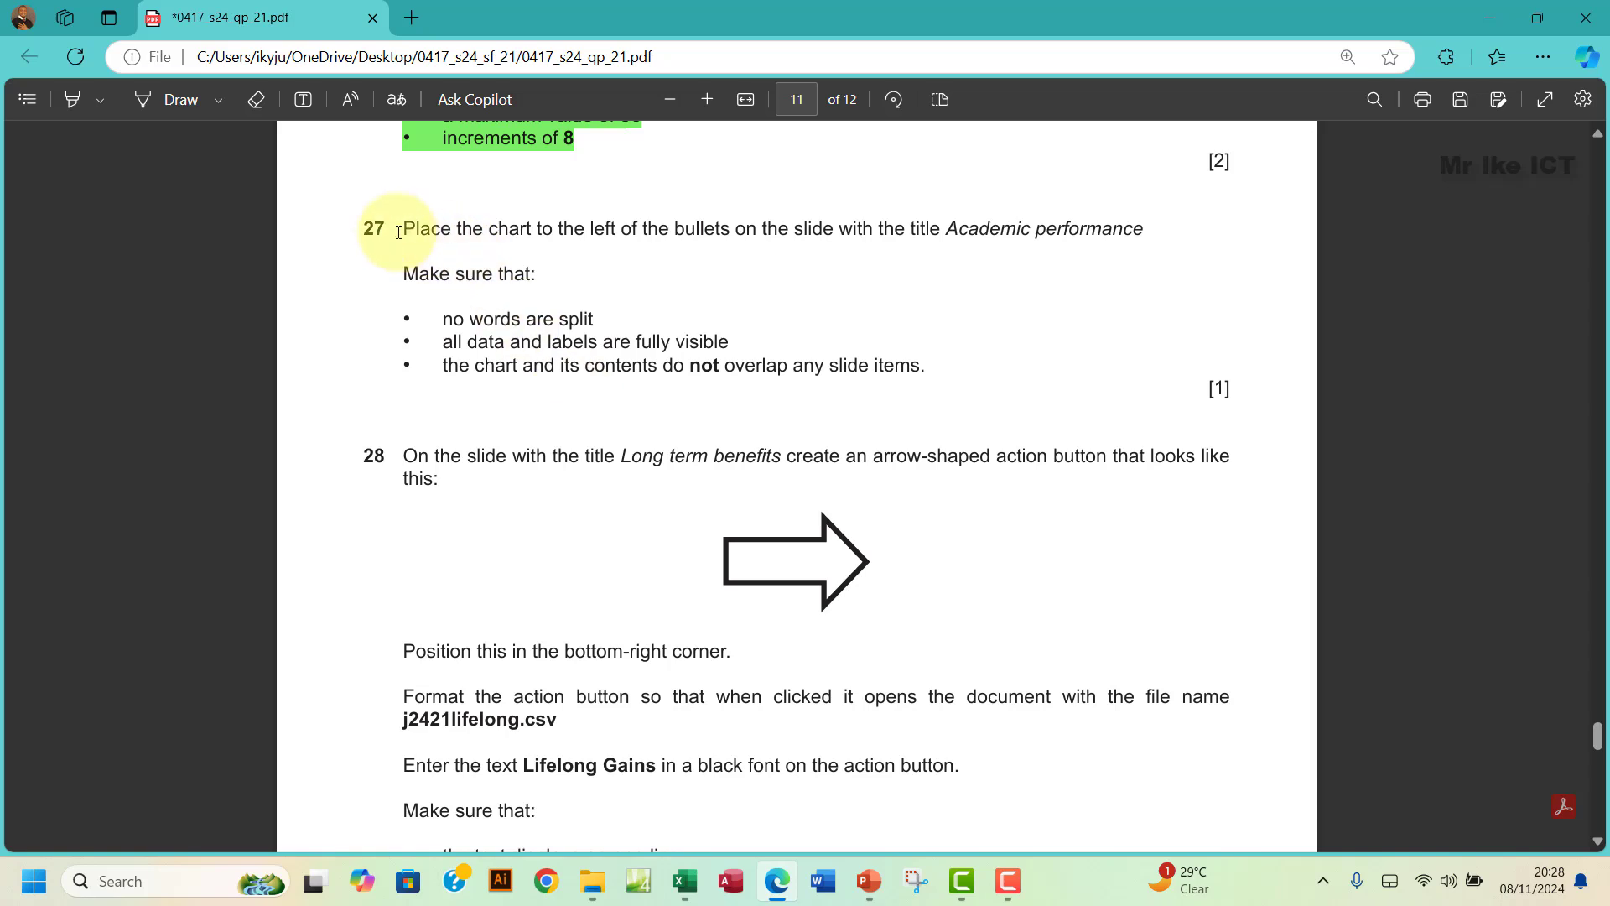
drag(388, 229, 931, 369)
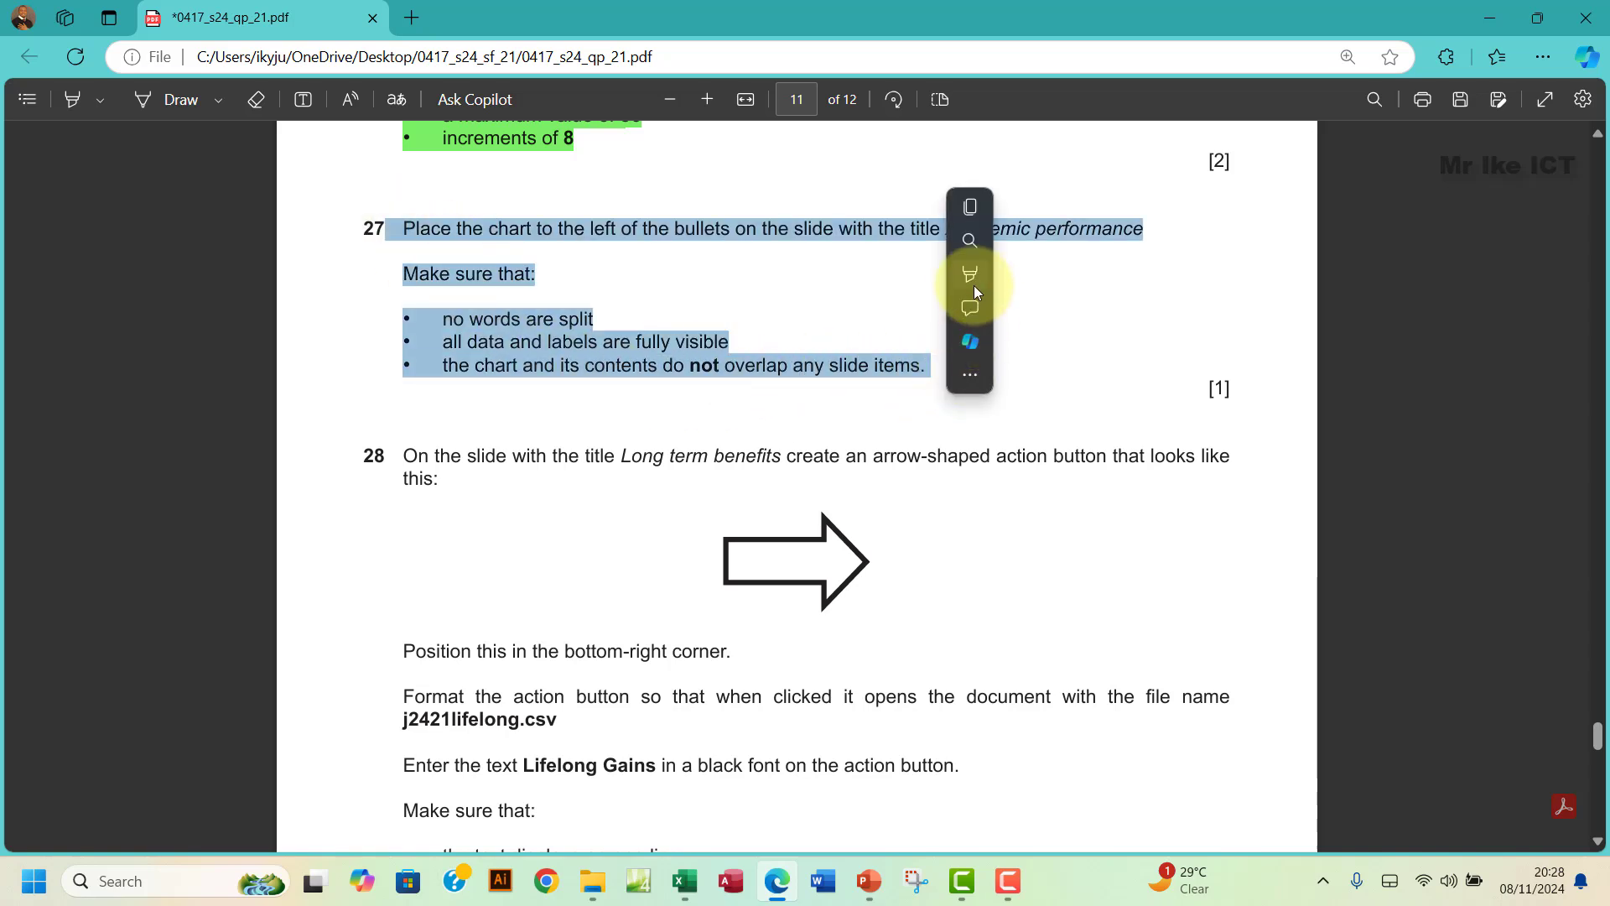
mouse_move(1116, 273)
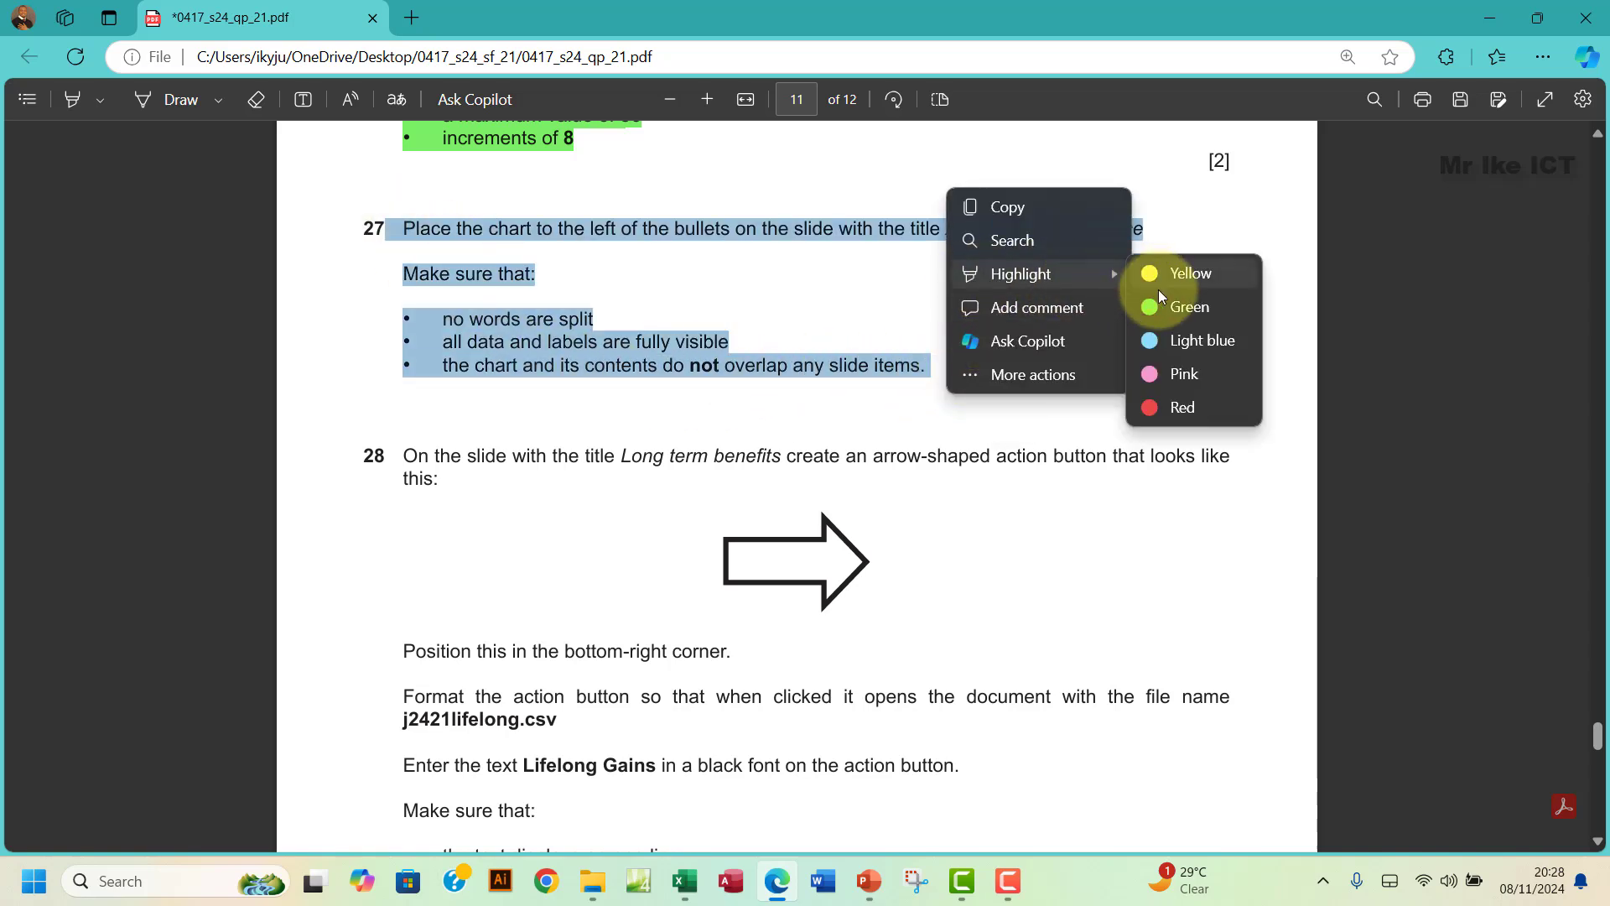
click(1162, 309)
- Read task 28's action button requirements in the question paper and open the Long term benefits slide in PowerPoint
scroll(631, 510, down, 1)
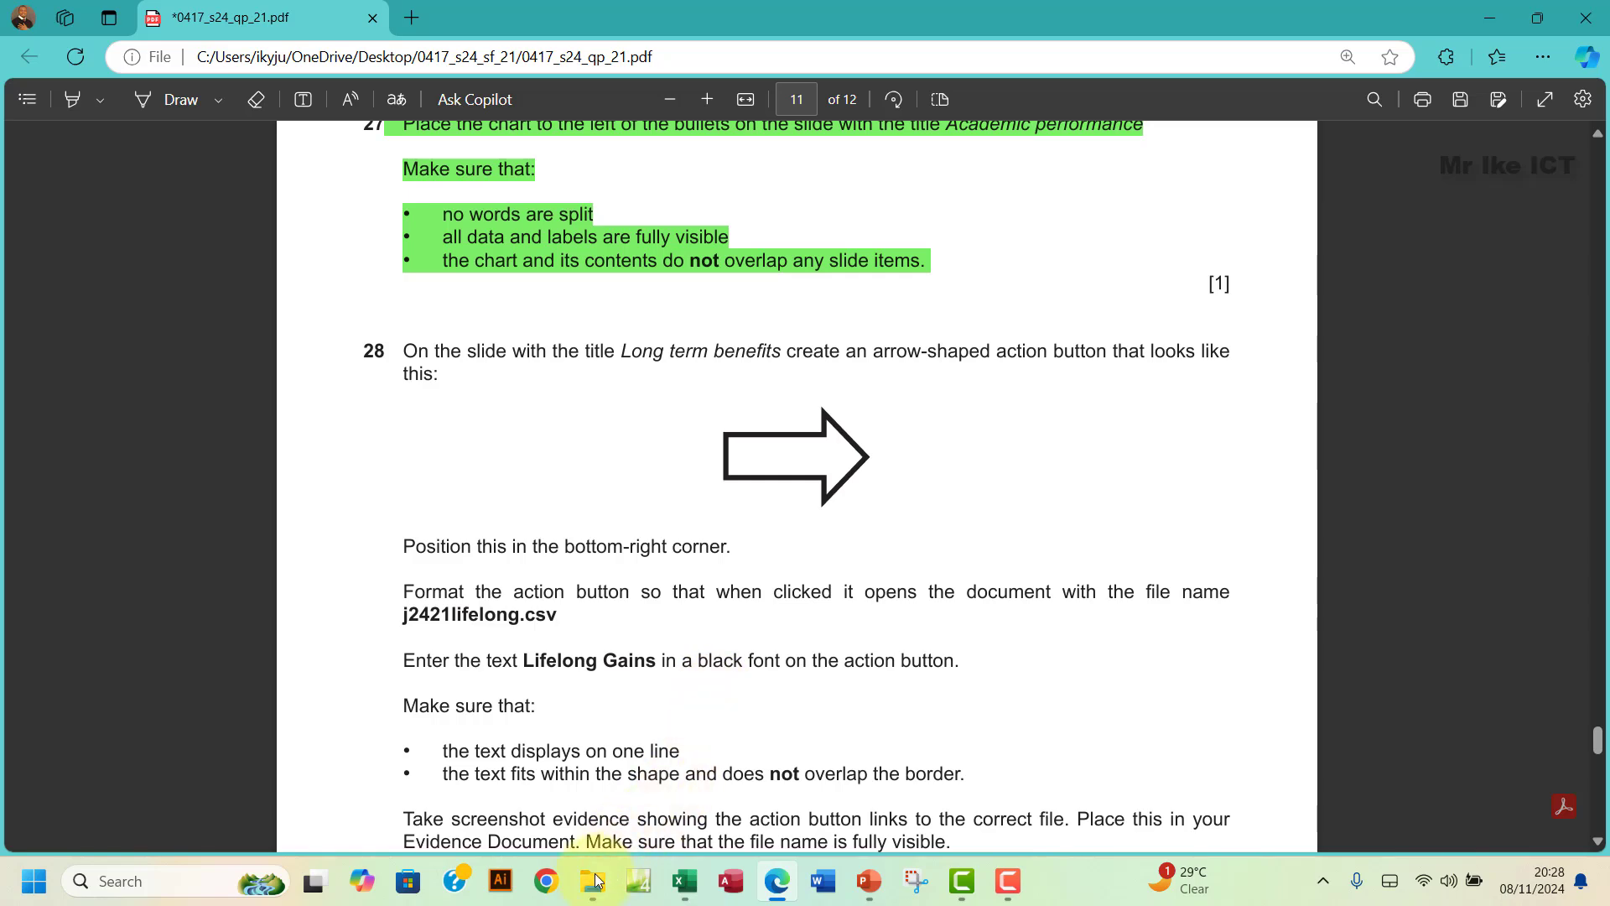
click(869, 882)
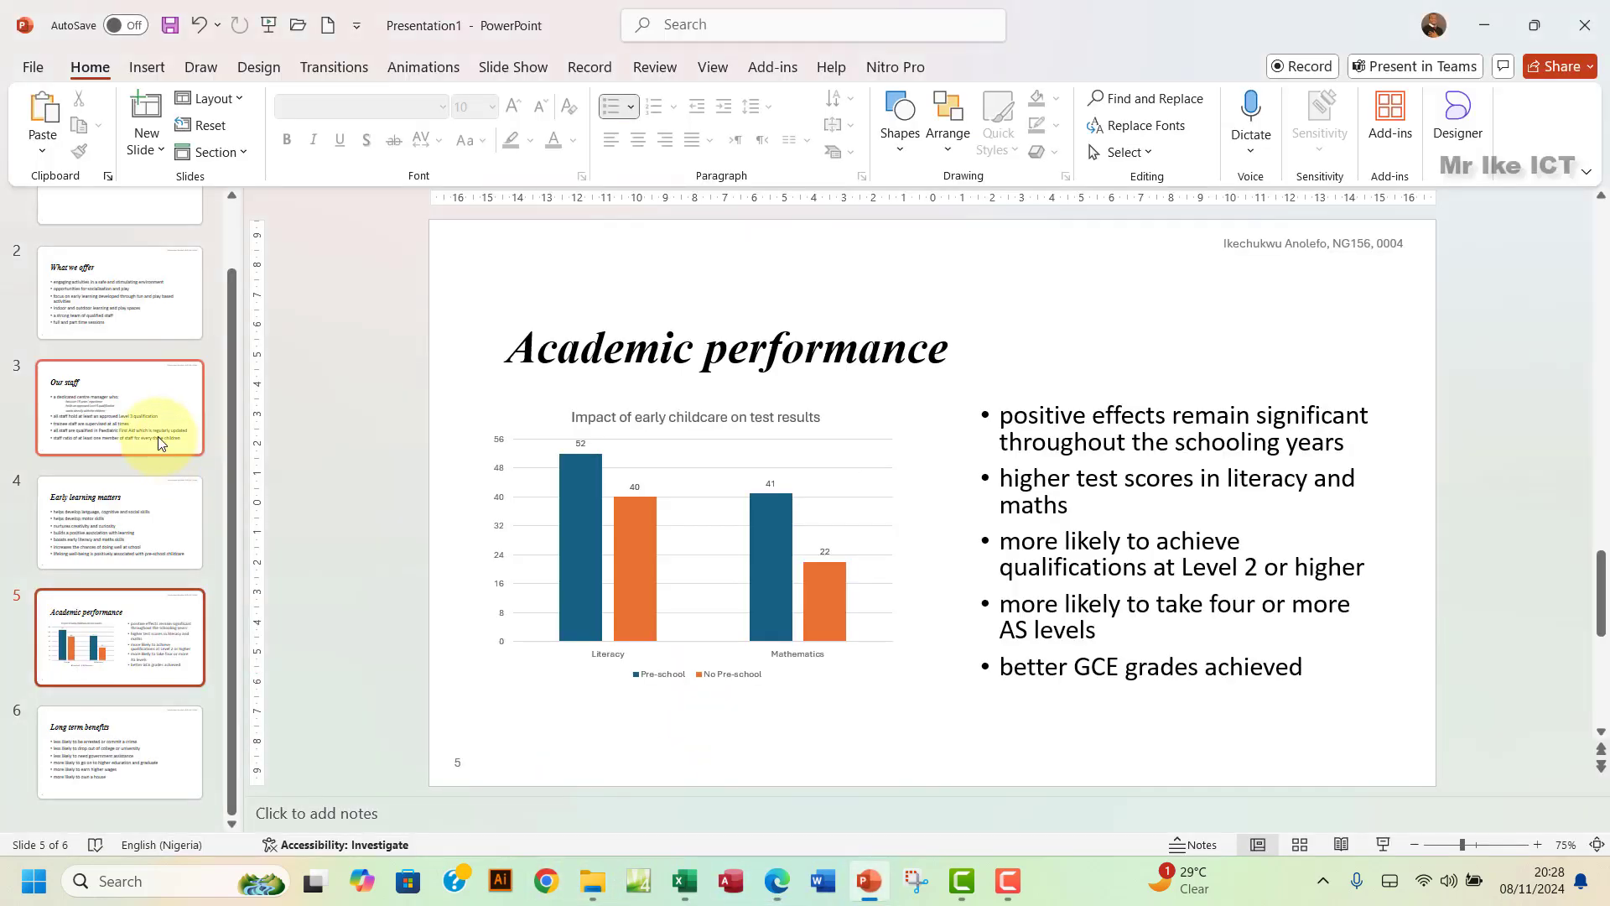
scroll(94, 446, up, 1)
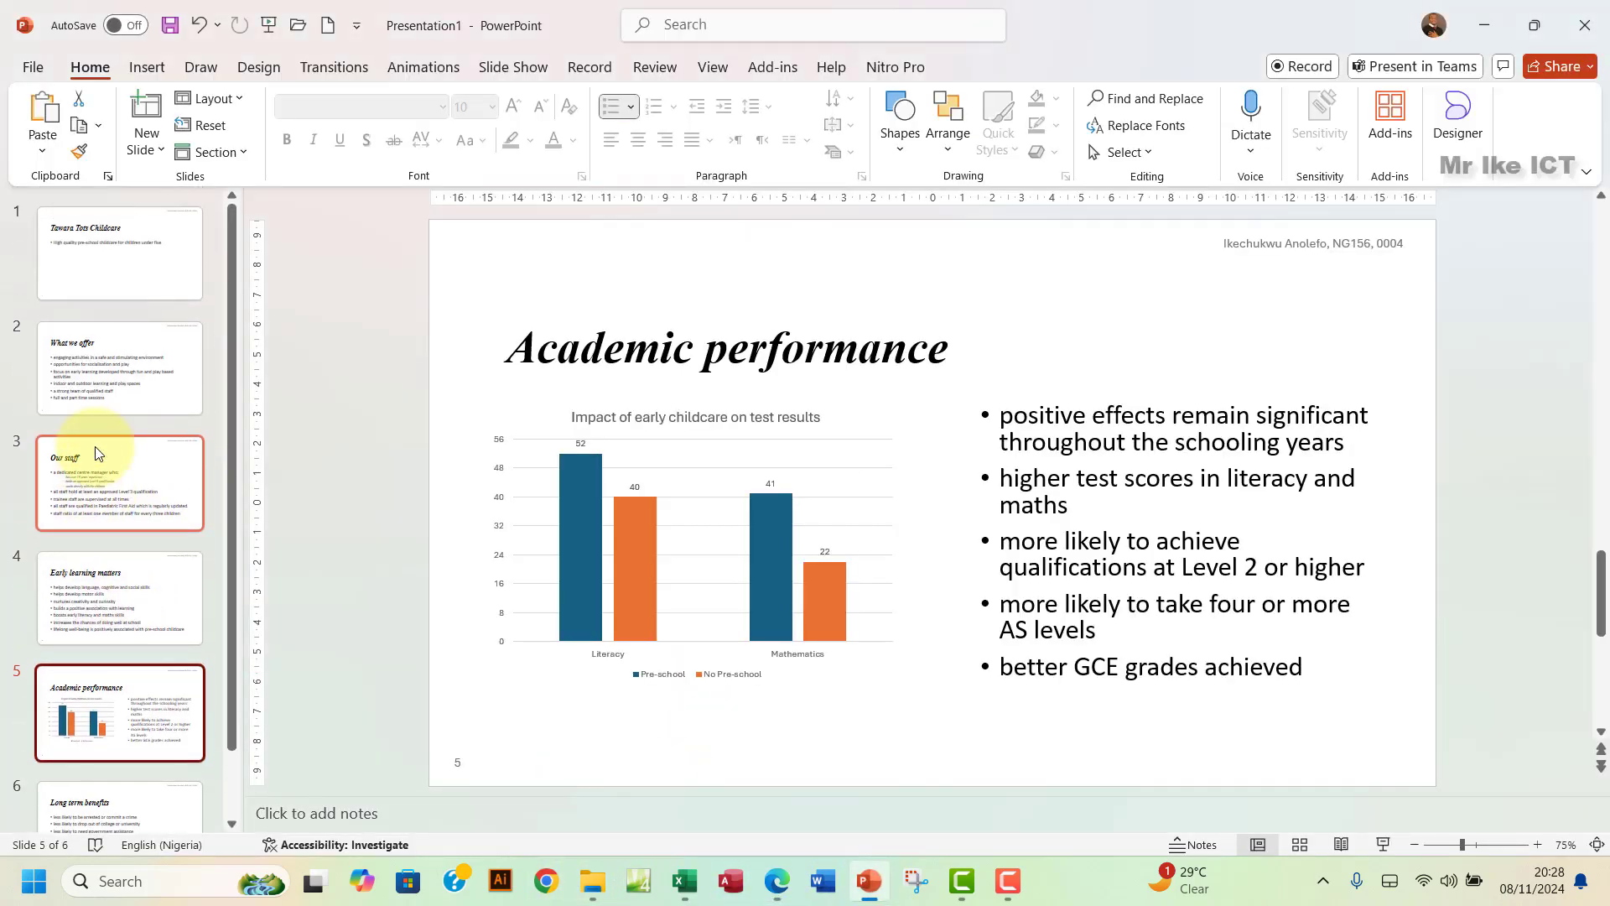
scroll(94, 446, down, 1)
click(126, 754)
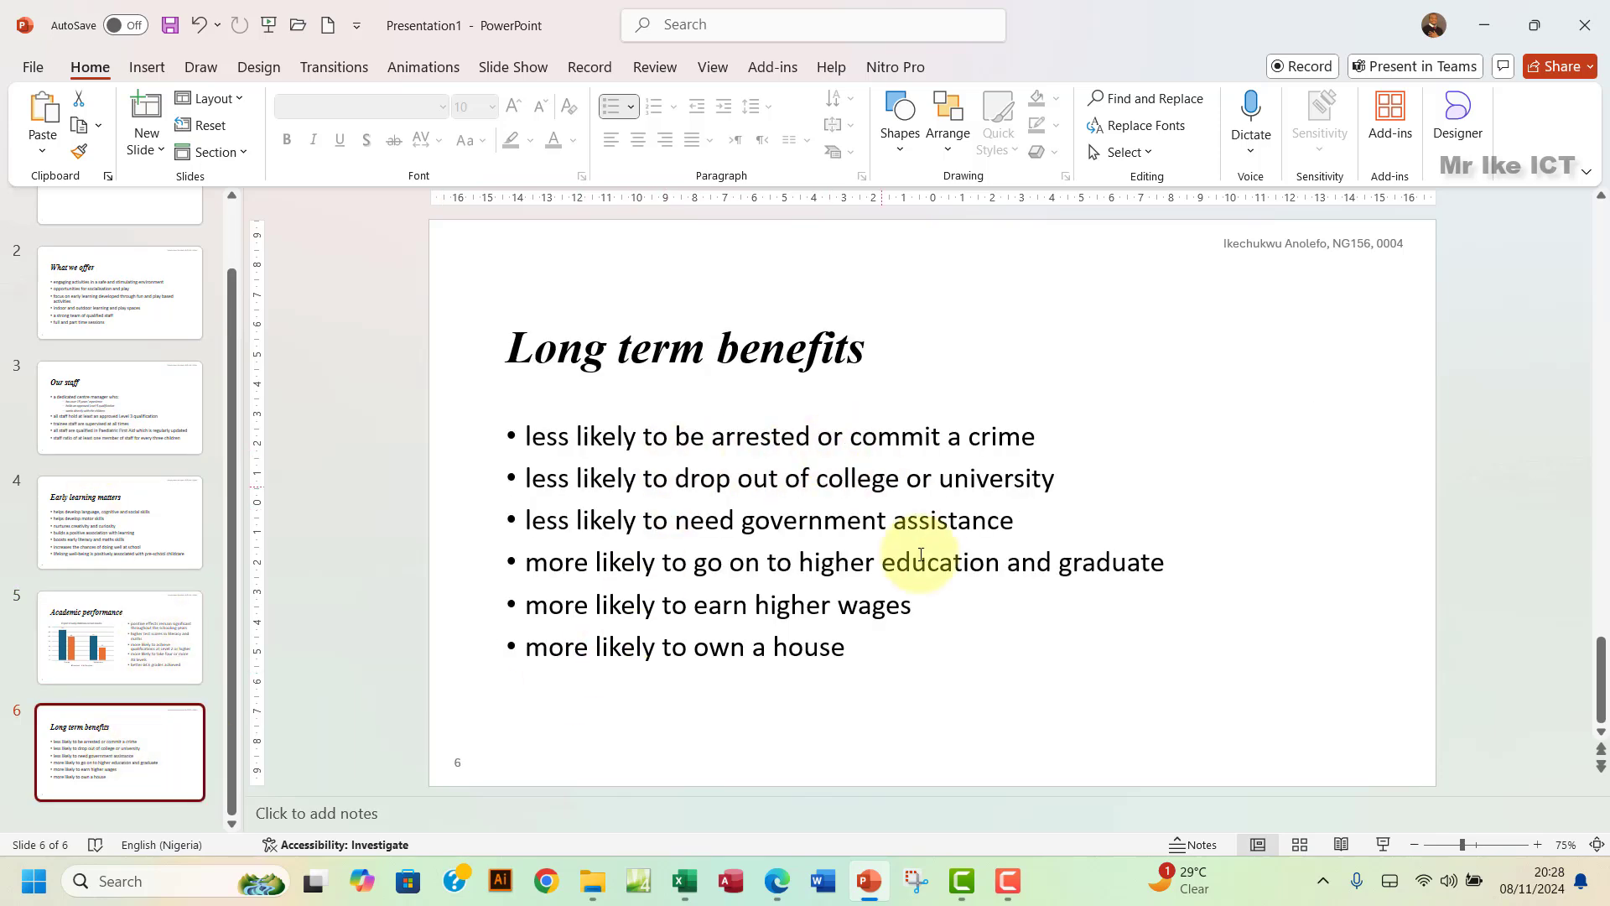
click(778, 883)
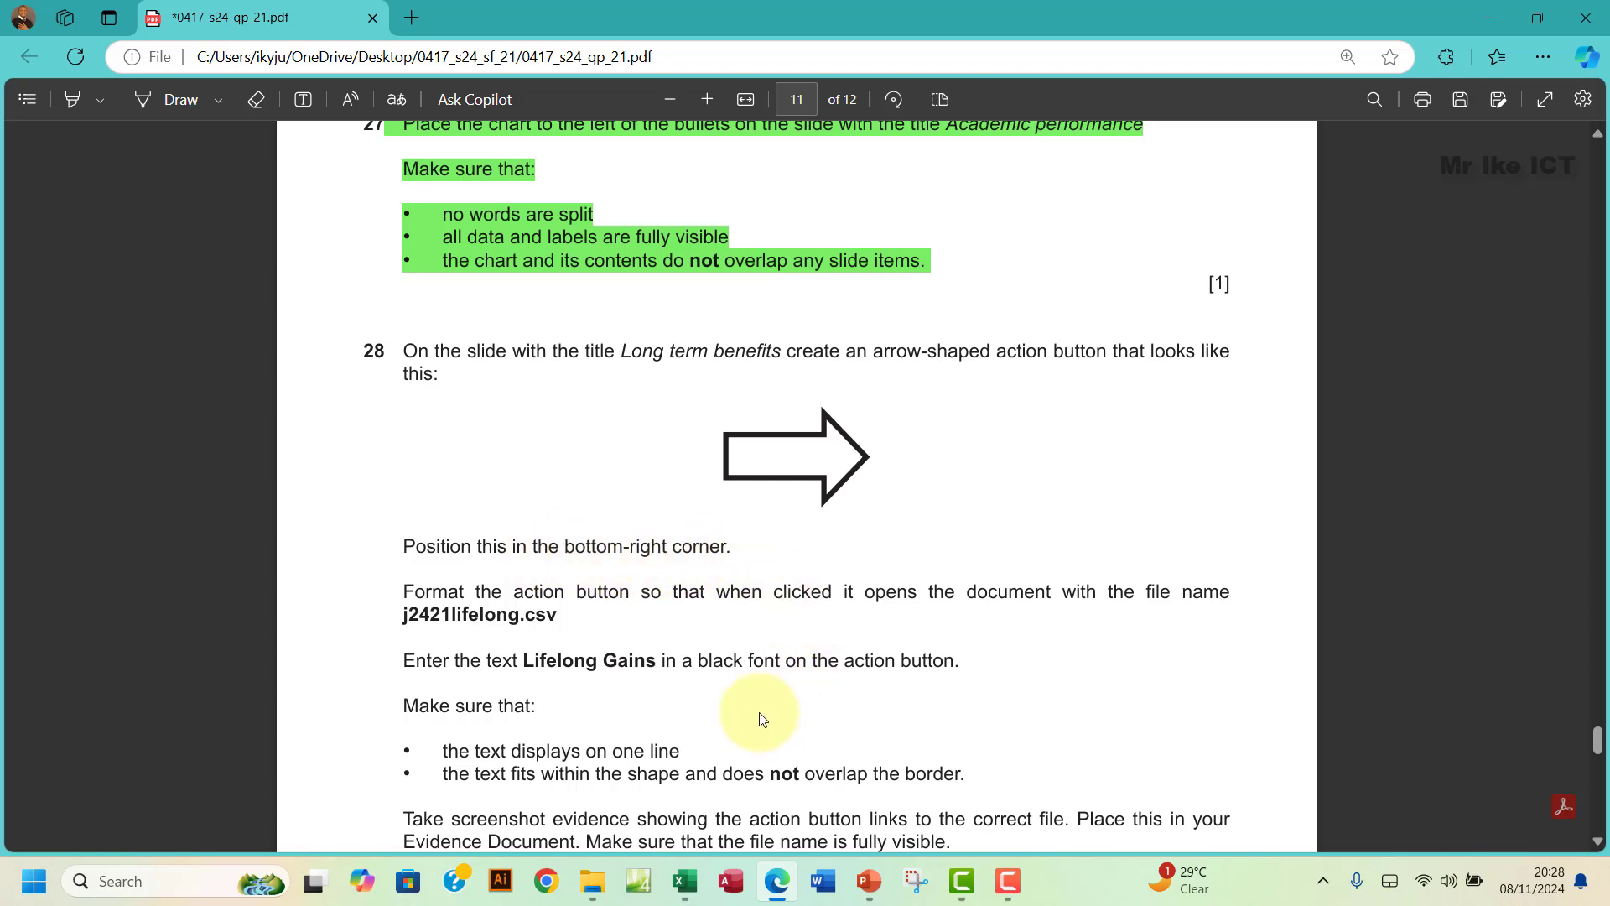
click(872, 878)
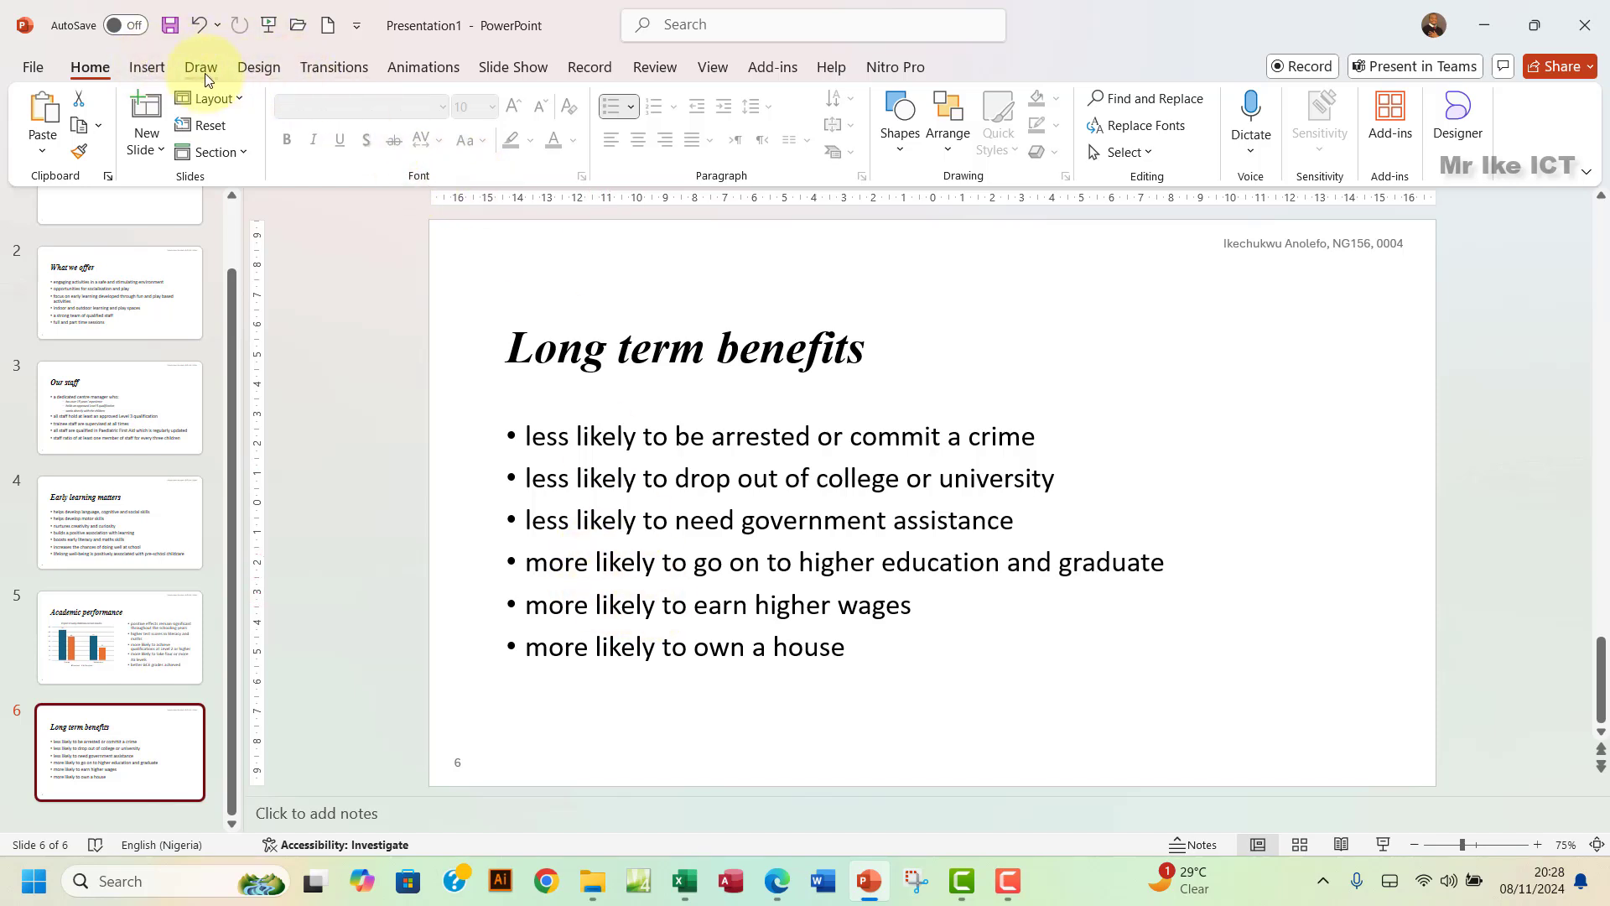
- Draw a right block arrow about 6.2 cm wide and 3.6 cm high in the bottom-right corner of the Long term benefits slide
click(158, 67)
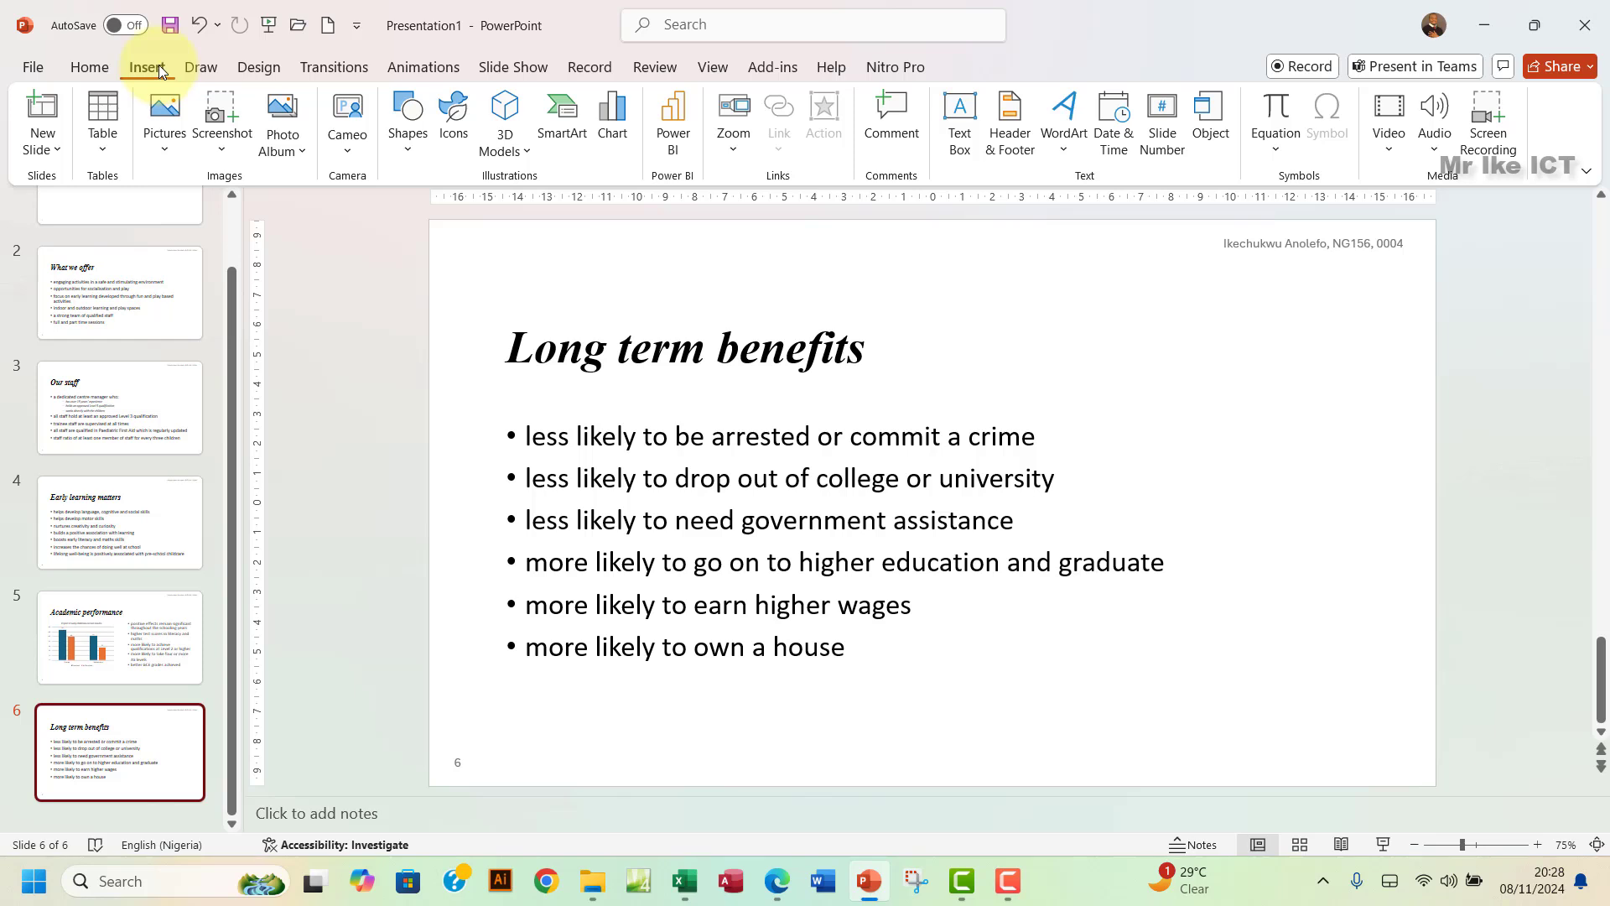
click(404, 147)
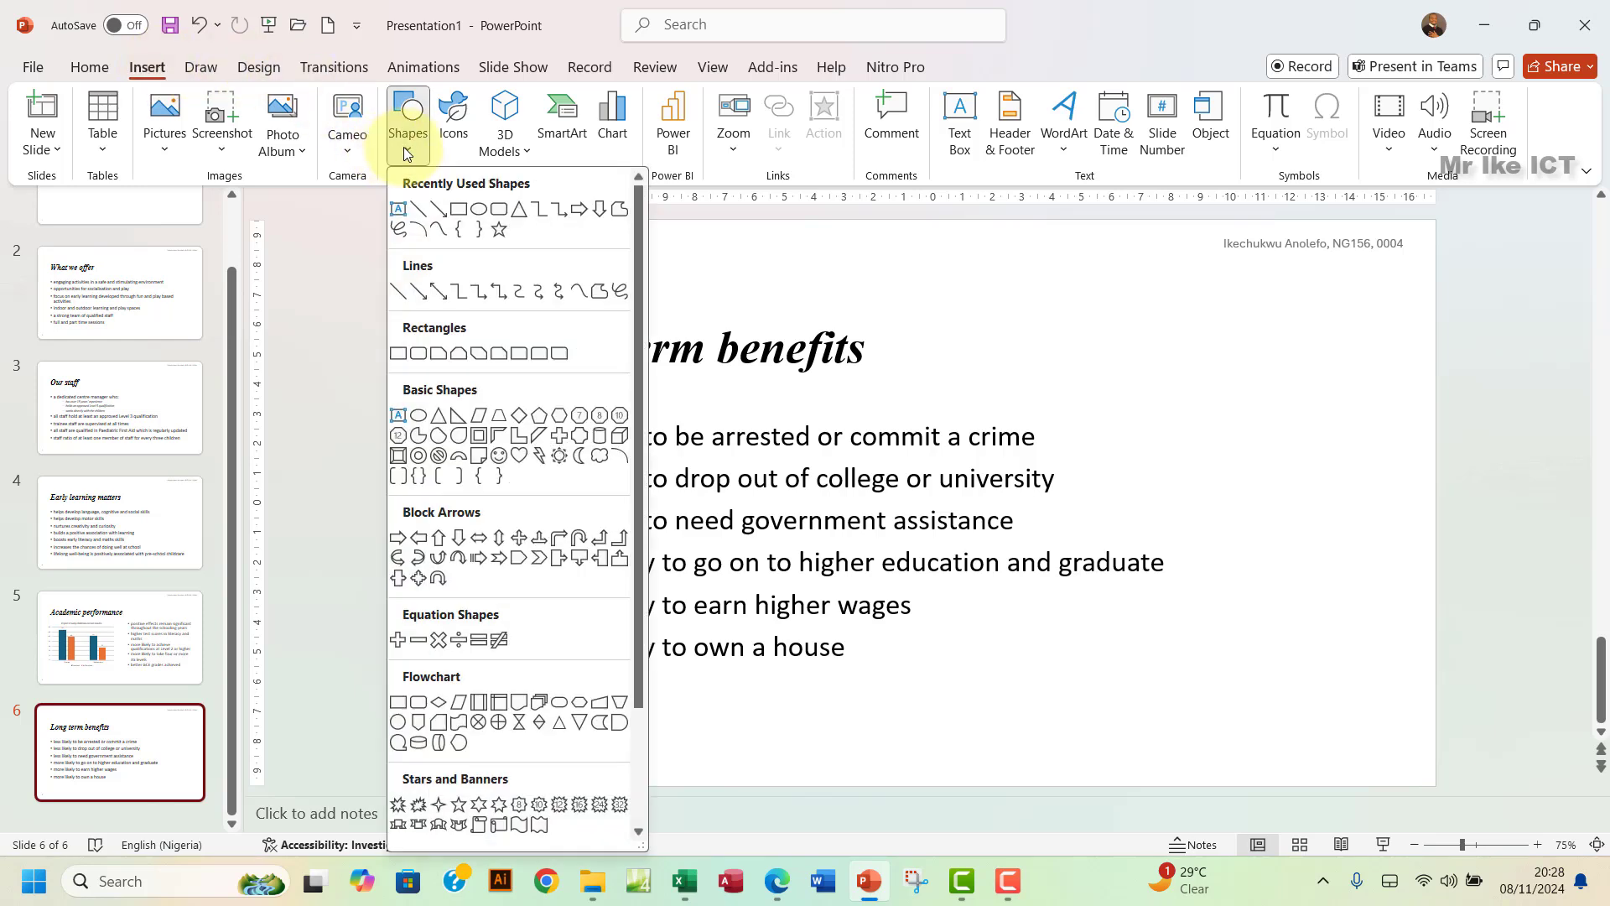
click(581, 212)
drag(1165, 664, 1353, 771)
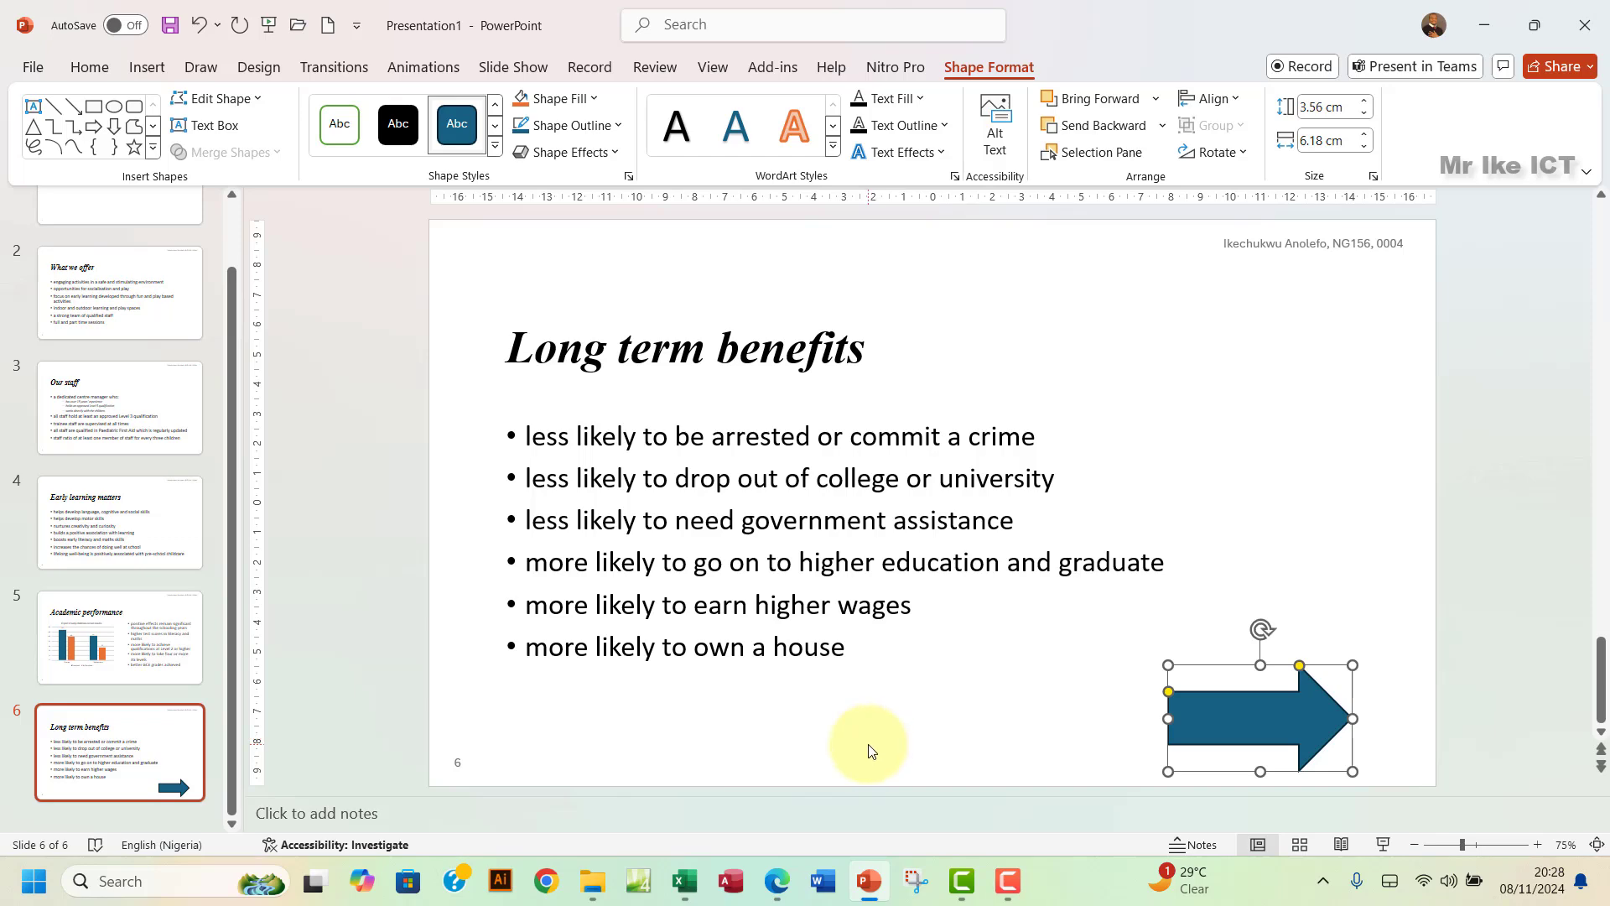
- Compare the arrow with the sample in task 28 and set its shape fill to No Fill
click(778, 881)
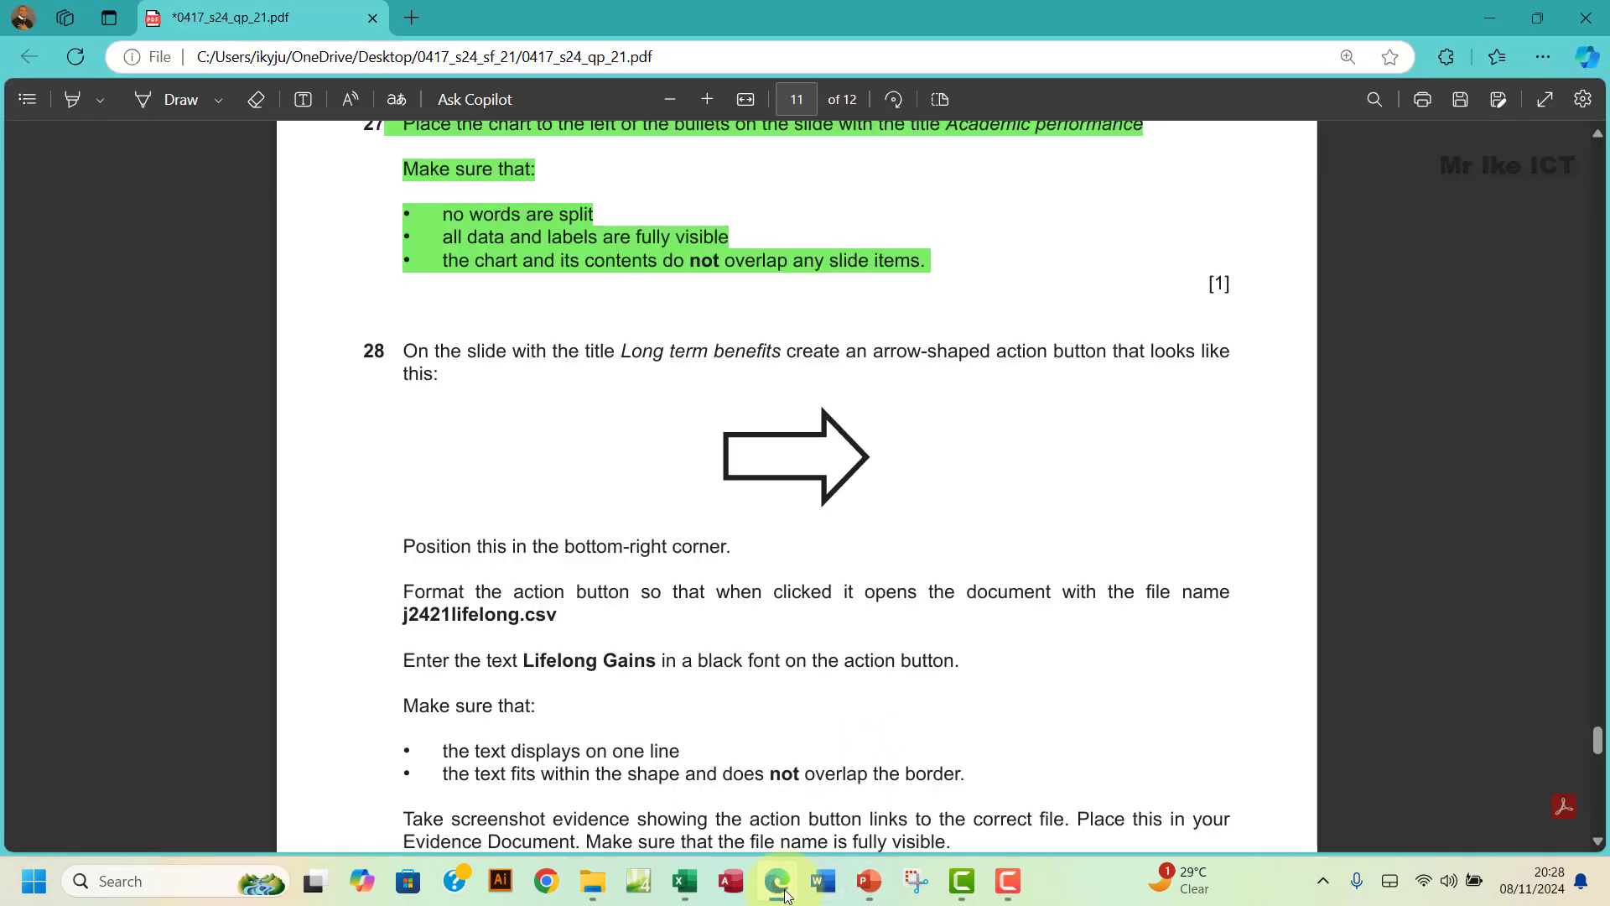
click(869, 880)
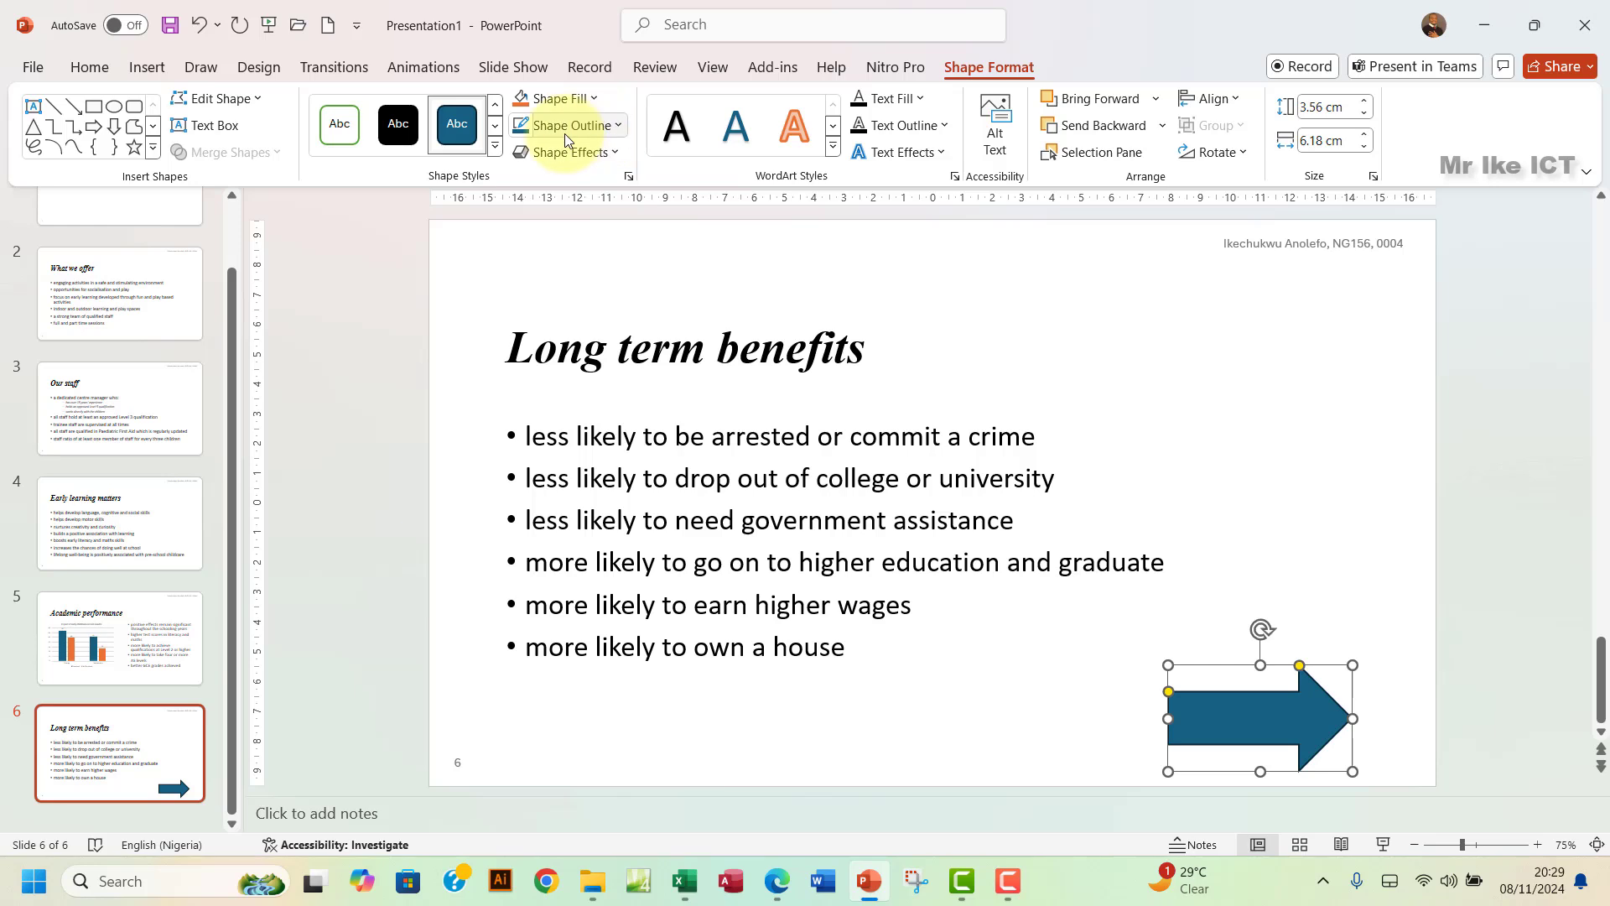
click(587, 101)
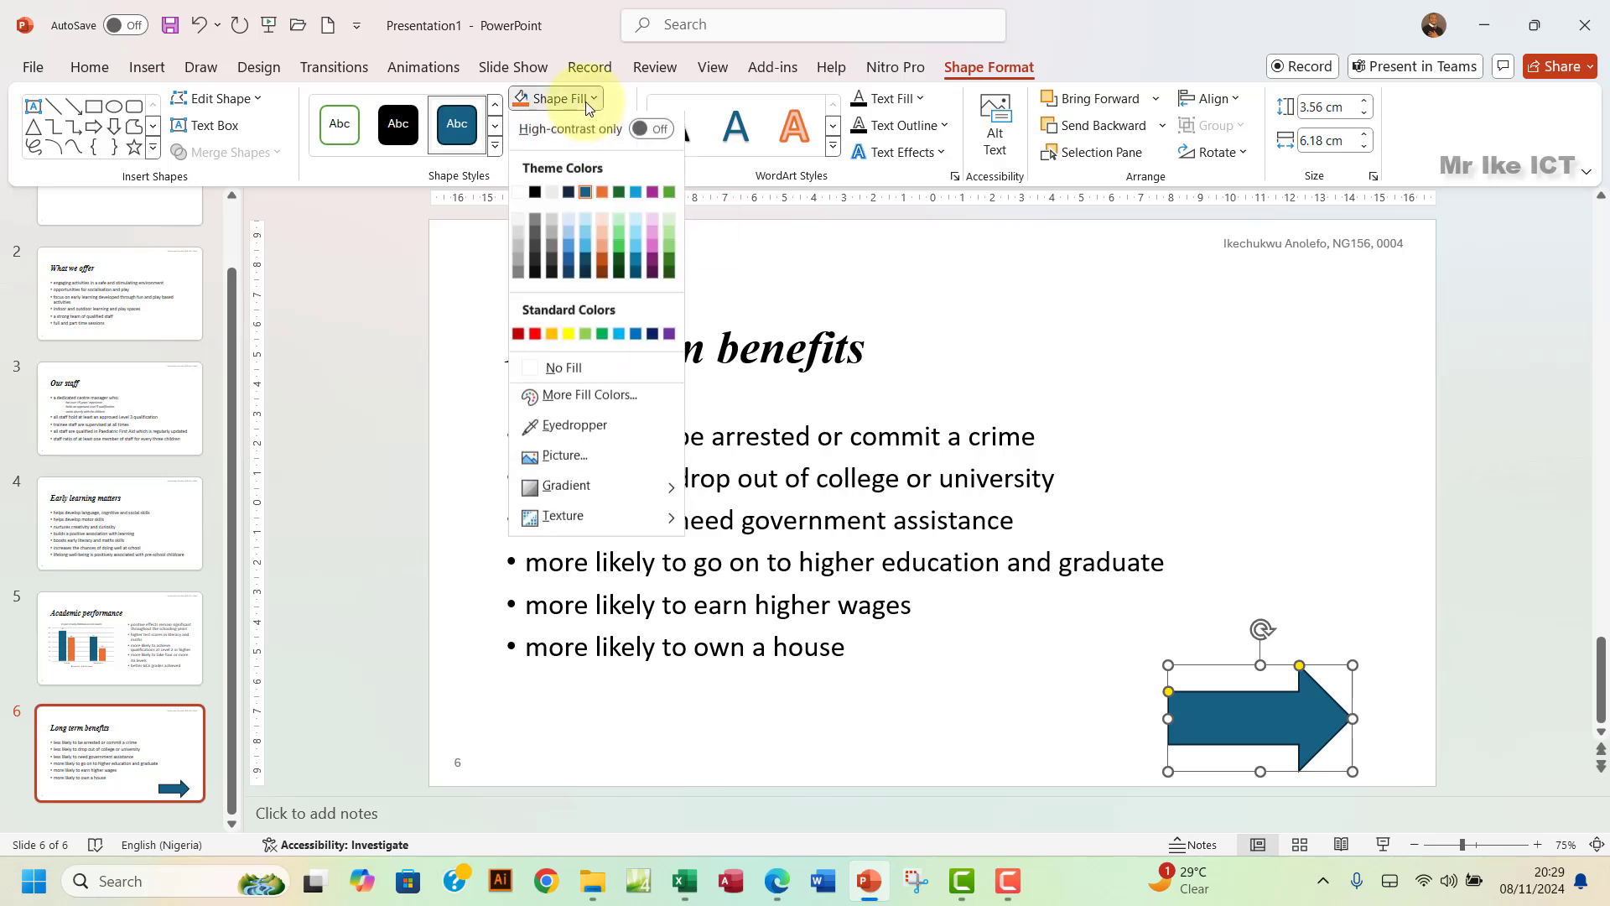
click(576, 373)
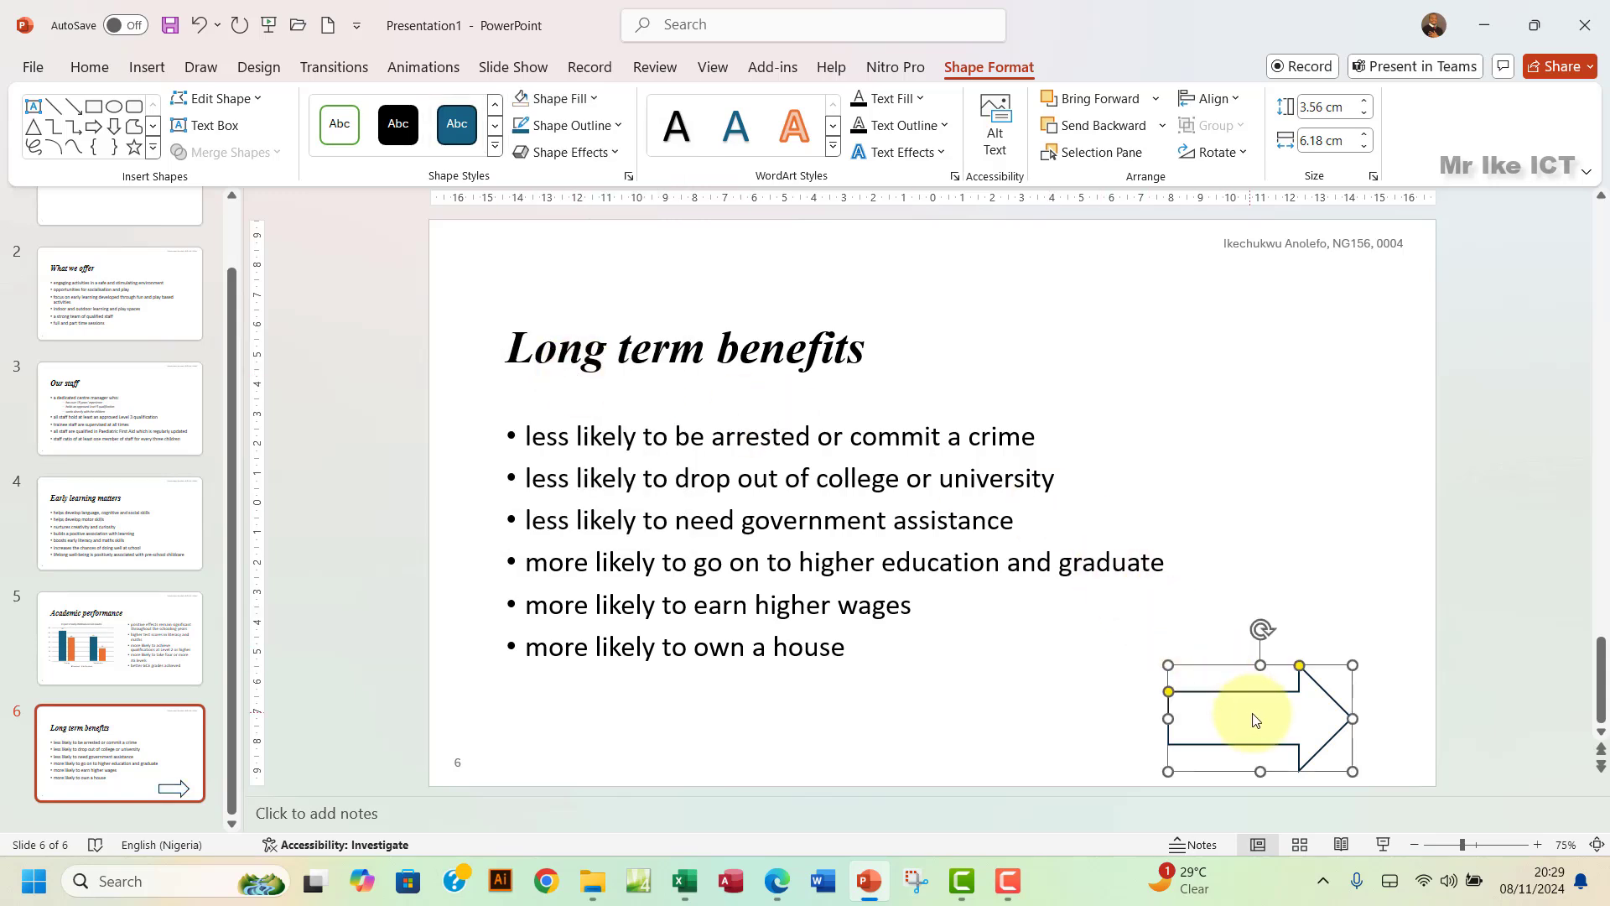
- Check the sample arrow's outline in the question paper and open the outline weight choices for the slide's arrow
click(601, 128)
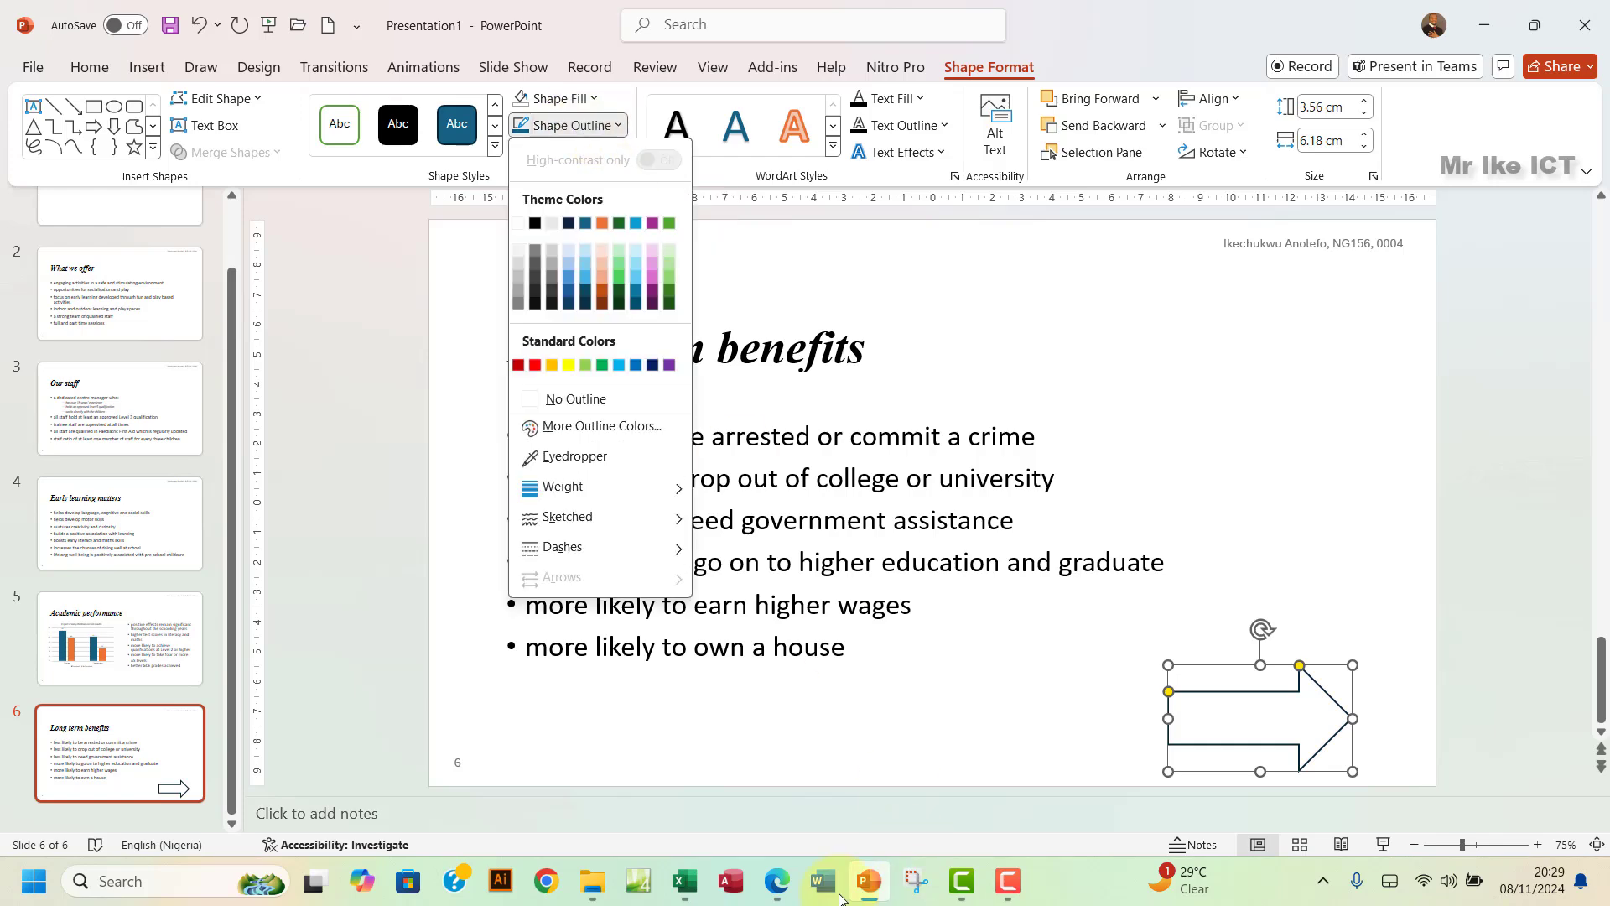
click(783, 882)
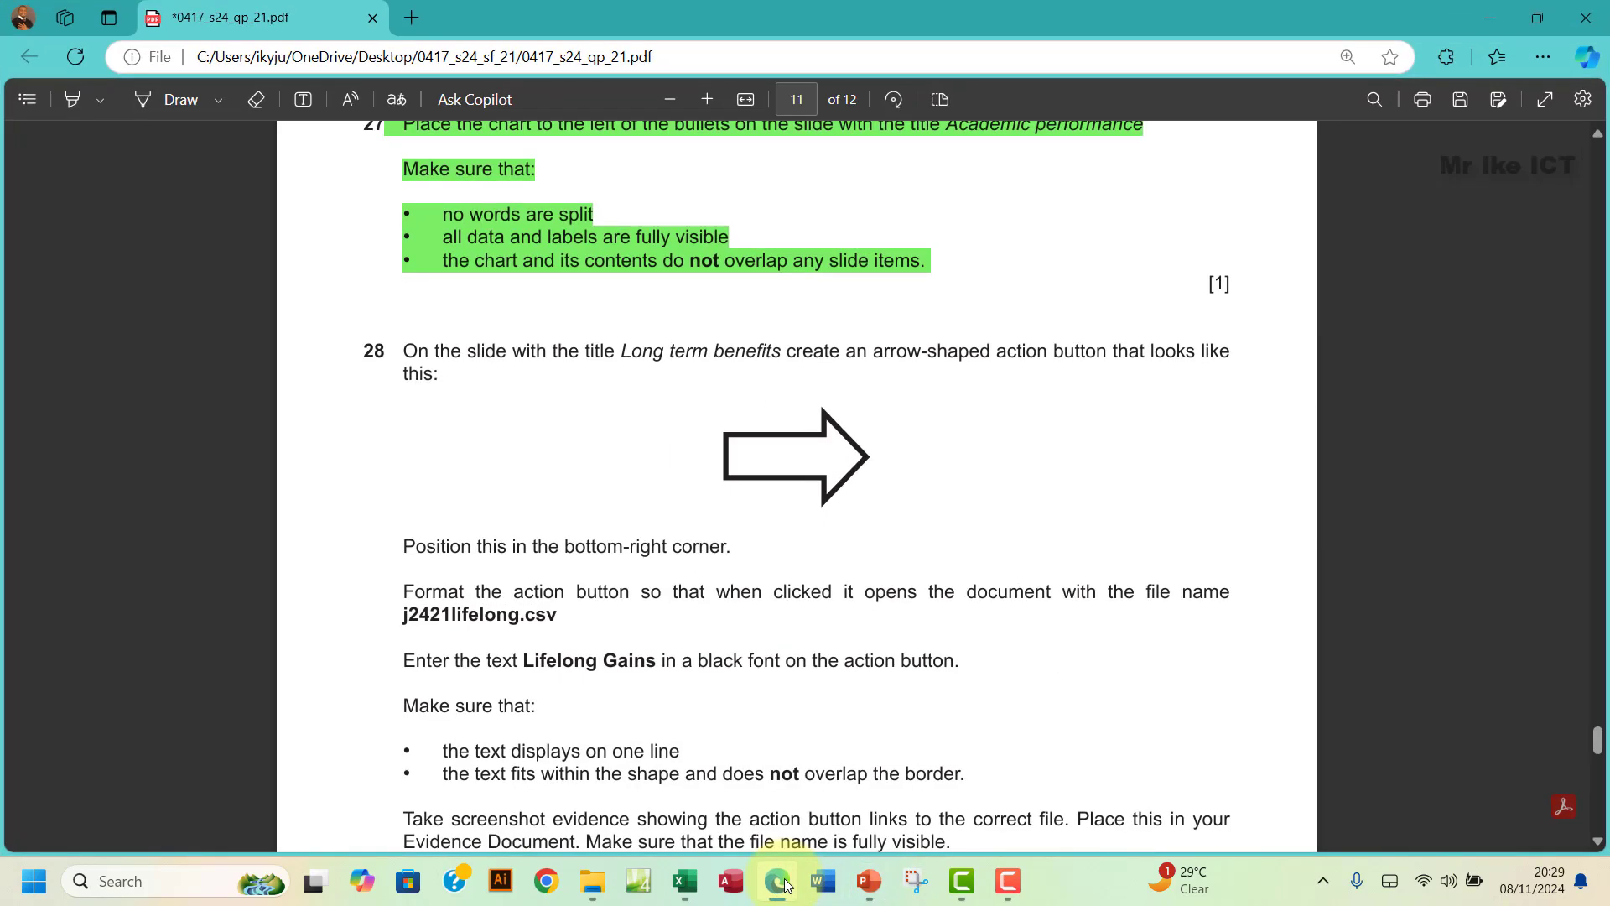
click(780, 882)
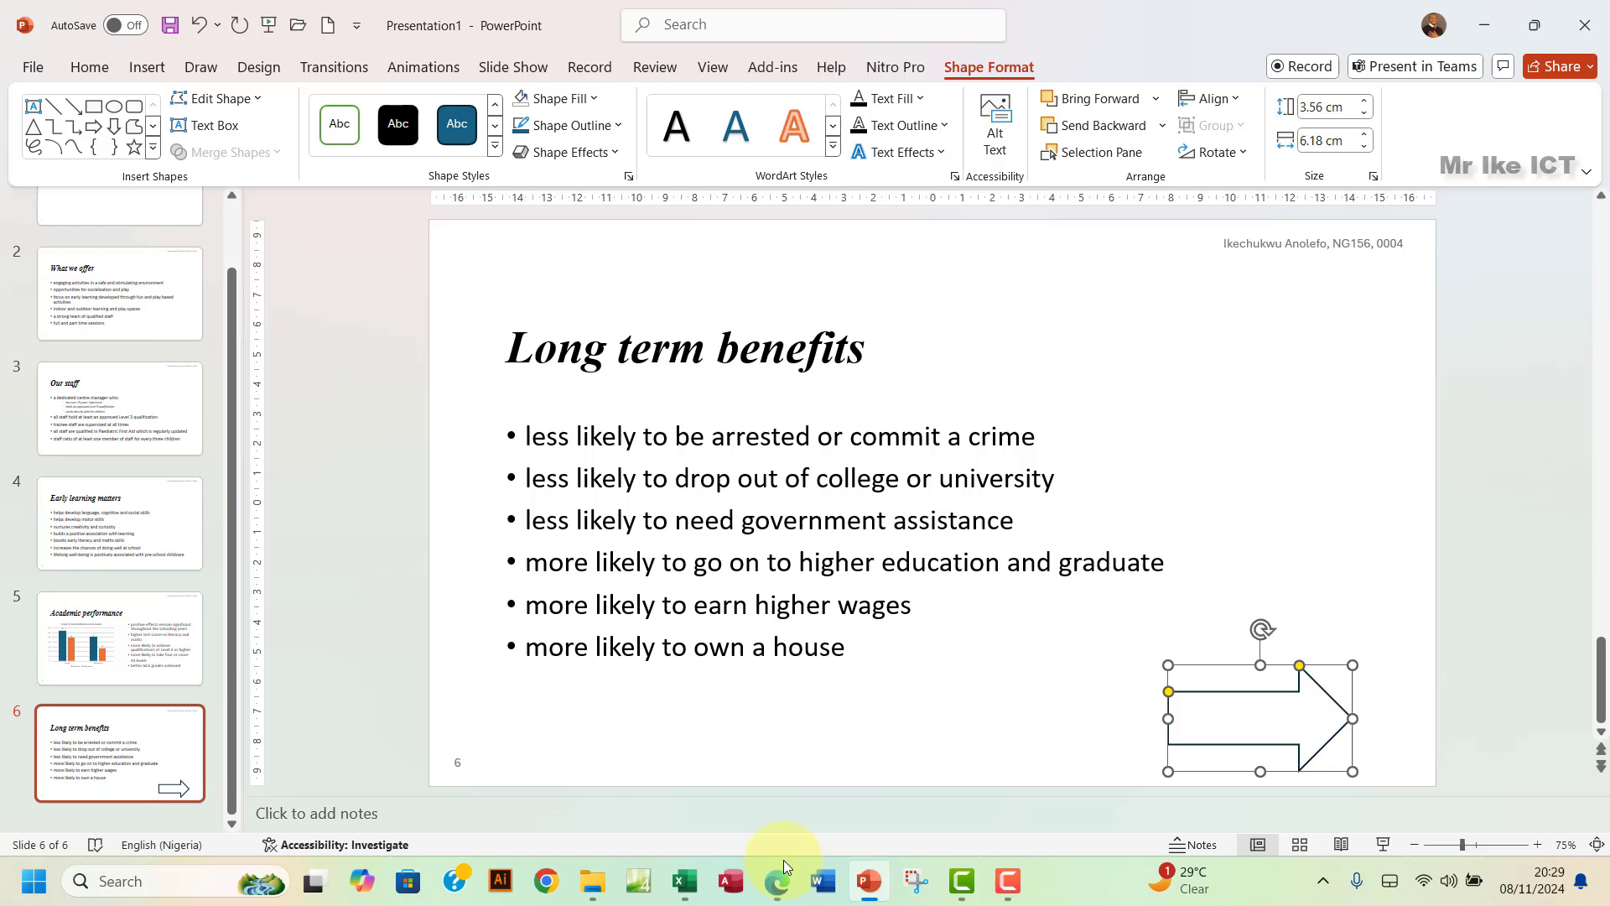
click(601, 125)
mouse_move(591, 500)
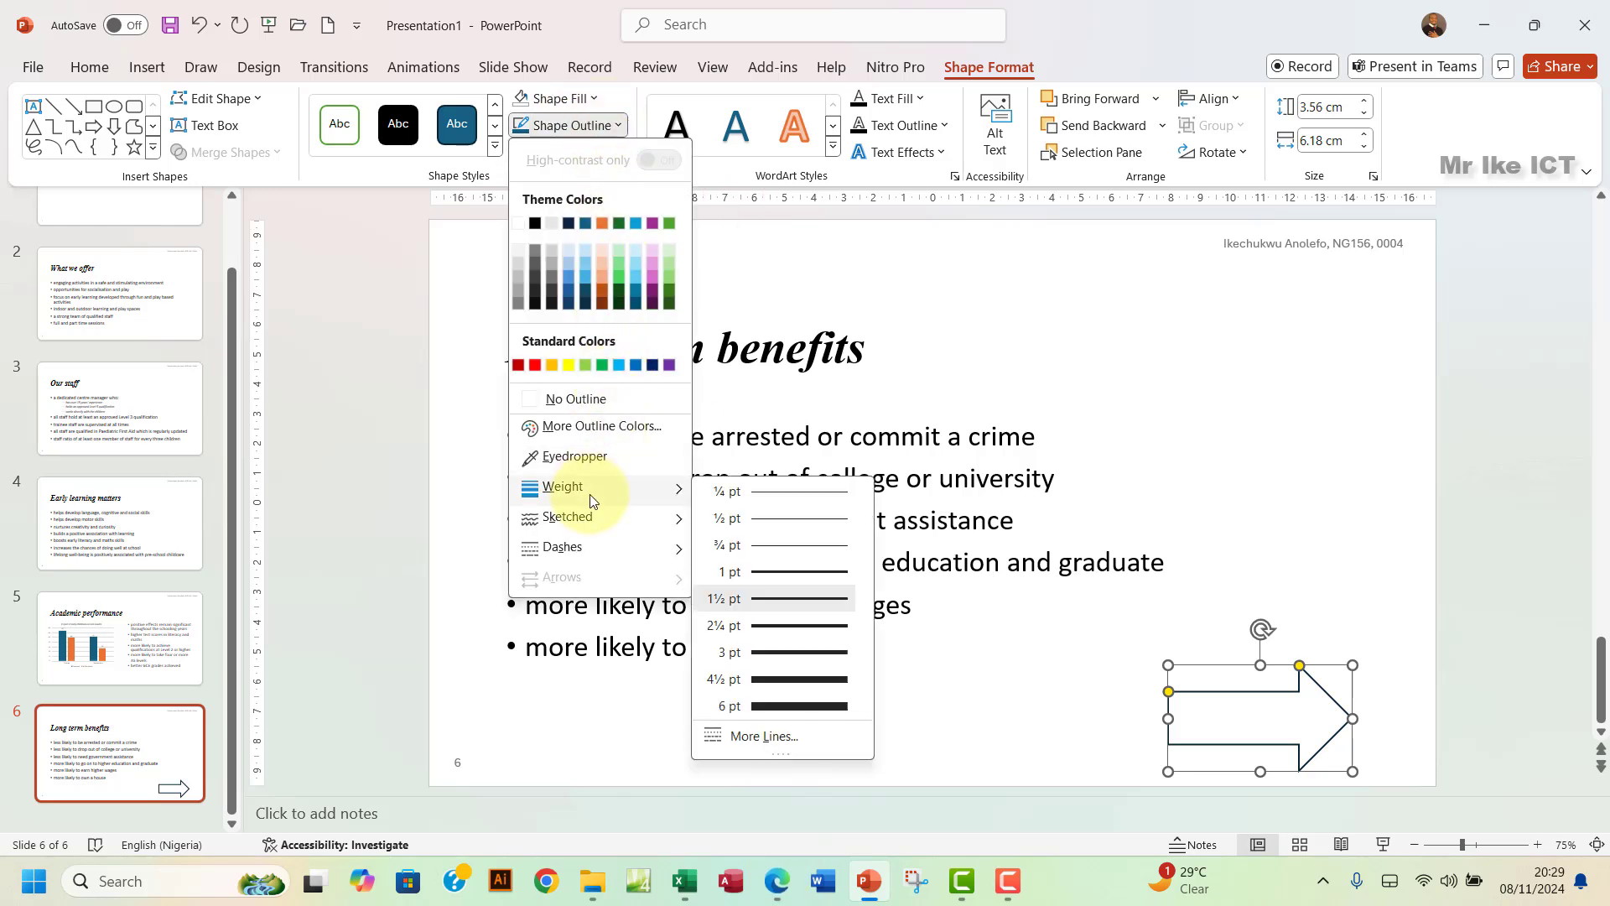